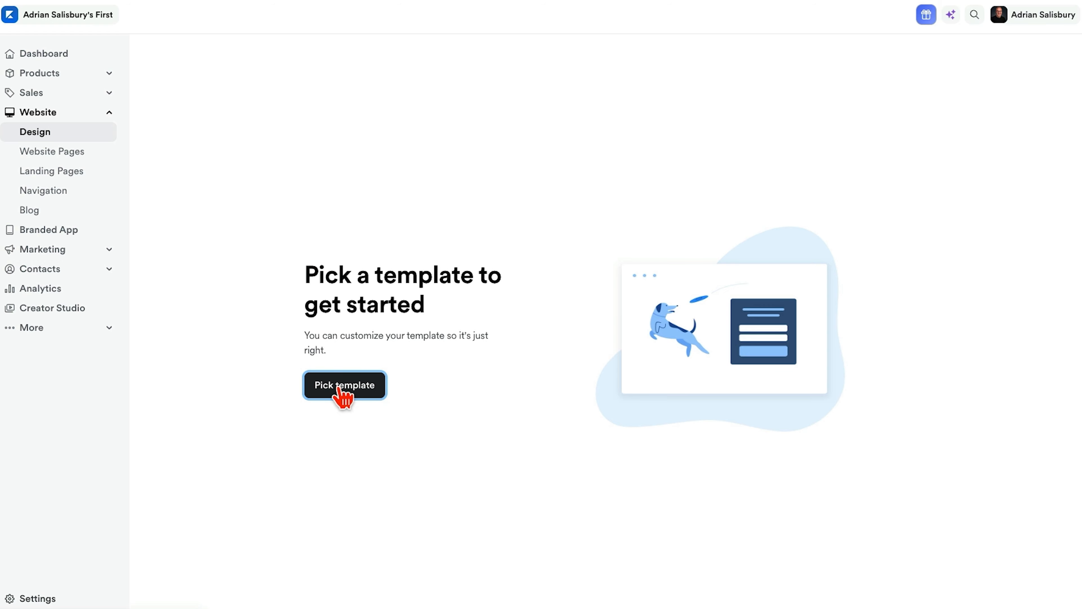
- Open the website template picker, look through the Carl template's preview and close it
{"action": "left_click", "coordinate": [341, 385]}
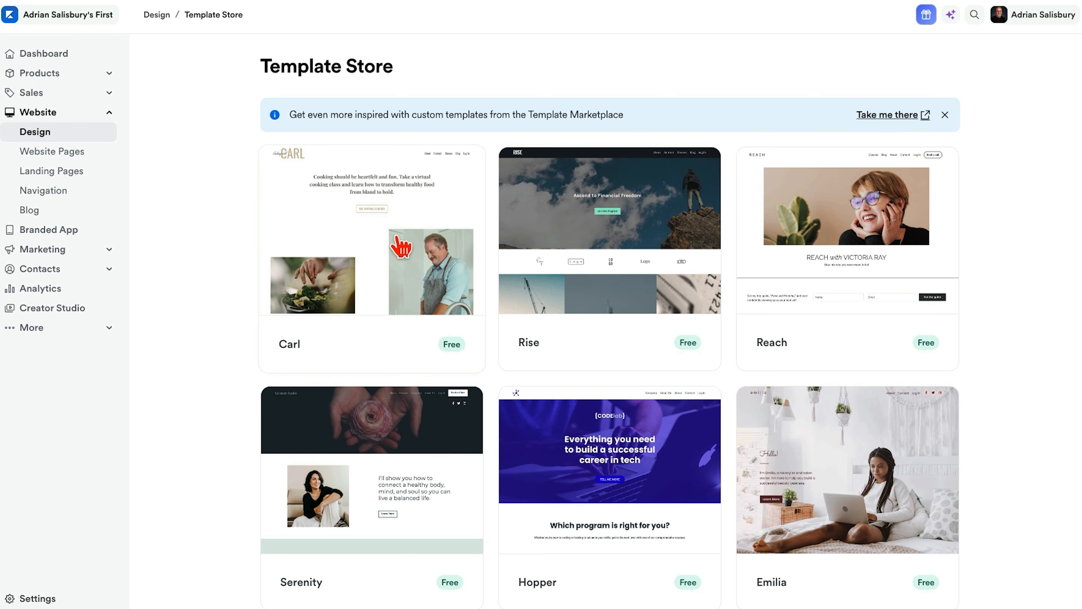
{"action": "left_click", "coordinate": [401, 246]}
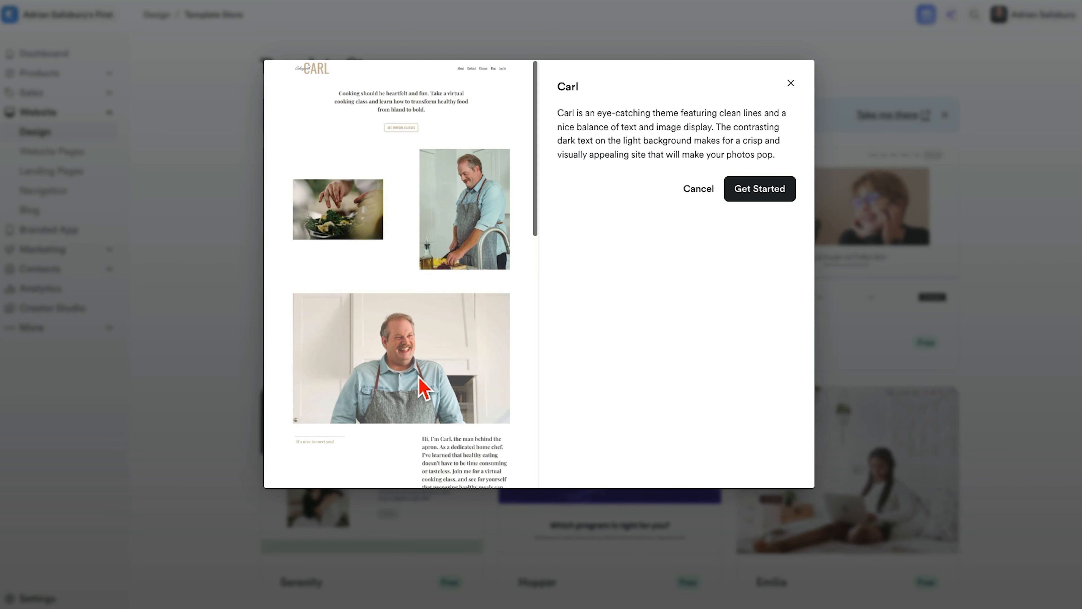
{"action": "scroll", "coordinate": [422, 383], "scroll_direction": "down", "scroll_amount": 6}
{"action": "scroll", "coordinate": [420, 384], "scroll_direction": "down", "scroll_amount": 5}
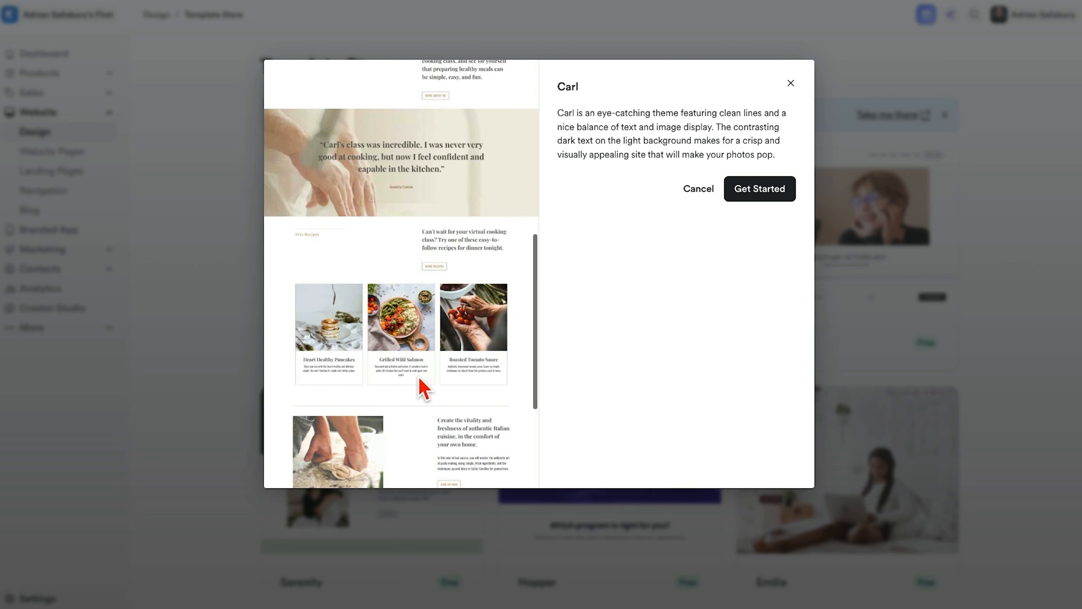
{"action": "scroll", "coordinate": [424, 384], "scroll_direction": "up", "scroll_amount": 12}
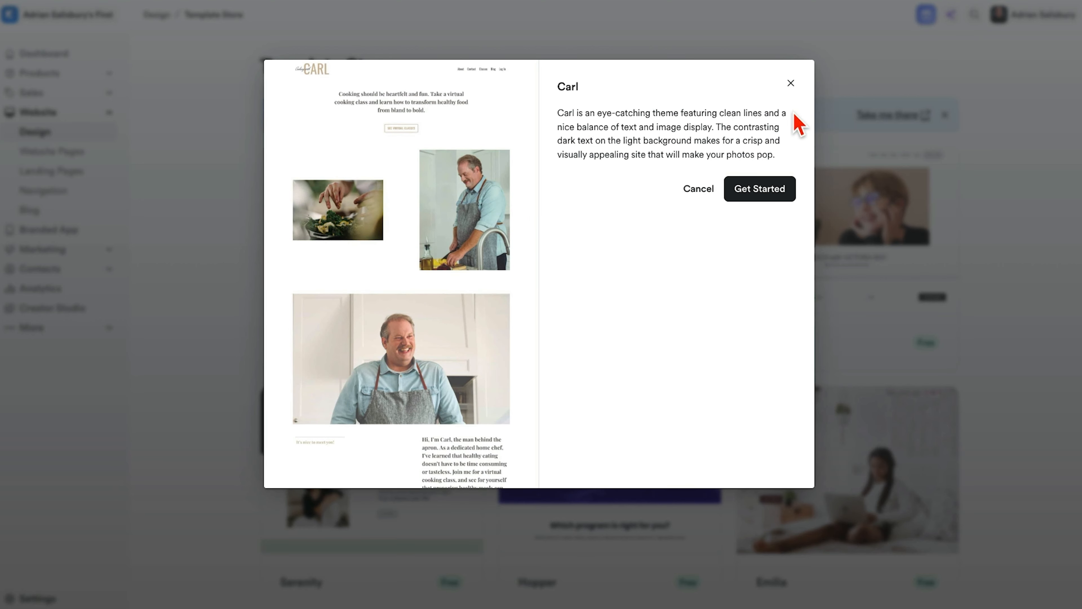
{"action": "left_click", "coordinate": [790, 83]}
- Look through the Emilia template's full page preview and close it
{"action": "left_click", "coordinate": [817, 278]}
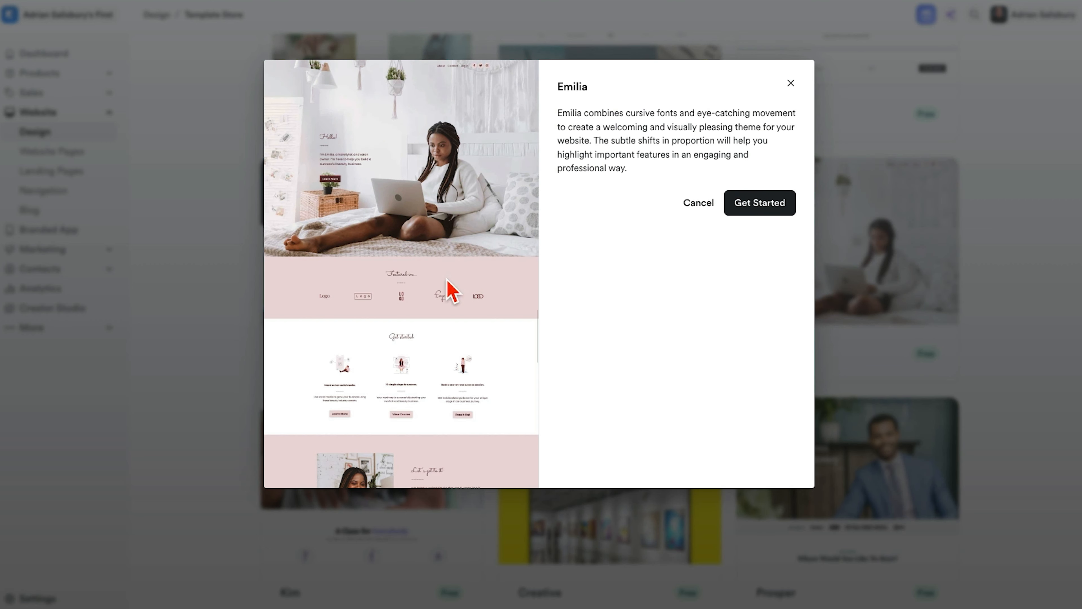
{"action": "scroll", "coordinate": [474, 354], "scroll_direction": "down", "scroll_amount": 10}
{"action": "scroll", "coordinate": [474, 352], "scroll_direction": "up", "scroll_amount": 10}
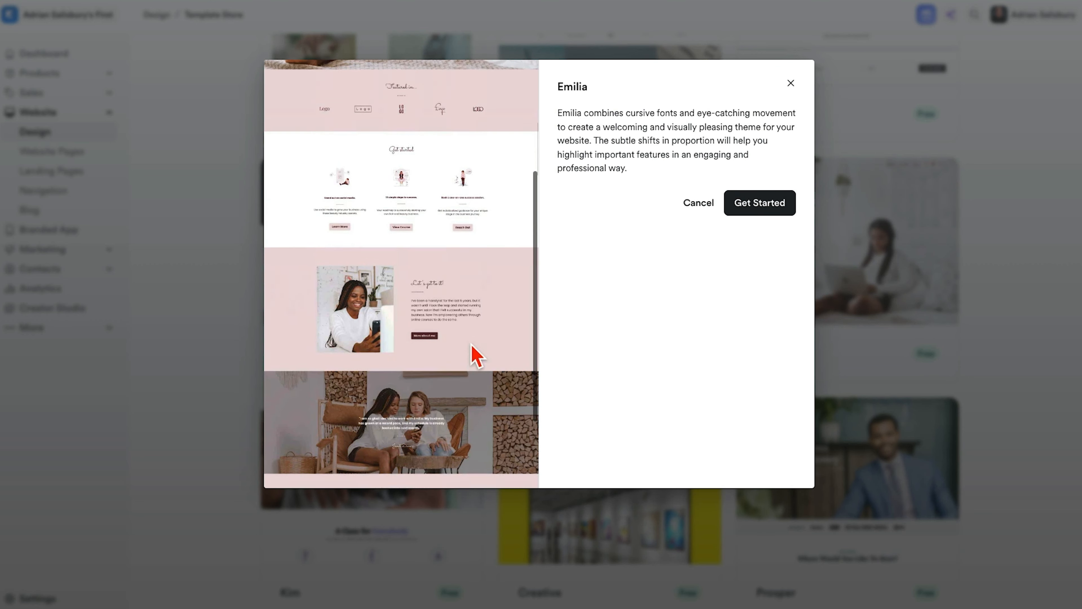
{"action": "scroll", "coordinate": [437, 249], "scroll_direction": "down", "scroll_amount": 2}
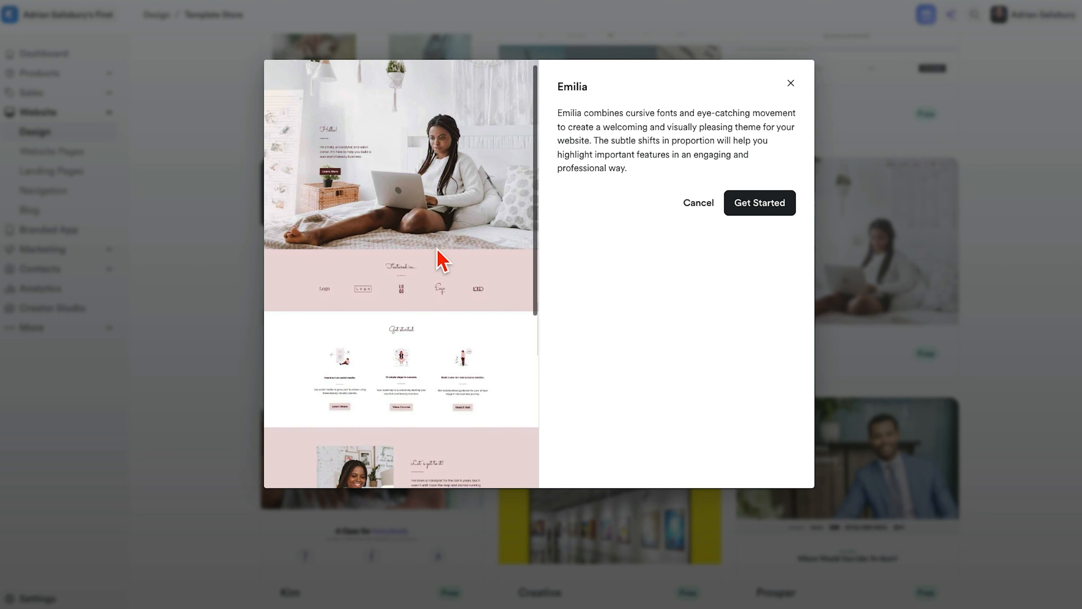
{"action": "scroll", "coordinate": [437, 248], "scroll_direction": "up", "scroll_amount": 2}
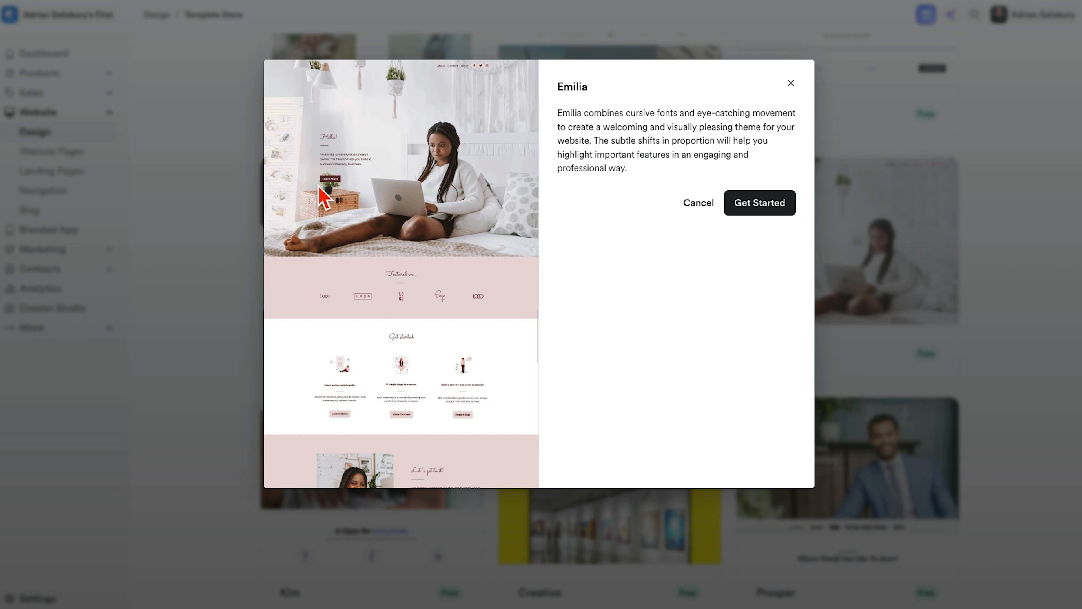
{"action": "scroll", "coordinate": [415, 338], "scroll_direction": "down", "scroll_amount": 7}
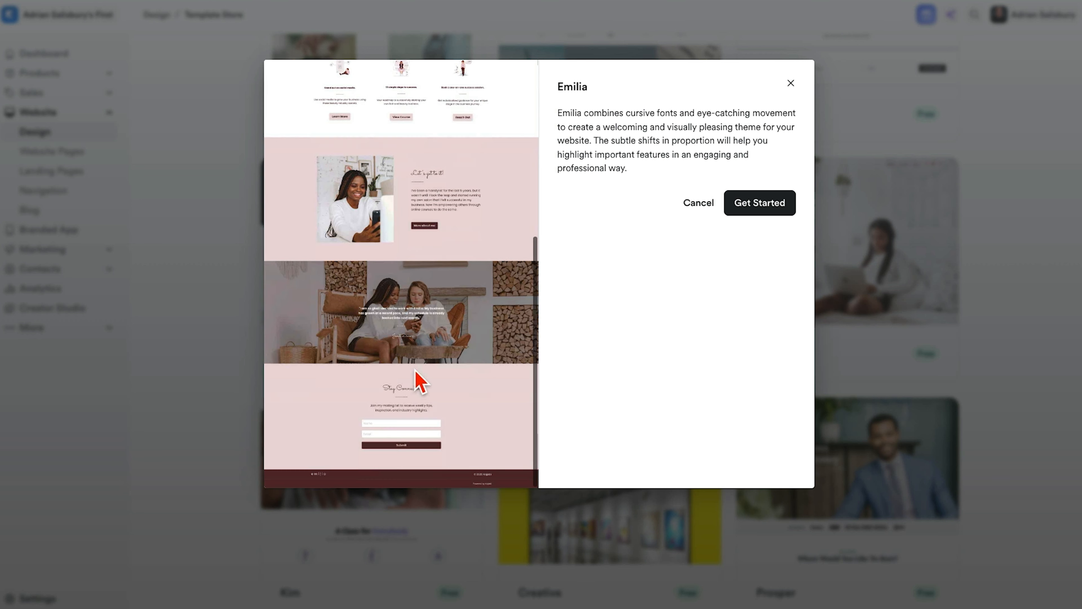
{"action": "left_click", "coordinate": [791, 82]}
- Preview the Prosper template and start the website with it
{"action": "scroll", "coordinate": [827, 345], "scroll_direction": "down", "scroll_amount": 2}
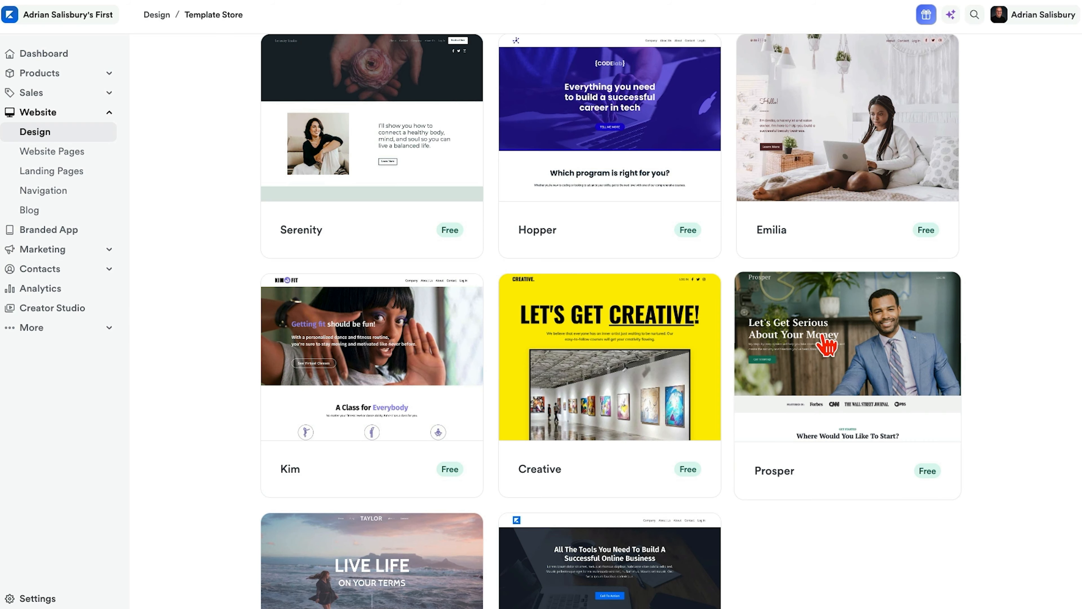
{"action": "left_click", "coordinate": [826, 345]}
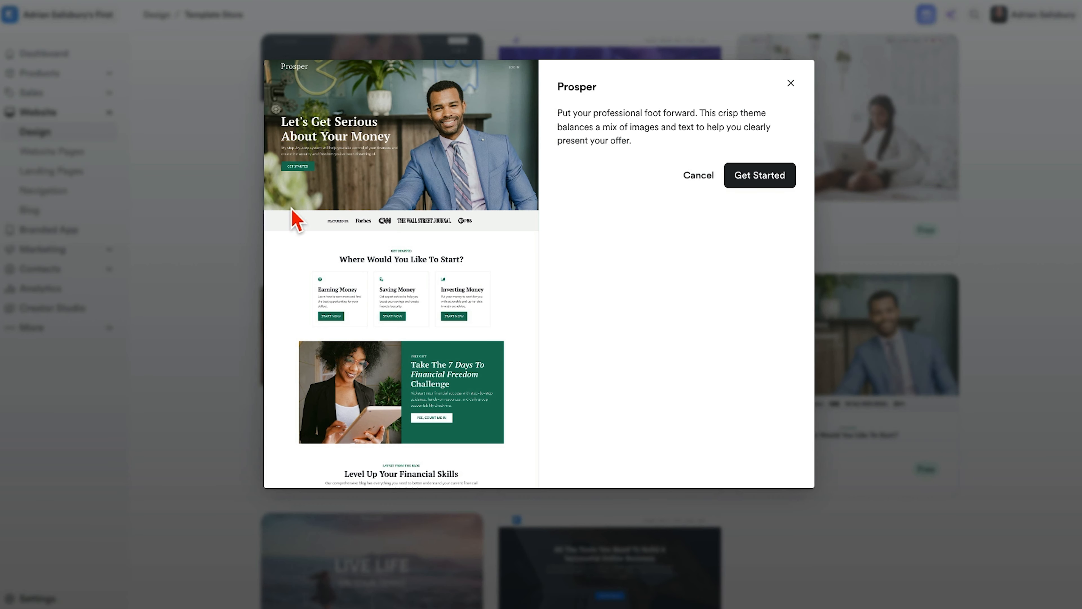
{"action": "scroll", "coordinate": [426, 286], "scroll_direction": "down", "scroll_amount": 3}
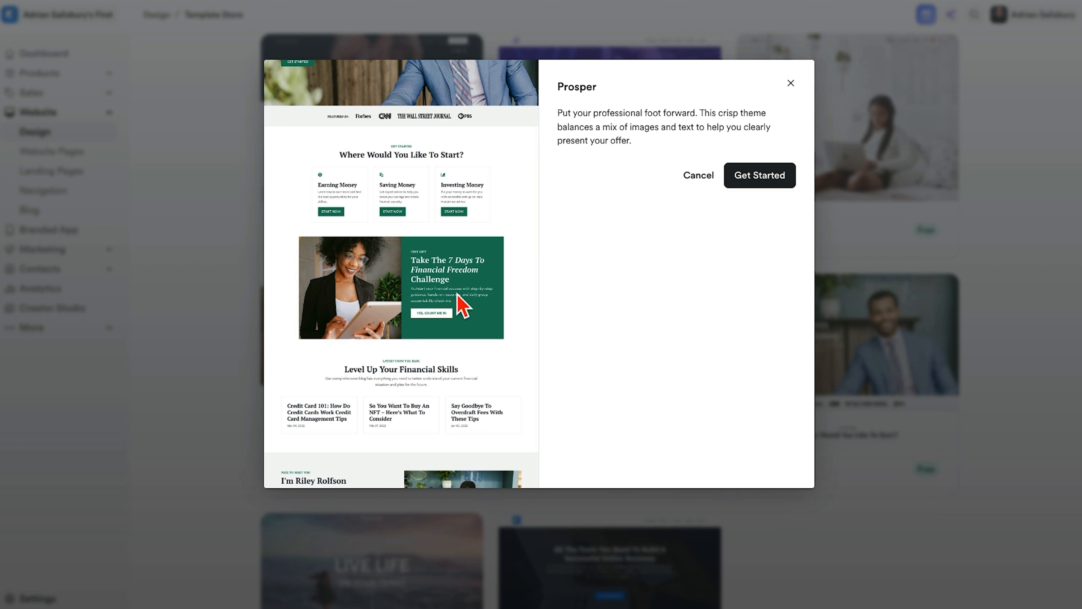
{"action": "scroll", "coordinate": [458, 390], "scroll_direction": "down", "scroll_amount": 10}
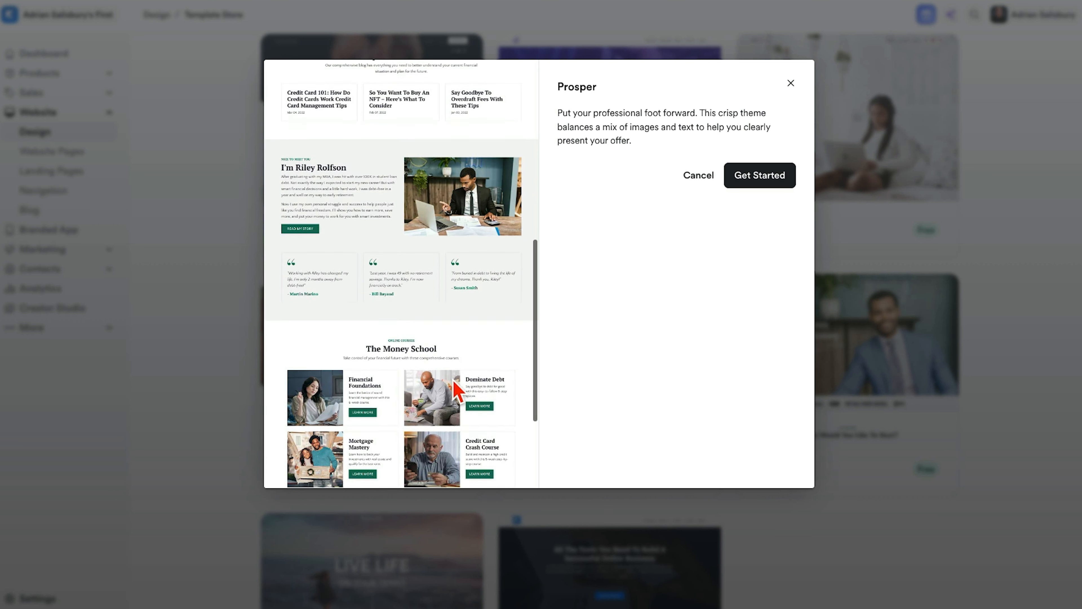
{"action": "scroll", "coordinate": [406, 211], "scroll_direction": "up", "scroll_amount": 15}
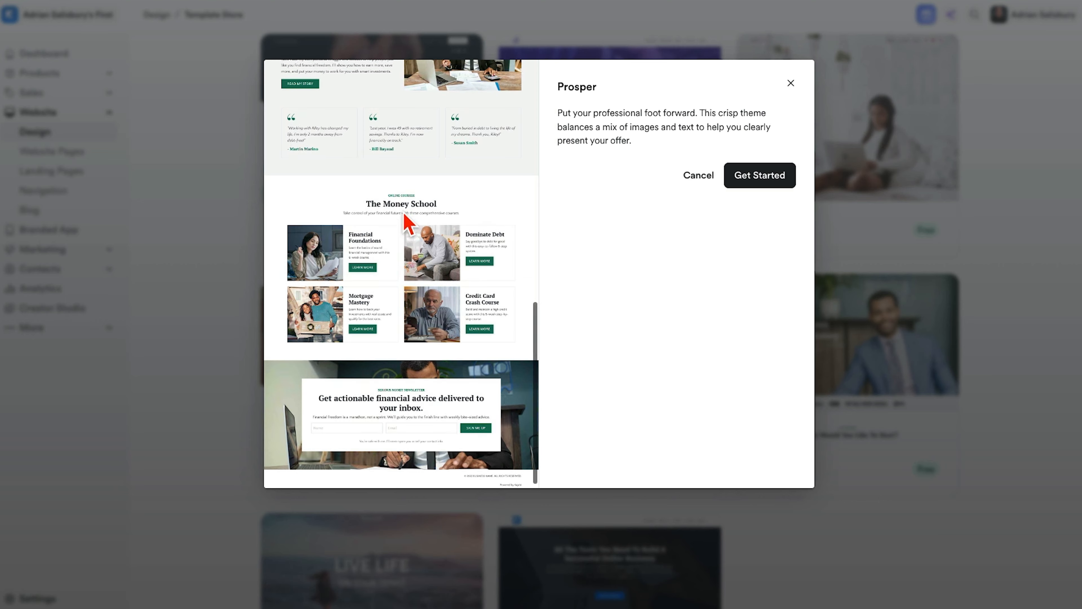
{"action": "left_click", "coordinate": [767, 177]}
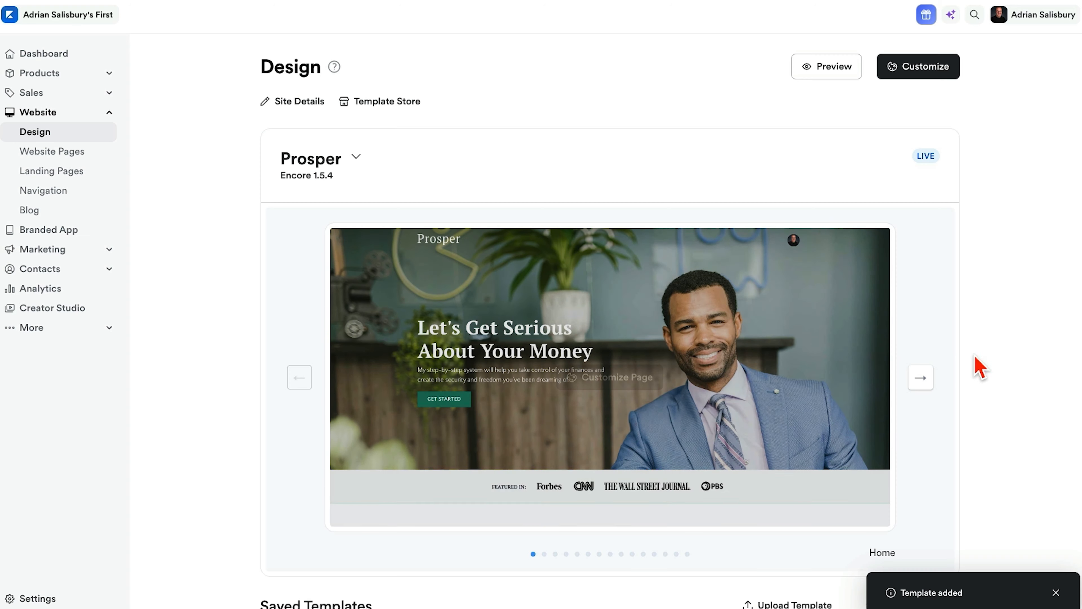
- Browse for more templates and look through the website templates offered in the Template Marketplace
{"action": "scroll", "coordinate": [1014, 363], "scroll_direction": "down", "scroll_amount": 5}
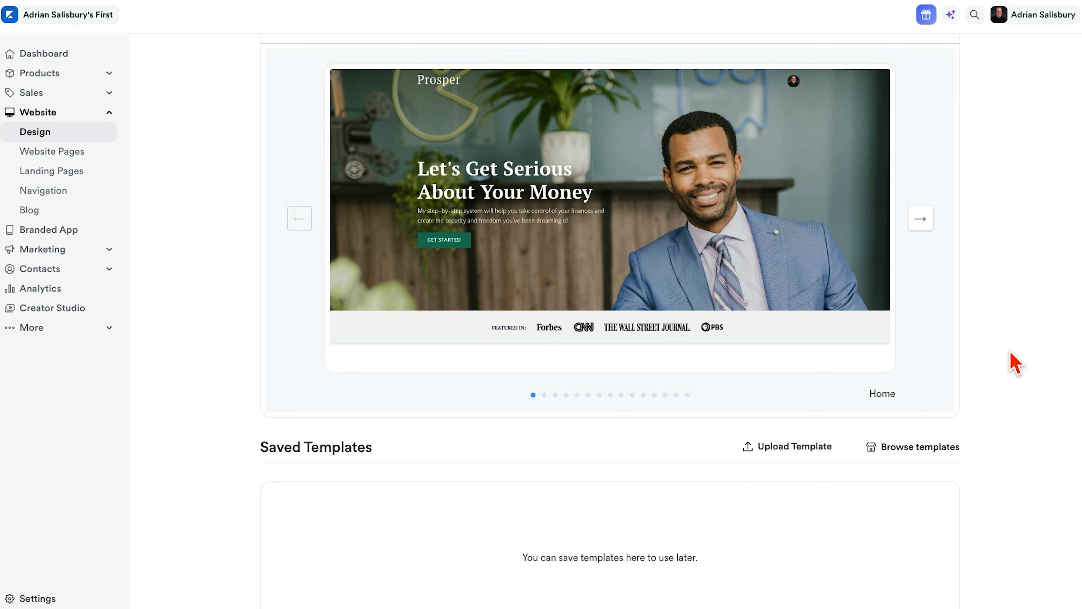
{"action": "scroll", "coordinate": [1012, 328], "scroll_direction": "up", "scroll_amount": 2}
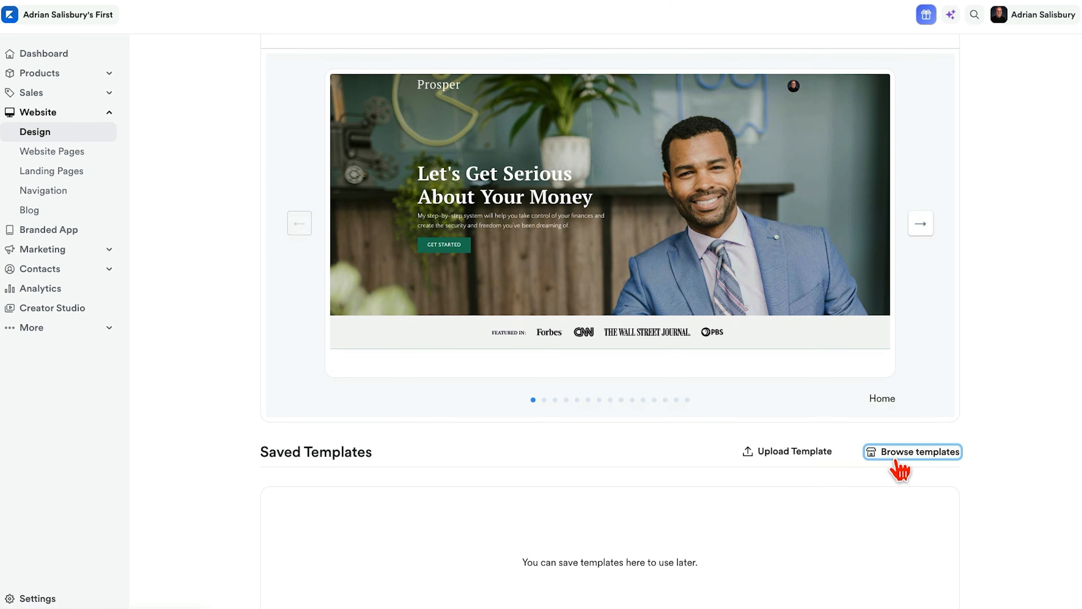
{"action": "left_click", "coordinate": [898, 462]}
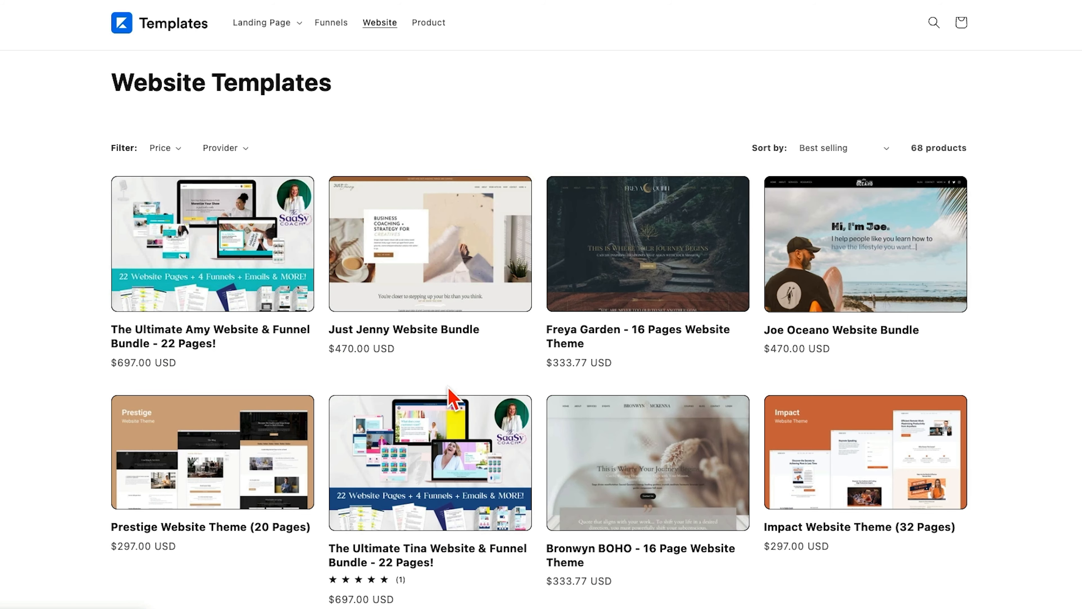
{"action": "scroll", "coordinate": [221, 375], "scroll_direction": "down", "scroll_amount": 10}
{"action": "scroll", "coordinate": [453, 397], "scroll_direction": "down", "scroll_amount": 10}
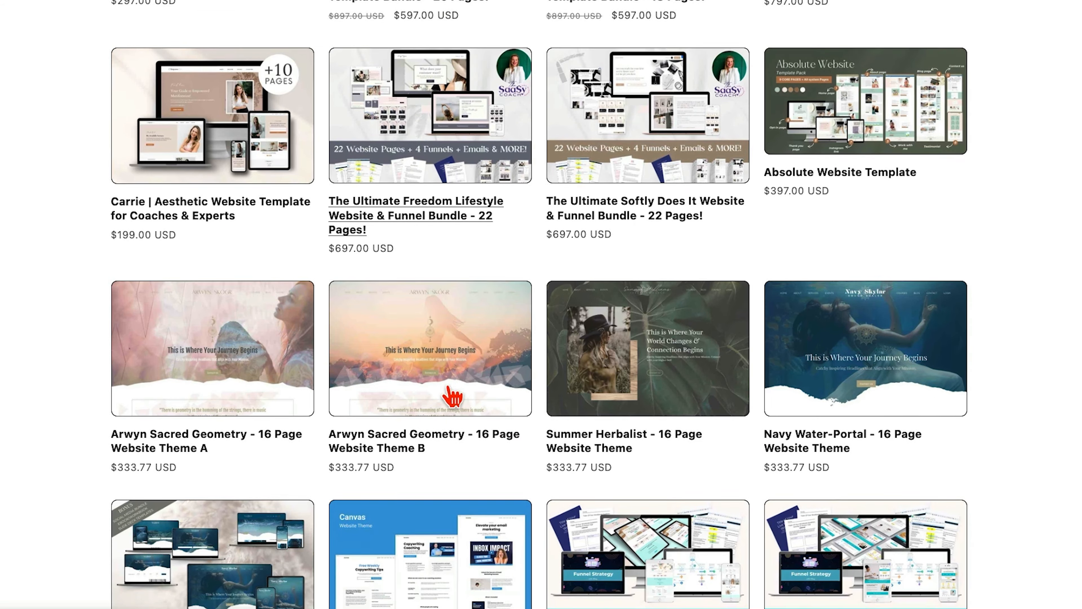
{"action": "scroll", "coordinate": [511, 392], "scroll_direction": "up", "scroll_amount": 3}
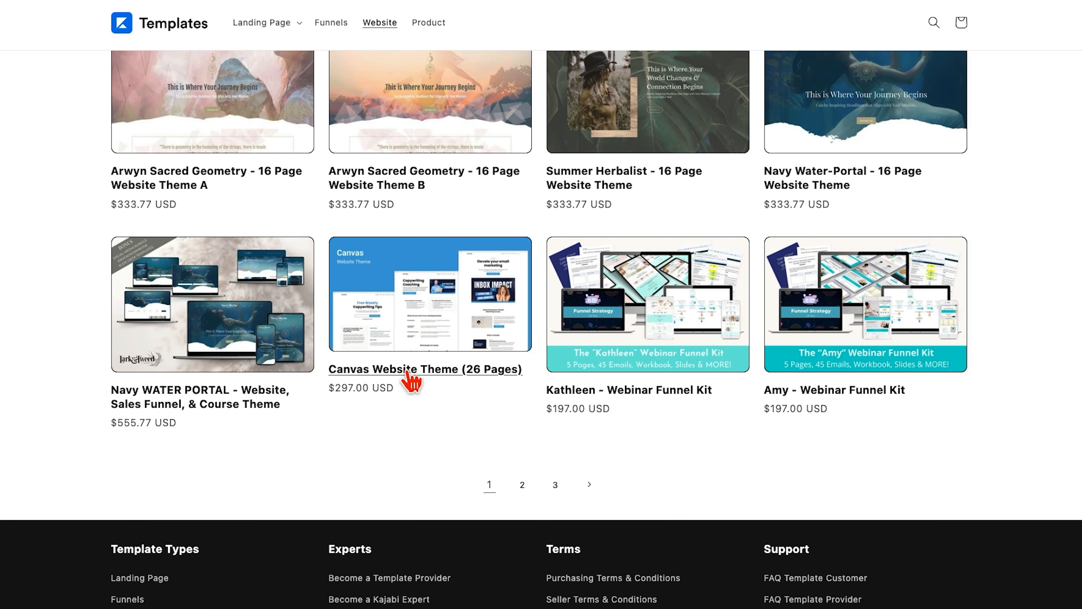
{"action": "scroll", "coordinate": [612, 291], "scroll_direction": "up", "scroll_amount": 10}
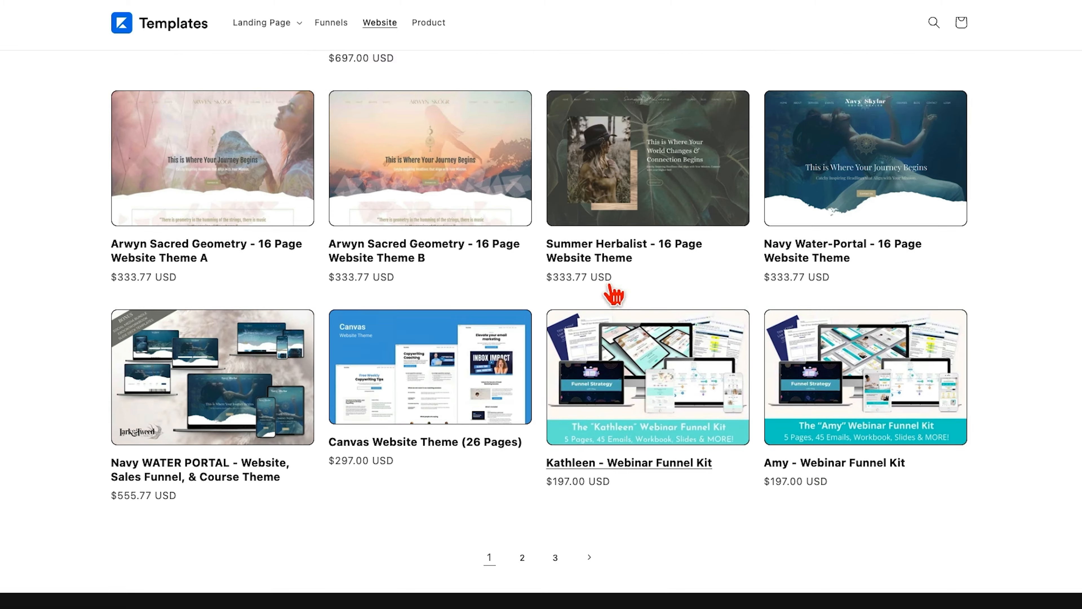
{"action": "scroll", "coordinate": [612, 291], "scroll_direction": "up", "scroll_amount": 5}
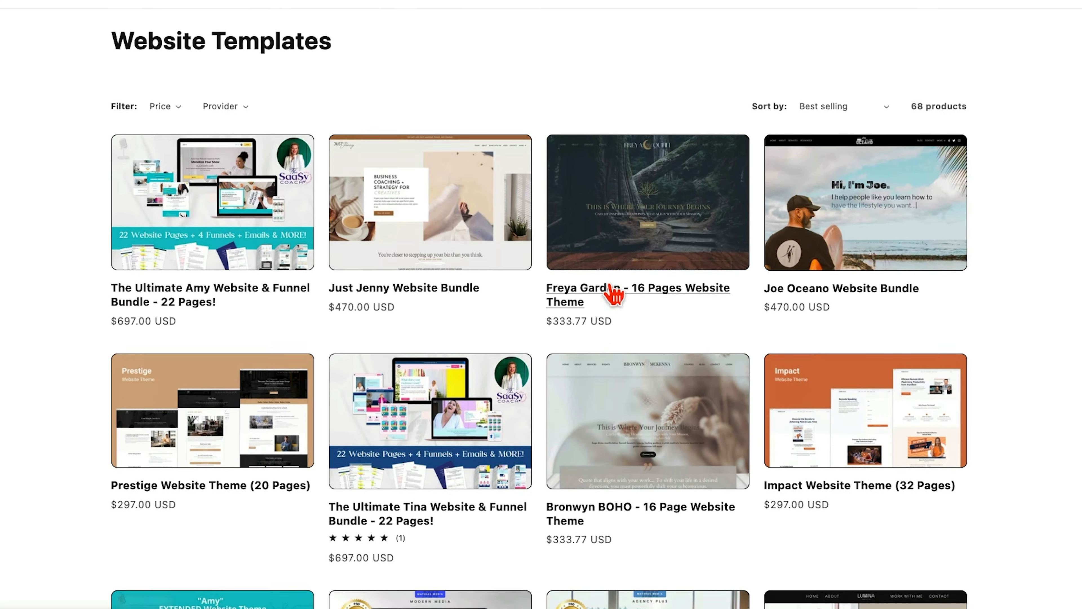
{"action": "scroll", "coordinate": [612, 291], "scroll_direction": "down", "scroll_amount": 2}
{"action": "scroll", "coordinate": [613, 294], "scroll_direction": "up", "scroll_amount": 3}
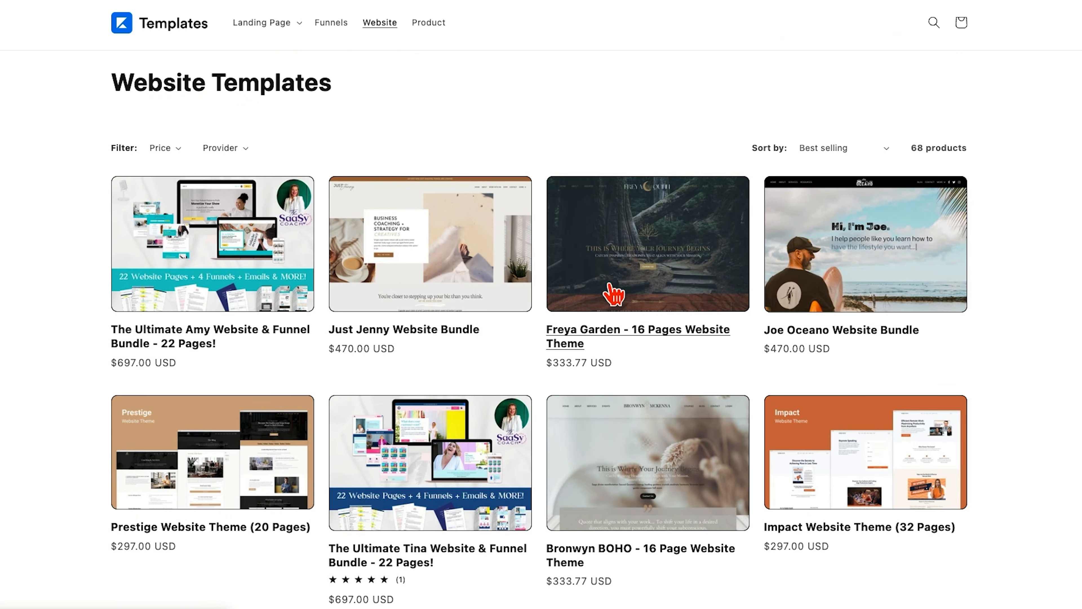
- Open the Freya Garden - 16 Pages Website Theme and examine its gallery images, included pages and target audience
{"action": "left_click", "coordinate": [651, 273]}
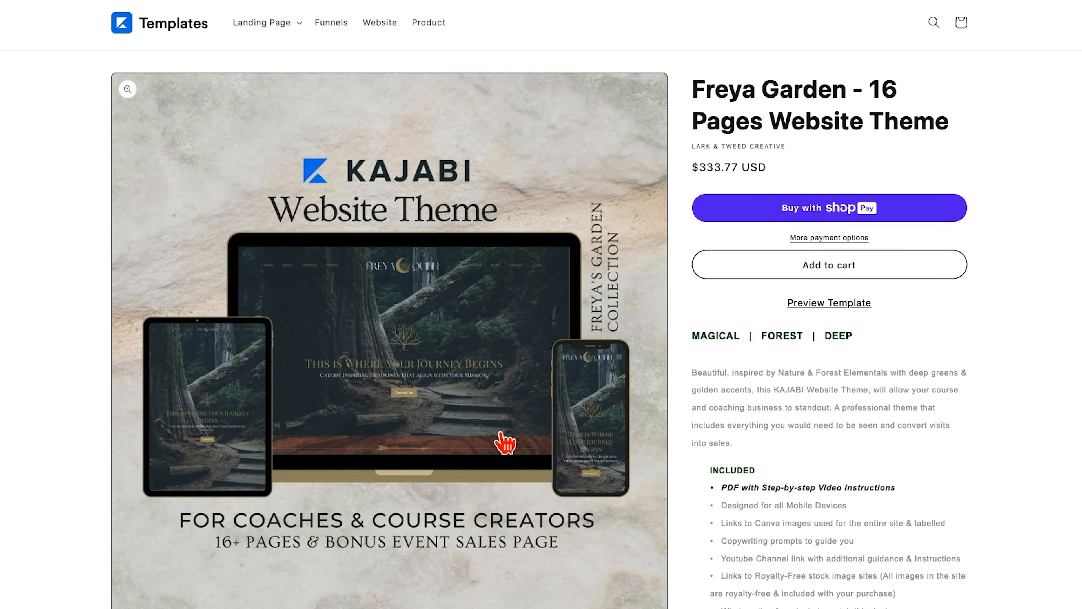
{"action": "scroll", "coordinate": [503, 440], "scroll_direction": "down", "scroll_amount": 7}
{"action": "left_click", "coordinate": [248, 439]}
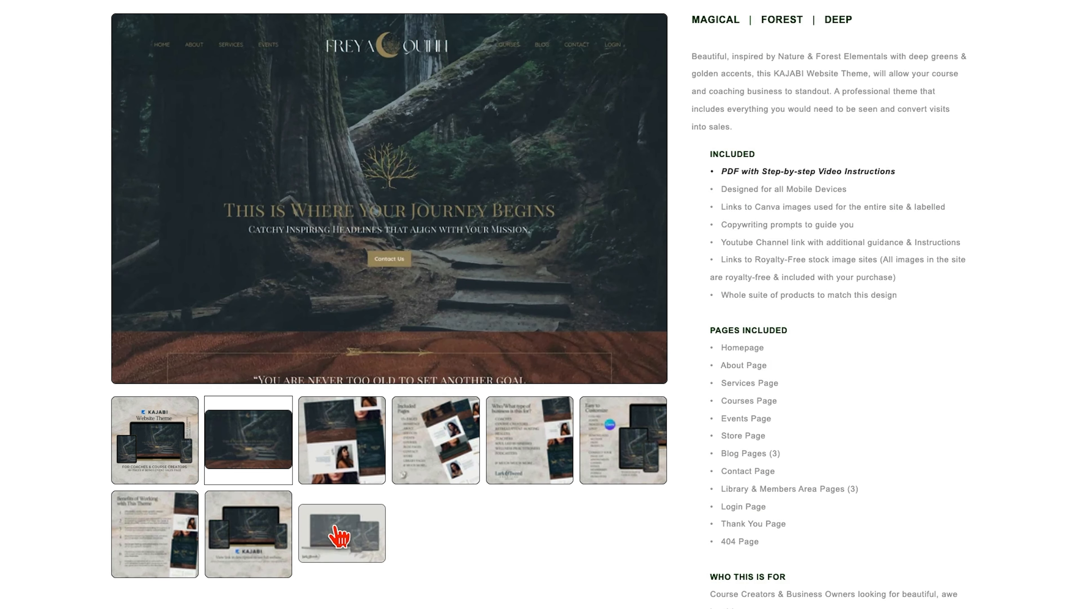
{"action": "left_click", "coordinate": [335, 451]}
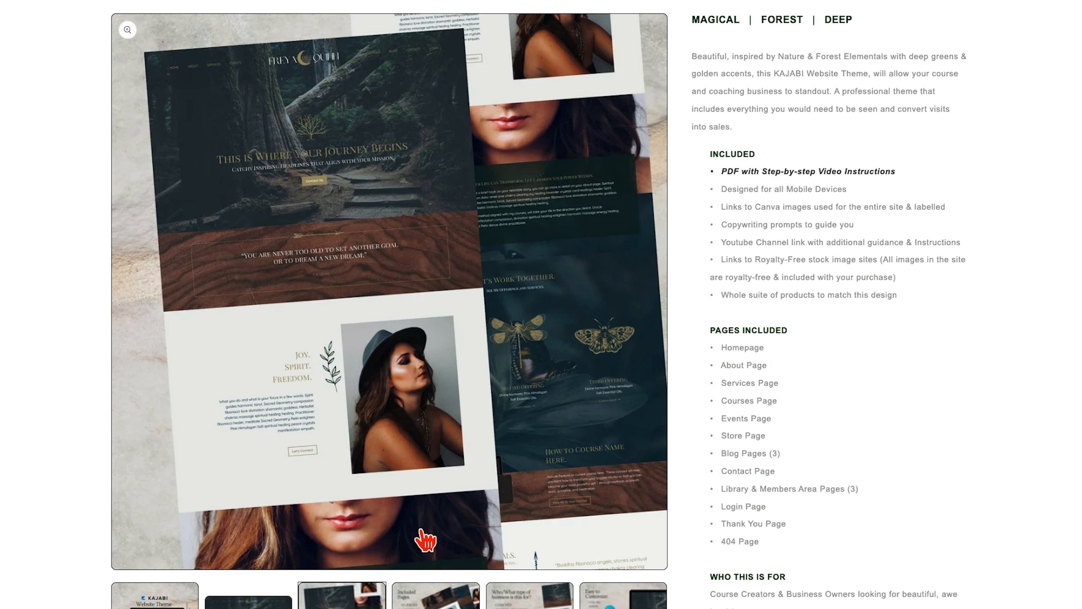
{"action": "scroll", "coordinate": [421, 531], "scroll_direction": "down", "scroll_amount": 2}
{"action": "left_click", "coordinate": [434, 595]}
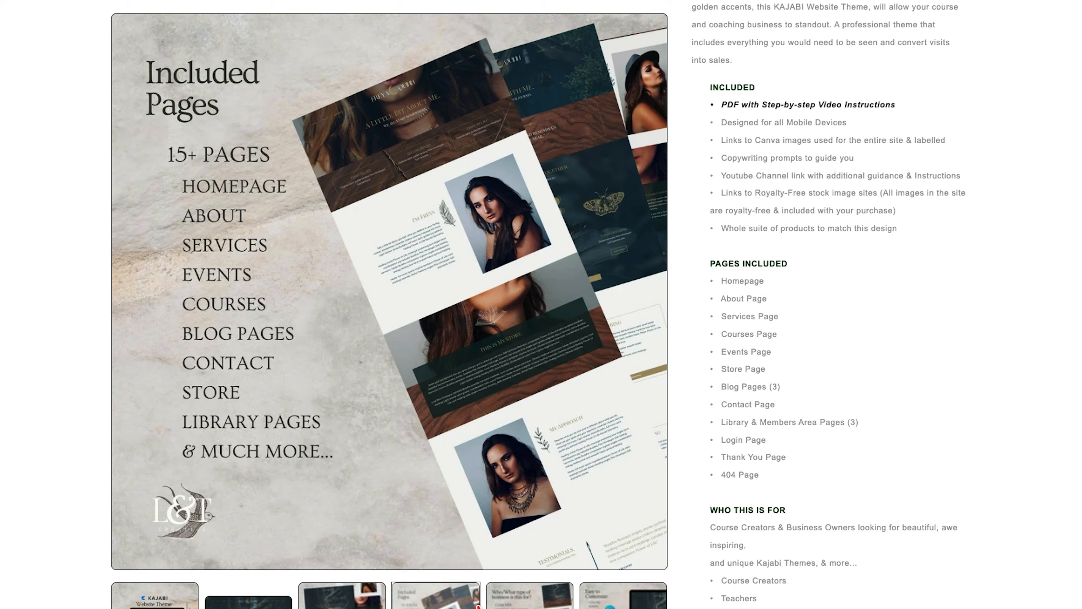
{"action": "left_click", "coordinate": [520, 602]}
{"action": "scroll", "coordinate": [763, 426], "scroll_direction": "up", "scroll_amount": 8}
{"action": "scroll", "coordinate": [801, 417], "scroll_direction": "down", "scroll_amount": 10}
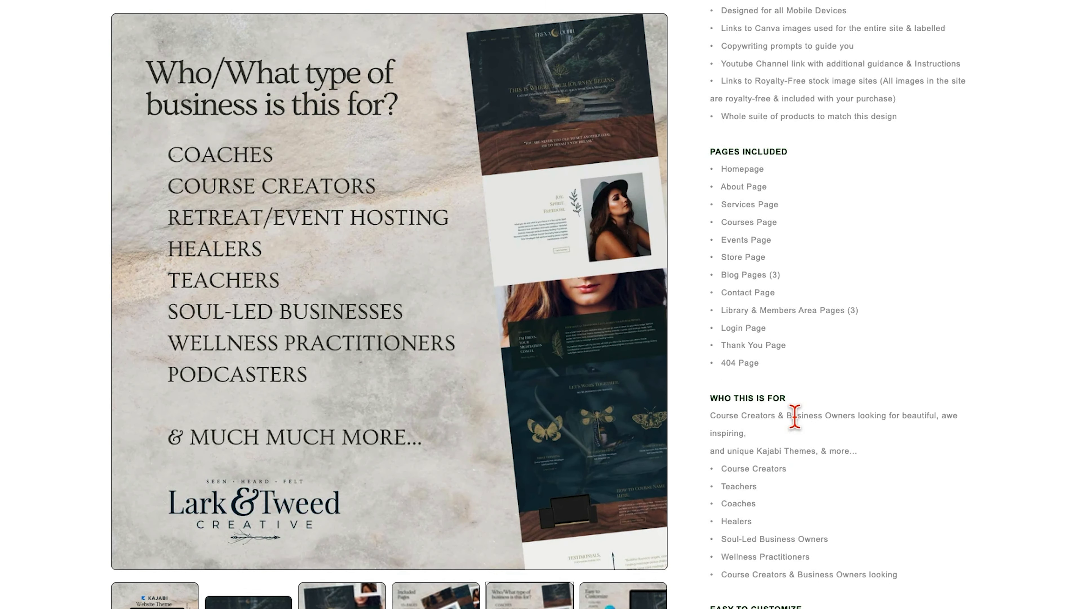
- Open the Freya Garden theme's template preview and look through its page sections
{"action": "left_click", "coordinate": [803, 262]}
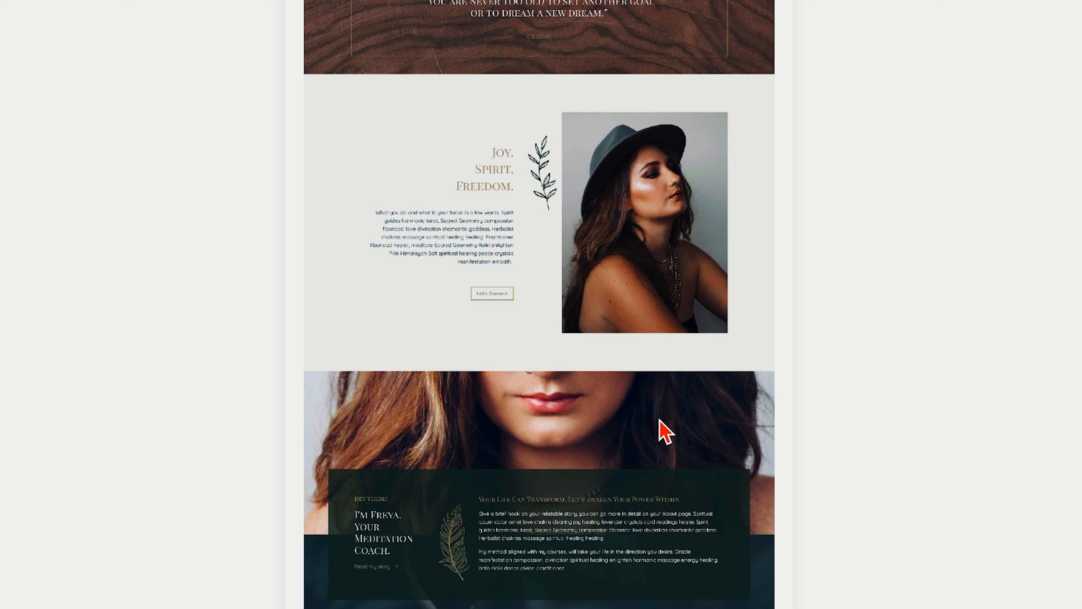
{"action": "scroll", "coordinate": [659, 422], "scroll_direction": "down", "scroll_amount": 9}
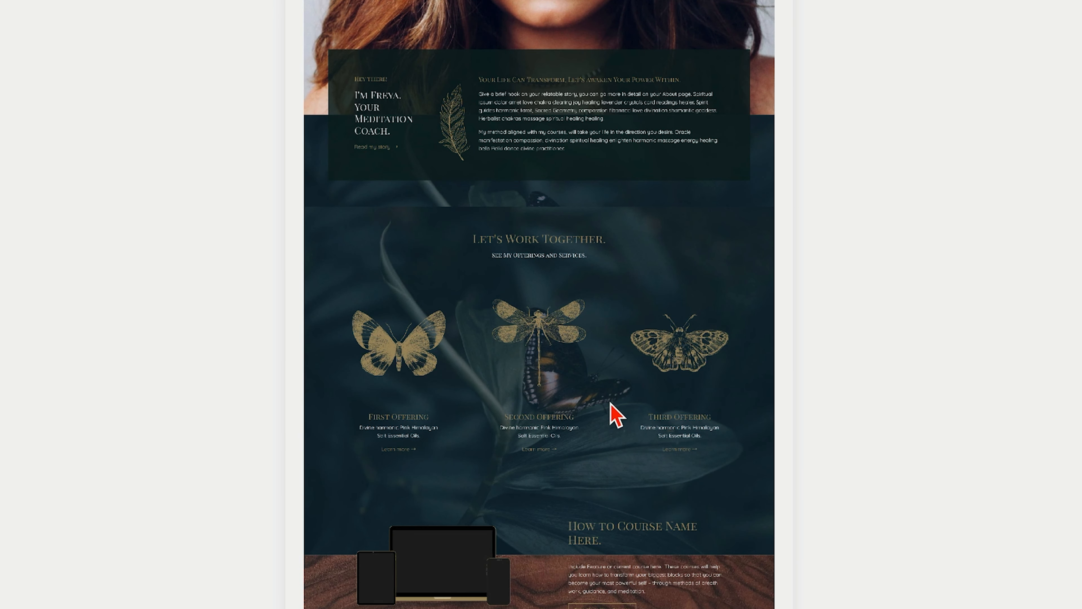
{"action": "scroll", "coordinate": [602, 533], "scroll_direction": "down", "scroll_amount": 20}
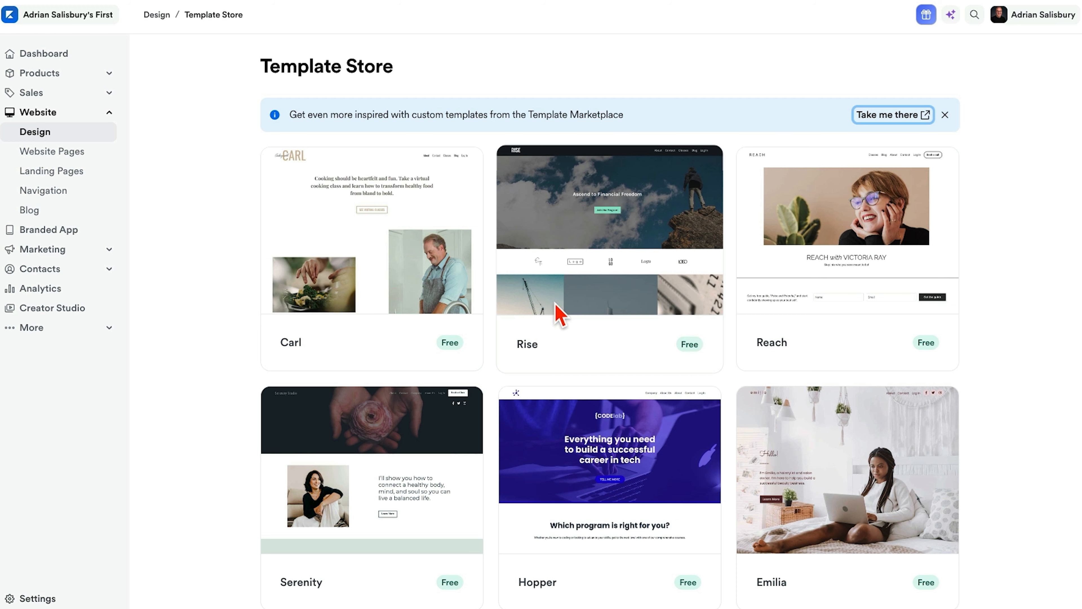
- Return to the site's Design page and open the Prosper template's Home page for customizing
{"action": "left_click", "coordinate": [156, 15]}
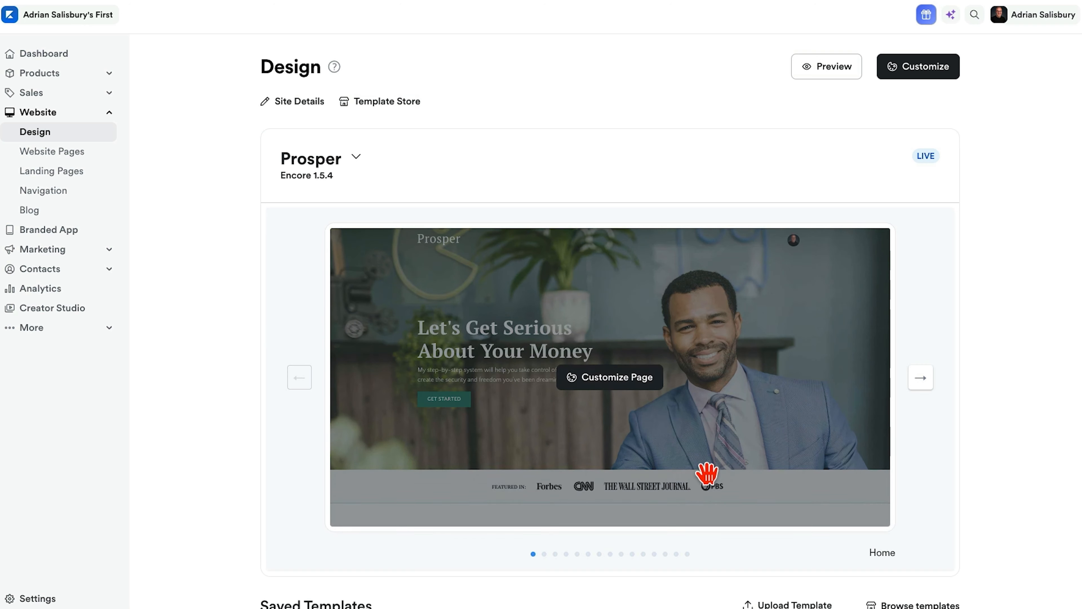
{"action": "scroll", "coordinate": [707, 473], "scroll_direction": "down", "scroll_amount": 3}
{"action": "scroll", "coordinate": [708, 473], "scroll_direction": "up", "scroll_amount": 3}
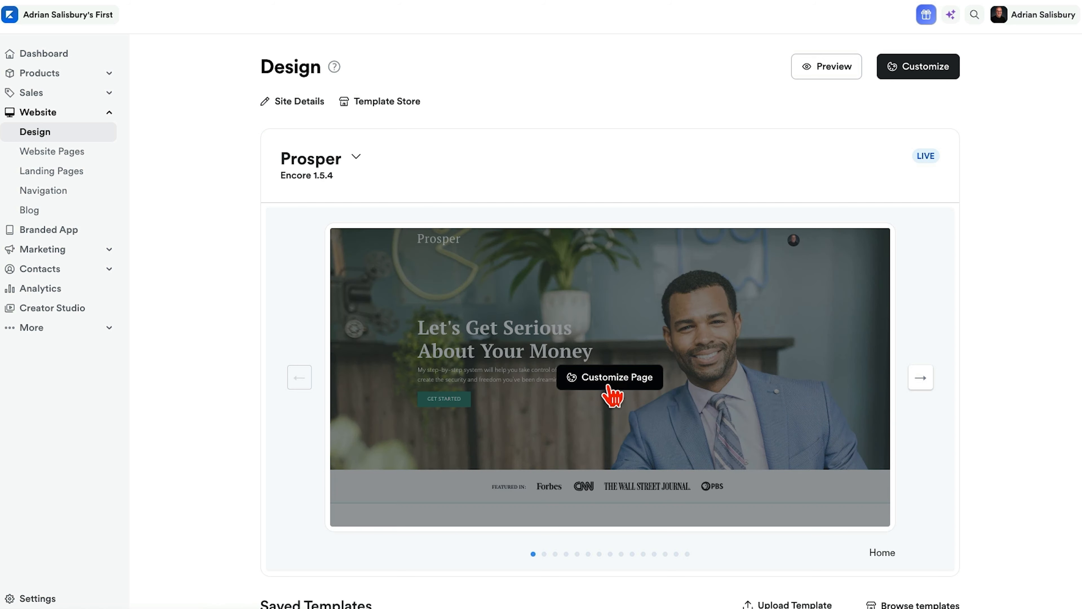
{"action": "left_click", "coordinate": [609, 380]}
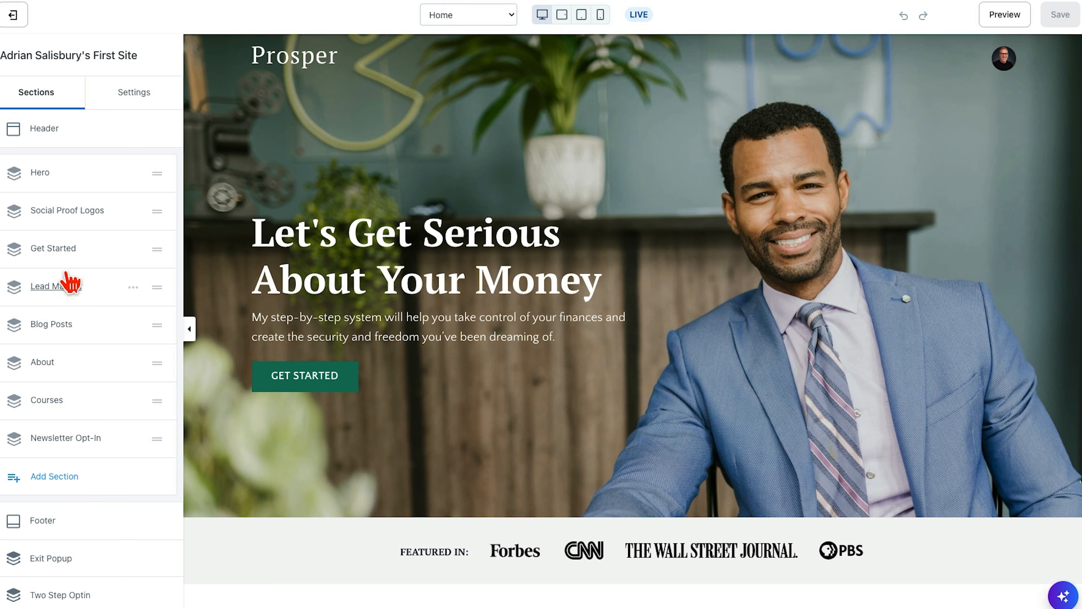
{"action": "scroll", "coordinate": [553, 451], "scroll_direction": "down", "scroll_amount": 10}
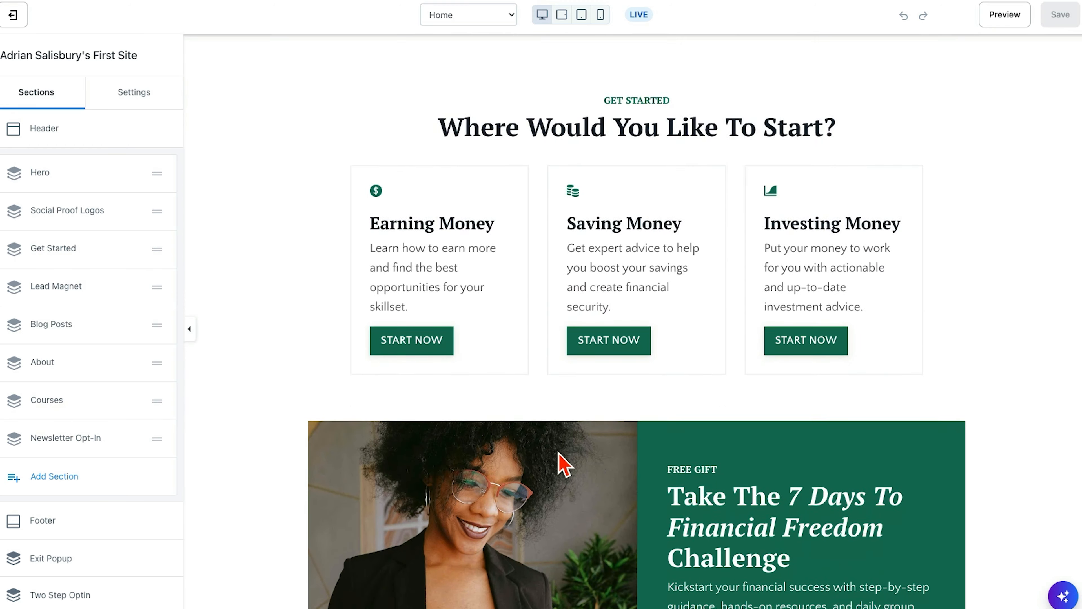
- Look over the Home page sections and open the Login page in the editor to examine its layout
{"action": "scroll", "coordinate": [562, 464], "scroll_direction": "down", "scroll_amount": 7}
{"action": "scroll", "coordinate": [562, 465], "scroll_direction": "up", "scroll_amount": 15}
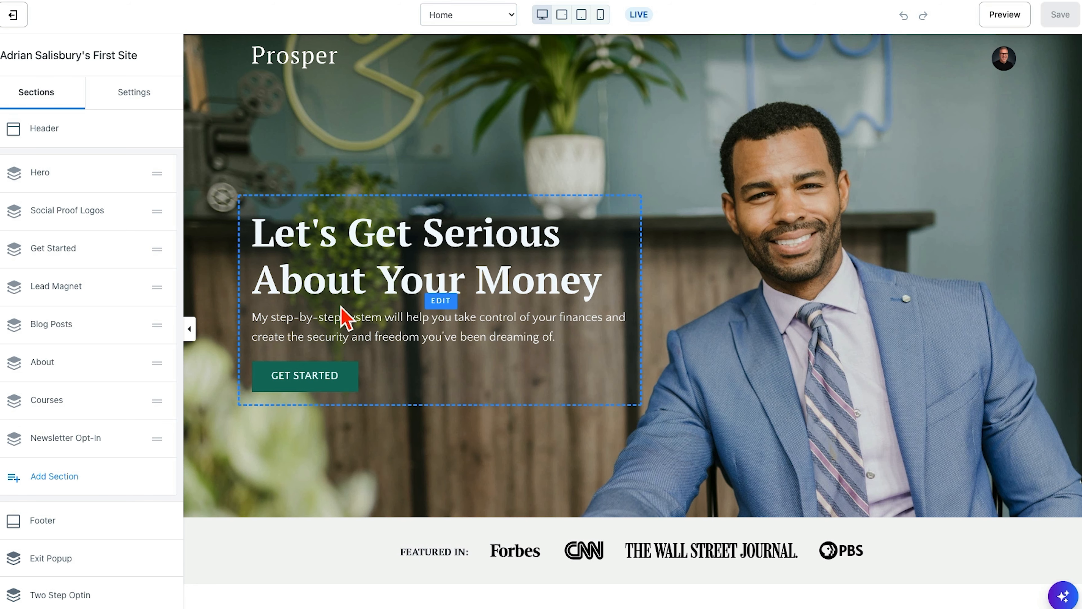
{"action": "left_click", "coordinate": [515, 17]}
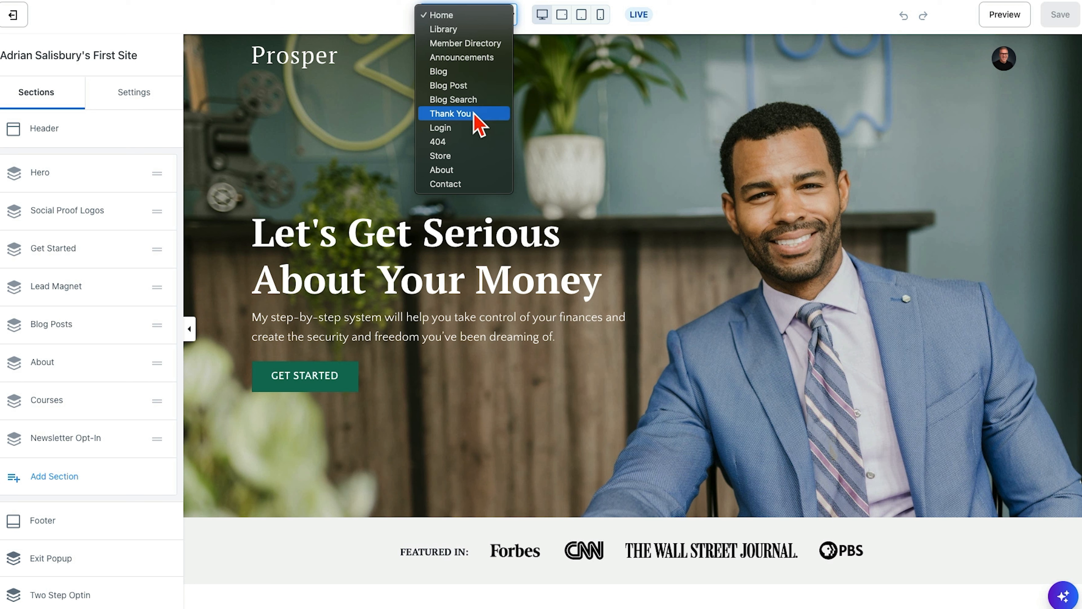
{"action": "left_click", "coordinate": [465, 128]}
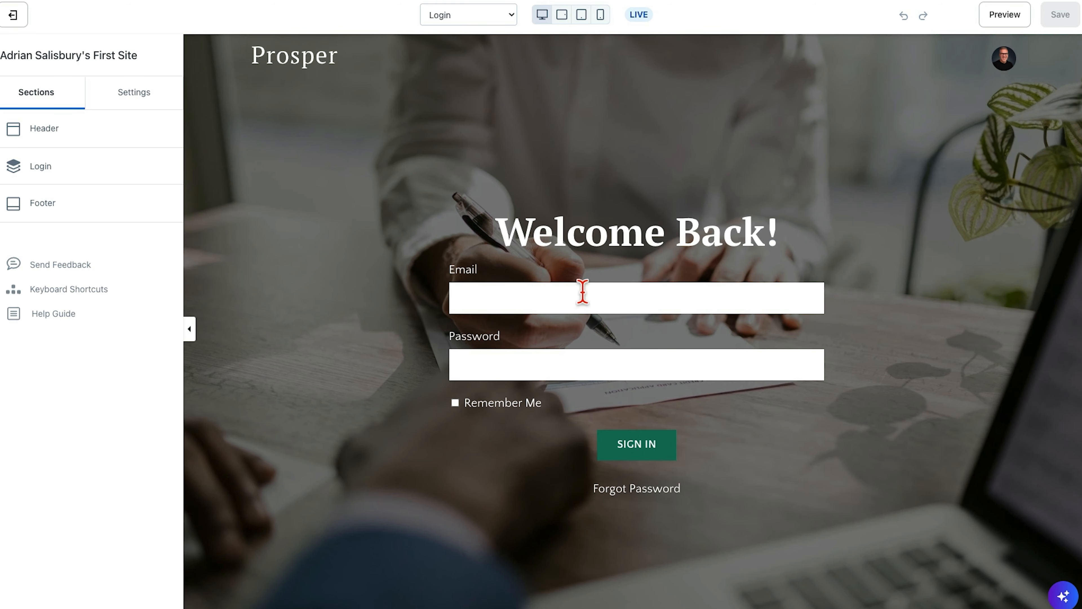
{"action": "scroll", "coordinate": [338, 422], "scroll_direction": "down", "scroll_amount": 3}
{"action": "scroll", "coordinate": [339, 422], "scroll_direction": "up", "scroll_amount": 3}
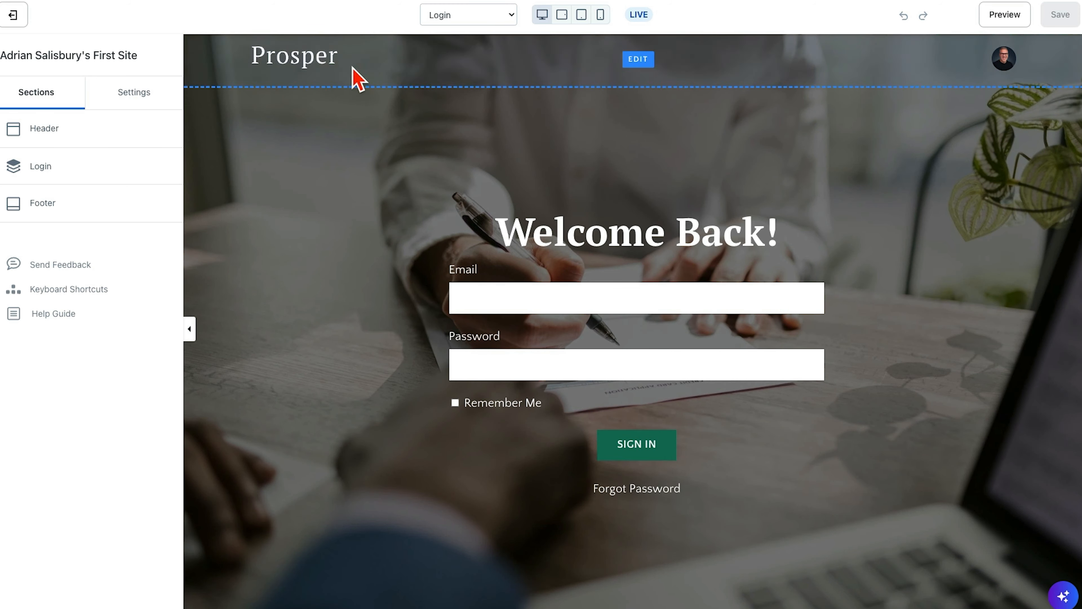
- View the template's 404 page and its Store page
{"action": "left_click", "coordinate": [422, 16]}
{"action": "left_click", "coordinate": [446, 31]}
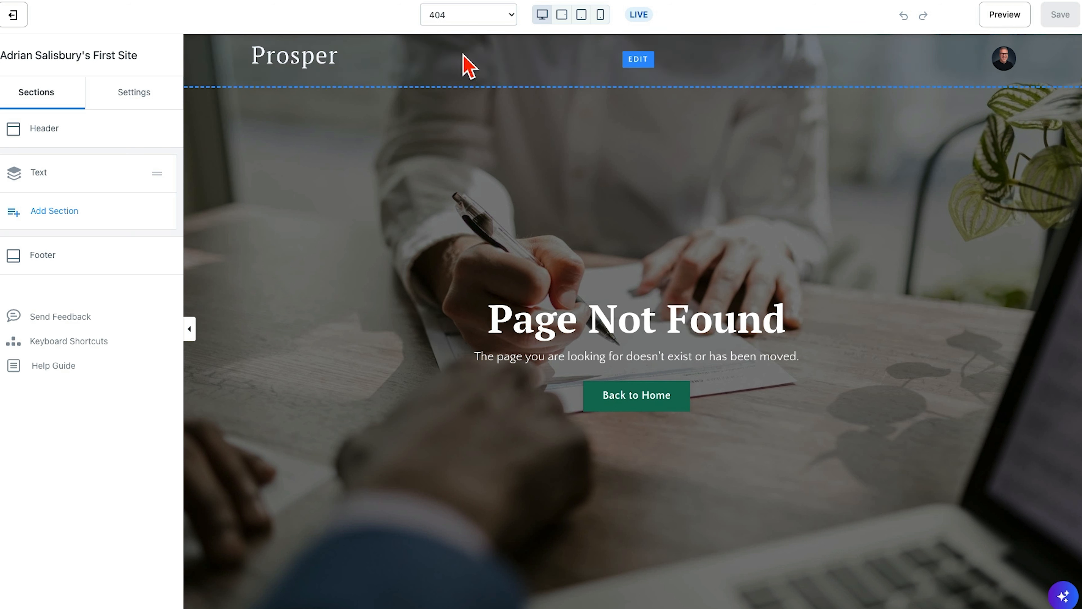
{"action": "left_click", "coordinate": [465, 16]}
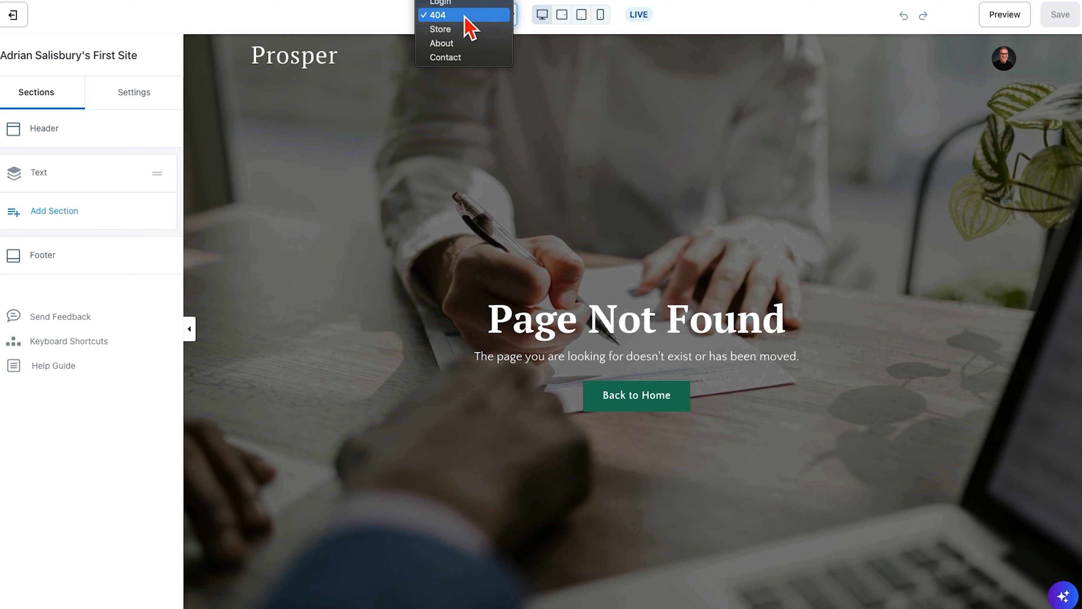
{"action": "left_click", "coordinate": [469, 15]}
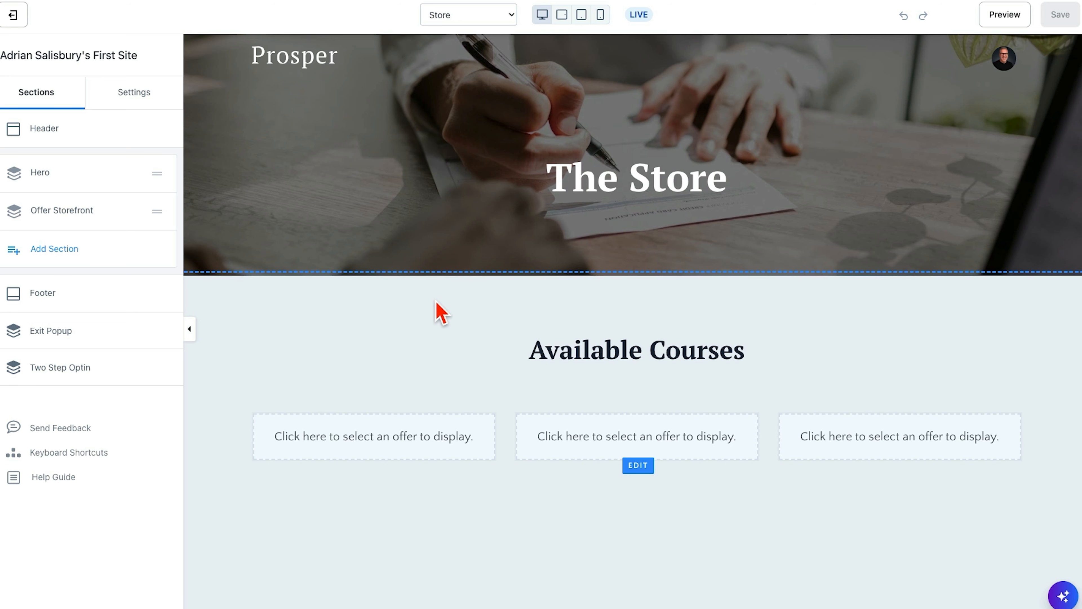
- Open the About page and look through its content and testimonial sections
{"action": "left_click", "coordinate": [510, 17]}
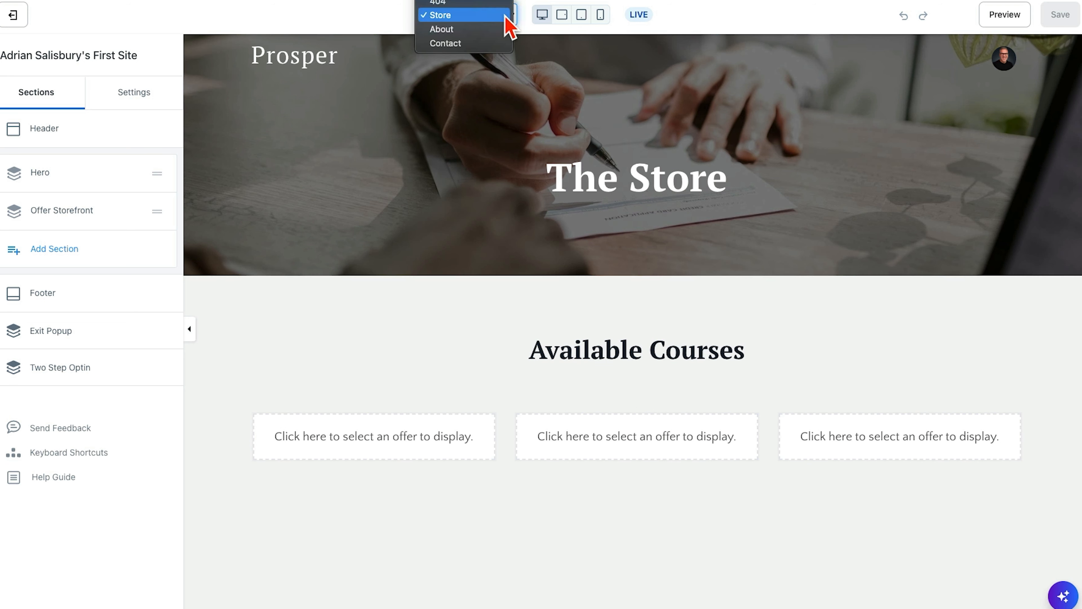
{"action": "left_click", "coordinate": [496, 30]}
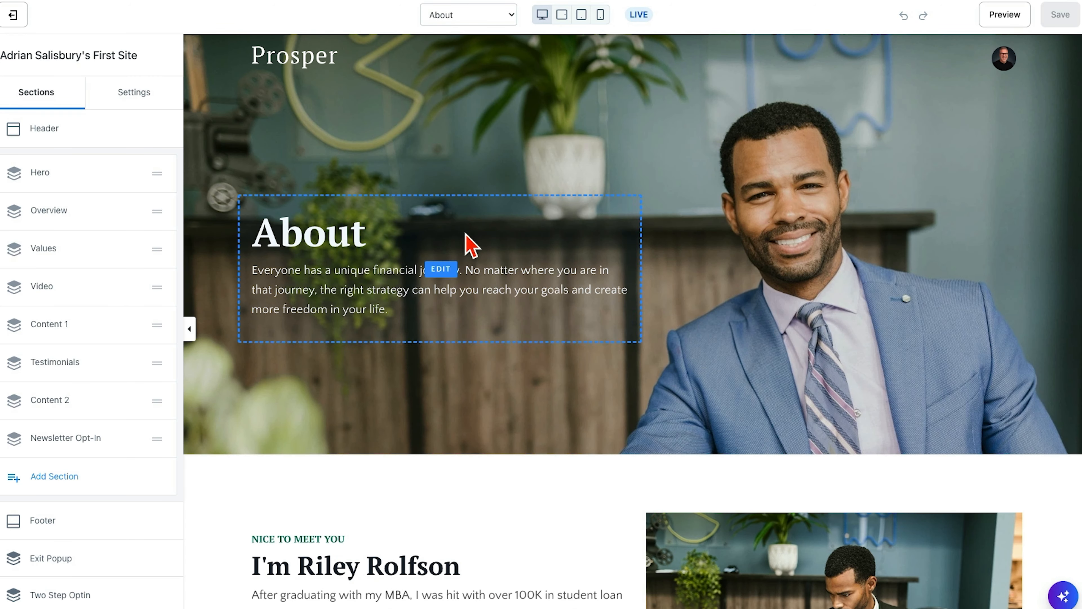
{"action": "scroll", "coordinate": [490, 355], "scroll_direction": "down", "scroll_amount": 8}
{"action": "scroll", "coordinate": [491, 355], "scroll_direction": "down", "scroll_amount": 15}
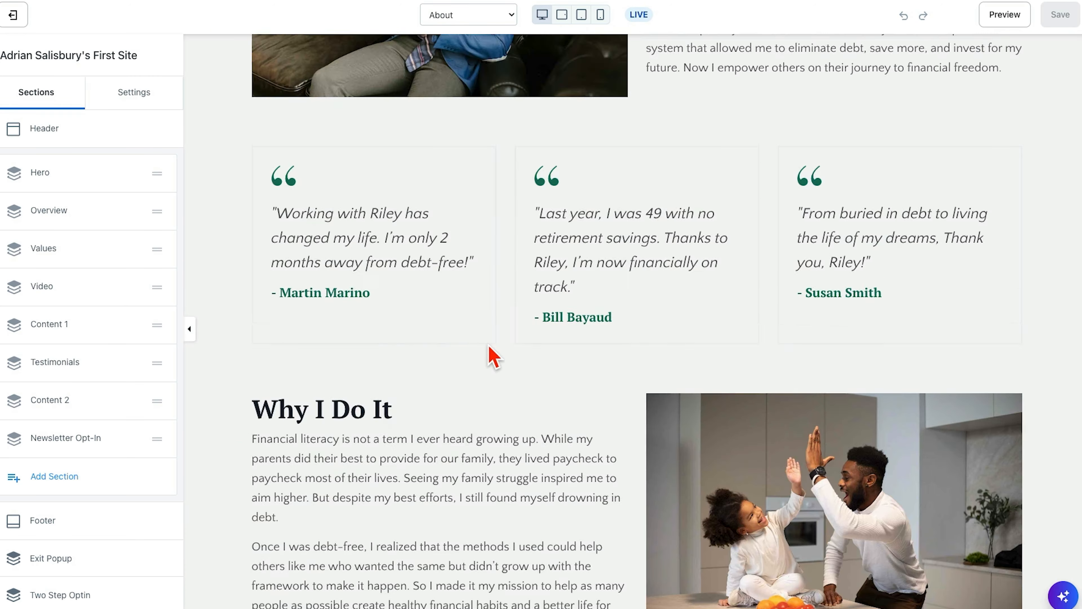
{"action": "scroll", "coordinate": [491, 355], "scroll_direction": "up", "scroll_amount": 20}
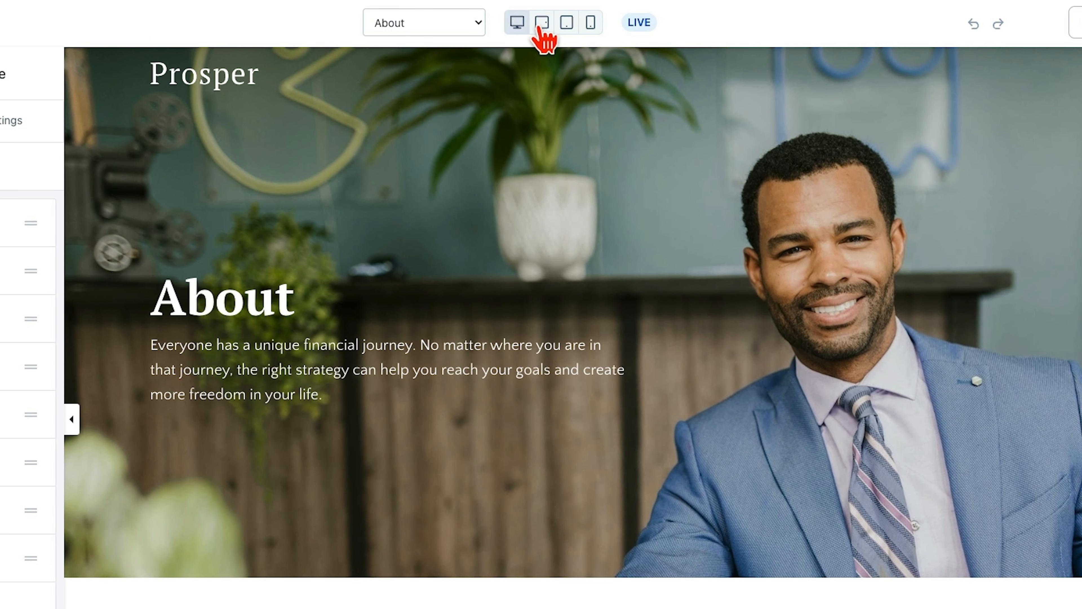
- Preview the About page in the mobile phone layout and look through how its sections stack
{"action": "left_click", "coordinate": [591, 24]}
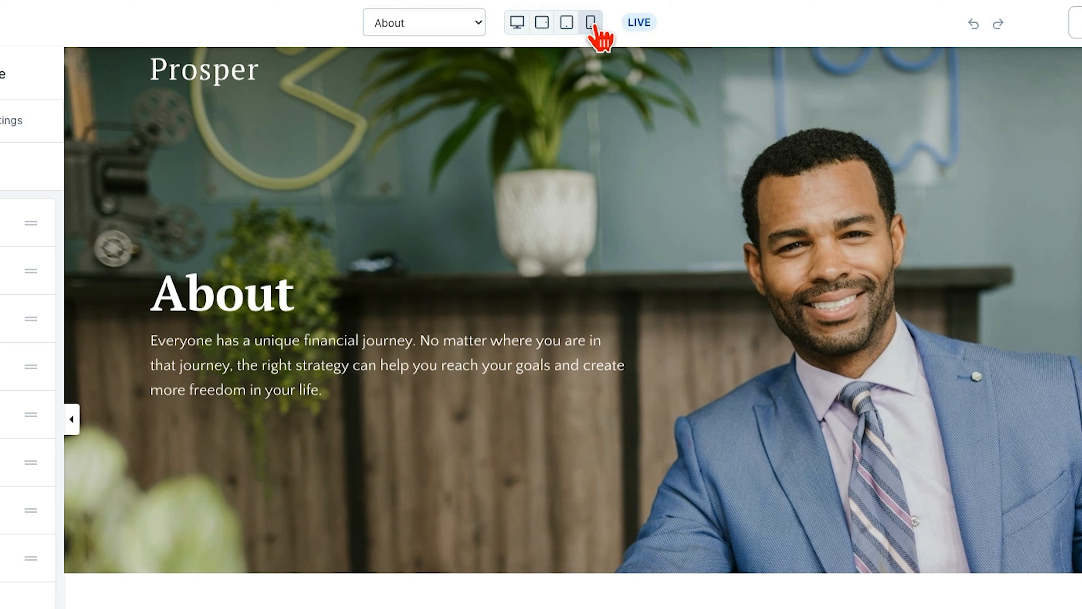
{"action": "scroll", "coordinate": [603, 487], "scroll_direction": "down", "scroll_amount": 8}
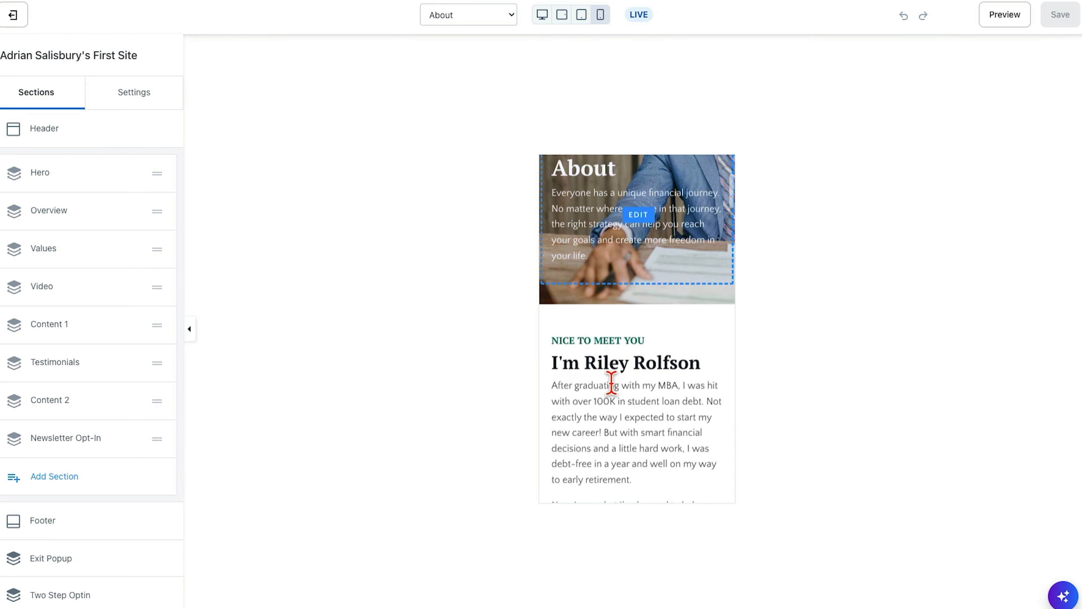
{"action": "scroll", "coordinate": [611, 382], "scroll_direction": "down", "scroll_amount": 10}
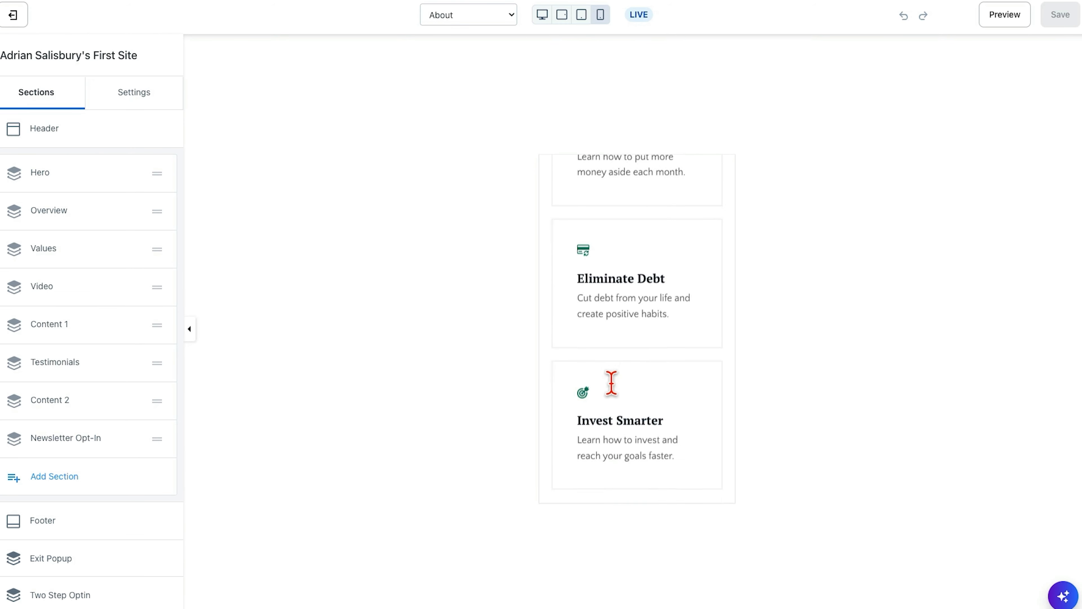
{"action": "scroll", "coordinate": [610, 382], "scroll_direction": "down", "scroll_amount": 15}
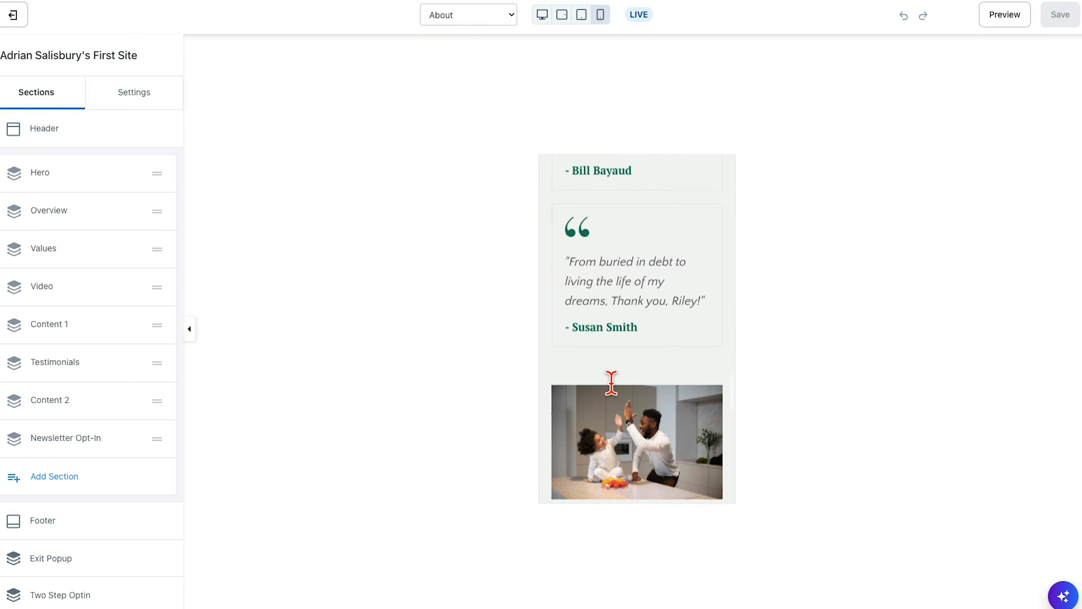
{"action": "scroll", "coordinate": [611, 382], "scroll_direction": "down", "scroll_amount": 2}
{"action": "scroll", "coordinate": [610, 383], "scroll_direction": "up", "scroll_amount": 20}
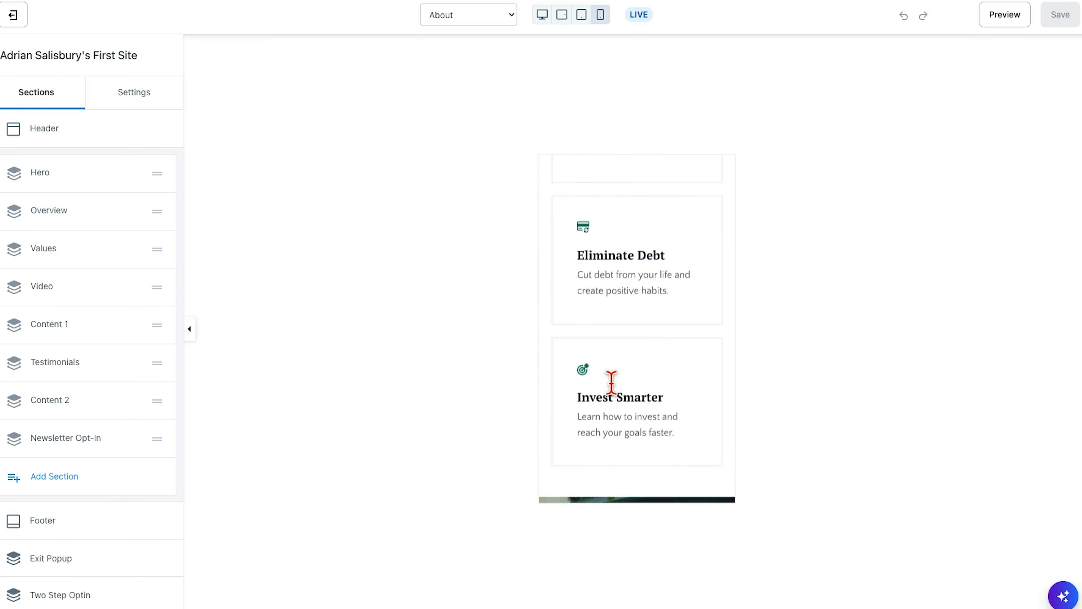
{"action": "scroll", "coordinate": [611, 382], "scroll_direction": "up", "scroll_amount": 10}
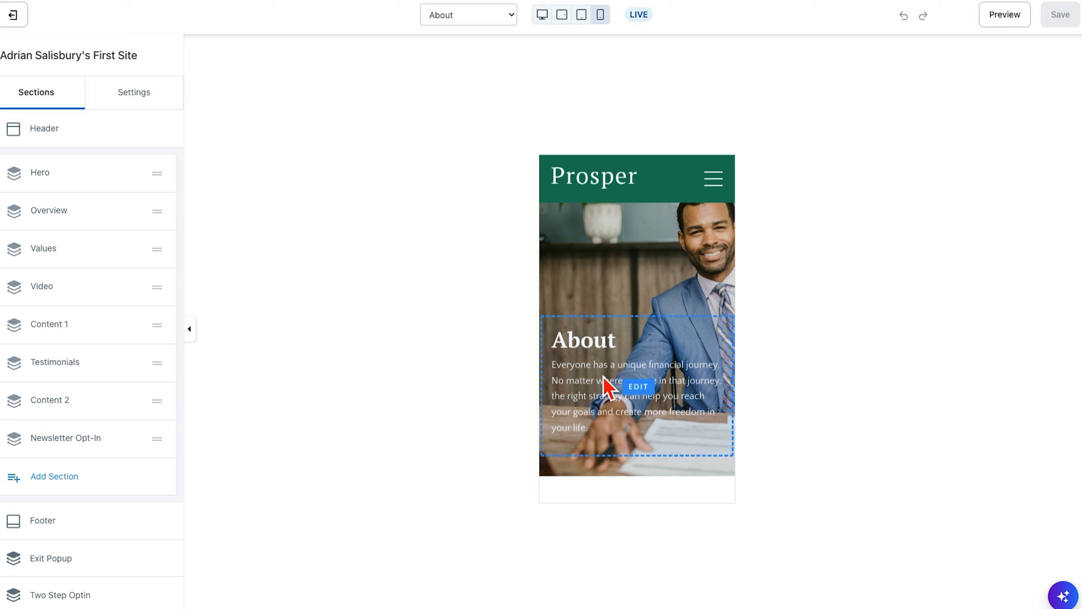
{"action": "scroll", "coordinate": [611, 387], "scroll_direction": "down", "scroll_amount": 20}
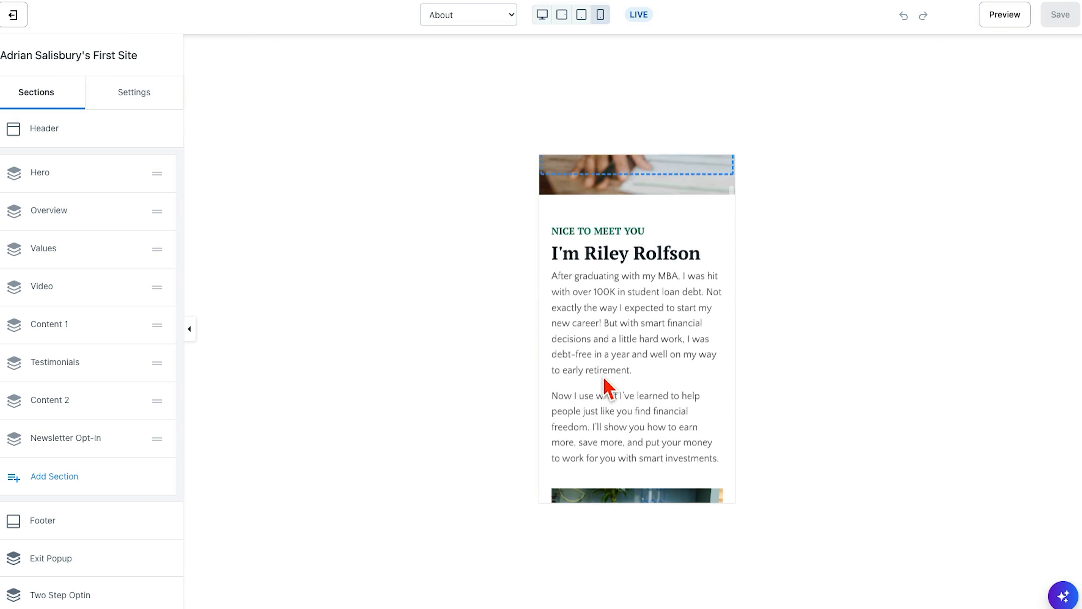
{"action": "scroll", "coordinate": [604, 377], "scroll_direction": "down", "scroll_amount": 10}
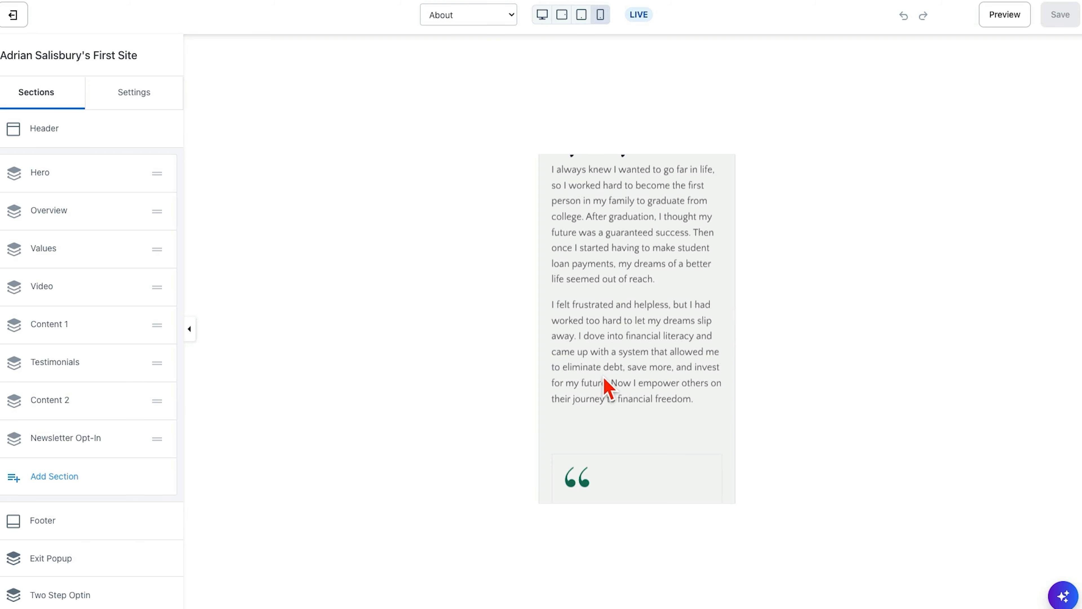
- Return the About page to the desktop layout and look through its My Story and testimonial sections
{"action": "left_click", "coordinate": [542, 15]}
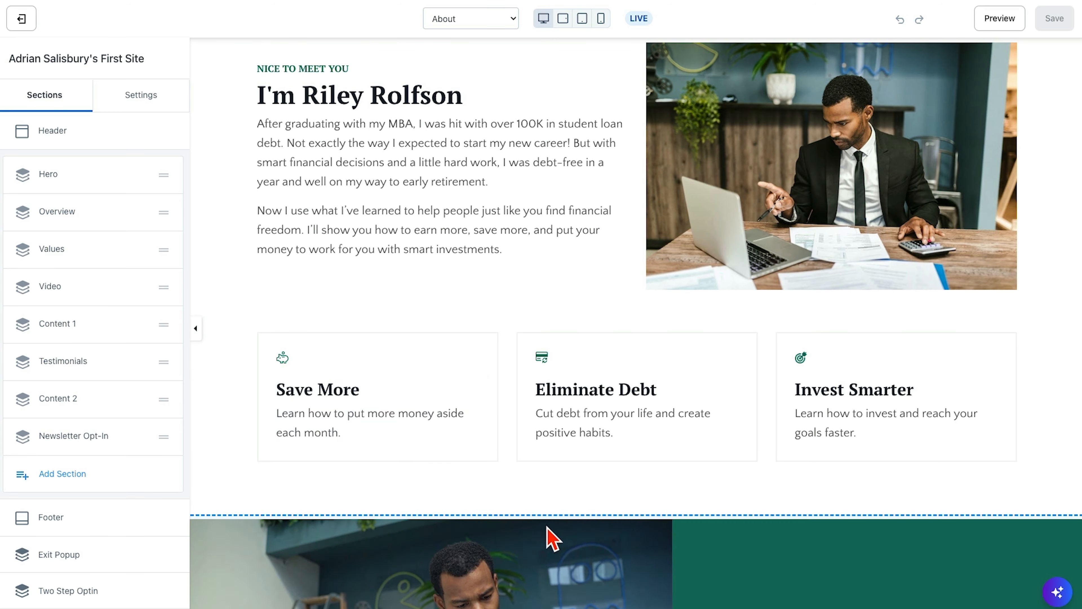
{"action": "scroll", "coordinate": [536, 479], "scroll_direction": "down", "scroll_amount": 10}
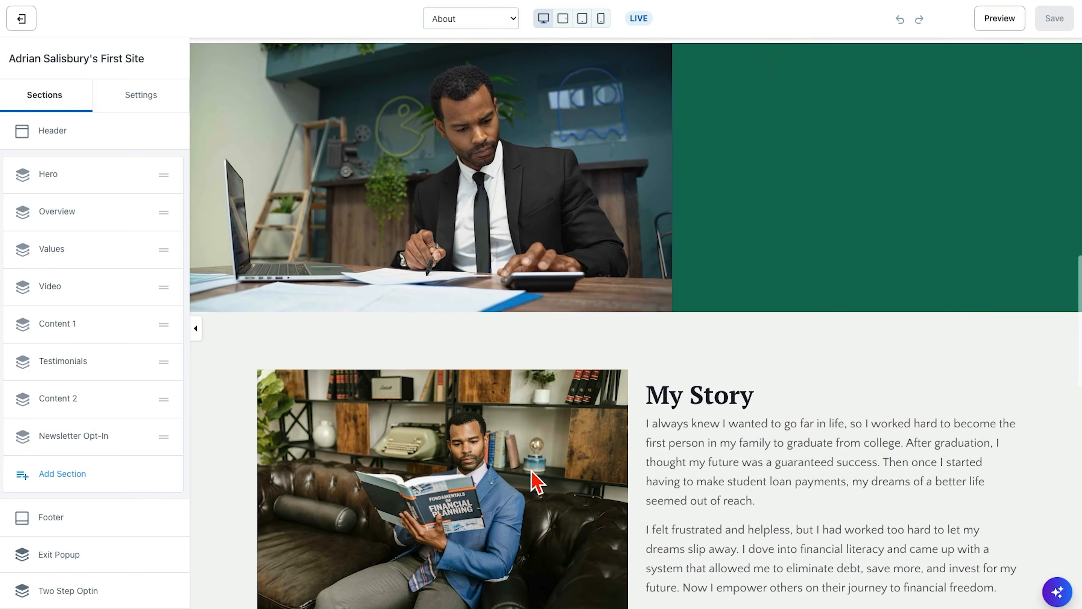
{"action": "scroll", "coordinate": [536, 478], "scroll_direction": "down", "scroll_amount": 10}
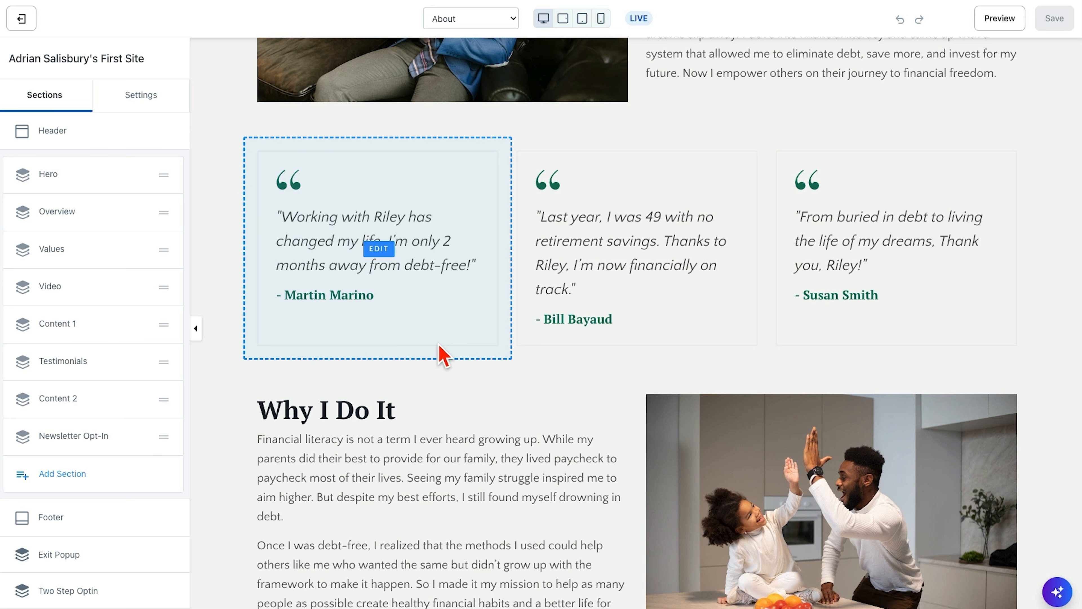
- Switch back to the Home page and look through its sections
{"action": "left_click", "coordinate": [471, 18]}
{"action": "left_click", "coordinate": [452, 0]}
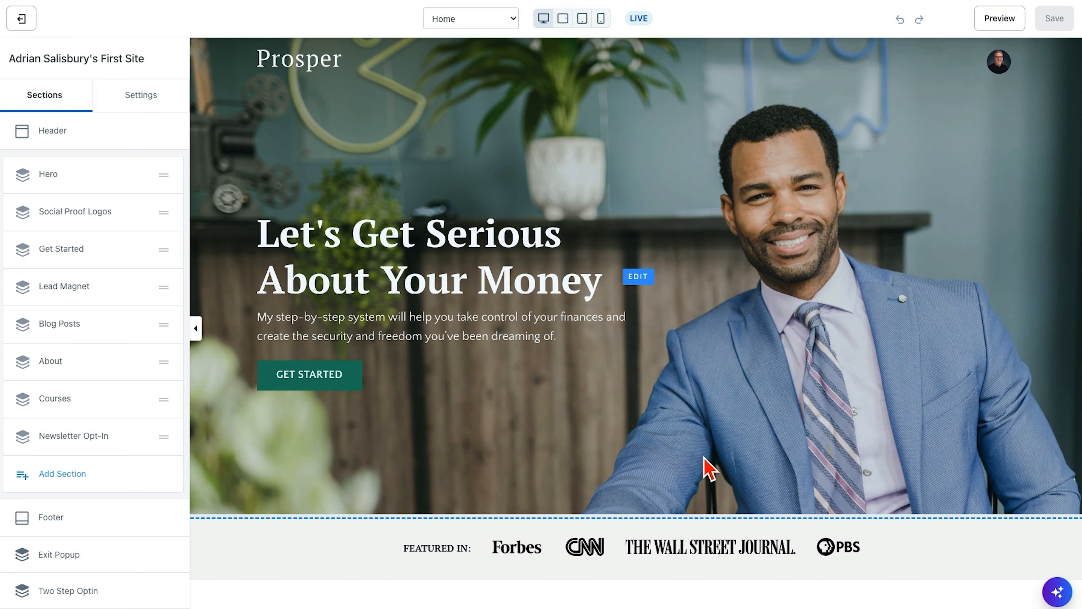
{"action": "scroll", "coordinate": [708, 468], "scroll_direction": "down", "scroll_amount": 20}
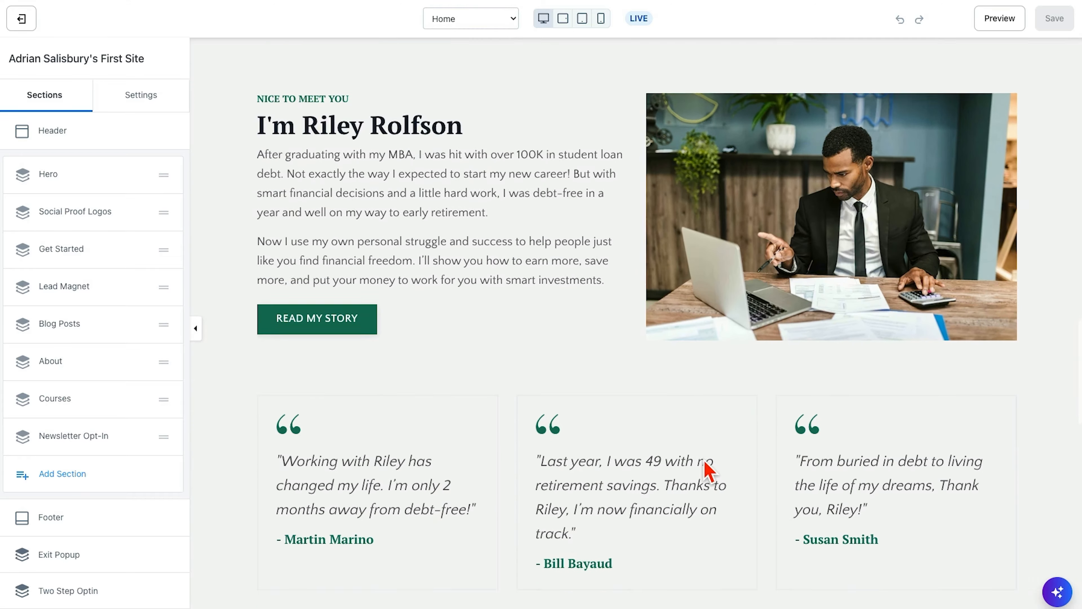
{"action": "scroll", "coordinate": [709, 468], "scroll_direction": "down", "scroll_amount": 12}
{"action": "scroll", "coordinate": [703, 471], "scroll_direction": "up", "scroll_amount": 20}
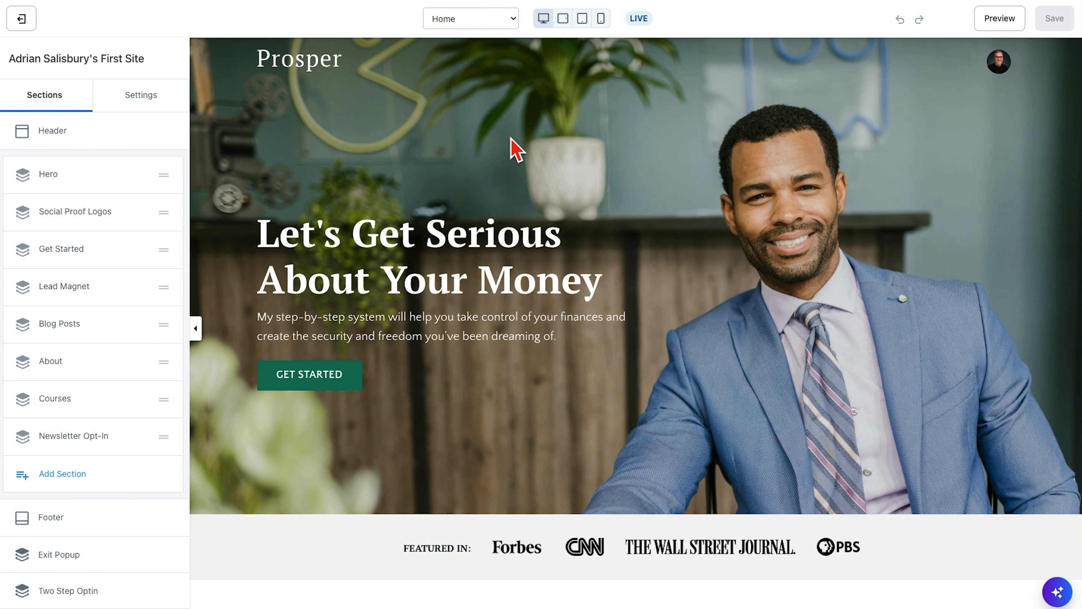
- Open the Hero section's text block and select the word "Get" in its heading
{"action": "left_click", "coordinate": [515, 149]}
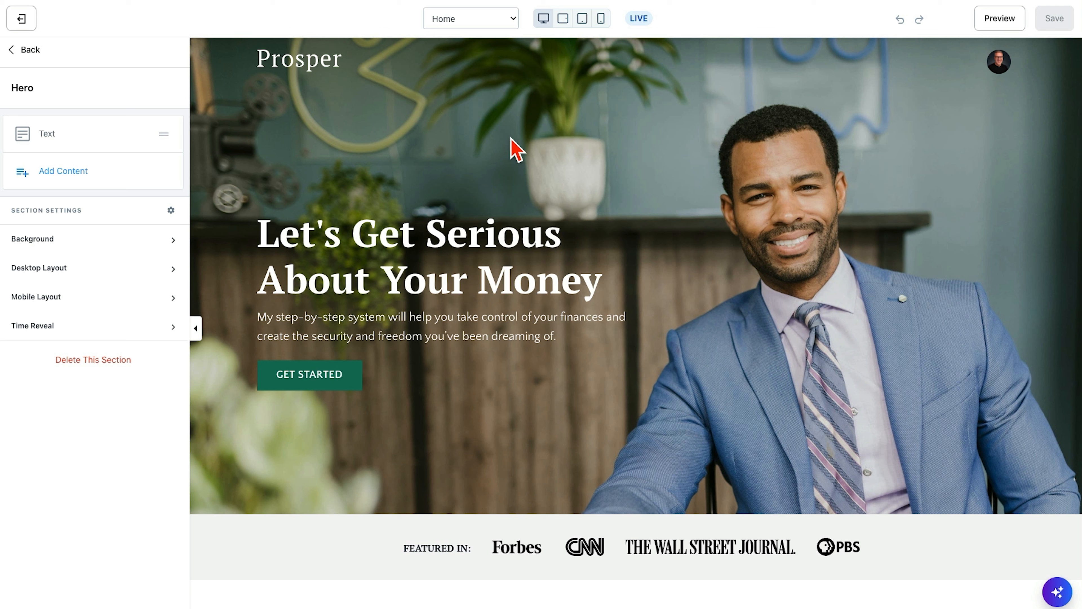
{"action": "left_click", "coordinate": [28, 50]}
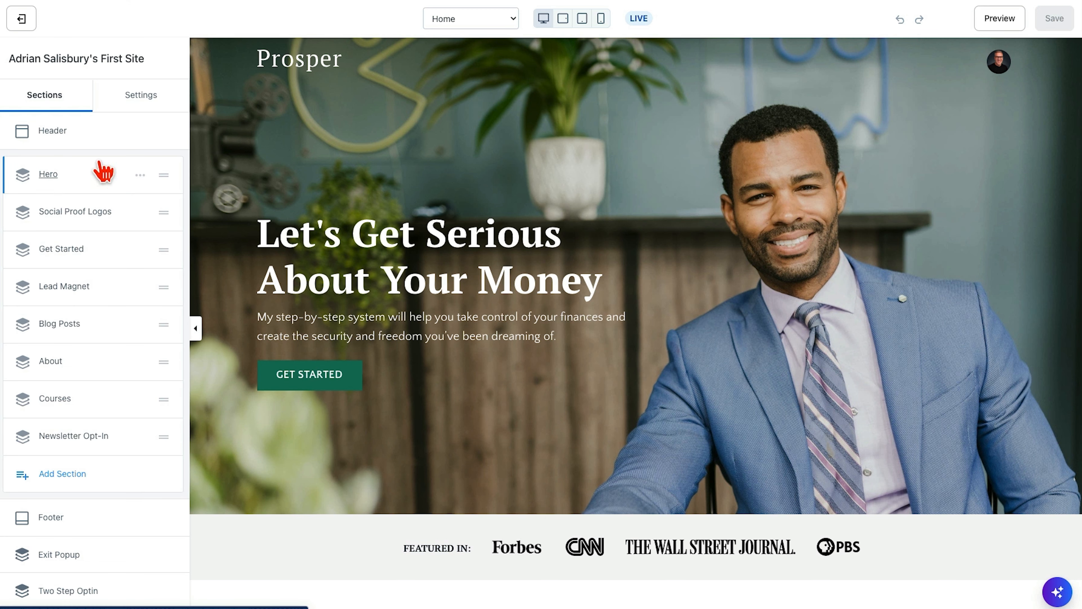
{"action": "left_click", "coordinate": [341, 147]}
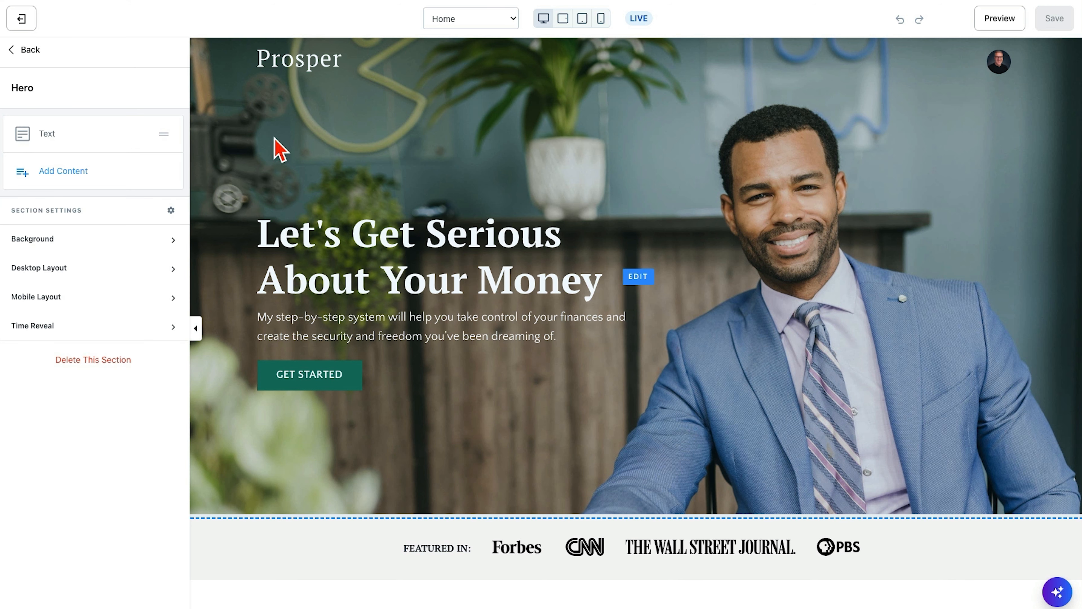
{"action": "left_click", "coordinate": [50, 136]}
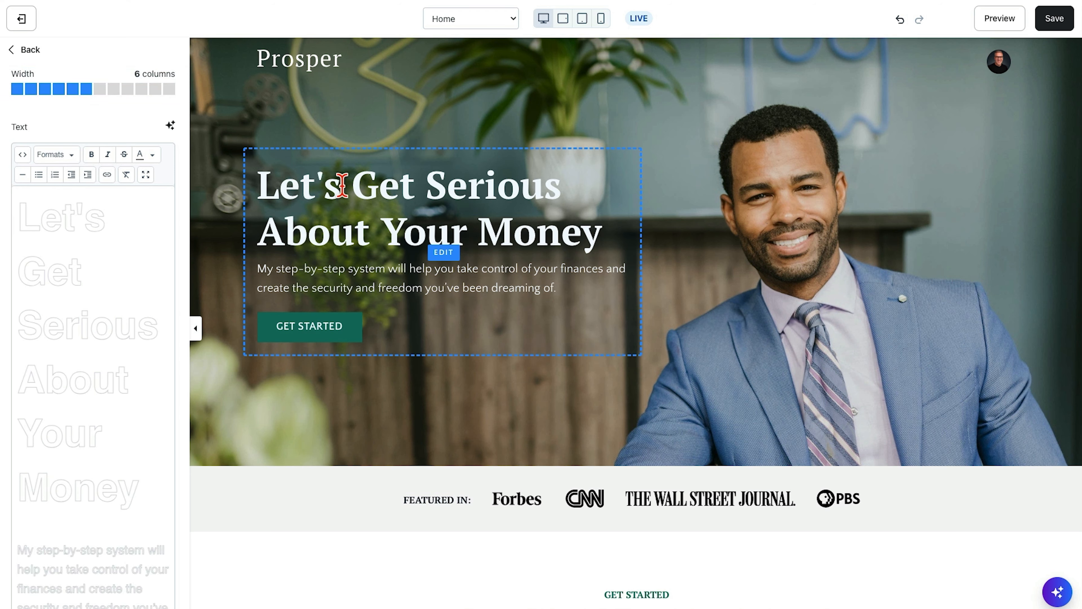
{"action": "left_click_drag", "start_coordinate": [365, 186], "coordinate": [395, 190]}
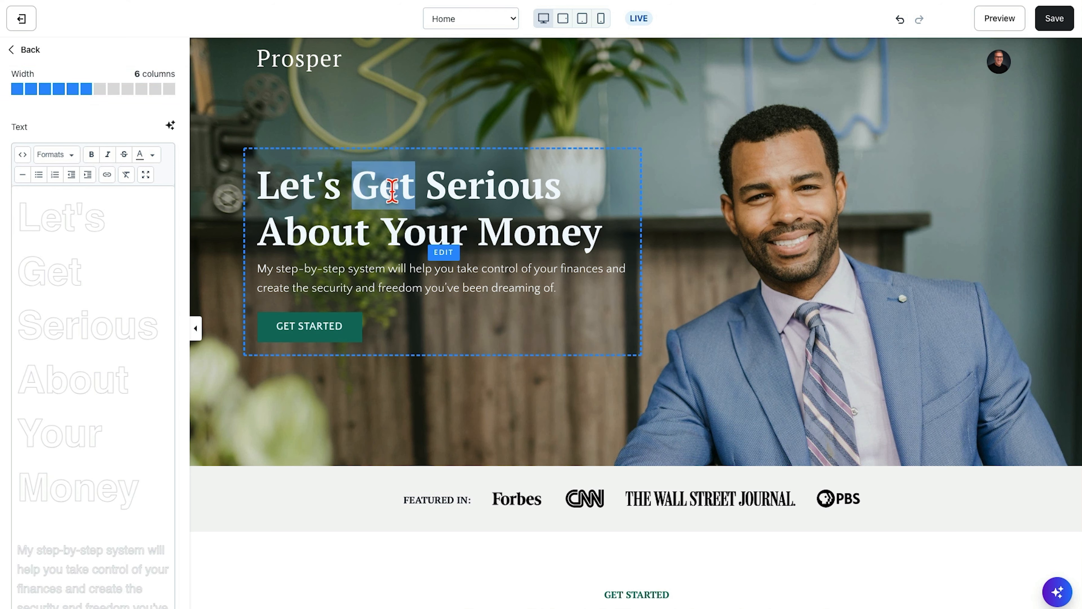
{"action": "double_click", "coordinate": [55, 270]}
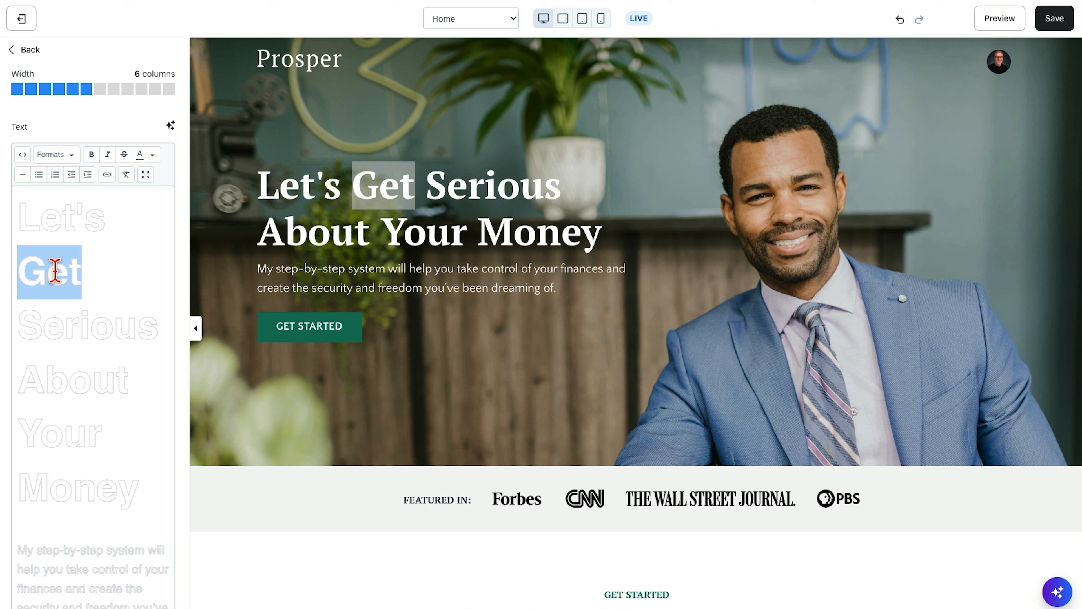
{"action": "left_click", "coordinate": [441, 227]}
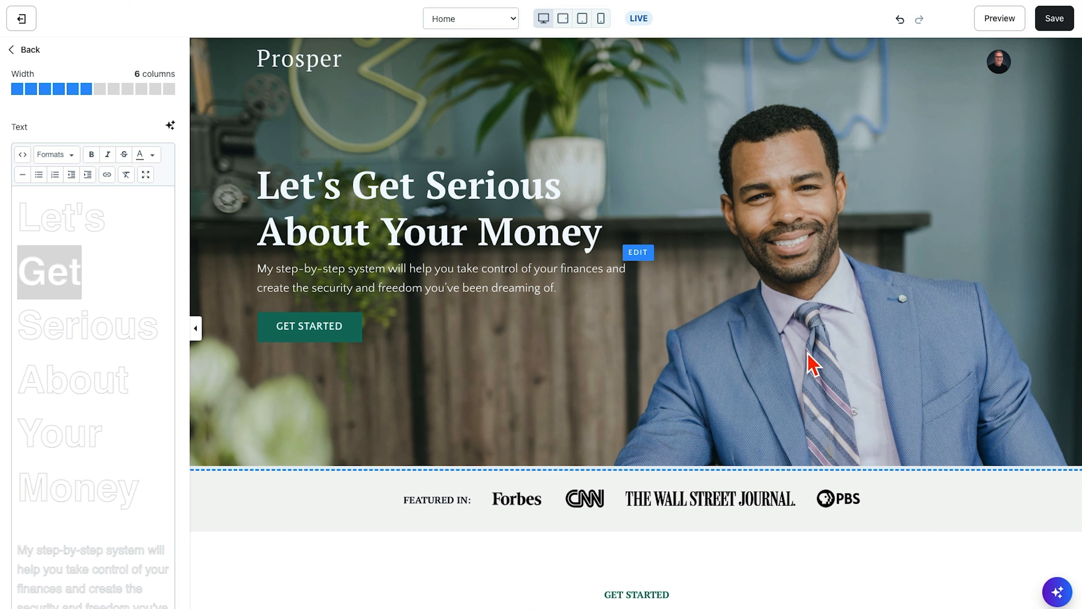
- Open the Home page's Header settings and set the header position to Normal
{"action": "left_click", "coordinate": [749, 378]}
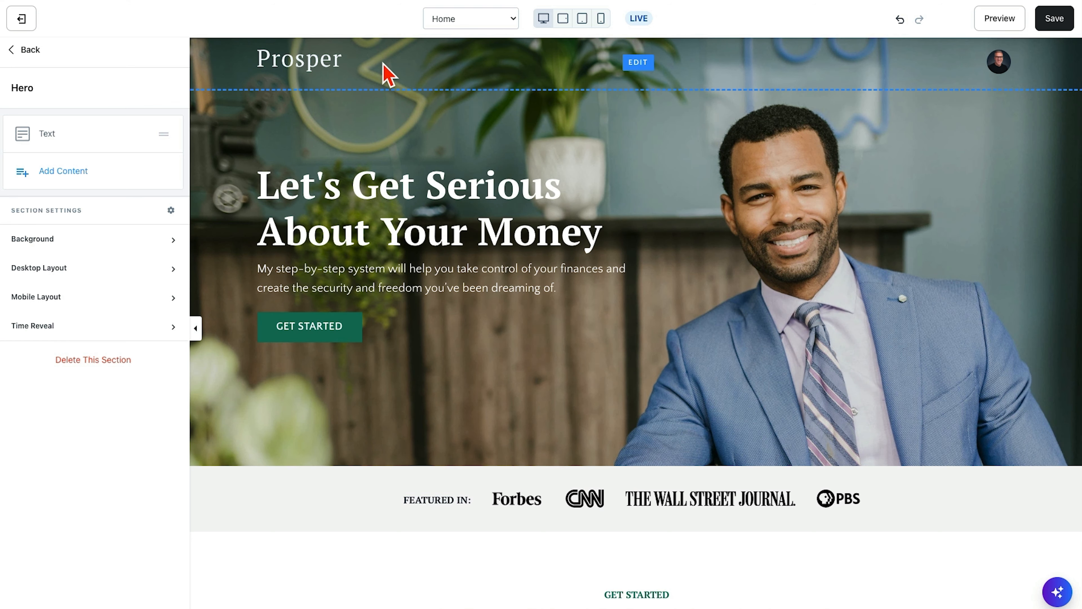
{"action": "left_click", "coordinate": [388, 75]}
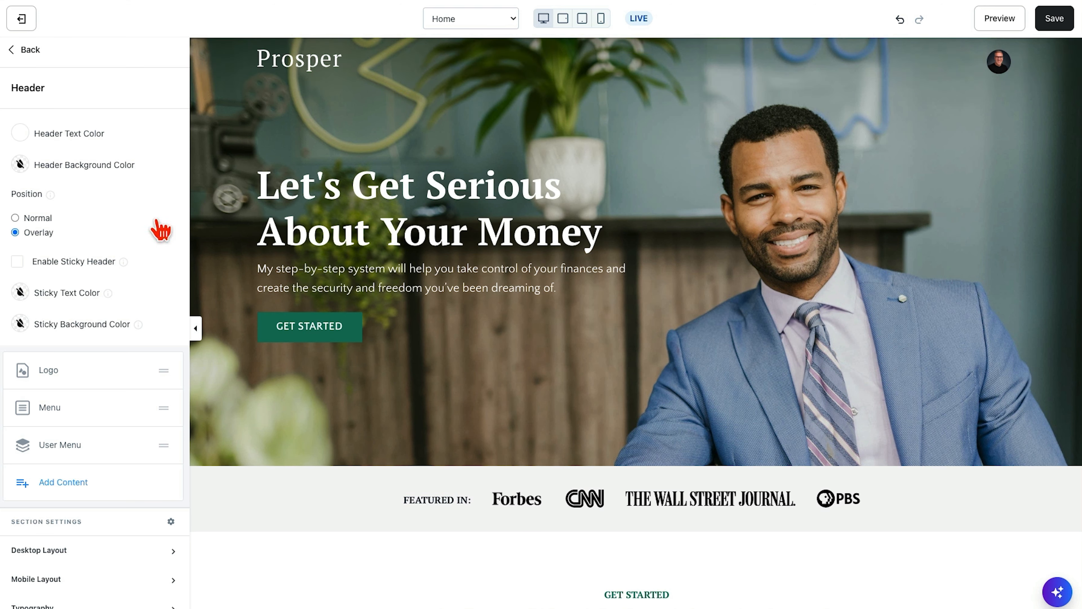
{"action": "scroll", "coordinate": [155, 222], "scroll_direction": "down", "scroll_amount": 1}
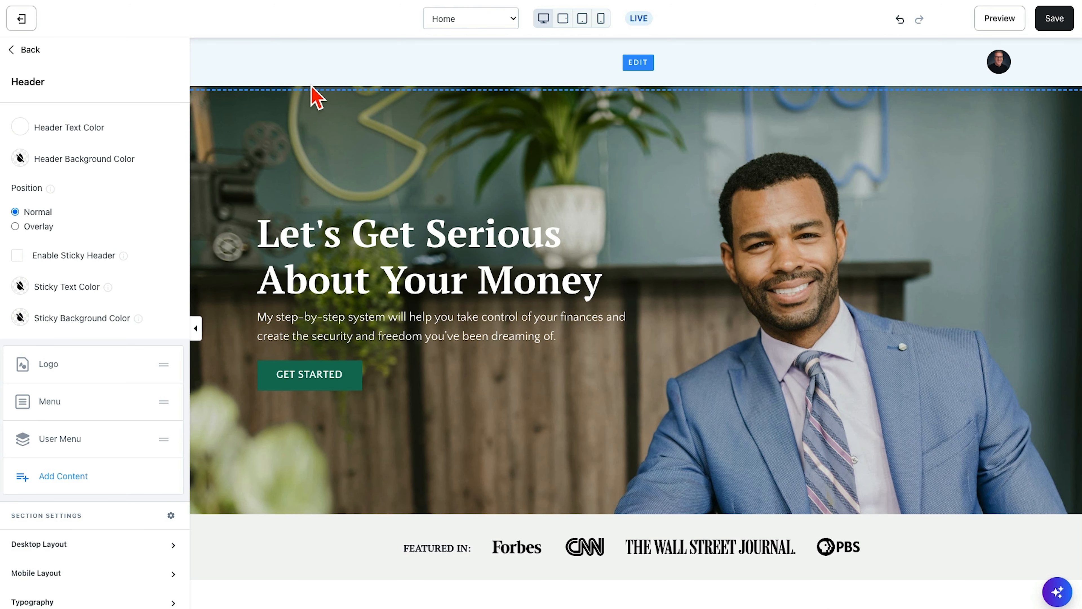
- Set the Header Text Color to the bright red swatch
{"action": "left_click", "coordinate": [20, 128]}
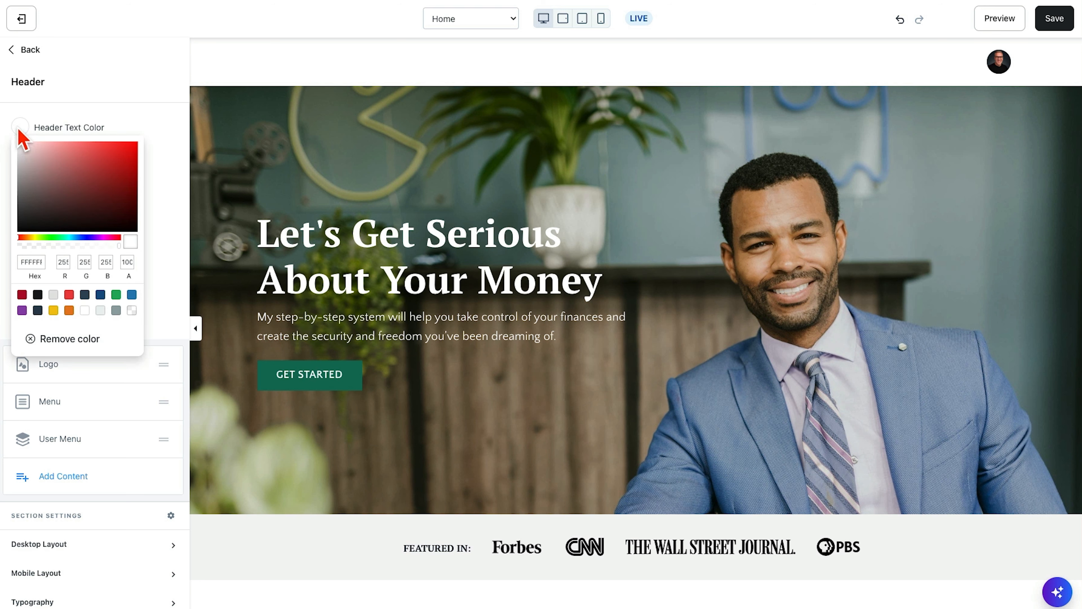
{"action": "left_click", "coordinate": [69, 294]}
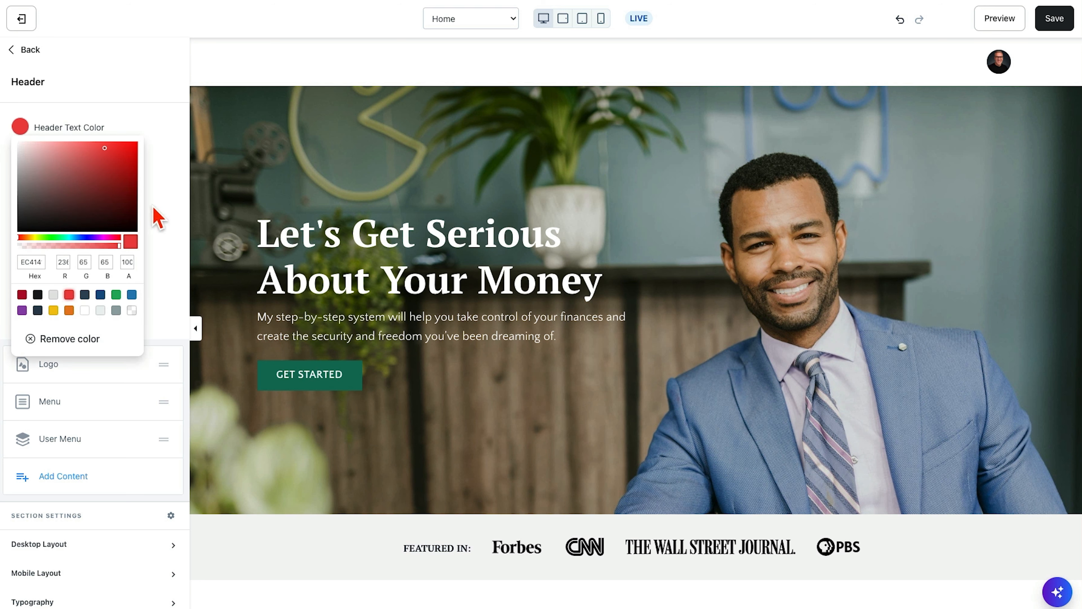
{"action": "left_click", "coordinate": [173, 221]}
{"action": "mouse_move", "coordinate": [50, 374]}
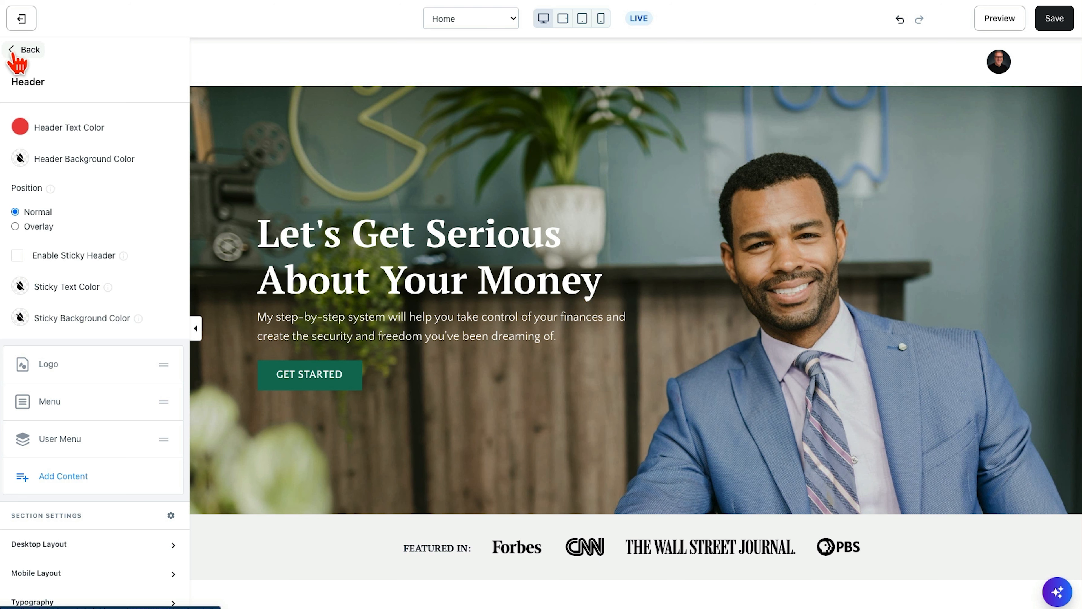
- Leave the Header settings and reload the site editor to discard the unsaved header changes
{"action": "left_click", "coordinate": [16, 62]}
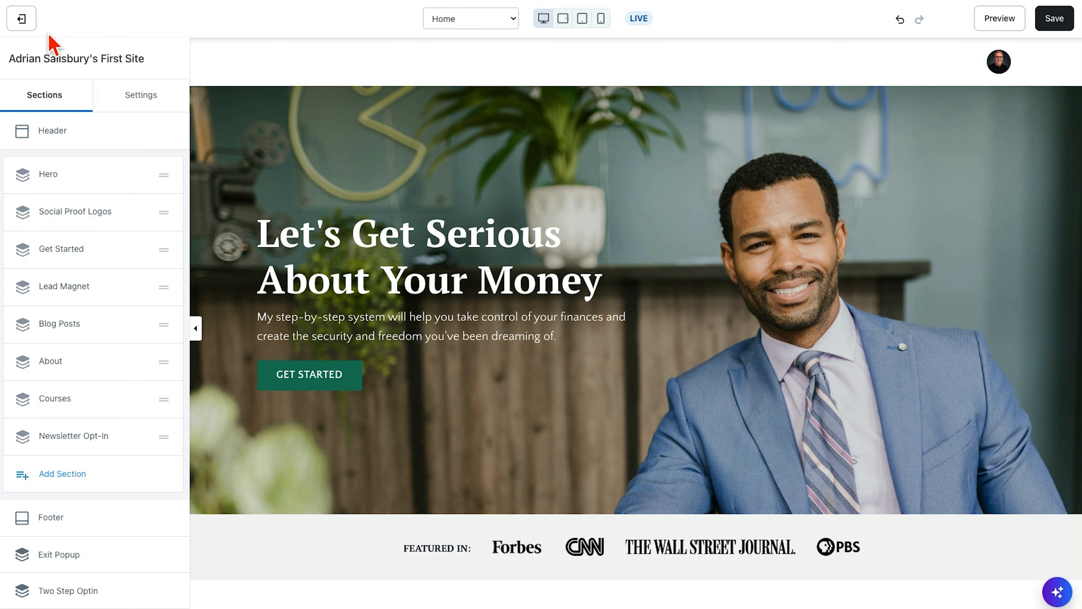
{"action": "key", "text": "super+r"}
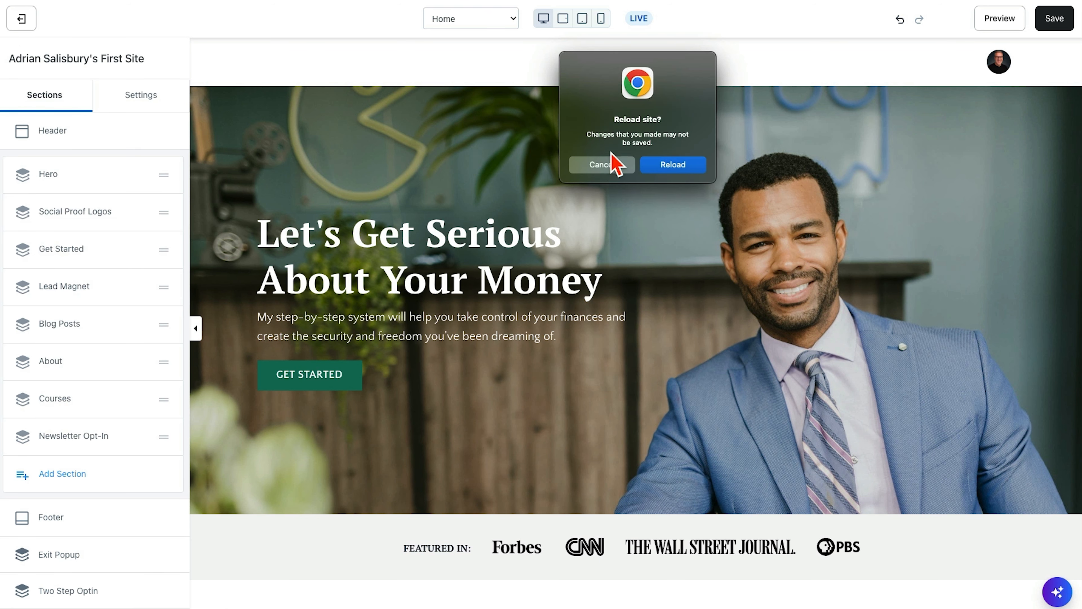
{"action": "left_click", "coordinate": [673, 165]}
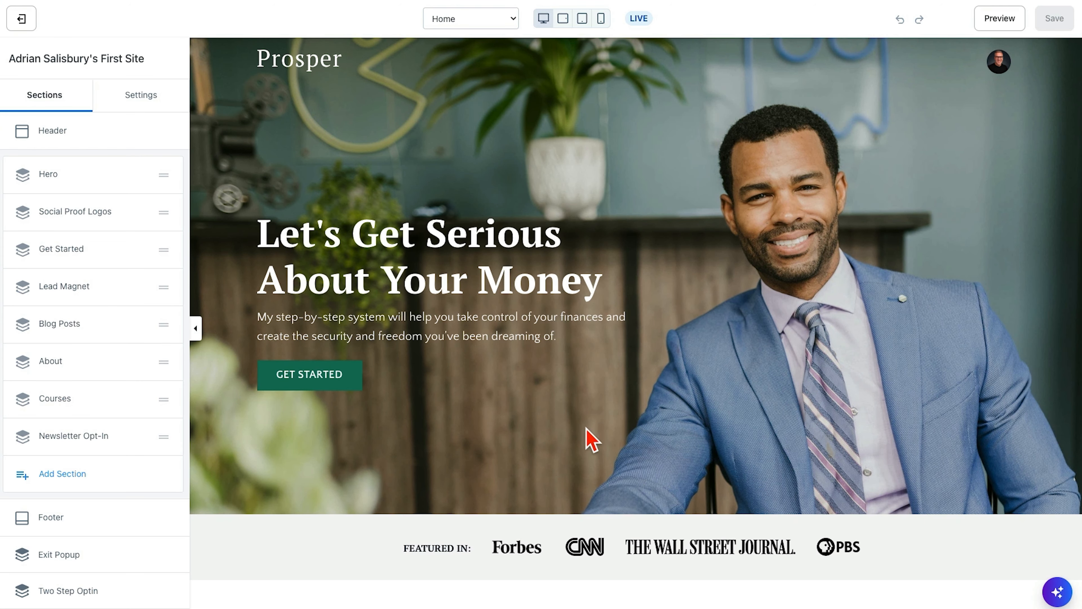
- Open the Hero section's text block, try a width of 12 columns, and restore it to 6 columns
{"action": "left_click", "coordinate": [48, 179]}
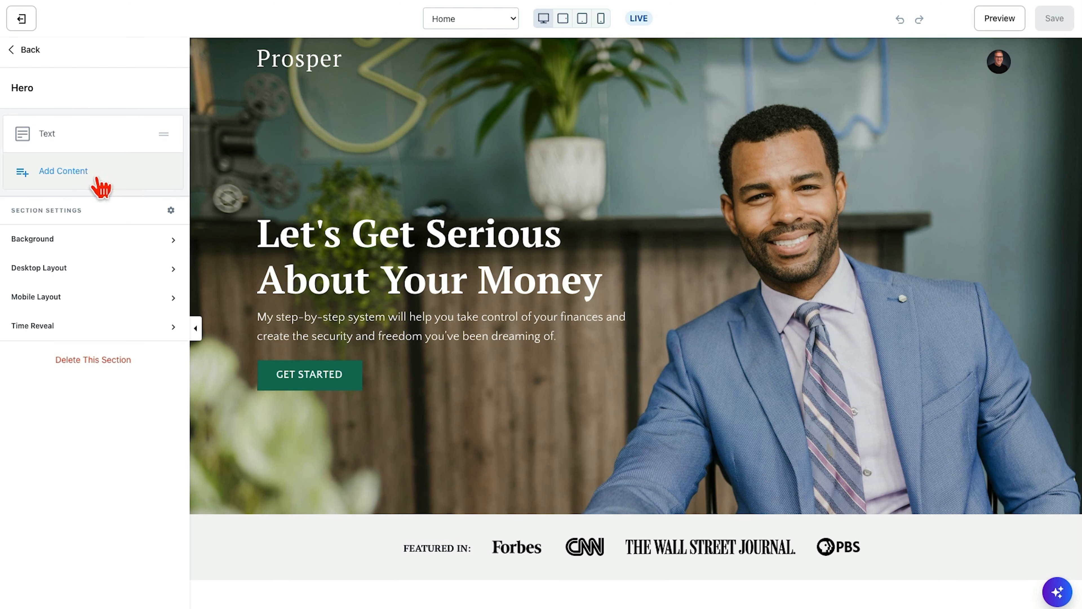
{"action": "left_click", "coordinate": [48, 136]}
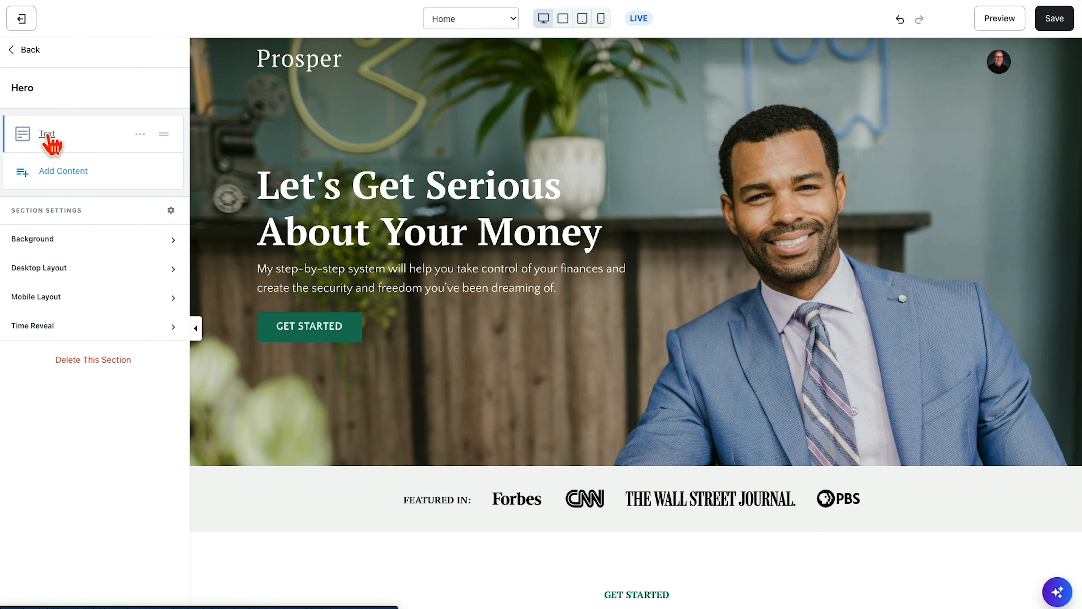
{"action": "left_click", "coordinate": [48, 136]}
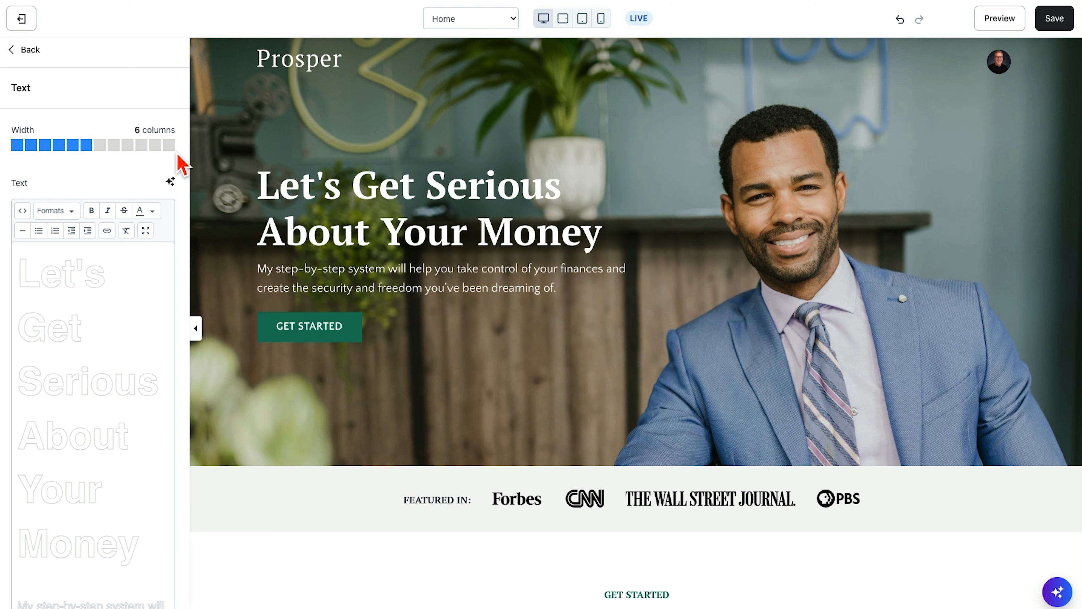
{"action": "left_click", "coordinate": [170, 145]}
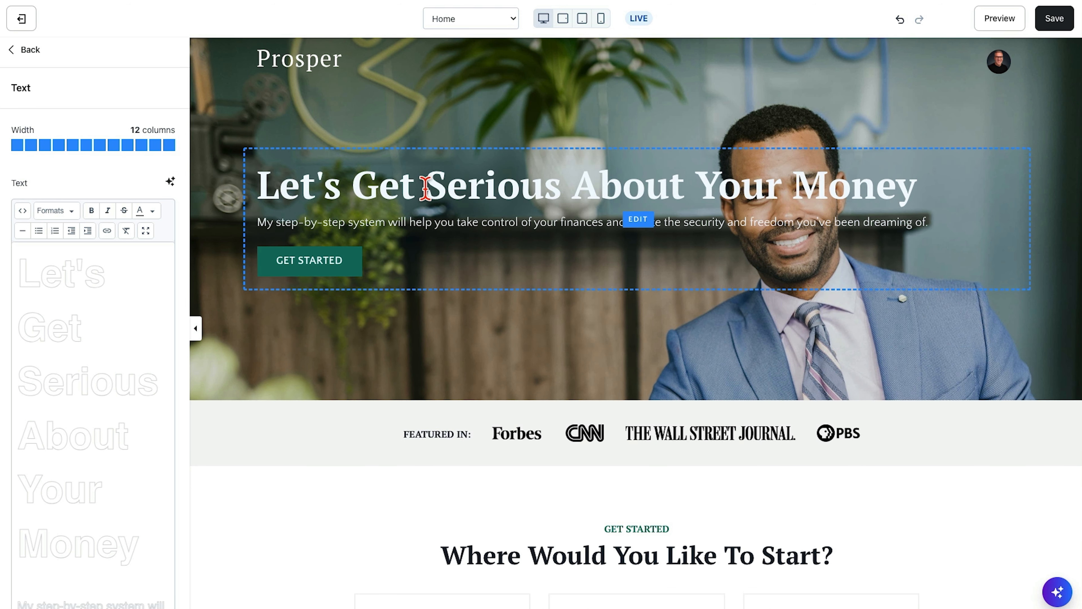
{"action": "left_click", "coordinate": [86, 147]}
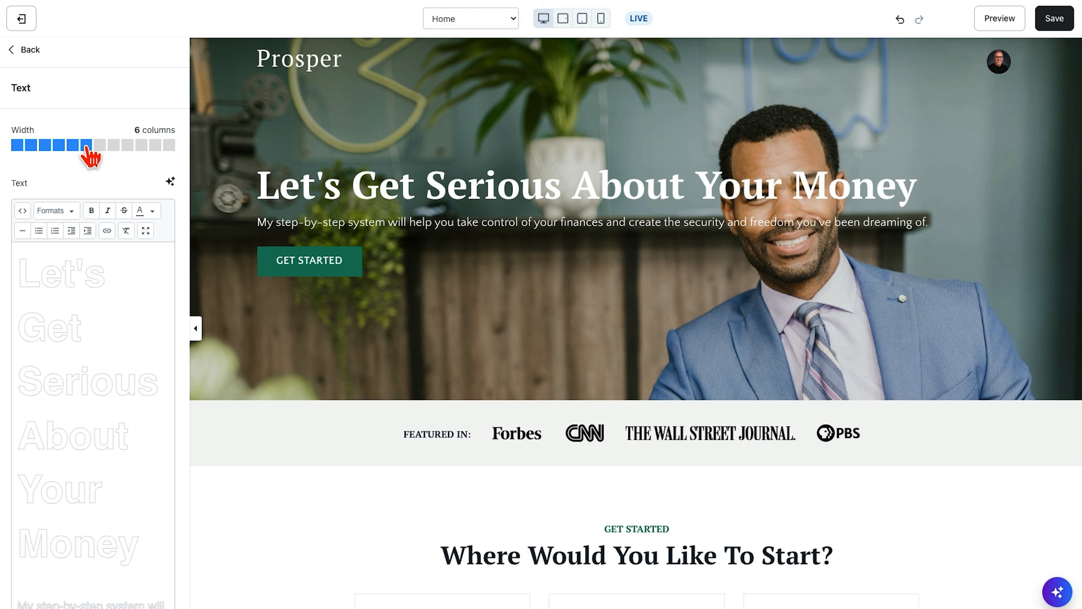
- Center the text alignment of the Hero text block in its desktop layout
{"action": "scroll", "coordinate": [126, 178], "scroll_direction": "down", "scroll_amount": 10}
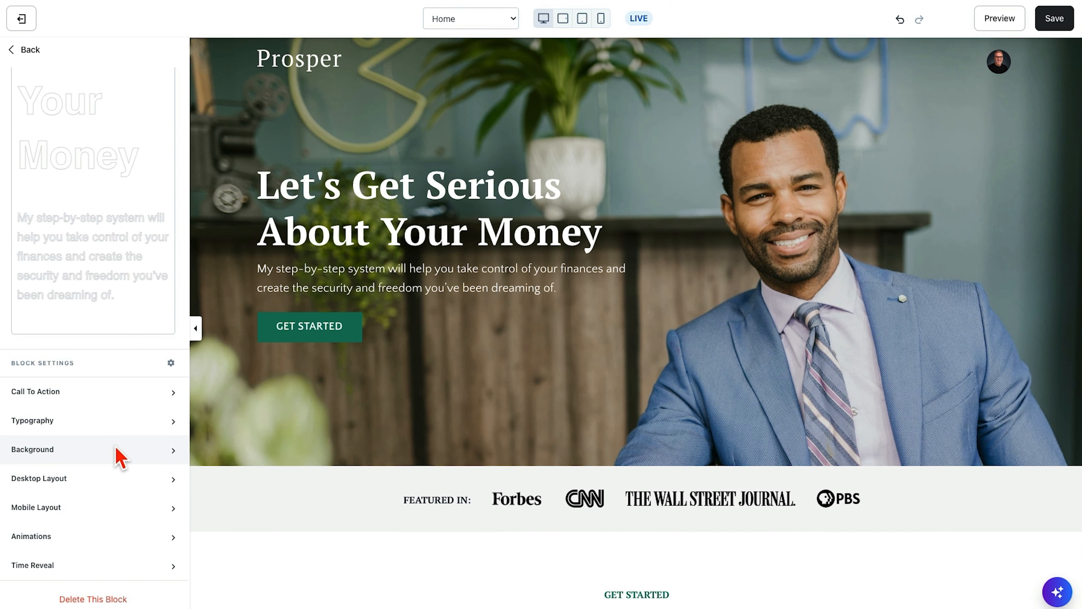
{"action": "left_click", "coordinate": [174, 478]}
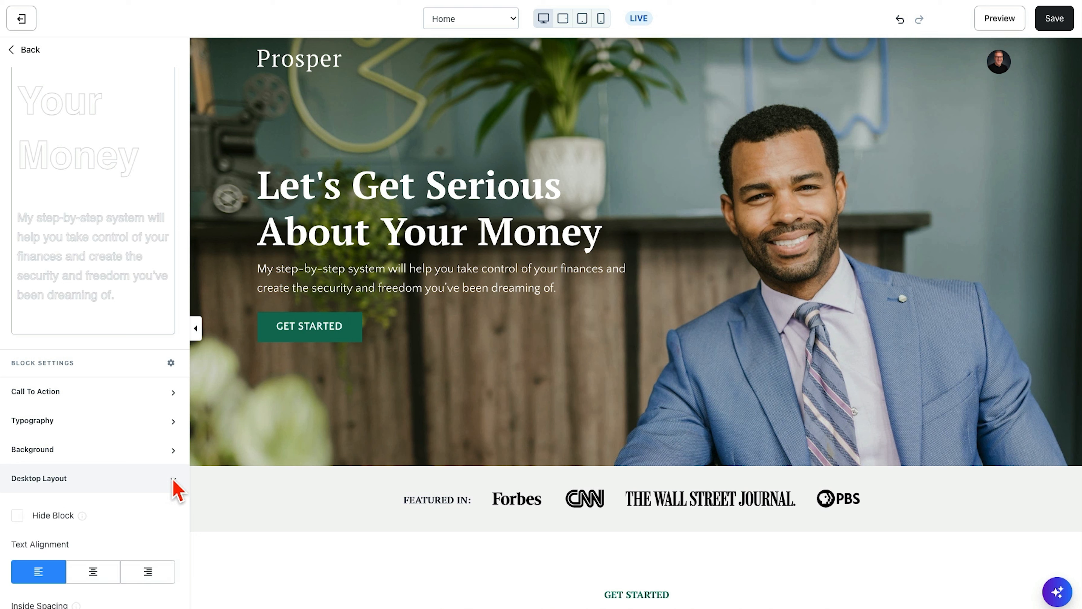
{"action": "scroll", "coordinate": [174, 486], "scroll_direction": "down", "scroll_amount": 5}
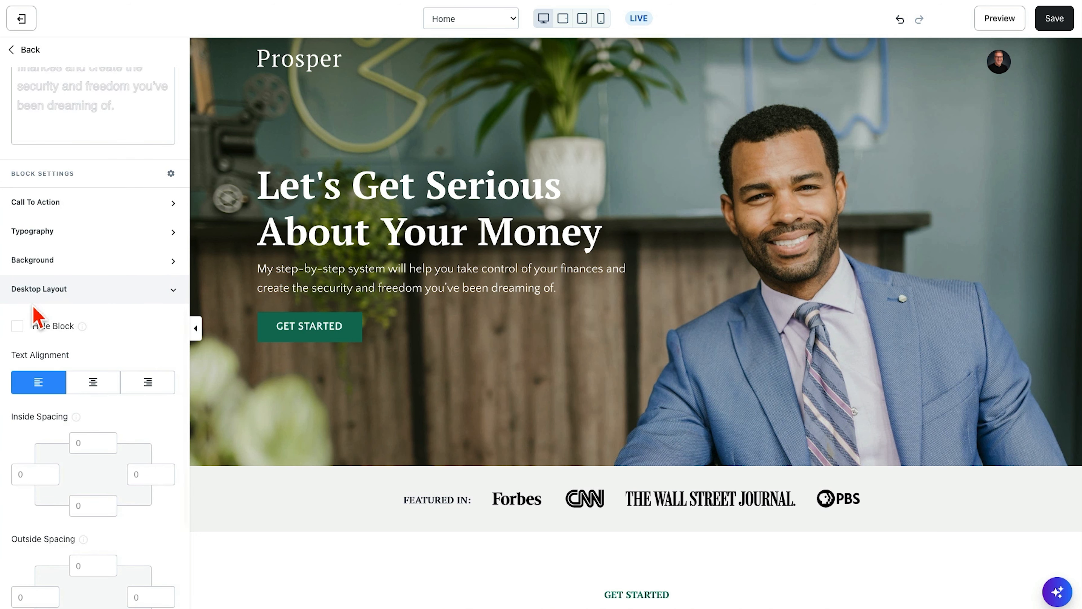
{"action": "left_click", "coordinate": [94, 386]}
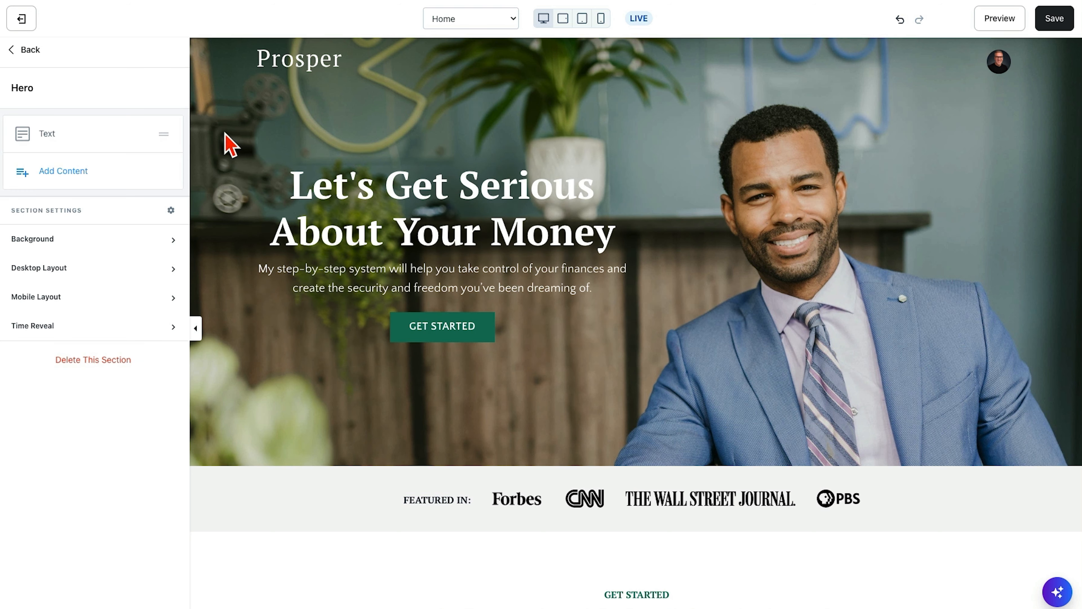
- Try Center as the Hero section's horizontal alignment in its desktop layout and return to the section list
{"action": "left_click", "coordinate": [172, 270]}
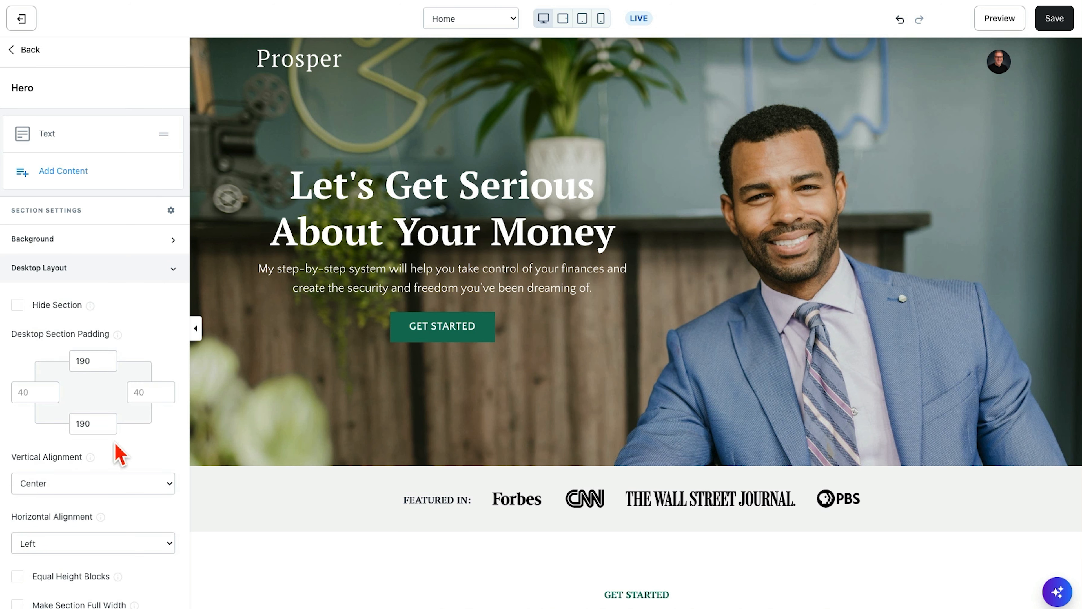
{"action": "scroll", "coordinate": [115, 443], "scroll_direction": "down", "scroll_amount": 3}
{"action": "left_click", "coordinate": [45, 414]}
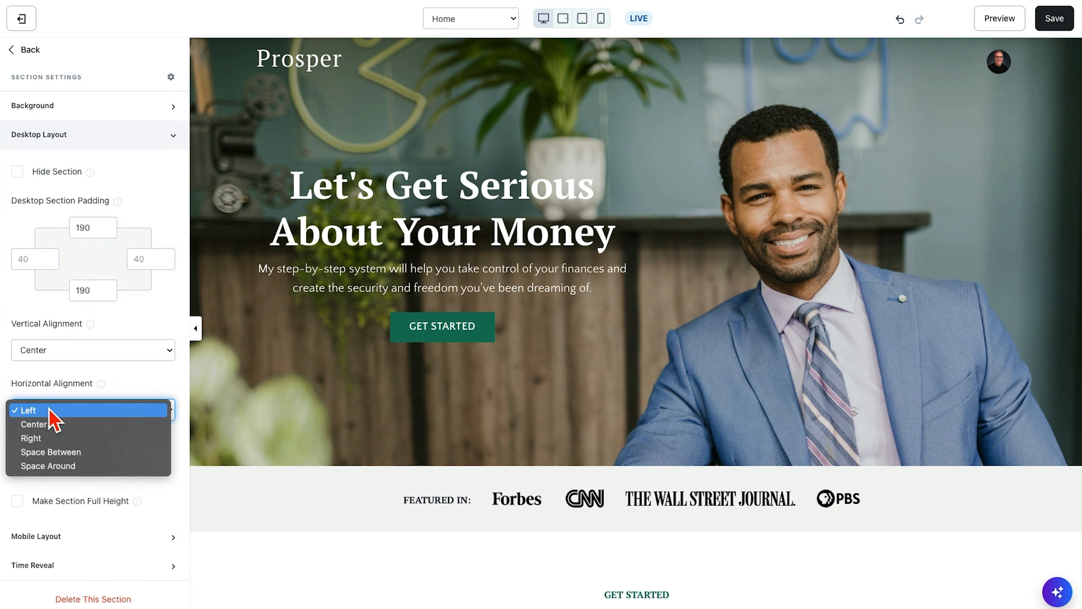
{"action": "left_click", "coordinate": [34, 424]}
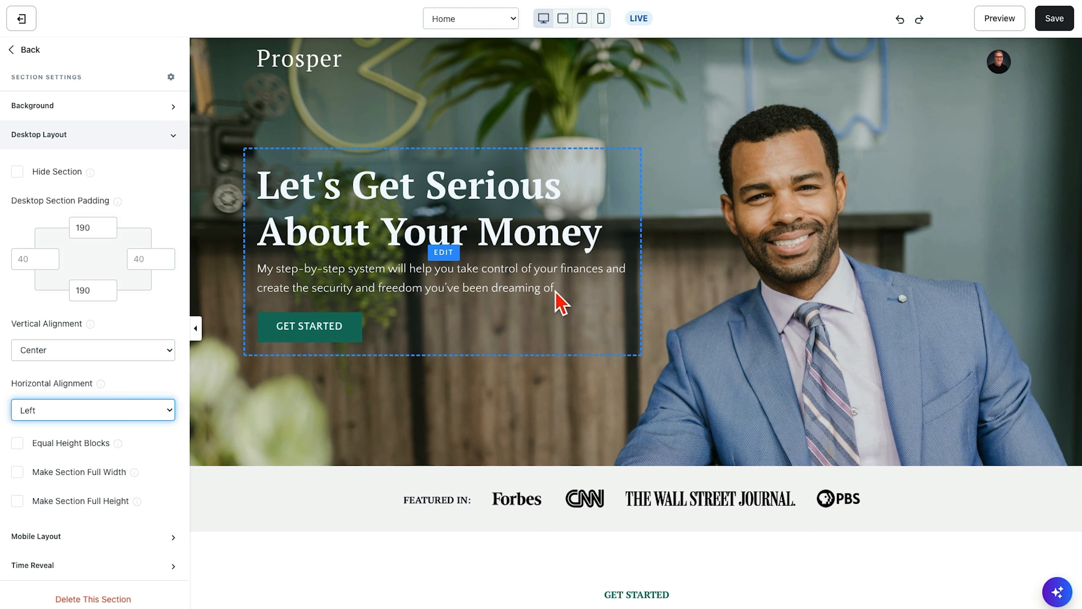
{"action": "left_click", "coordinate": [160, 310]}
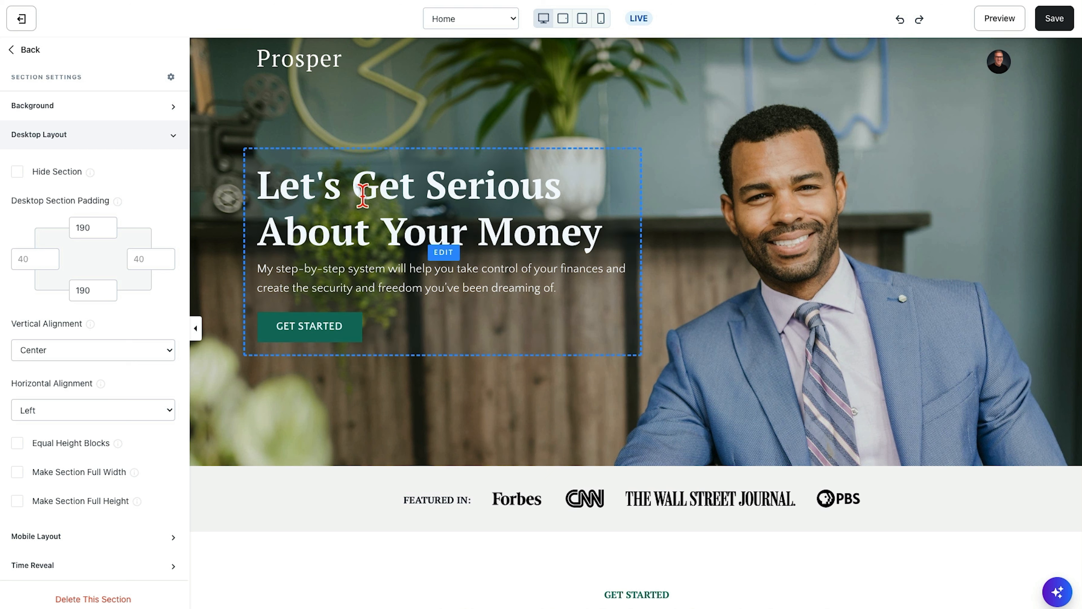
{"action": "left_click", "coordinate": [23, 50]}
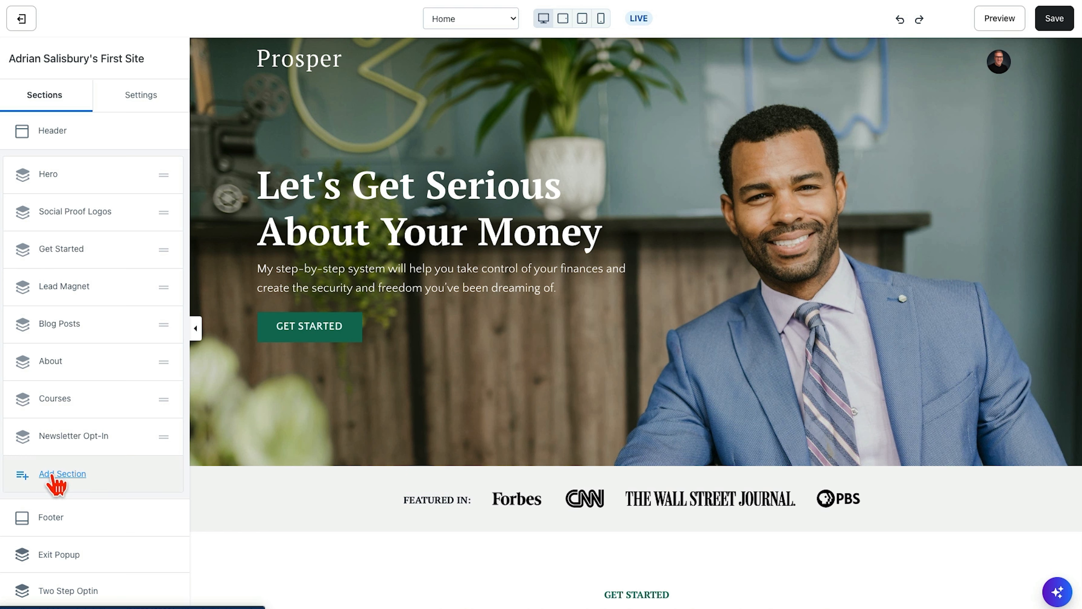
- Open the library for adding sections and preview its Basic Content types, from Text and the column layouts to Call to Action and Form & Text
{"action": "left_click", "coordinate": [62, 473]}
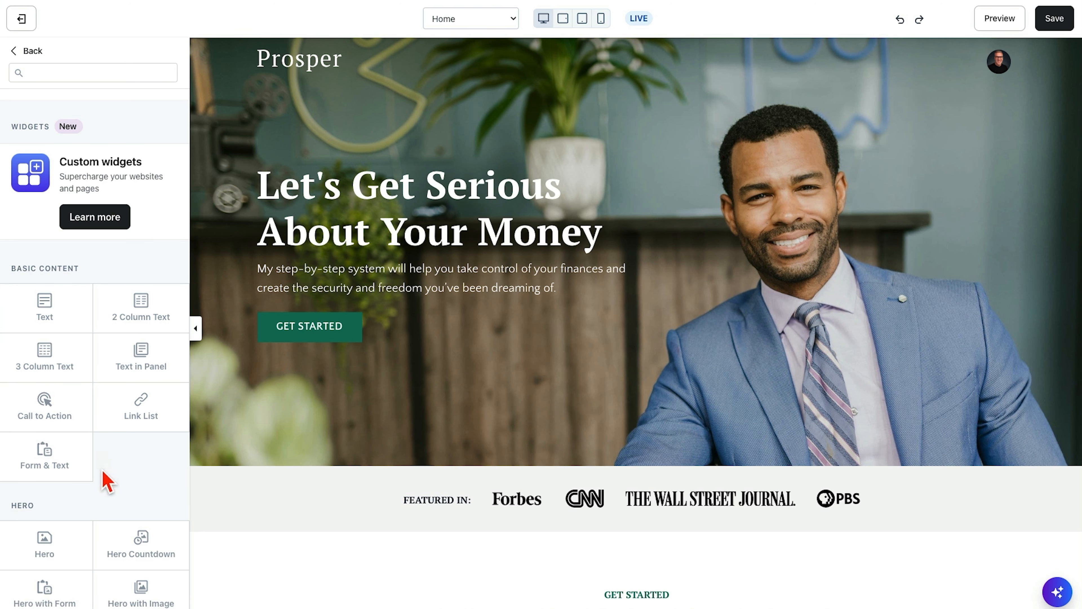
{"action": "scroll", "coordinate": [107, 481], "scroll_direction": "down", "scroll_amount": 5}
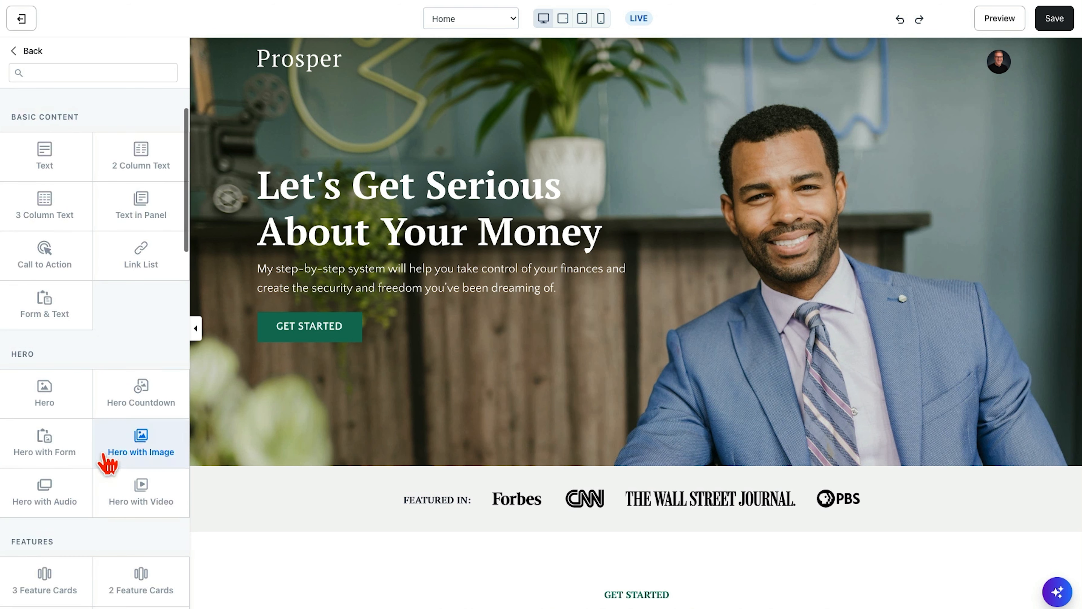
{"action": "left_click", "coordinate": [44, 150]}
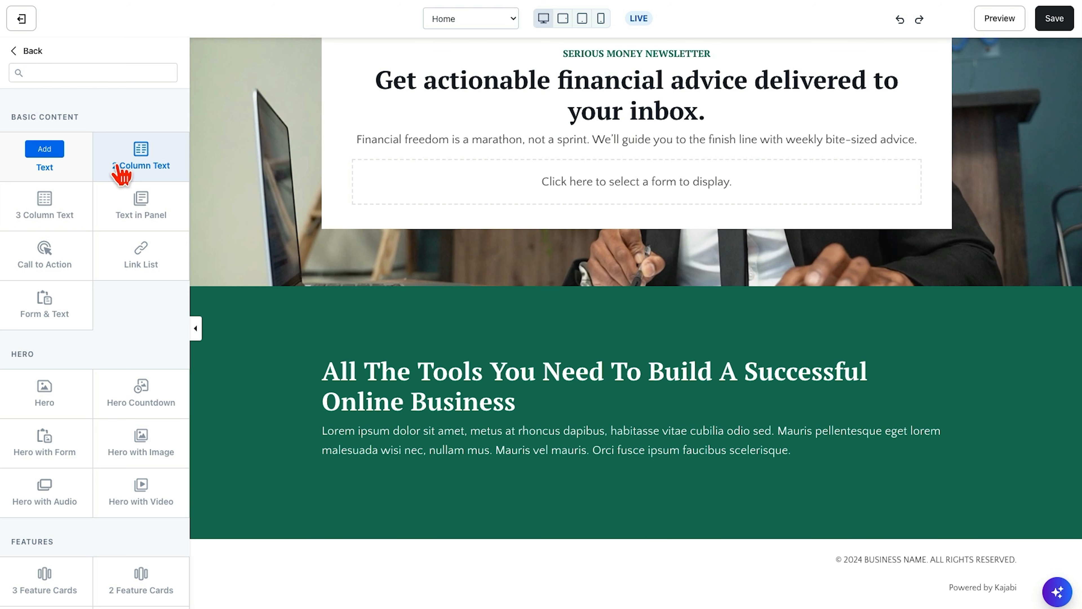
{"action": "left_click", "coordinate": [141, 167]}
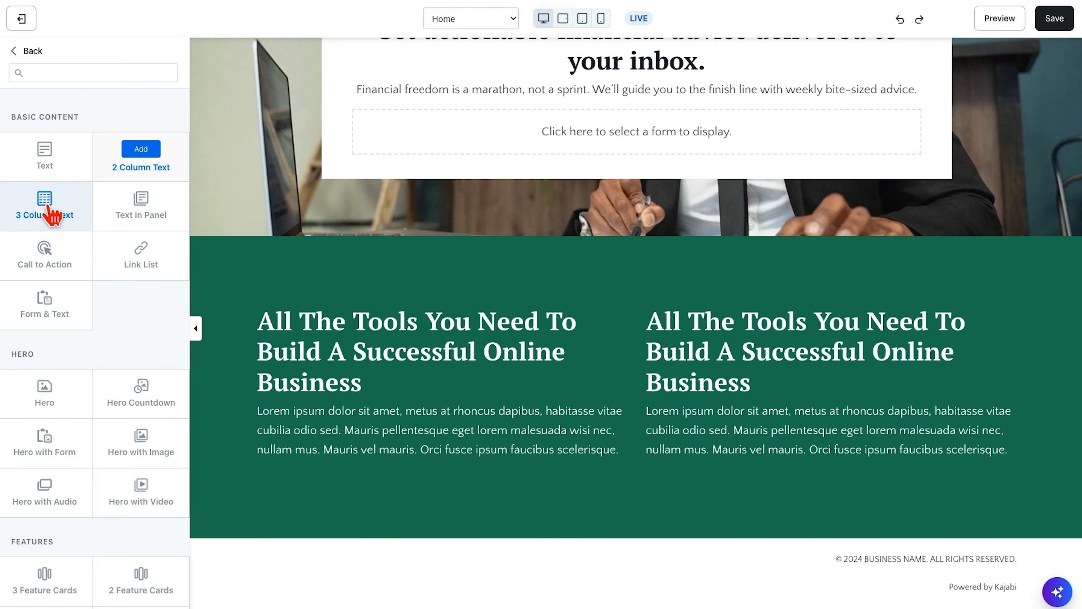
{"action": "left_click", "coordinate": [47, 215]}
{"action": "left_click", "coordinate": [145, 211]}
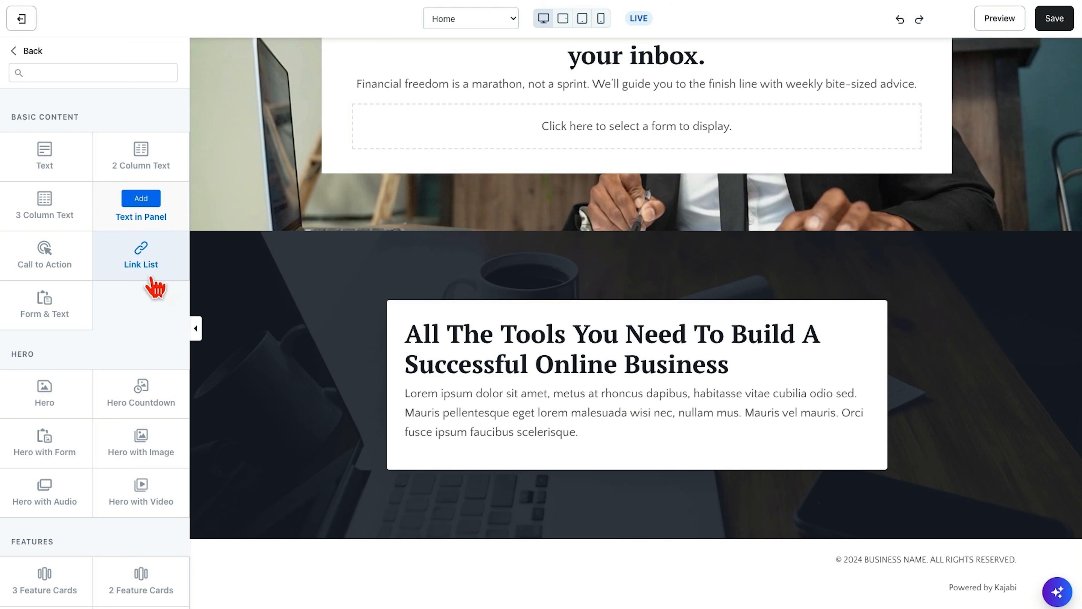
{"action": "left_click", "coordinate": [44, 250]}
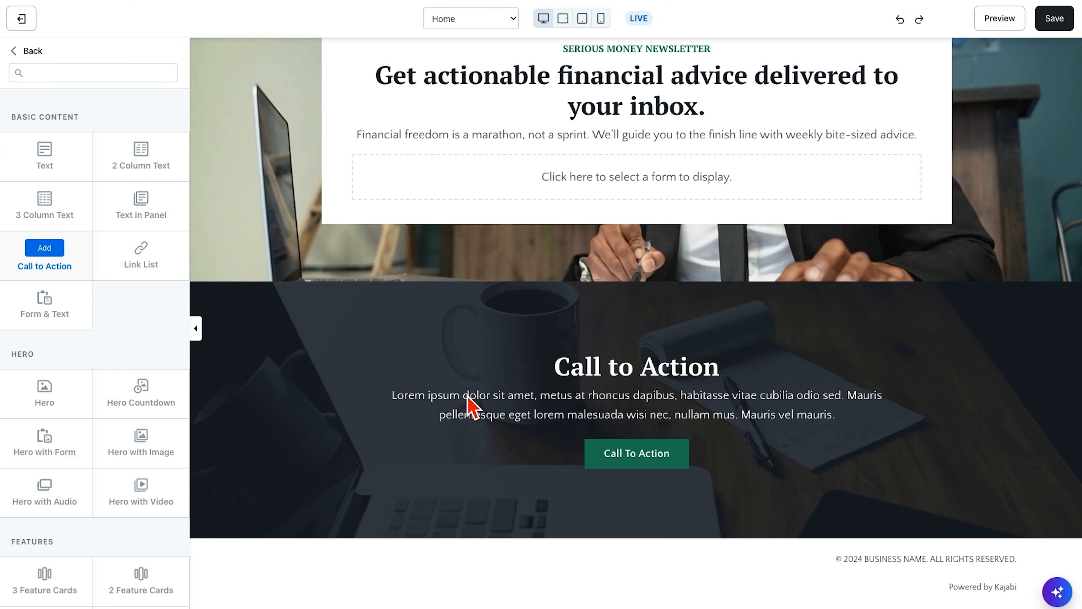
{"action": "left_click", "coordinate": [144, 265]}
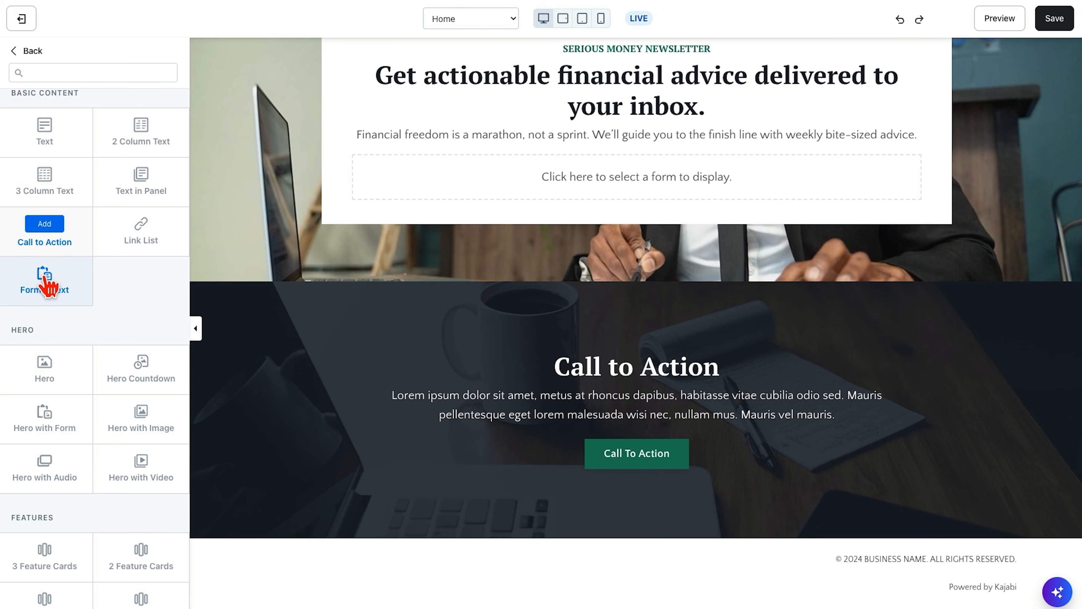
{"action": "mouse_move", "coordinate": [43, 277]}
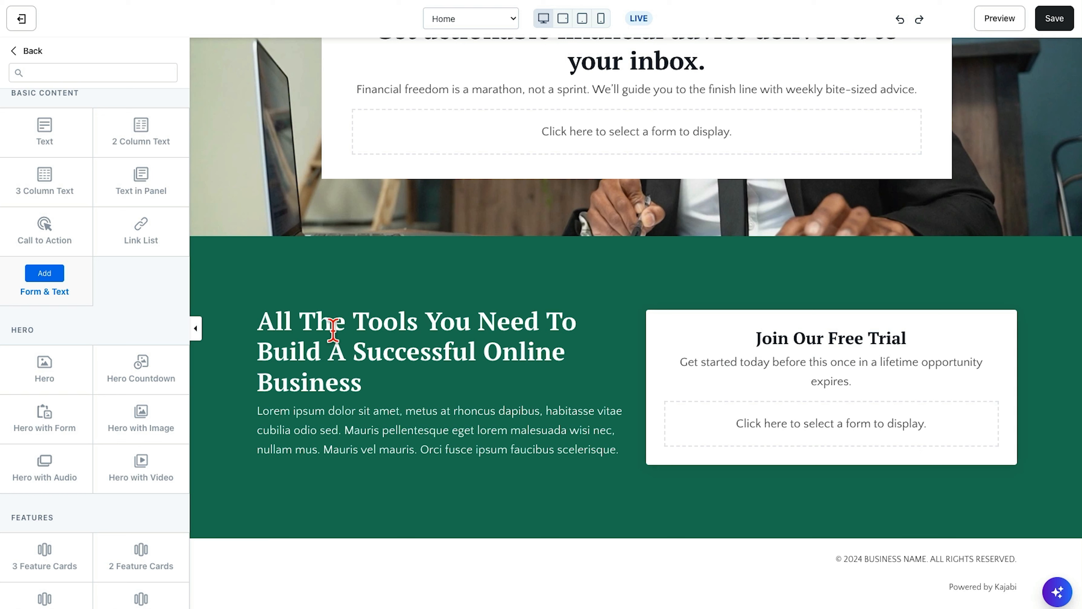
- Preview the Hero section types: Hero, Hero Countdown, and the versions with form, image, audio and video
{"action": "scroll", "coordinate": [145, 326], "scroll_direction": "down", "scroll_amount": 4}
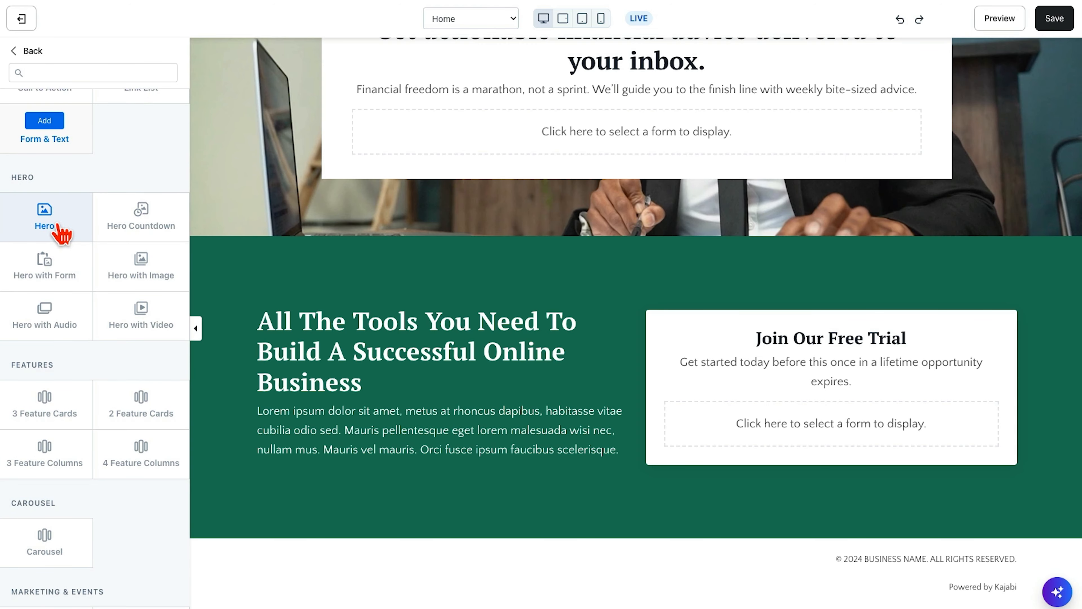
{"action": "scroll", "coordinate": [409, 305], "scroll_direction": "up", "scroll_amount": 20}
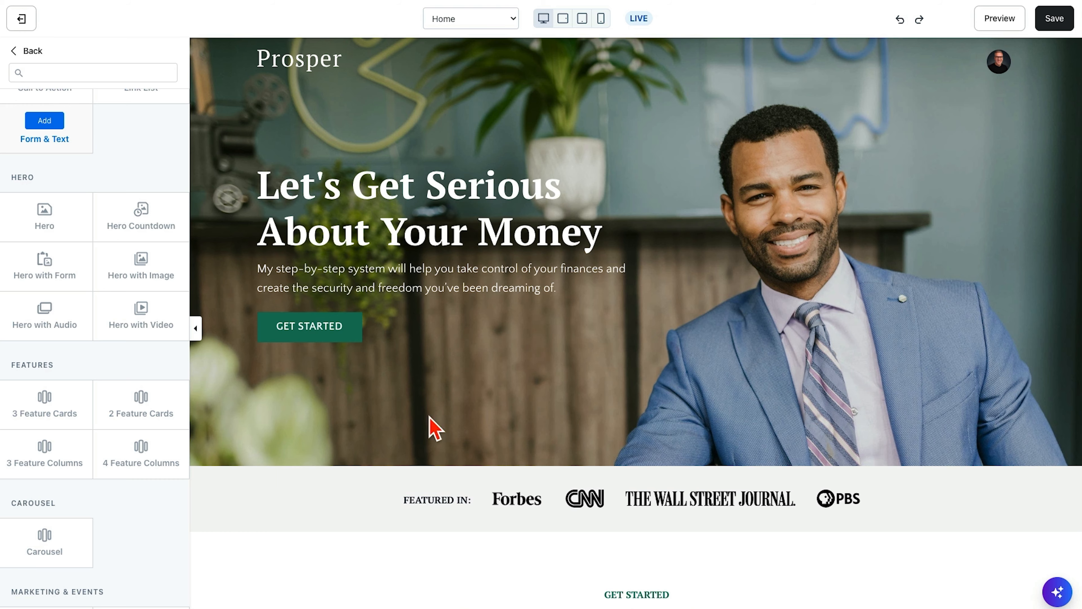
{"action": "left_click", "coordinate": [44, 209]}
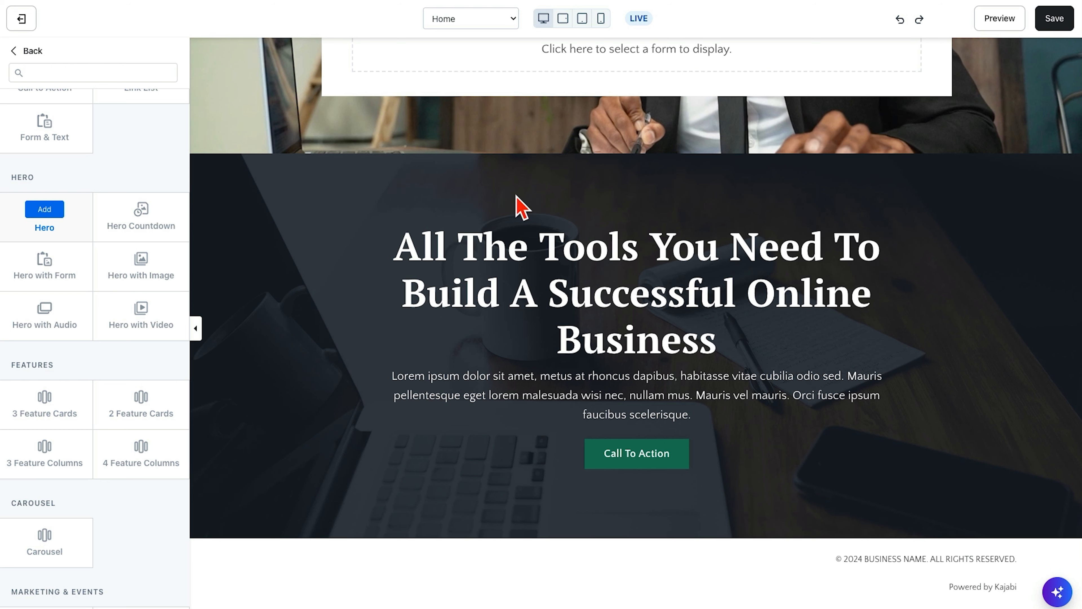
{"action": "left_click", "coordinate": [141, 209]}
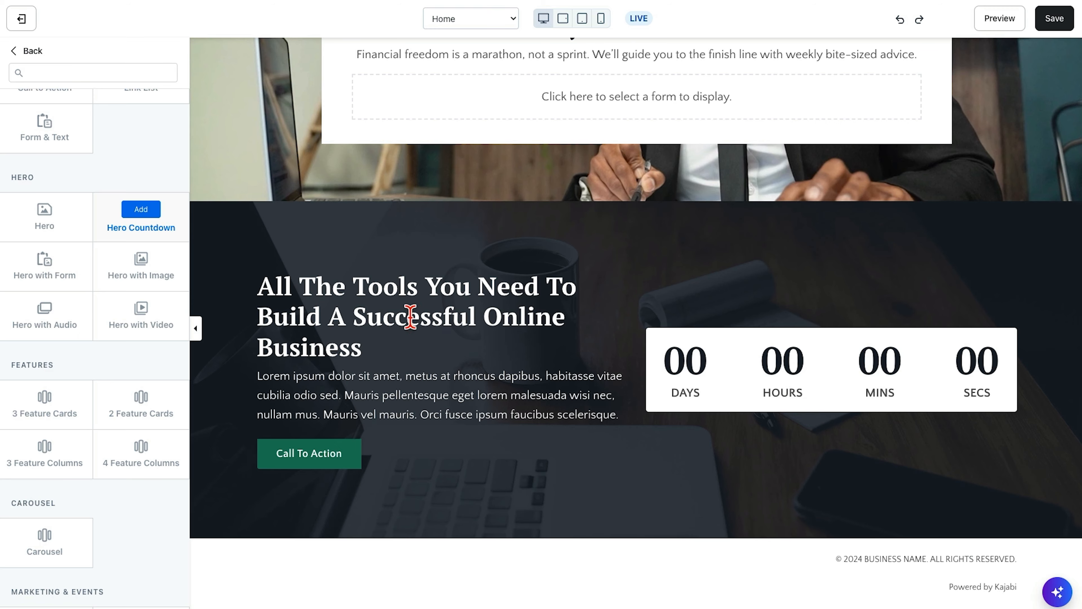
{"action": "left_click", "coordinate": [44, 258]}
{"action": "left_click", "coordinate": [137, 261]}
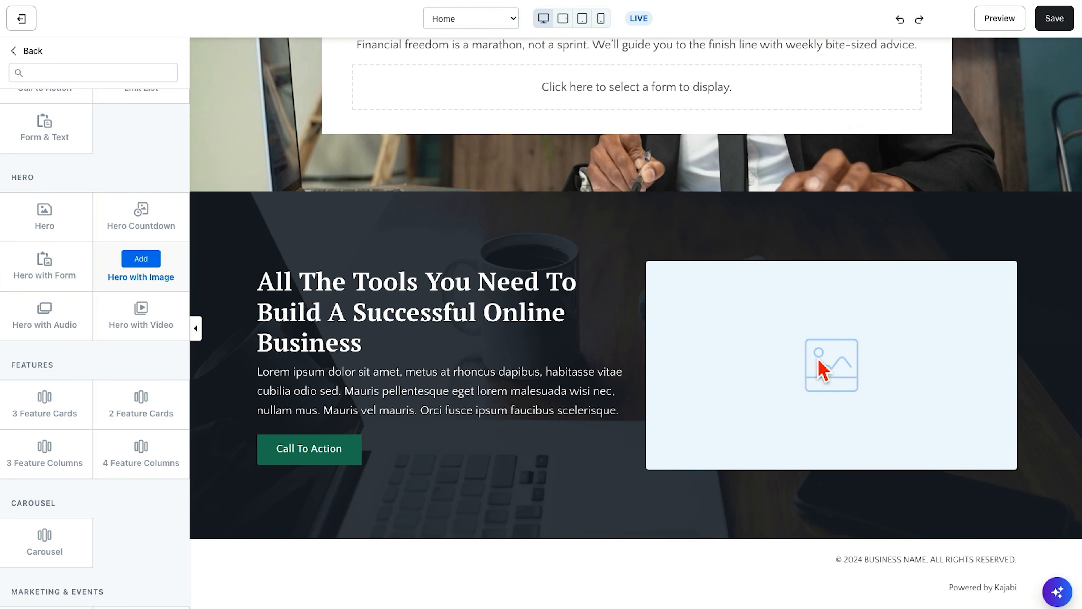
{"action": "left_click", "coordinate": [40, 310]}
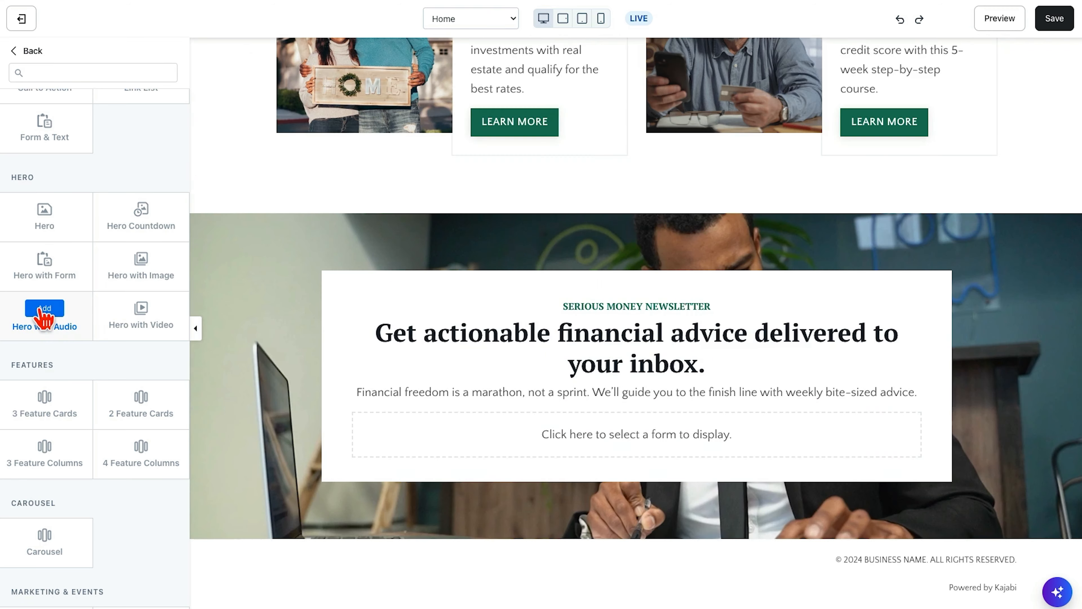
{"action": "left_click", "coordinate": [141, 317]}
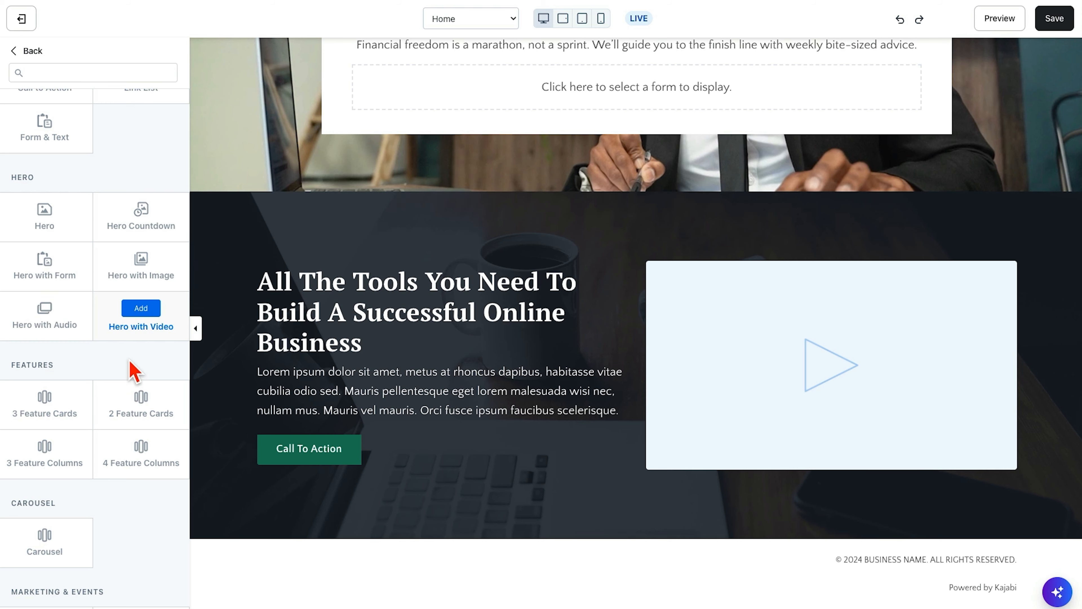
- Preview the Features section types 3 Feature Cards, 3 Feature Columns and 4 Feature Columns, comparing the cards with the page's existing sections
{"action": "scroll", "coordinate": [133, 370], "scroll_direction": "down", "scroll_amount": 4}
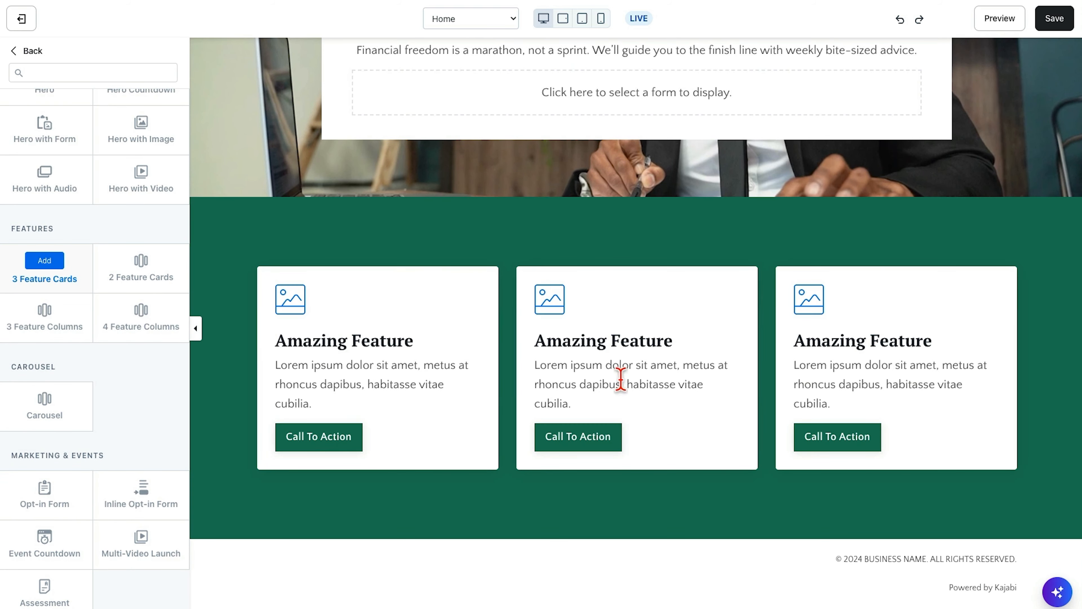
{"action": "scroll", "coordinate": [614, 368], "scroll_direction": "up", "scroll_amount": 15}
{"action": "scroll", "coordinate": [587, 363], "scroll_direction": "up", "scroll_amount": 8}
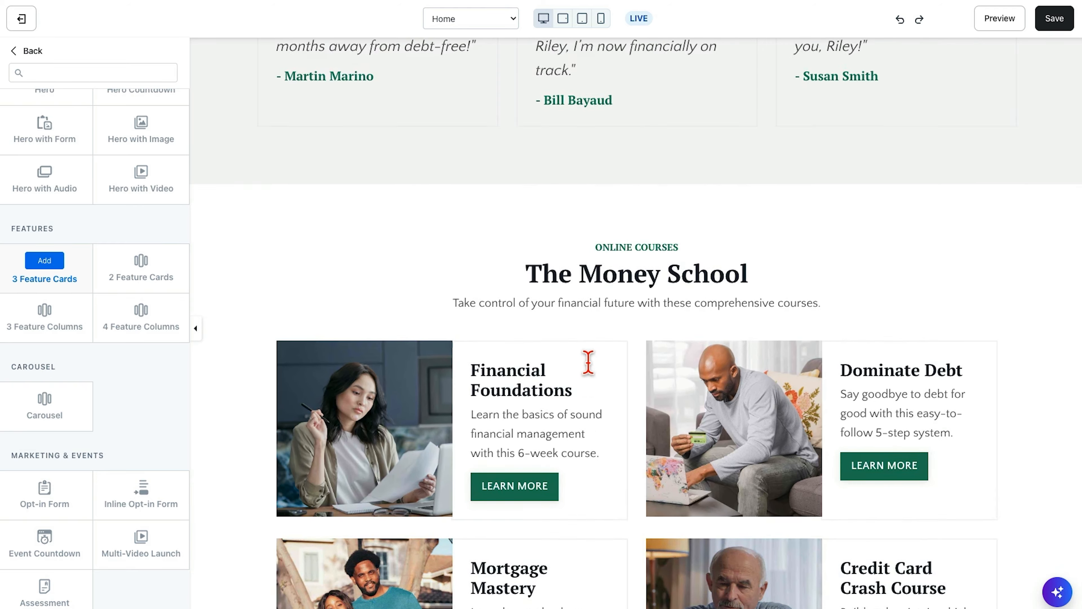
{"action": "scroll", "coordinate": [588, 362], "scroll_direction": "down", "scroll_amount": 5}
{"action": "scroll", "coordinate": [588, 363], "scroll_direction": "down", "scroll_amount": 15}
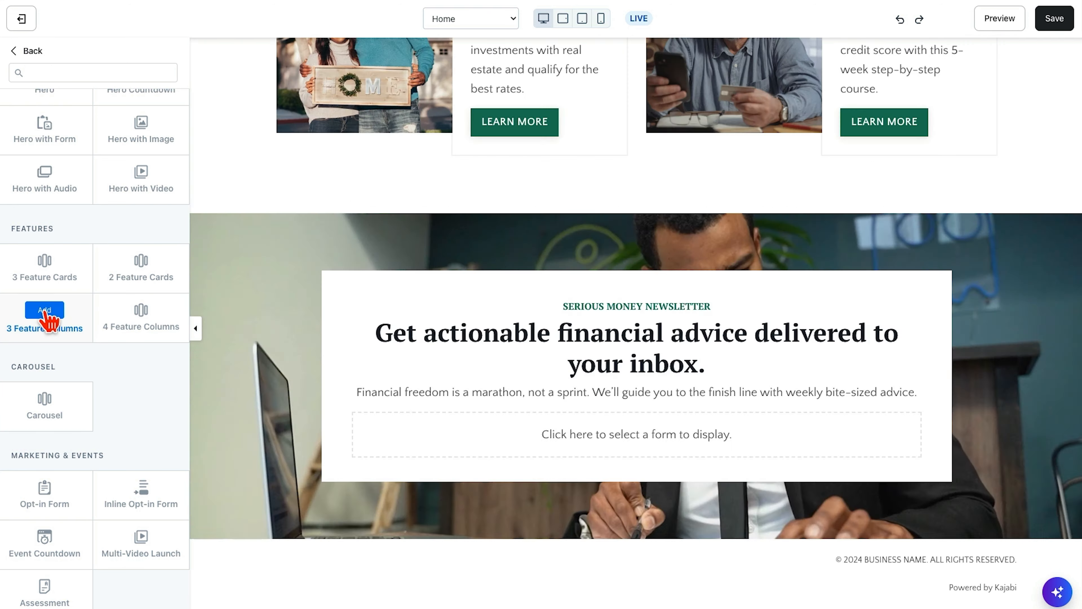
{"action": "left_click", "coordinate": [45, 311]}
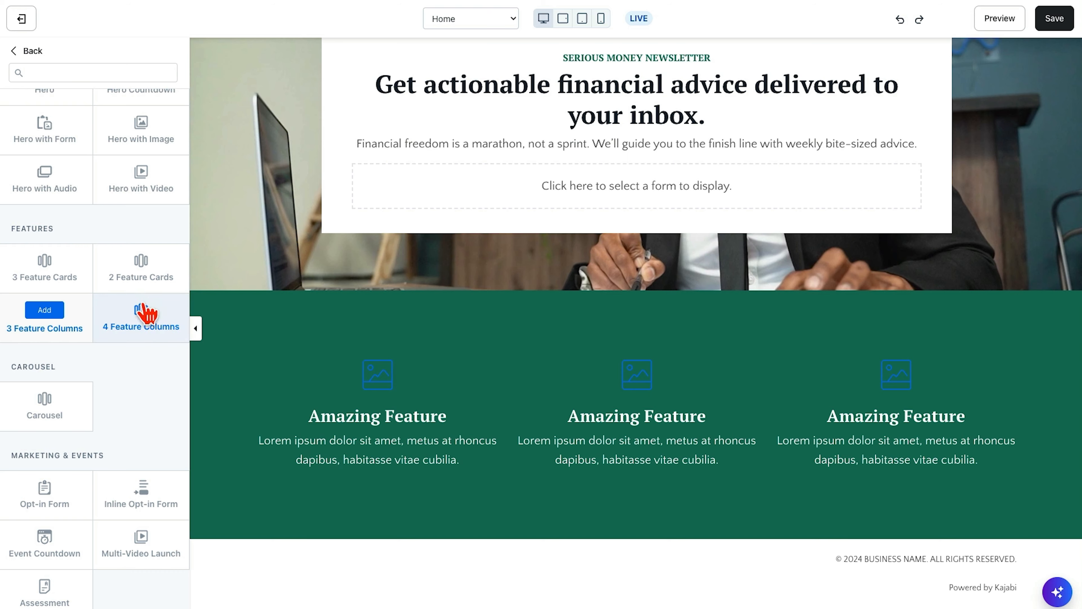
{"action": "left_click", "coordinate": [142, 311]}
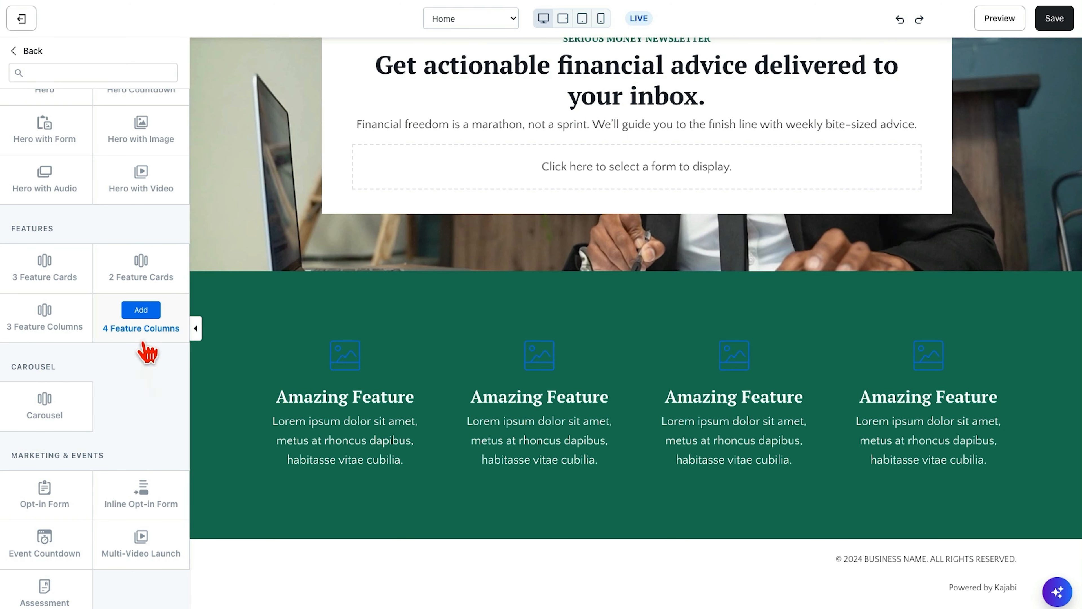
- Preview the Carousel section type and advance its placeholder slide
{"action": "scroll", "coordinate": [149, 396], "scroll_direction": "down", "scroll_amount": 4}
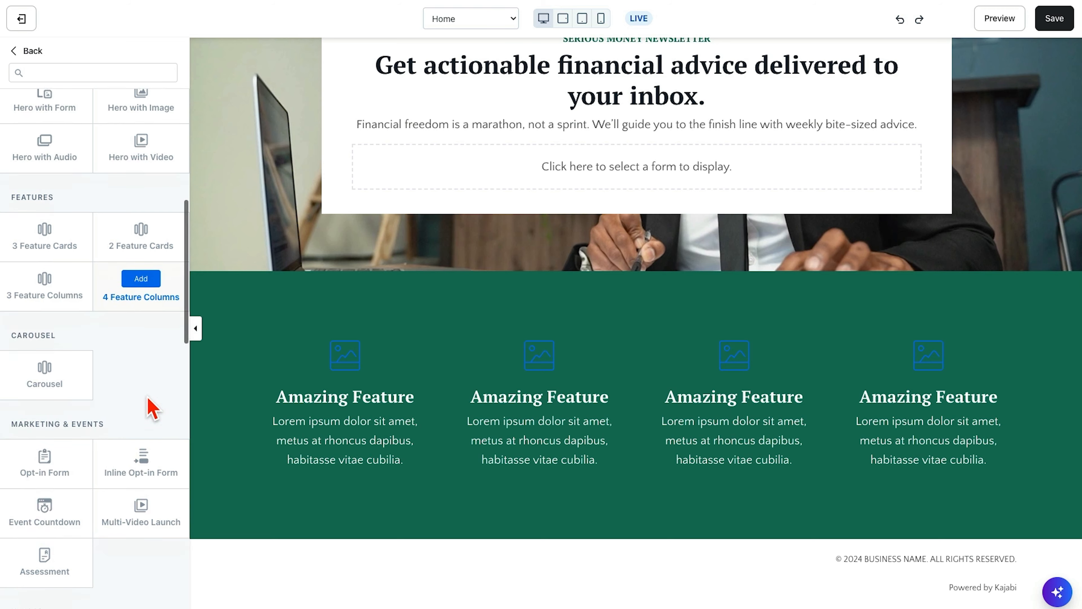
{"action": "left_click", "coordinate": [45, 239]}
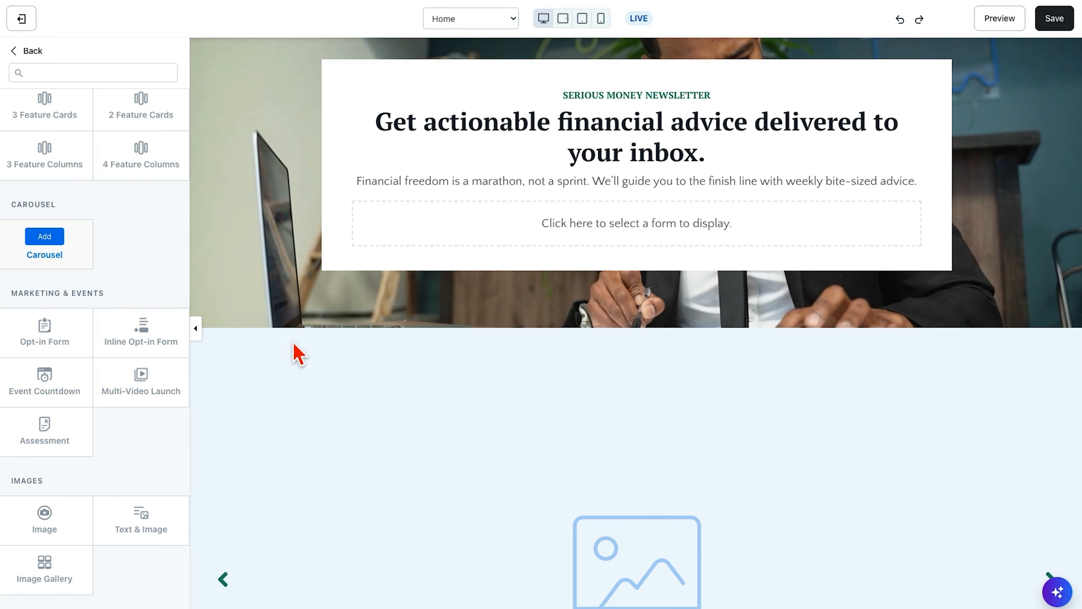
{"action": "scroll", "coordinate": [326, 374], "scroll_direction": "down", "scroll_amount": 3}
{"action": "left_click", "coordinate": [1050, 423]}
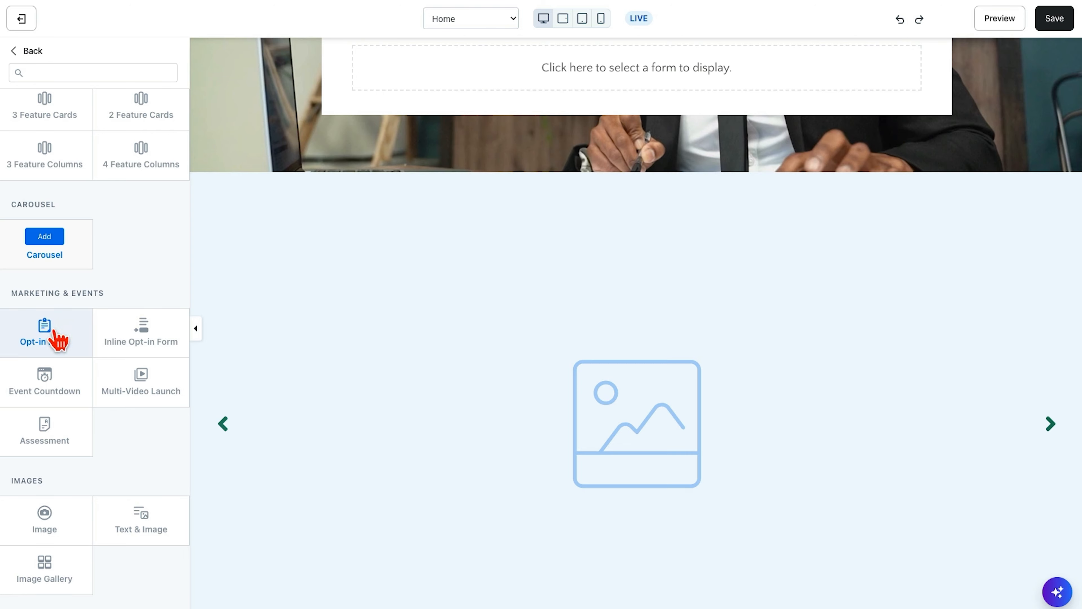
- Preview the Marketing & Events section types Opt-in Form, Inline Opt-in Form, Event Countdown and Multi-Video Launch
{"action": "left_click", "coordinate": [41, 331]}
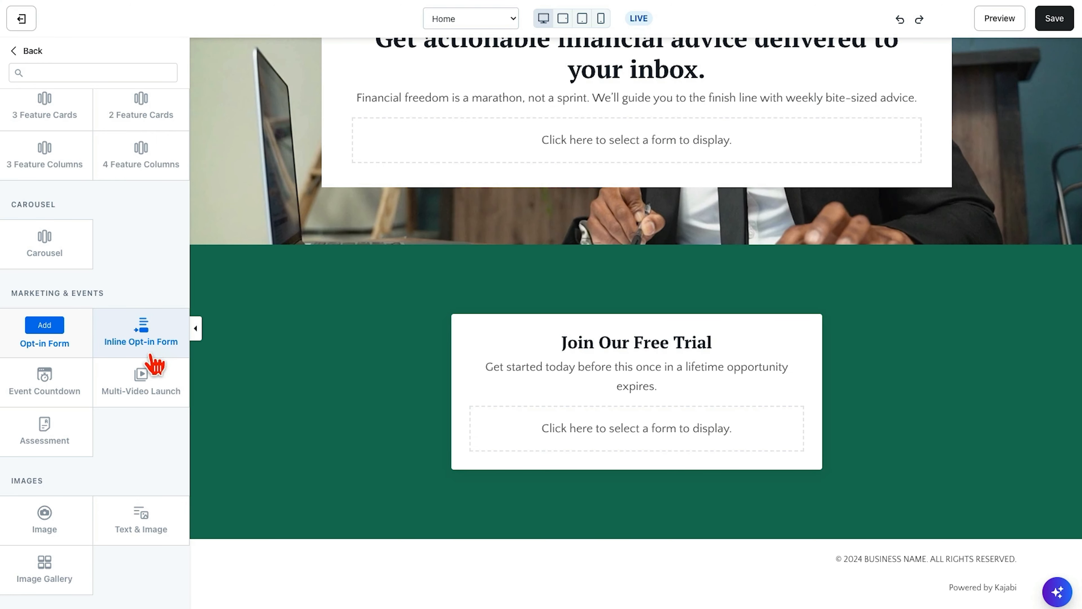
{"action": "left_click", "coordinate": [149, 337]}
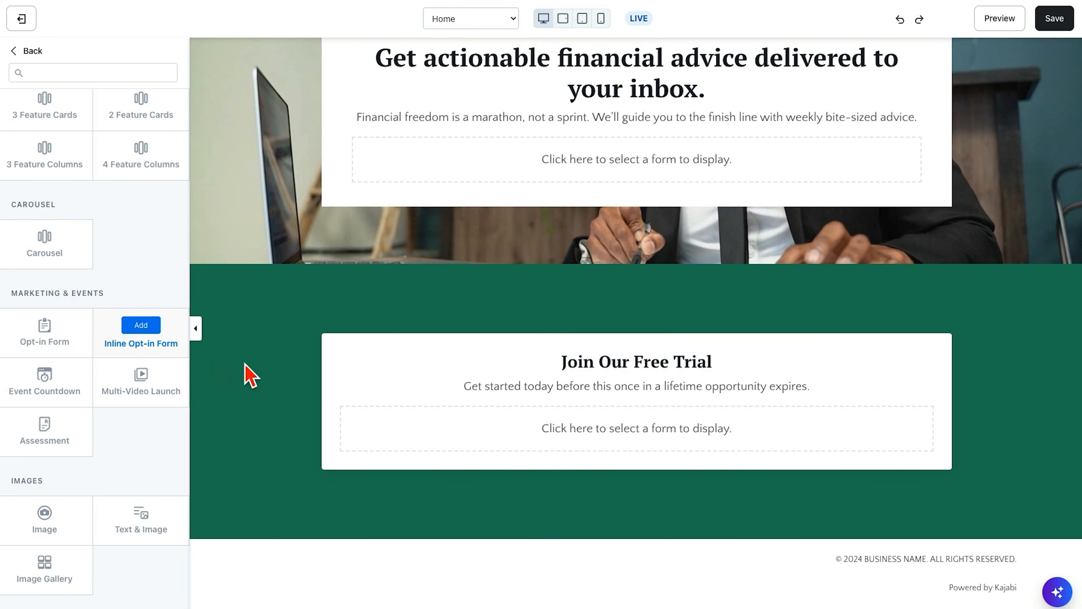
{"action": "left_click", "coordinate": [48, 382]}
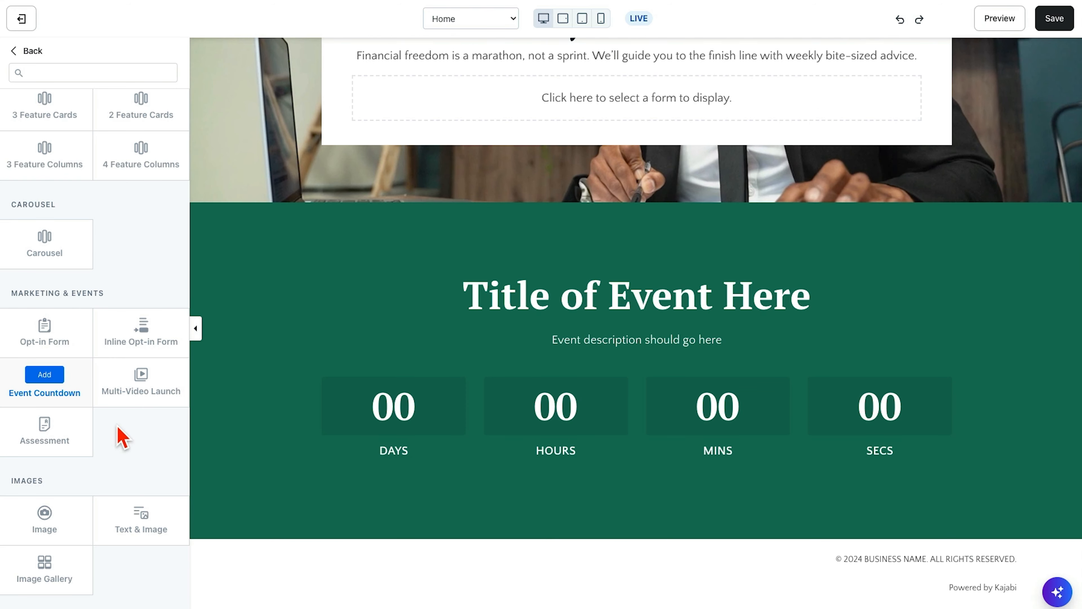
{"action": "left_click", "coordinate": [145, 384]}
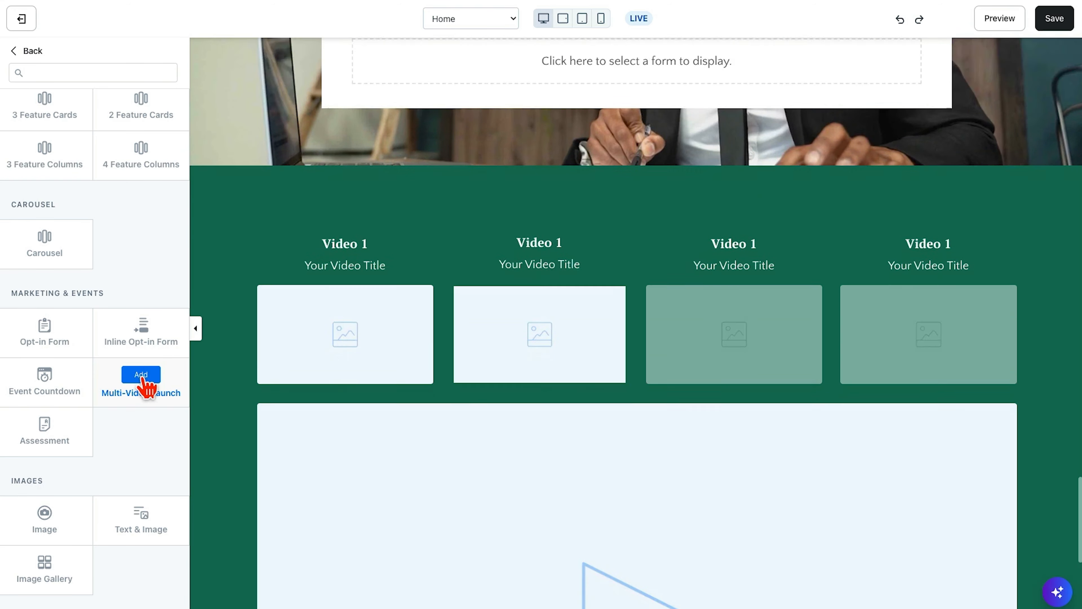
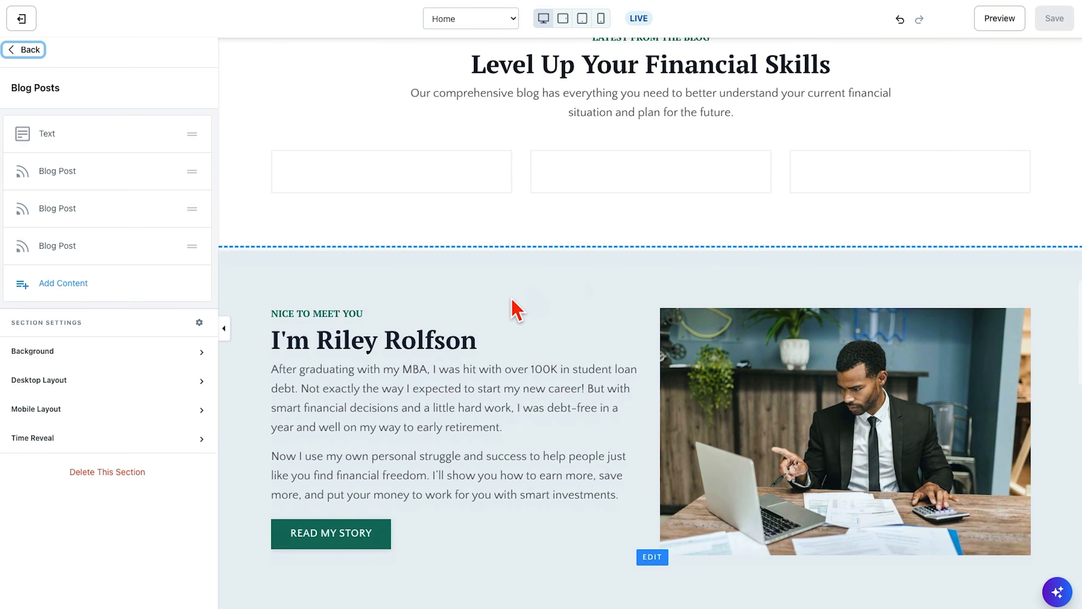
{"action": "scroll", "coordinate": [526, 432], "scroll_direction": "down", "scroll_amount": 4}
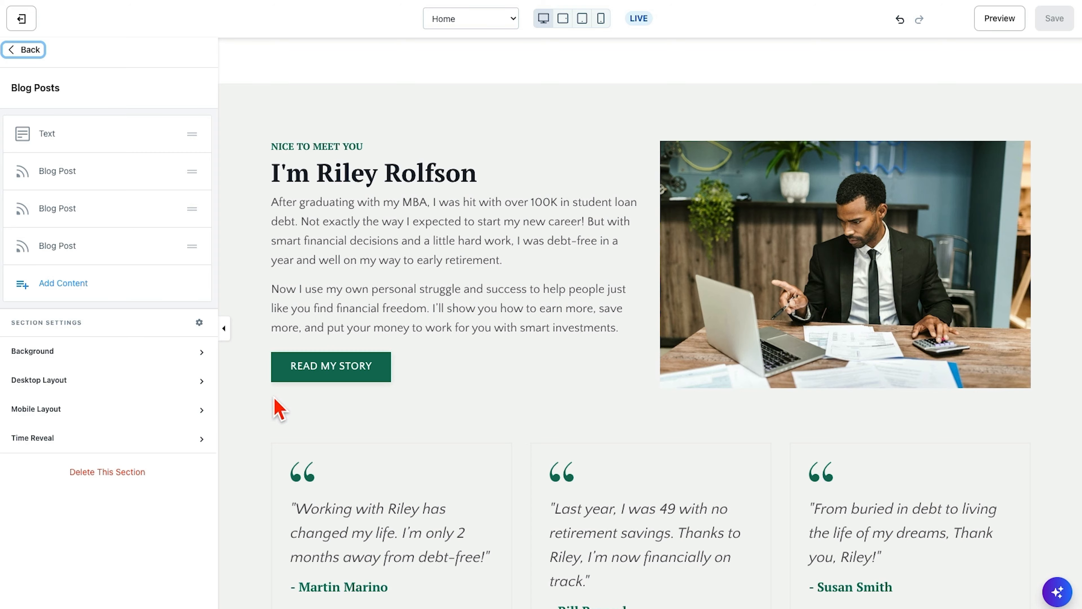
- Examine how the Home page's Featured In, Get Started, Lead Magnet, Blog Posts and About sections follow one another
{"action": "scroll", "coordinate": [295, 375], "scroll_direction": "down", "scroll_amount": 20}
{"action": "scroll", "coordinate": [294, 379], "scroll_direction": "up", "scroll_amount": 6}
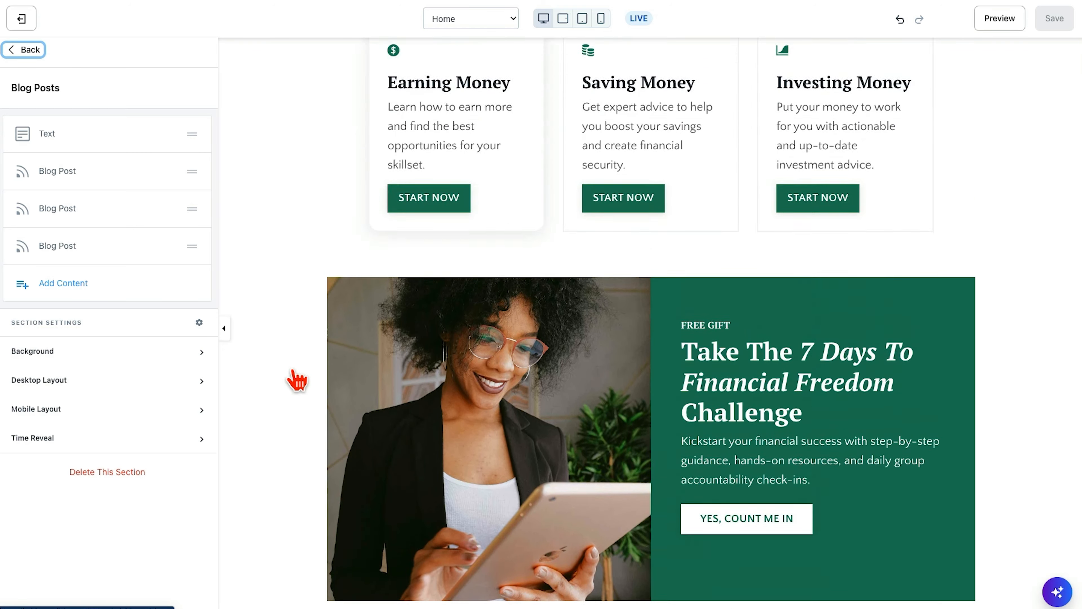
{"action": "scroll", "coordinate": [297, 380], "scroll_direction": "up", "scroll_amount": 18}
{"action": "scroll", "coordinate": [297, 380], "scroll_direction": "down", "scroll_amount": 7}
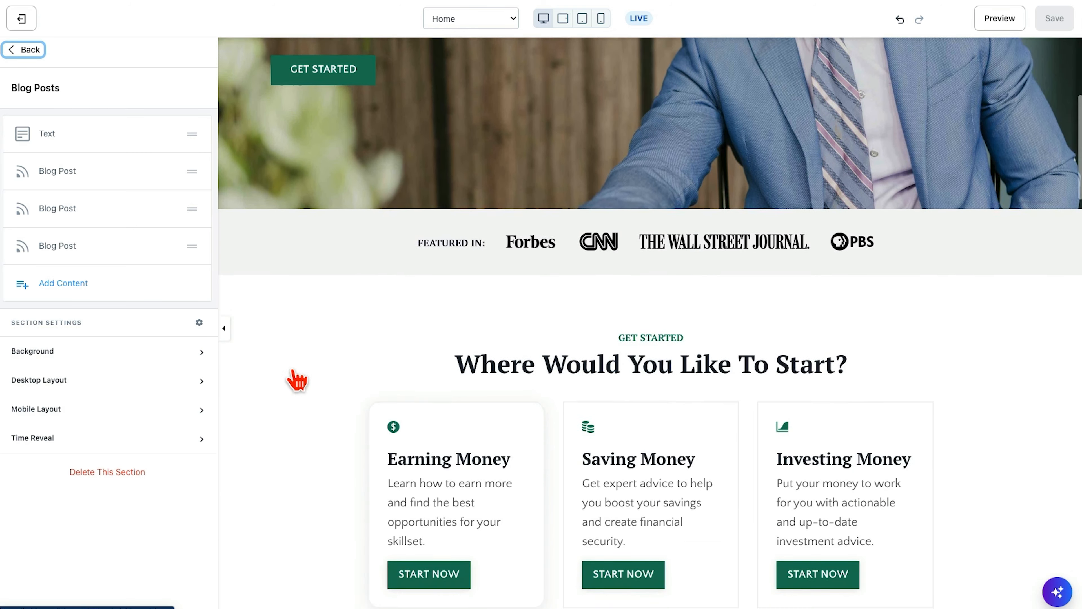
{"action": "scroll", "coordinate": [297, 380], "scroll_direction": "down", "scroll_amount": 15}
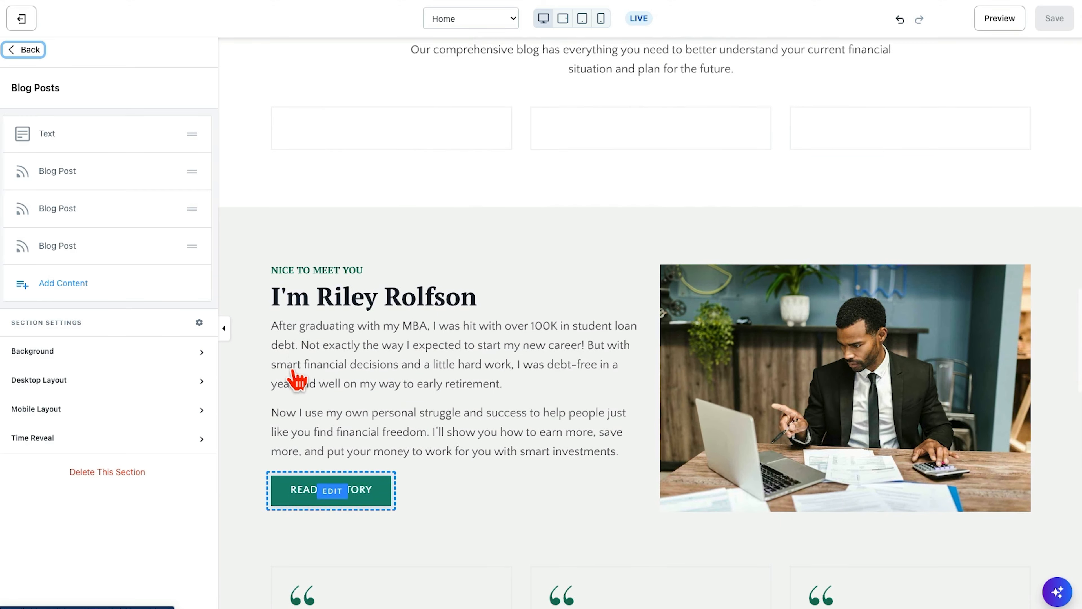
{"action": "scroll", "coordinate": [297, 379], "scroll_direction": "down", "scroll_amount": 2}
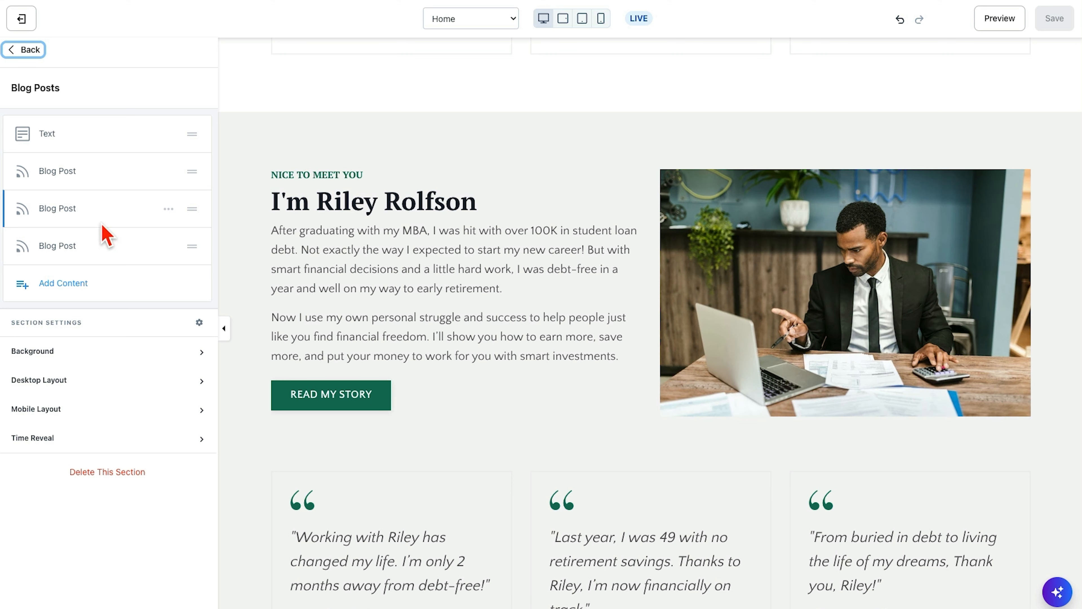
- Open the About section and review its text, image and testimonial feature blocks
{"action": "left_click", "coordinate": [24, 50]}
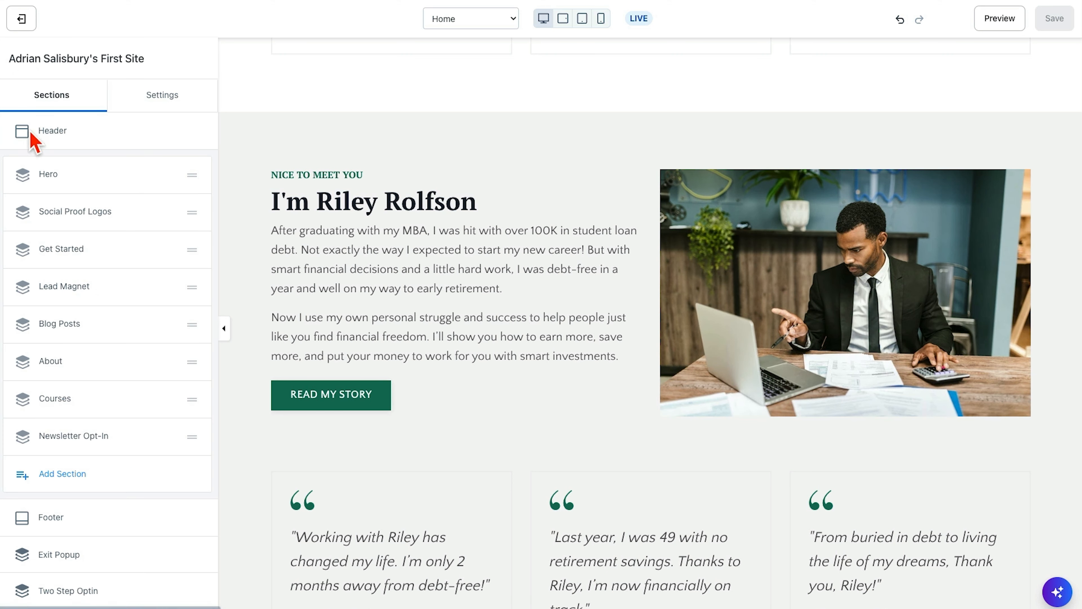
{"action": "left_click", "coordinate": [47, 362]}
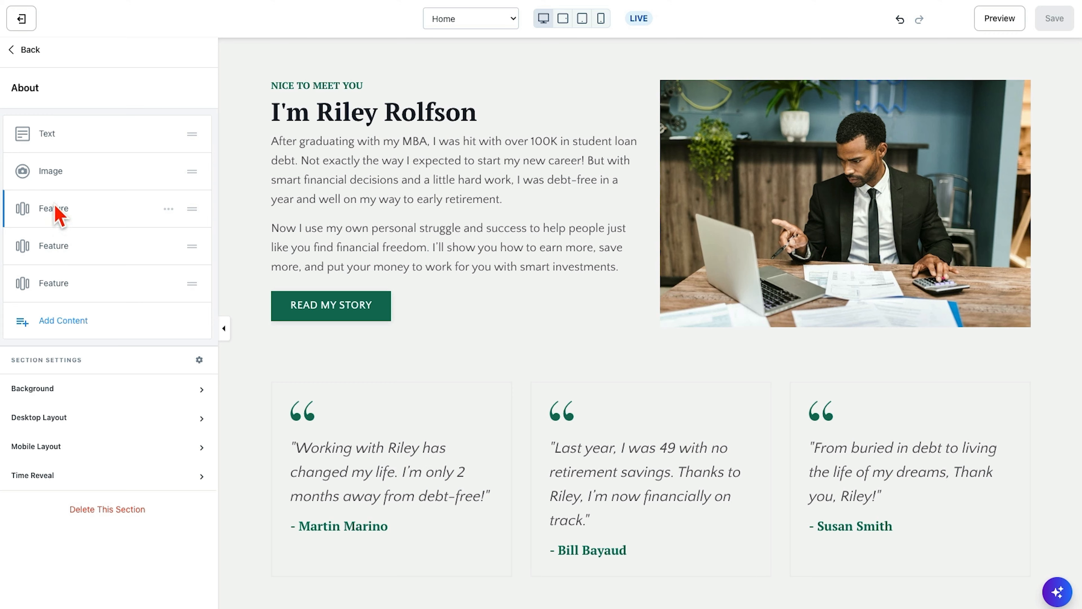
{"action": "scroll", "coordinate": [491, 338], "scroll_direction": "down", "scroll_amount": 5}
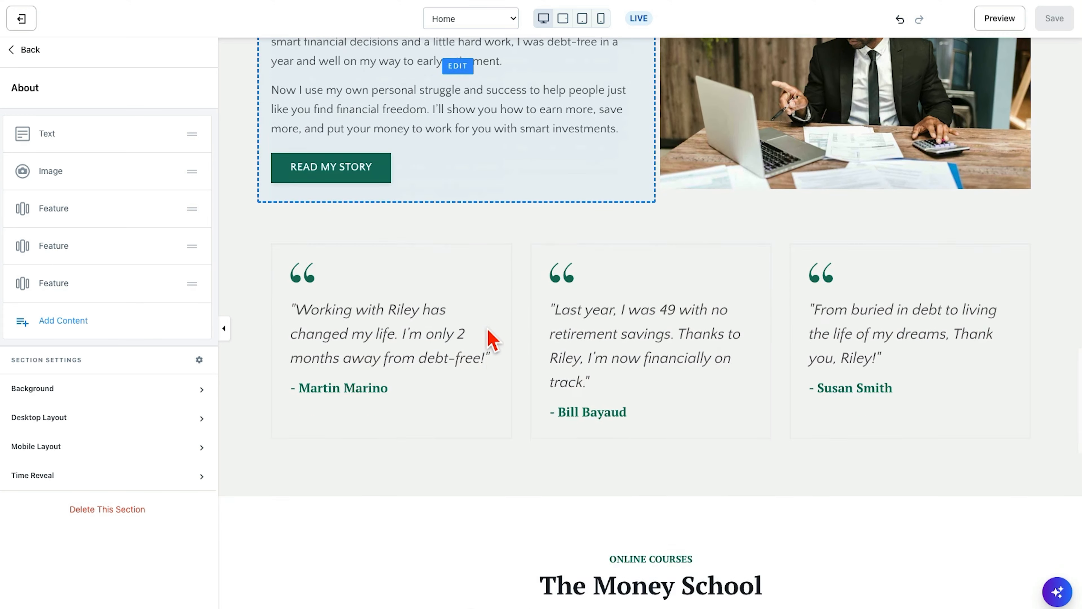
{"action": "scroll", "coordinate": [491, 338], "scroll_direction": "up", "scroll_amount": 5}
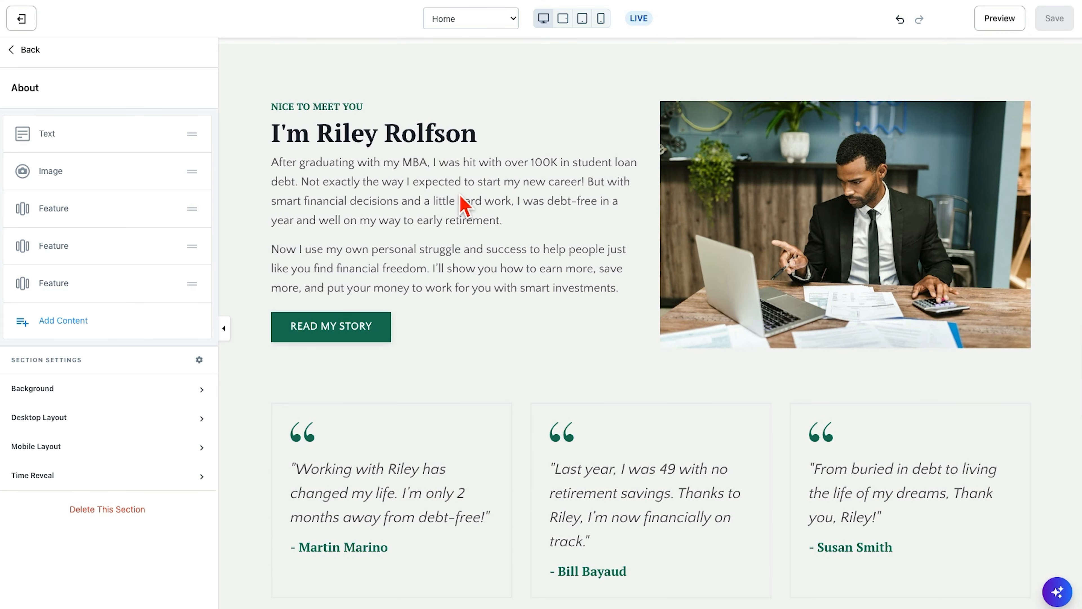
- Open the About section's text block and inspect its Call To Action settings and column width
{"action": "left_click", "coordinate": [466, 205]}
{"action": "scroll", "coordinate": [106, 341], "scroll_direction": "down", "scroll_amount": 6}
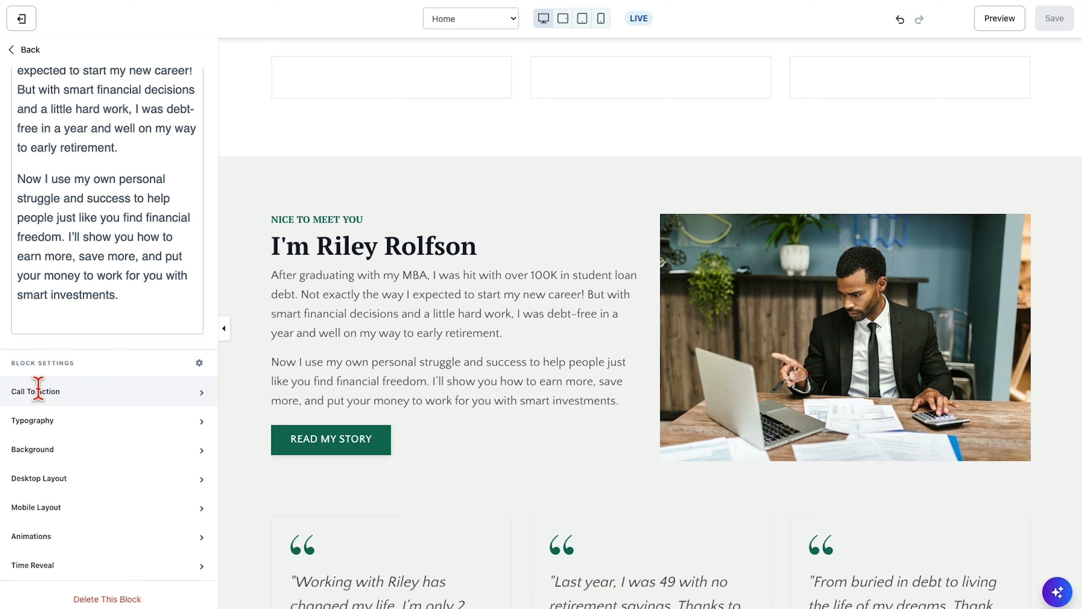
{"action": "left_click", "coordinate": [200, 398]}
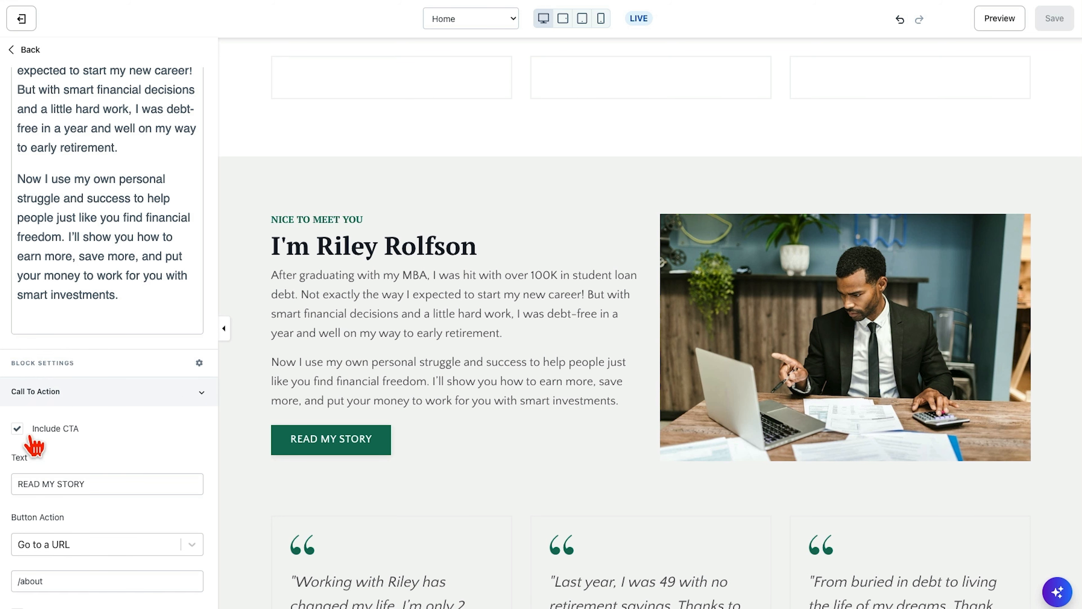
{"action": "scroll", "coordinate": [145, 193], "scroll_direction": "up", "scroll_amount": 6}
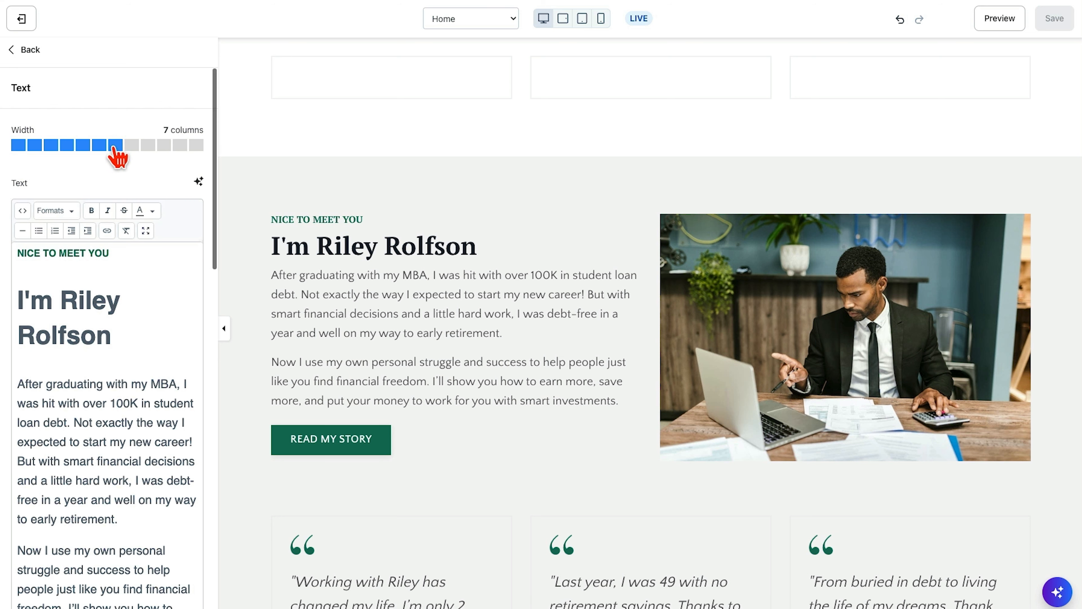
- Try the About text block at 7 and 4 columns and the image at 5 columns, then restore the original side-by-side layout
{"action": "left_click", "coordinate": [115, 145]}
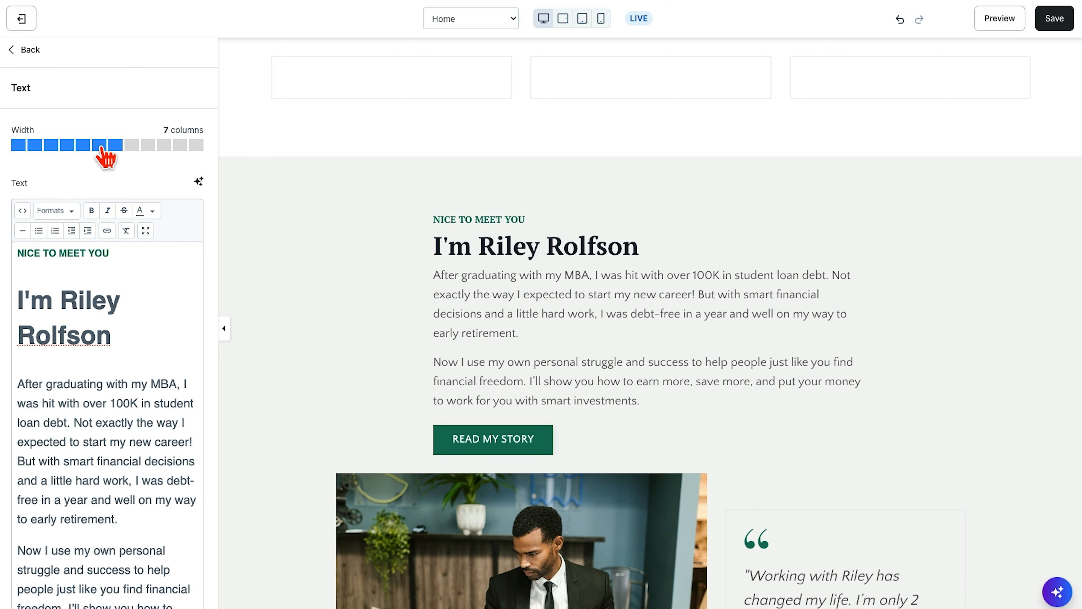
{"action": "left_click", "coordinate": [99, 144]}
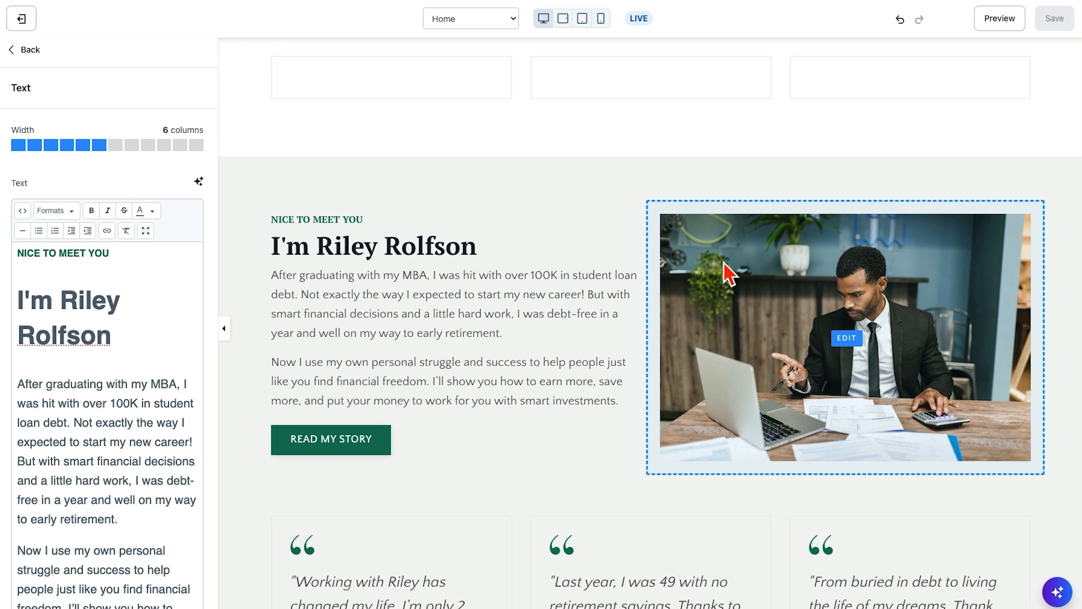
{"action": "left_click", "coordinate": [726, 273]}
{"action": "scroll", "coordinate": [156, 234], "scroll_direction": "up", "scroll_amount": 3}
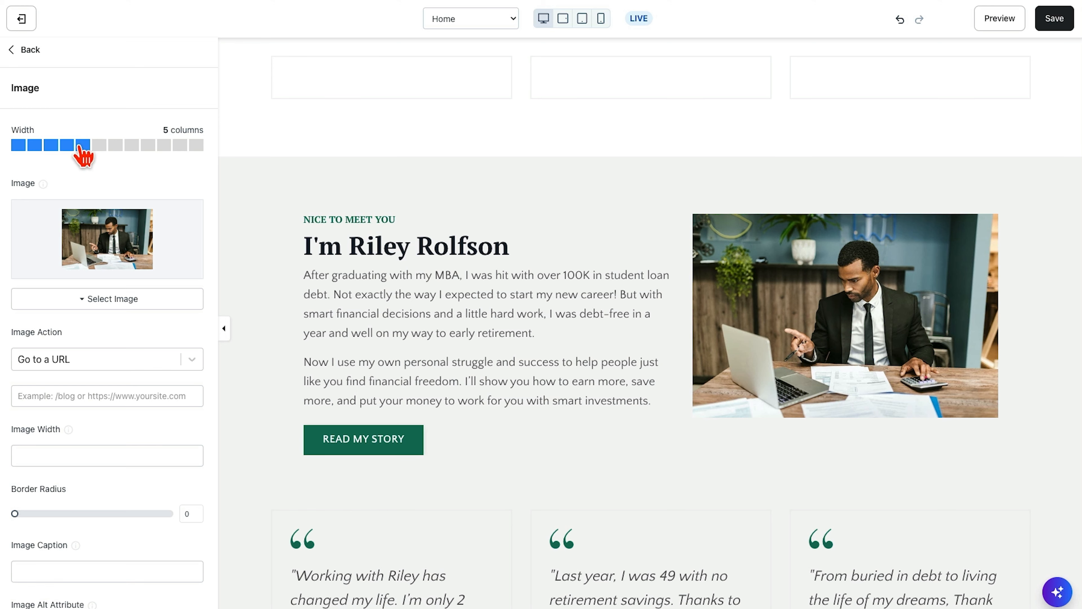
{"action": "left_click", "coordinate": [446, 274]}
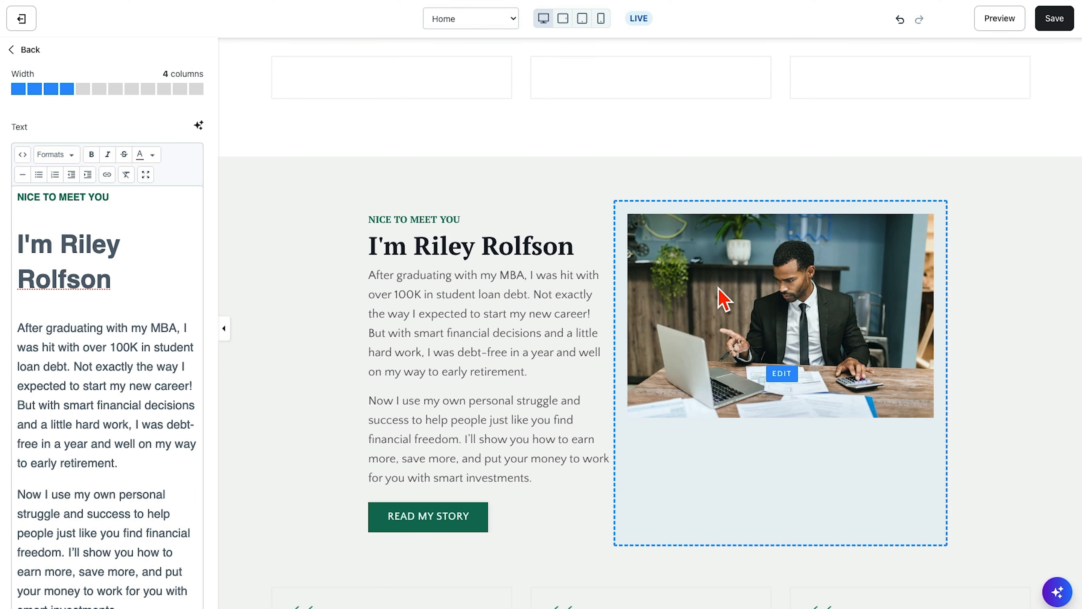
{"action": "left_click", "coordinate": [96, 90]}
{"action": "left_click", "coordinate": [528, 167]}
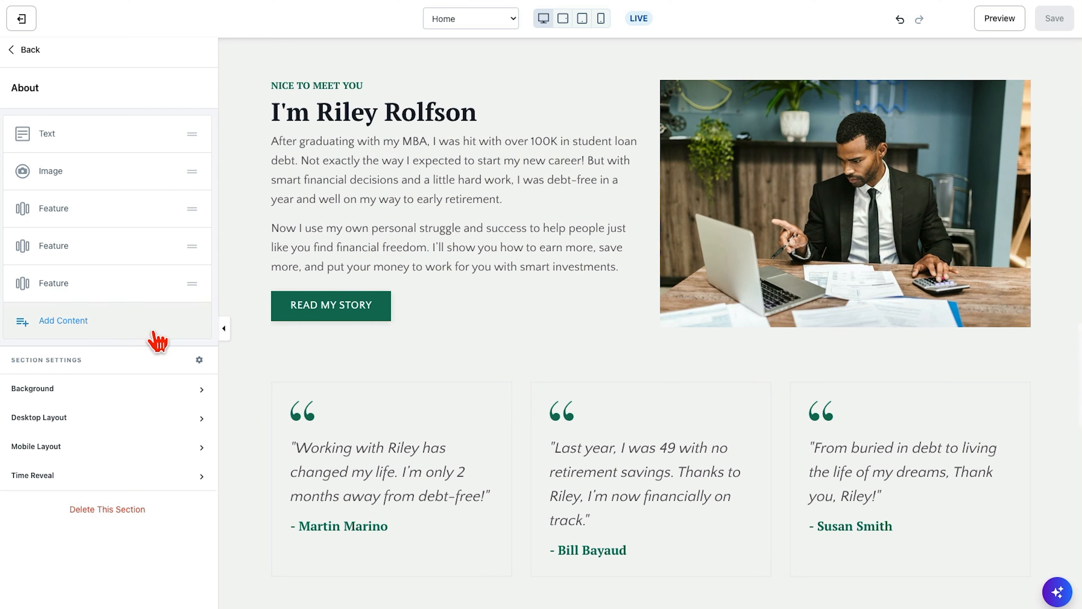
- Set the About section's background color to the dark navy swatch, RGB 44, 62, 80
{"action": "left_click", "coordinate": [158, 386]}
{"action": "scroll", "coordinate": [158, 422], "scroll_direction": "down", "scroll_amount": 5}
{"action": "scroll", "coordinate": [157, 418], "scroll_direction": "down", "scroll_amount": 6}
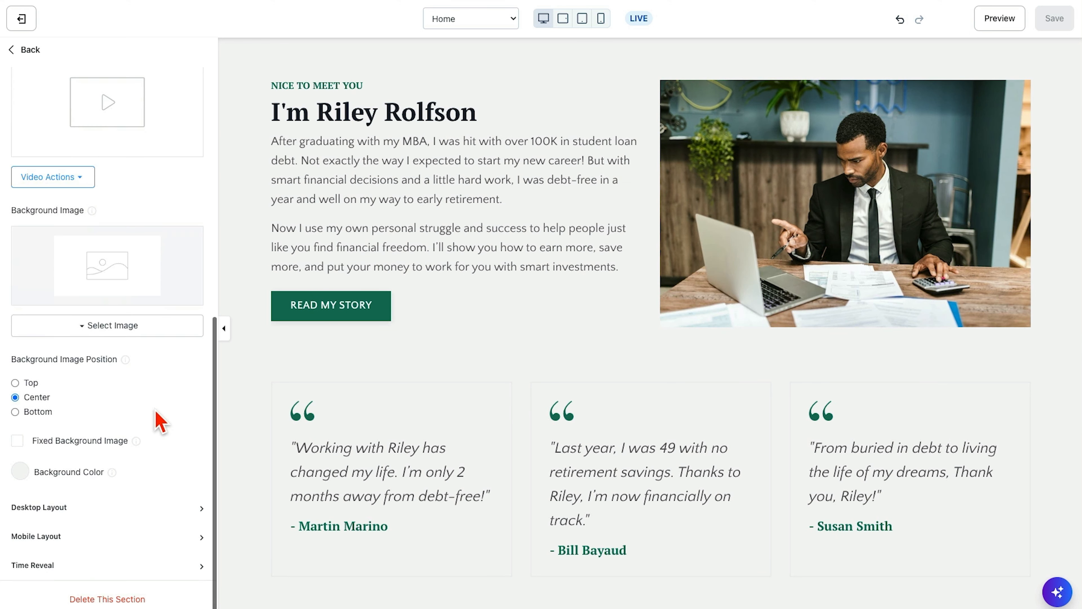
{"action": "left_click", "coordinate": [20, 471]}
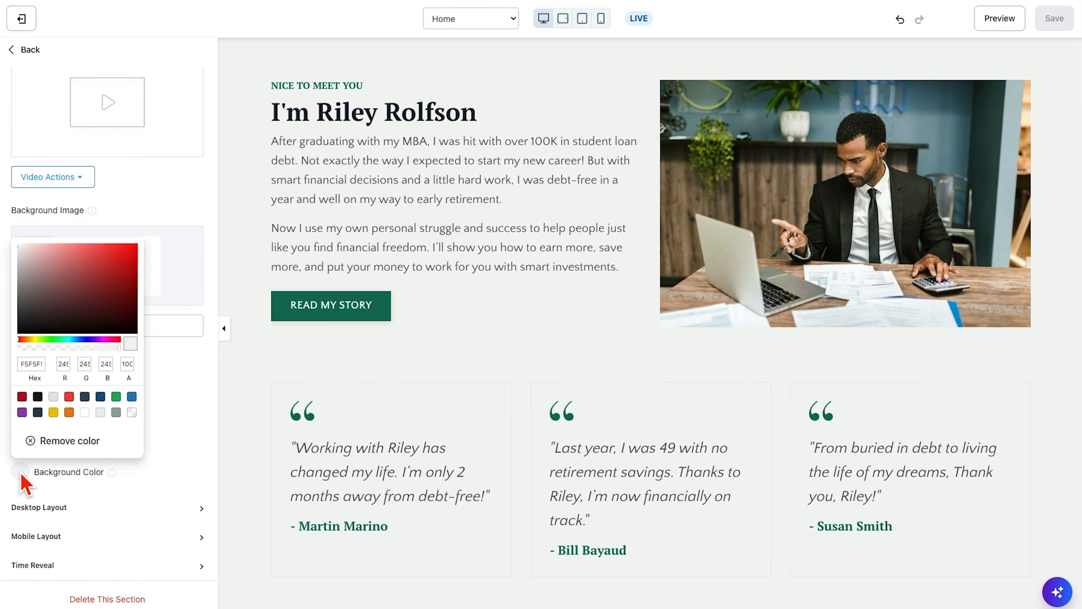
{"action": "left_click", "coordinate": [38, 411]}
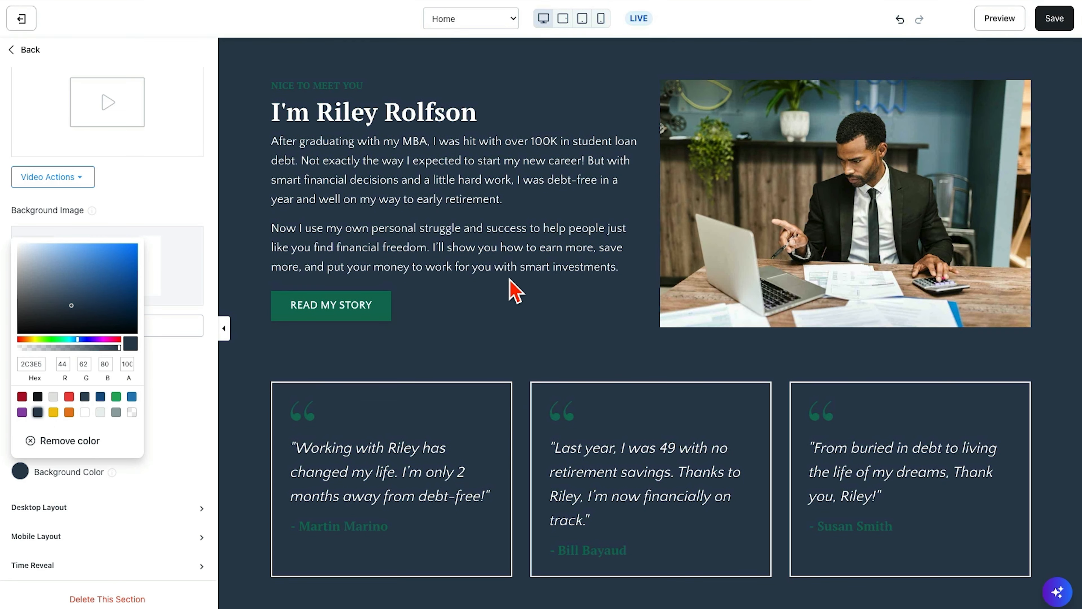
- Check the About section's text and testimonials against the dark background, then undo the background color change
{"action": "scroll", "coordinate": [510, 282], "scroll_direction": "up", "scroll_amount": 1}
{"action": "scroll", "coordinate": [386, 311], "scroll_direction": "down", "scroll_amount": 1}
{"action": "left_click", "coordinate": [386, 311]}
{"action": "scroll", "coordinate": [457, 335], "scroll_direction": "up", "scroll_amount": 3}
{"action": "scroll", "coordinate": [457, 336], "scroll_direction": "down", "scroll_amount": 2}
{"action": "scroll", "coordinate": [457, 336], "scroll_direction": "up", "scroll_amount": 1}
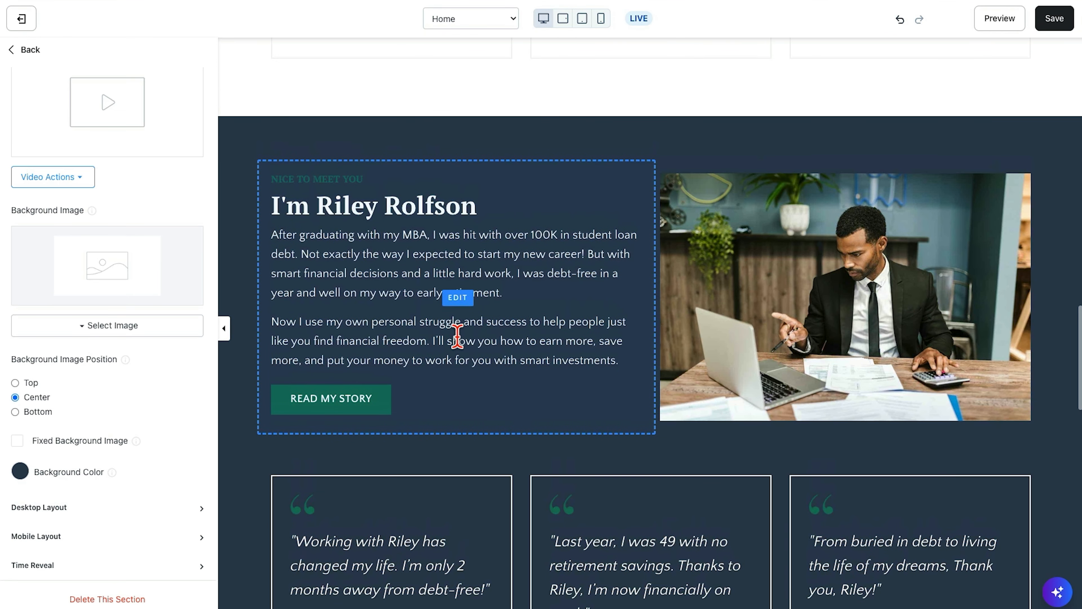
{"action": "scroll", "coordinate": [457, 336], "scroll_direction": "down", "scroll_amount": 3}
{"action": "left_click", "coordinate": [20, 471]}
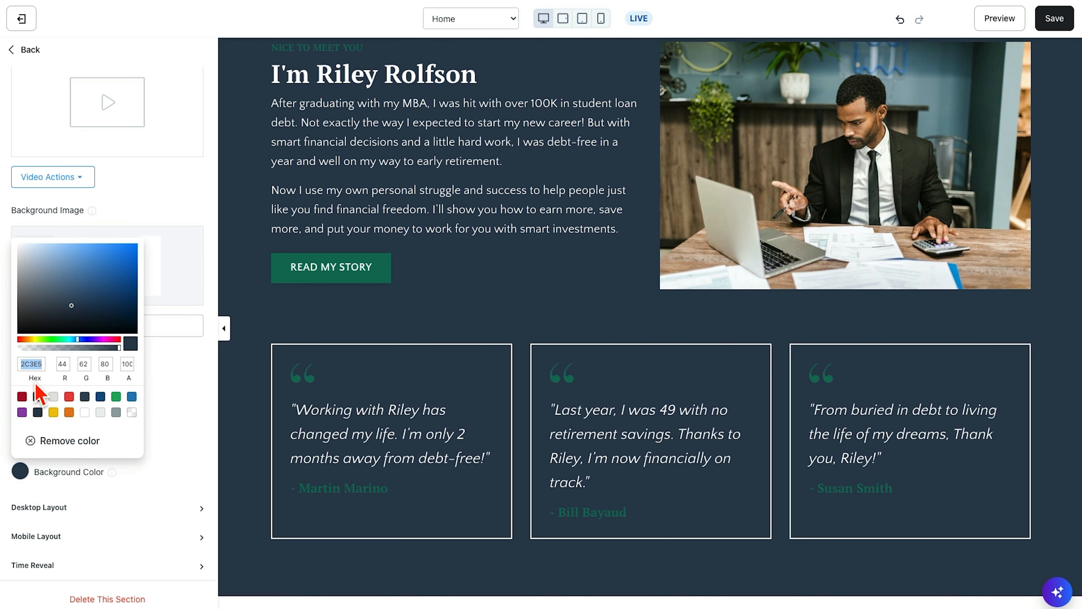
{"action": "key", "text": "ctrl+z"}
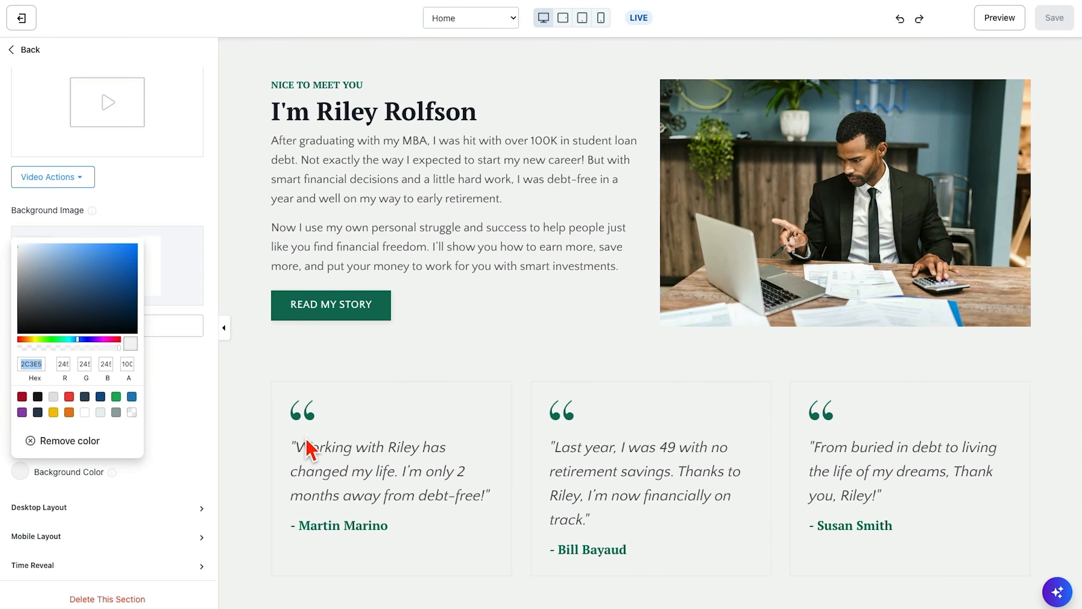
- Open the About section's first testimonial block and review its quote image, text and block settings
{"action": "left_click", "coordinate": [309, 448]}
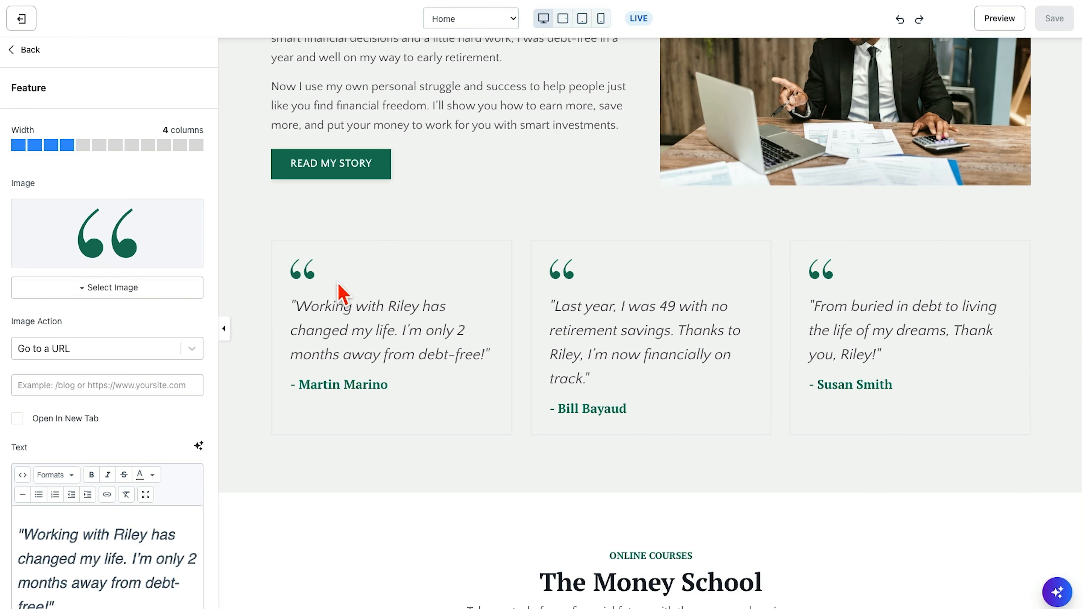
{"action": "mouse_move", "coordinate": [308, 272]}
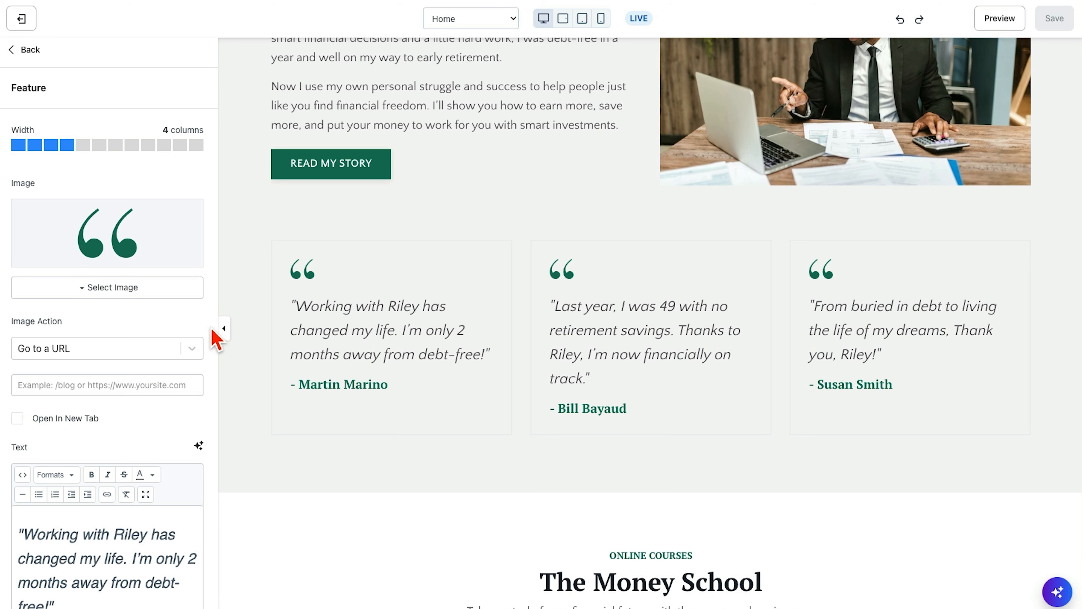
{"action": "scroll", "coordinate": [395, 355], "scroll_direction": "down", "scroll_amount": 2}
{"action": "scroll", "coordinate": [132, 413], "scroll_direction": "down", "scroll_amount": 5}
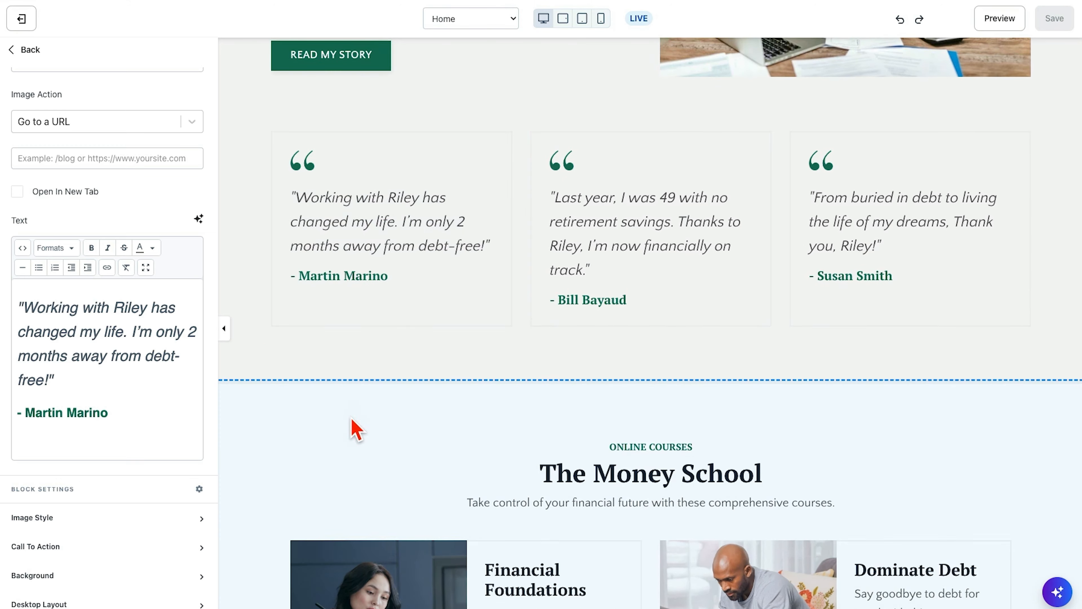
- Open the Courses section titled The Money School and review its image and feature blocks
{"action": "scroll", "coordinate": [355, 428], "scroll_direction": "down", "scroll_amount": 4}
{"action": "scroll", "coordinate": [350, 420], "scroll_direction": "down", "scroll_amount": 4}
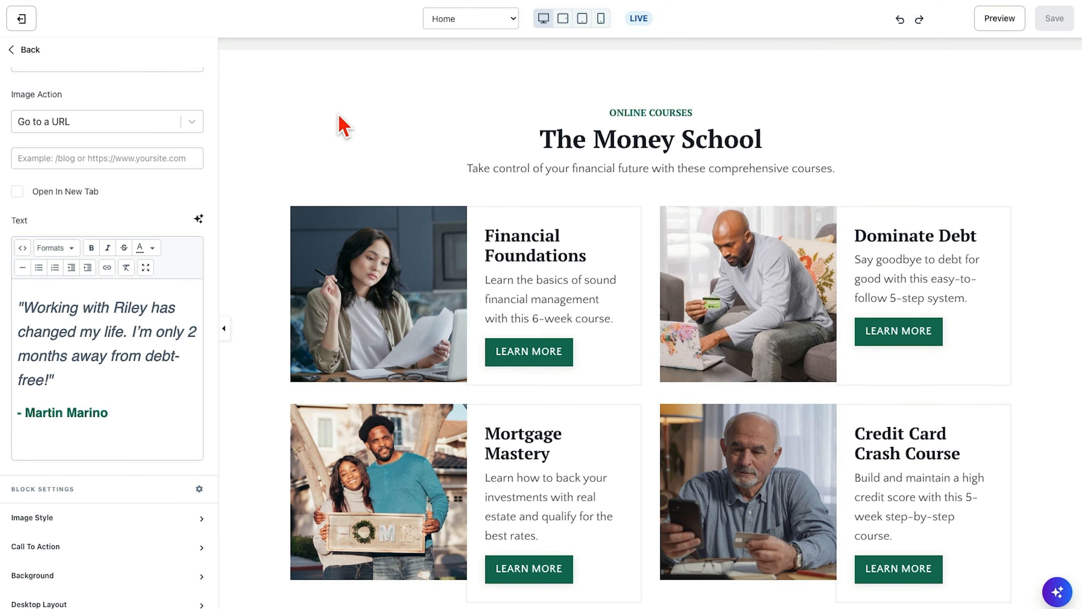
{"action": "left_click", "coordinate": [334, 116]}
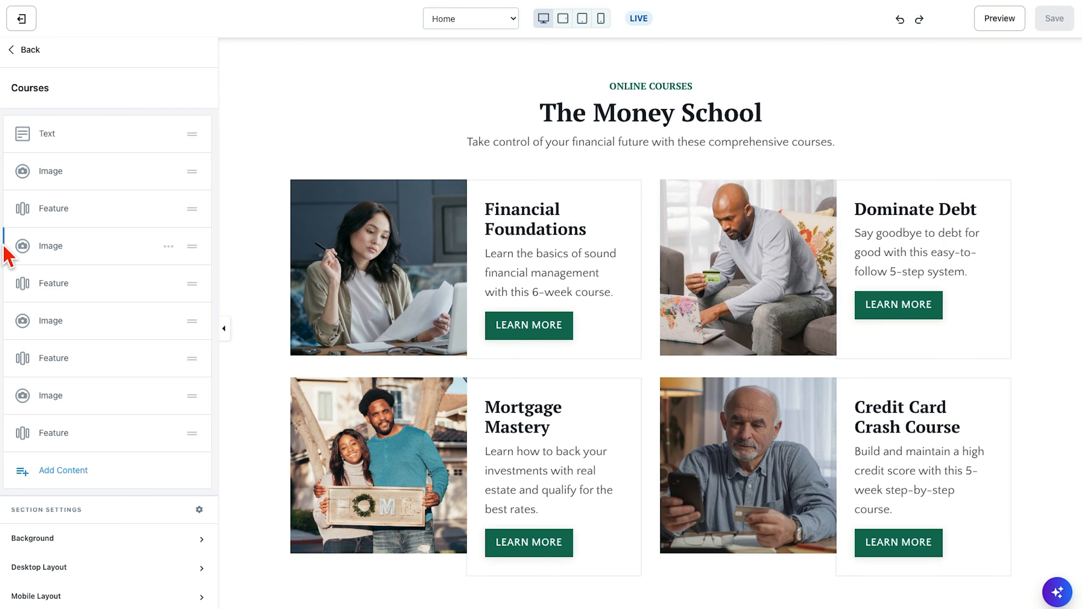
{"action": "scroll", "coordinate": [276, 294], "scroll_direction": "down", "scroll_amount": 6}
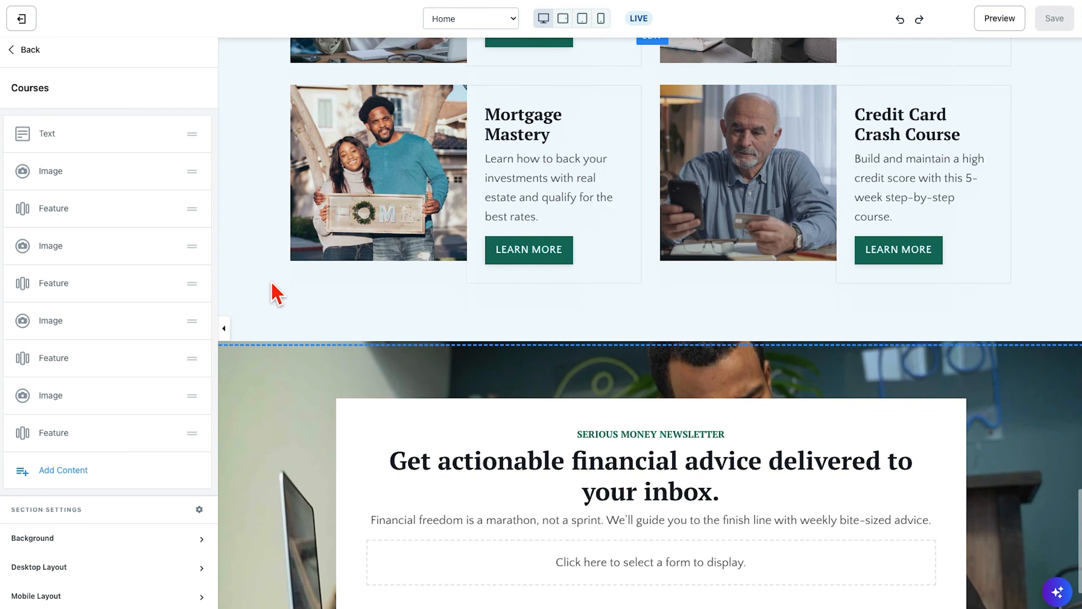
- Assign Default Form to the Serious Money Newsletter opt-in block and save the page
{"action": "scroll", "coordinate": [276, 294], "scroll_direction": "down", "scroll_amount": 3}
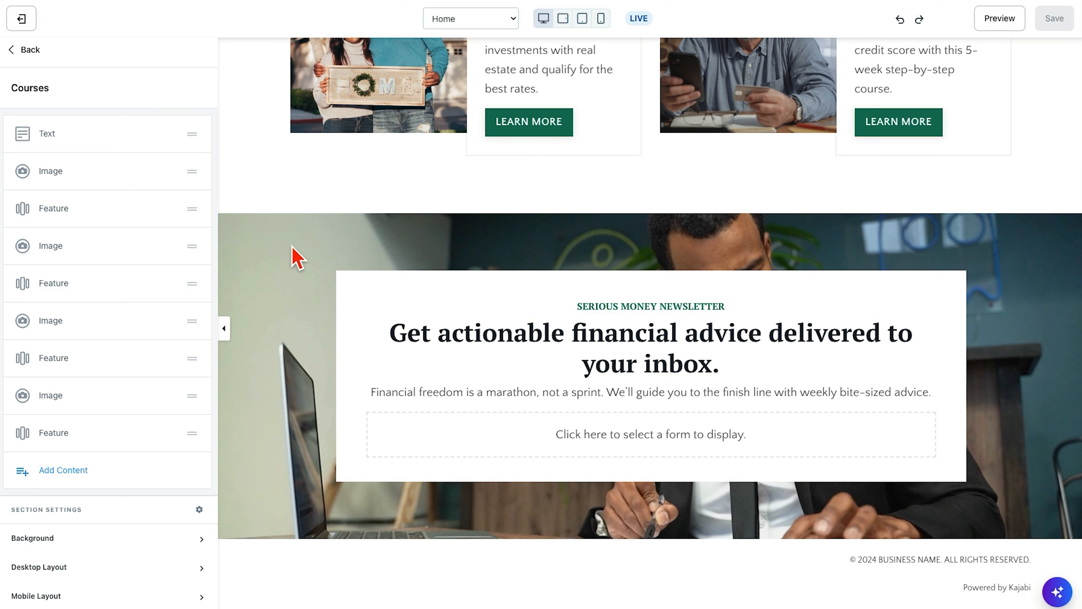
{"action": "left_click", "coordinate": [624, 434]}
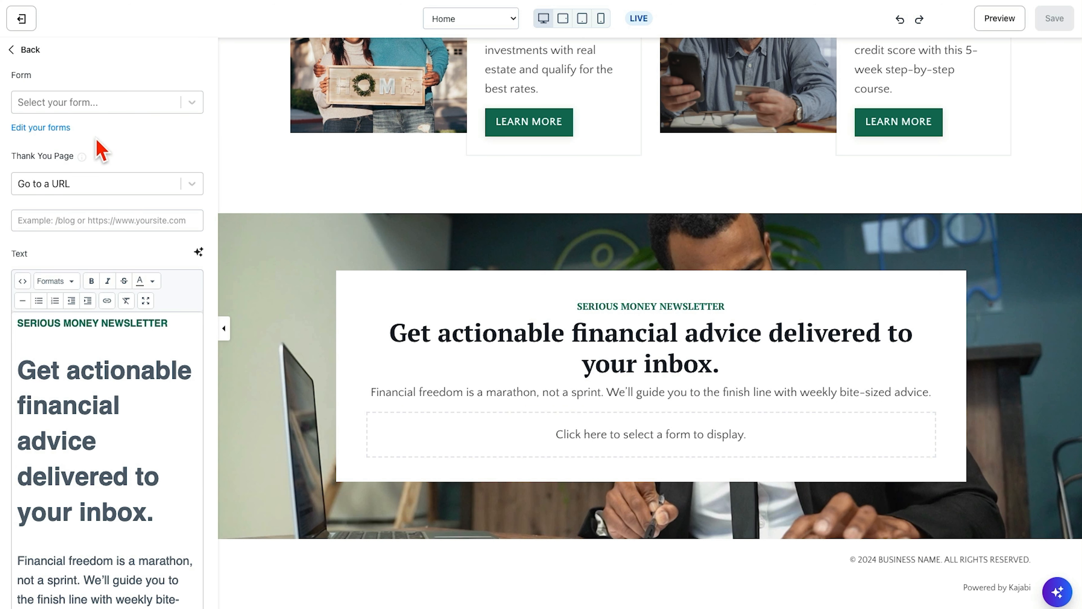
{"action": "left_click", "coordinate": [62, 107]}
{"action": "left_click", "coordinate": [58, 136]}
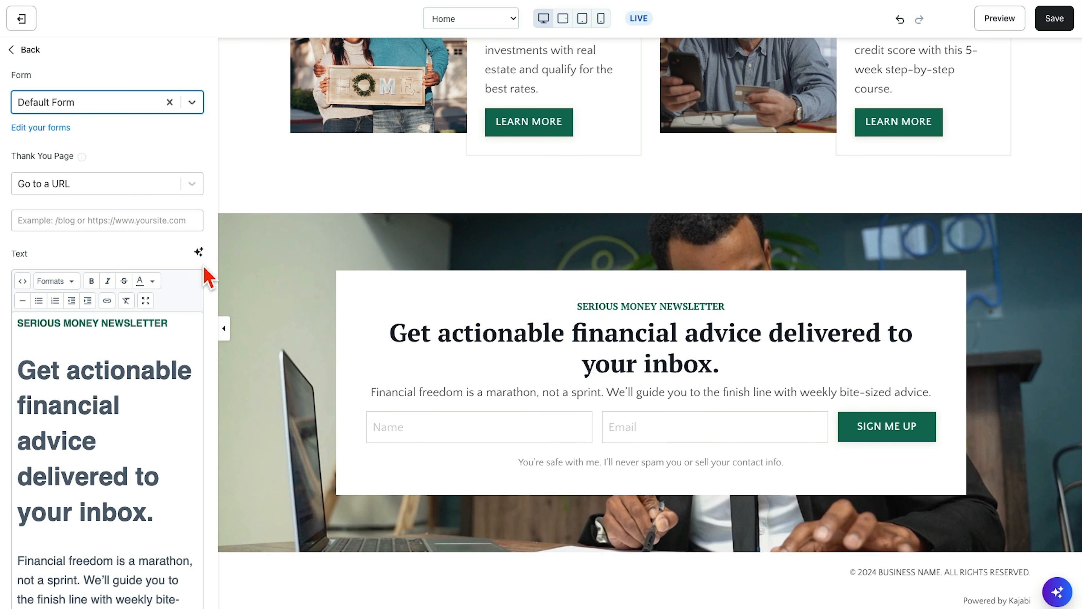
{"action": "left_click", "coordinate": [1054, 18]}
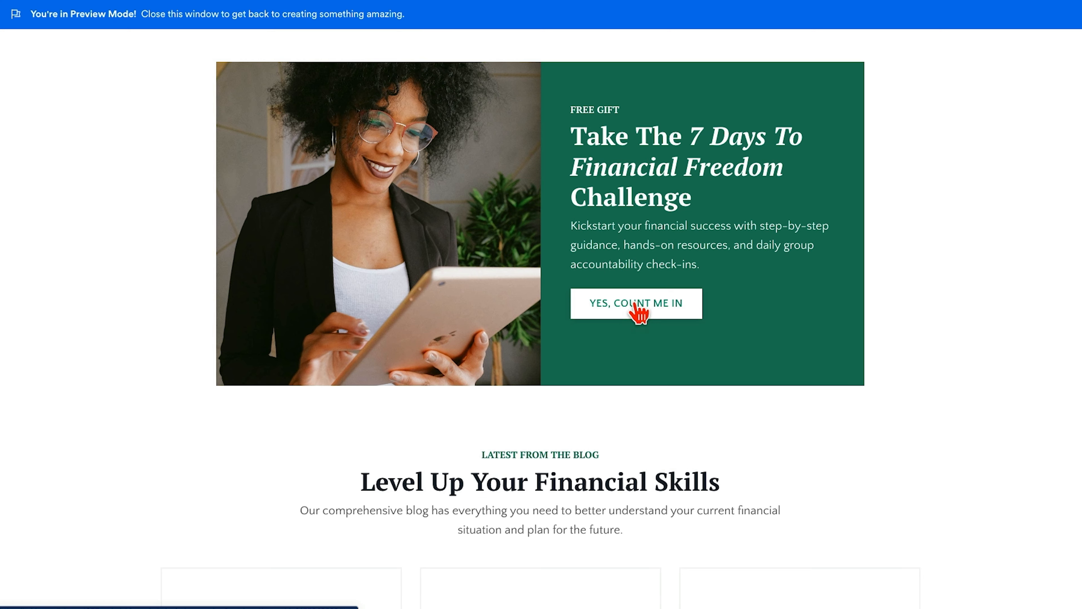
- In the site preview, open the opt-in popup from the 7 Days To Financial Freedom Challenge banner and close it
{"action": "left_click", "coordinate": [639, 312]}
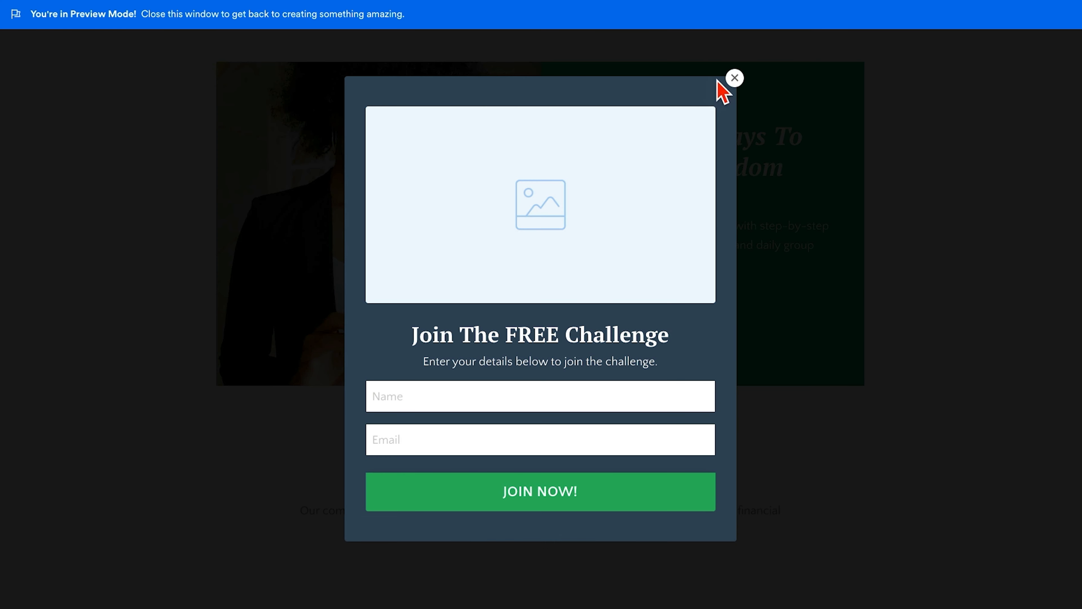
{"action": "left_click", "coordinate": [734, 78]}
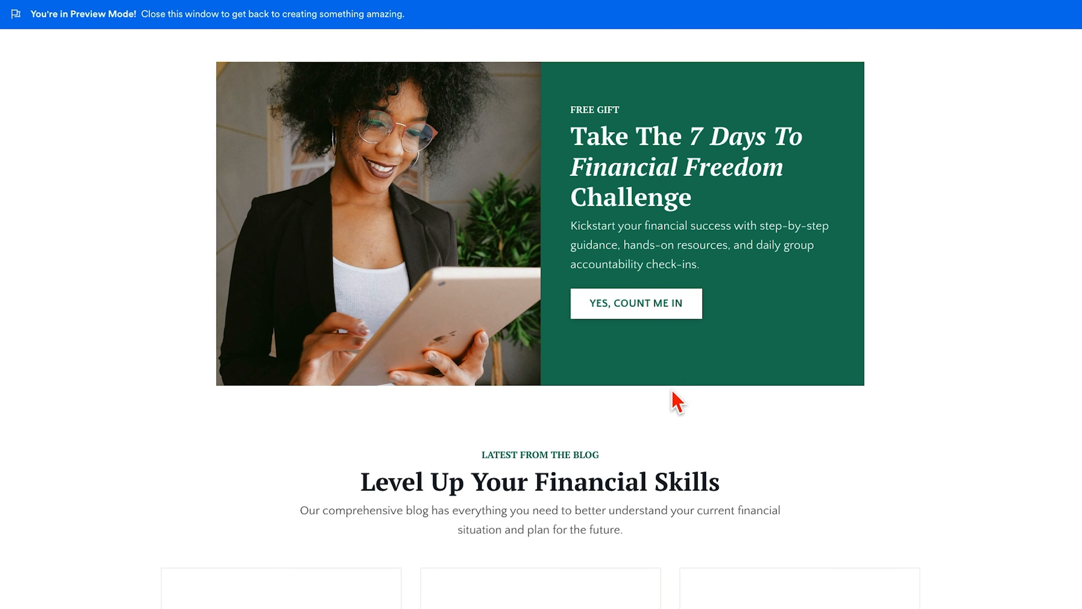
- Look over the Home page sections in the preview and then the editor, from the hero down to the newsletter opt-in
{"action": "scroll", "coordinate": [680, 417], "scroll_direction": "down", "scroll_amount": 20}
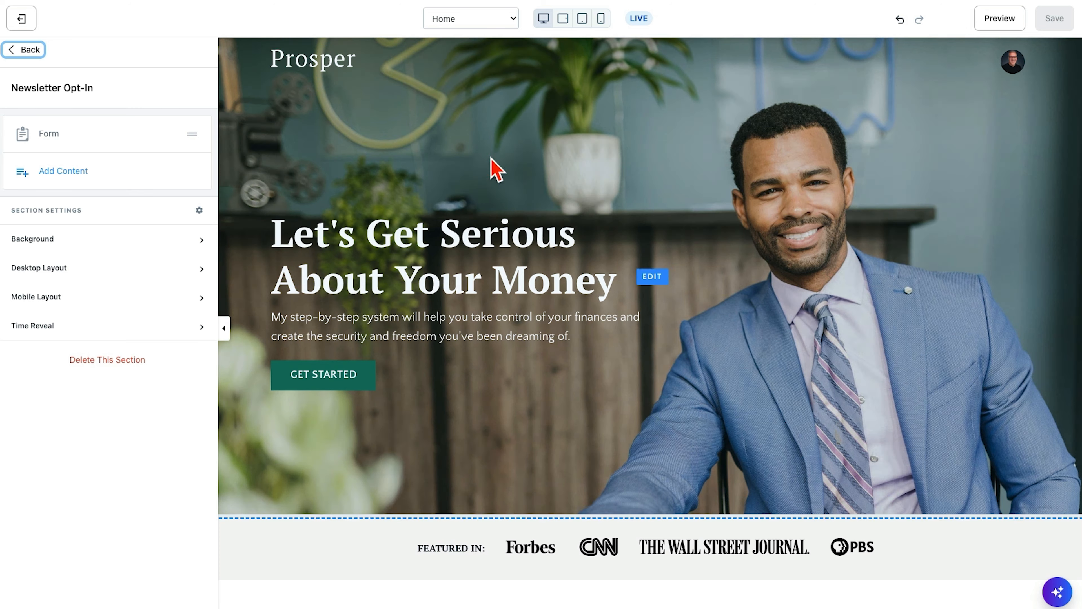
{"action": "scroll", "coordinate": [627, 407], "scroll_direction": "down", "scroll_amount": 10}
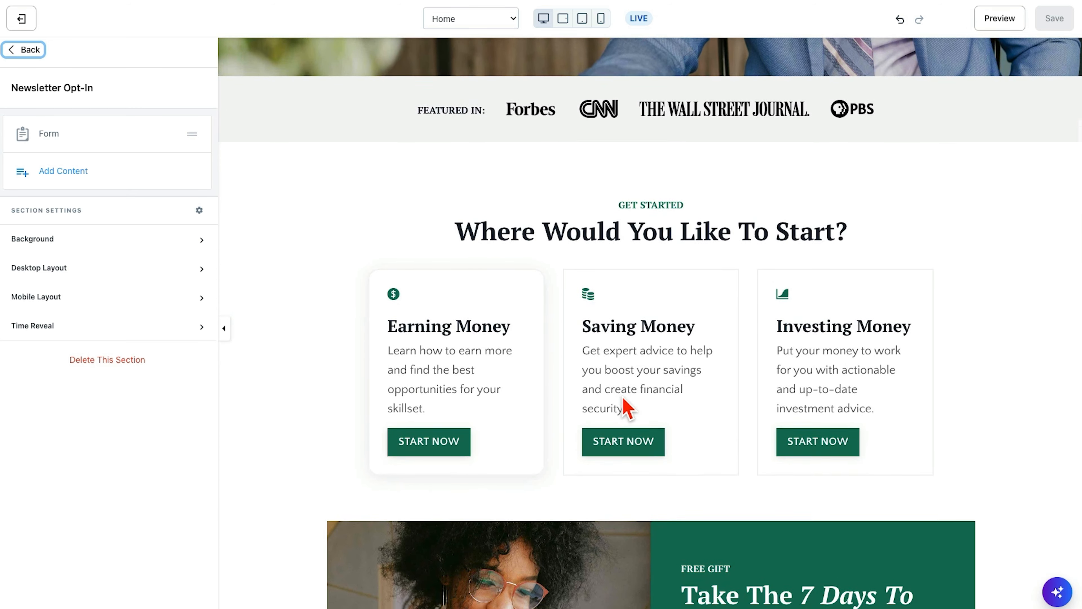
{"action": "scroll", "coordinate": [626, 407], "scroll_direction": "down", "scroll_amount": 20}
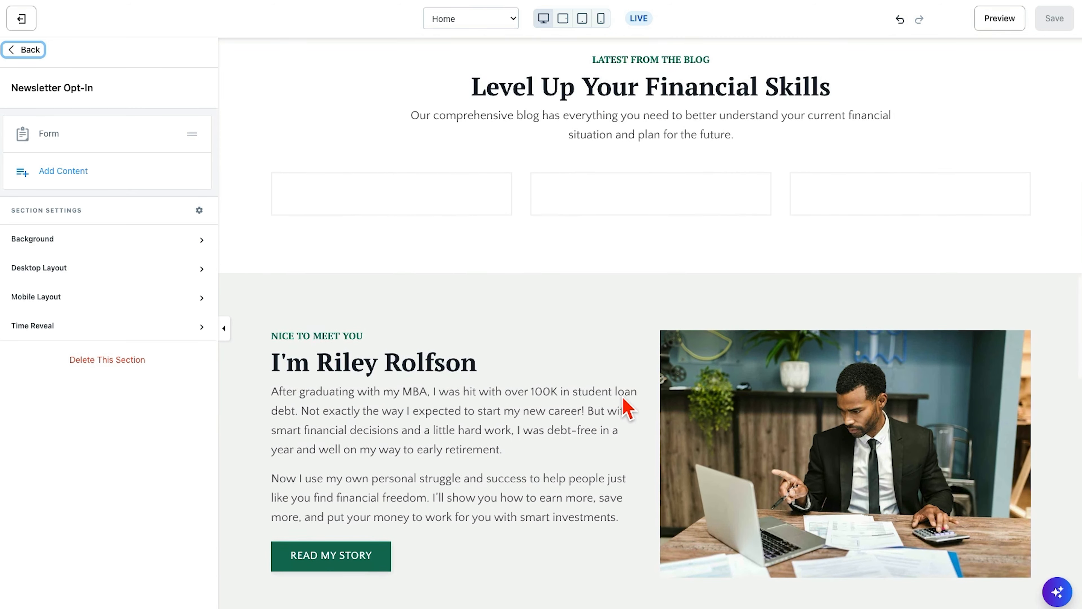
{"action": "scroll", "coordinate": [627, 407], "scroll_direction": "down", "scroll_amount": 10}
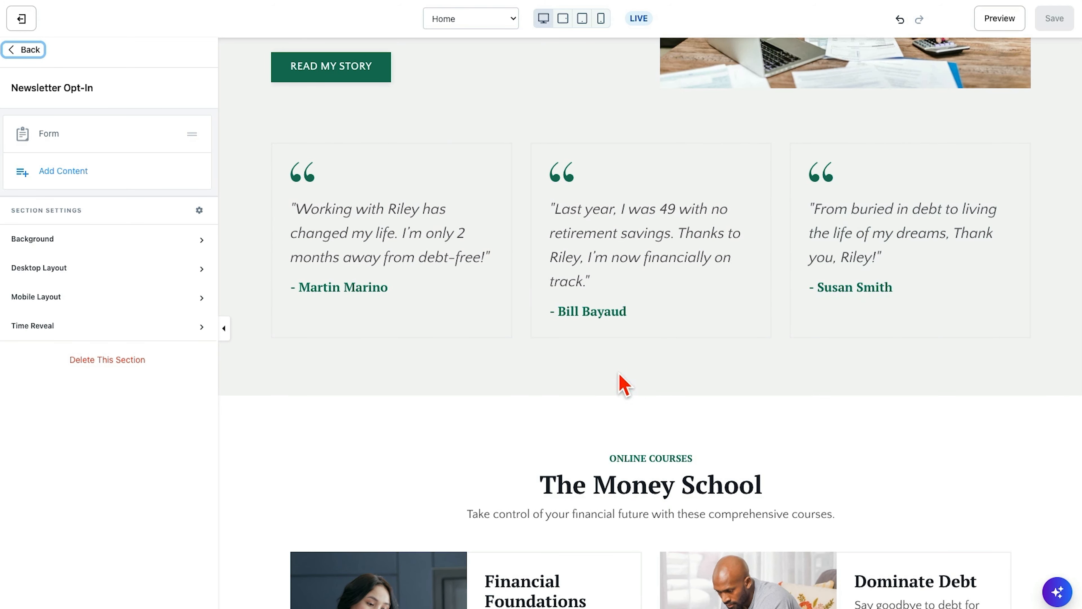
{"action": "scroll", "coordinate": [553, 385], "scroll_direction": "down", "scroll_amount": 1}
{"action": "scroll", "coordinate": [553, 392], "scroll_direction": "down", "scroll_amount": 12}
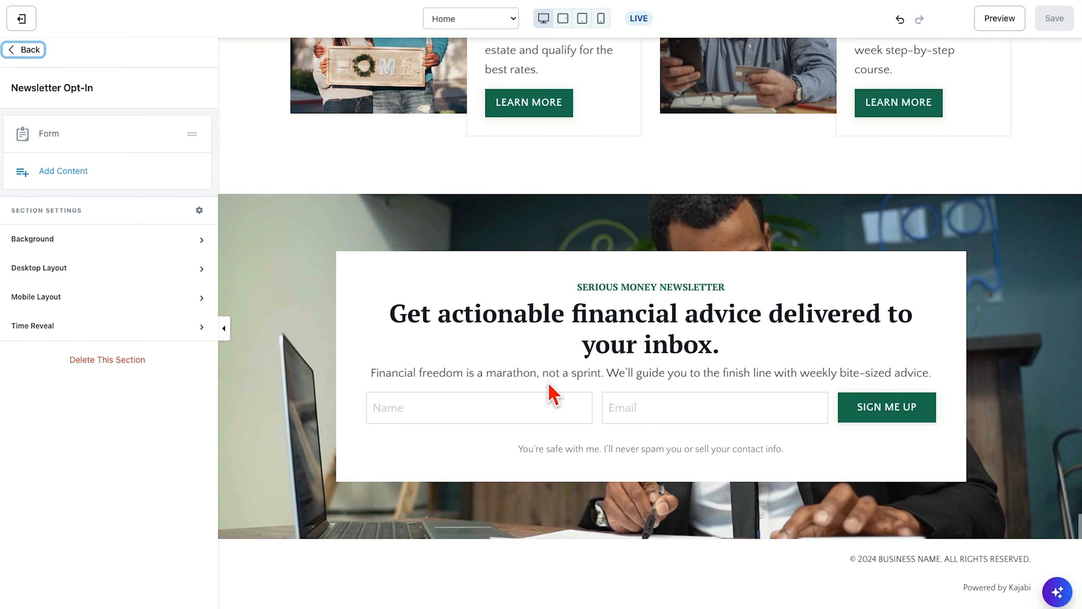
- Add a 3 Column Text section to the end of the Home page, below Newsletter Opt-In
{"action": "left_click", "coordinate": [24, 50]}
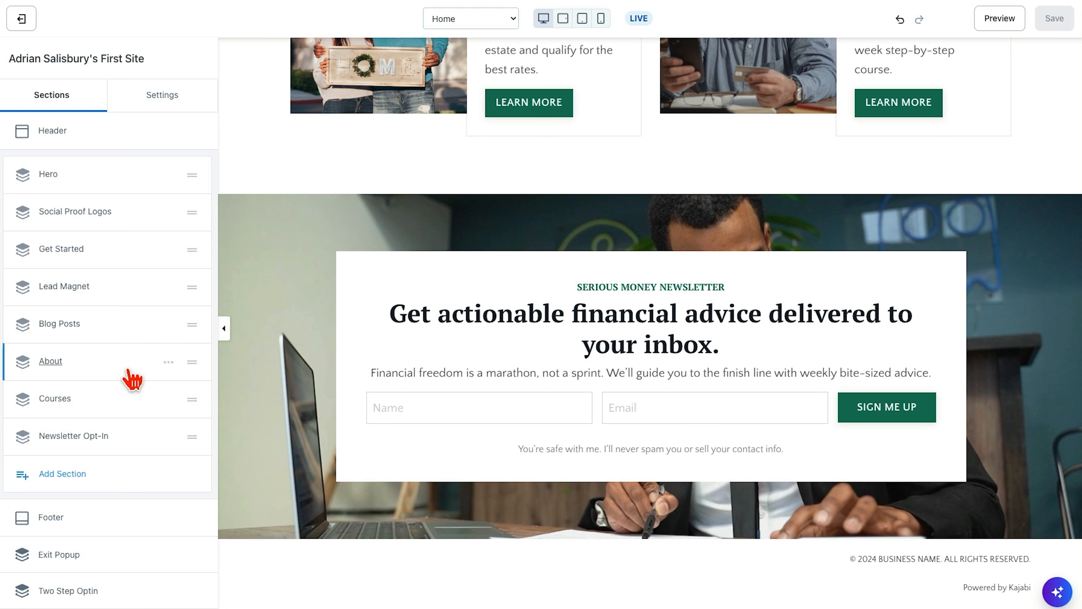
{"action": "left_click", "coordinate": [71, 477]}
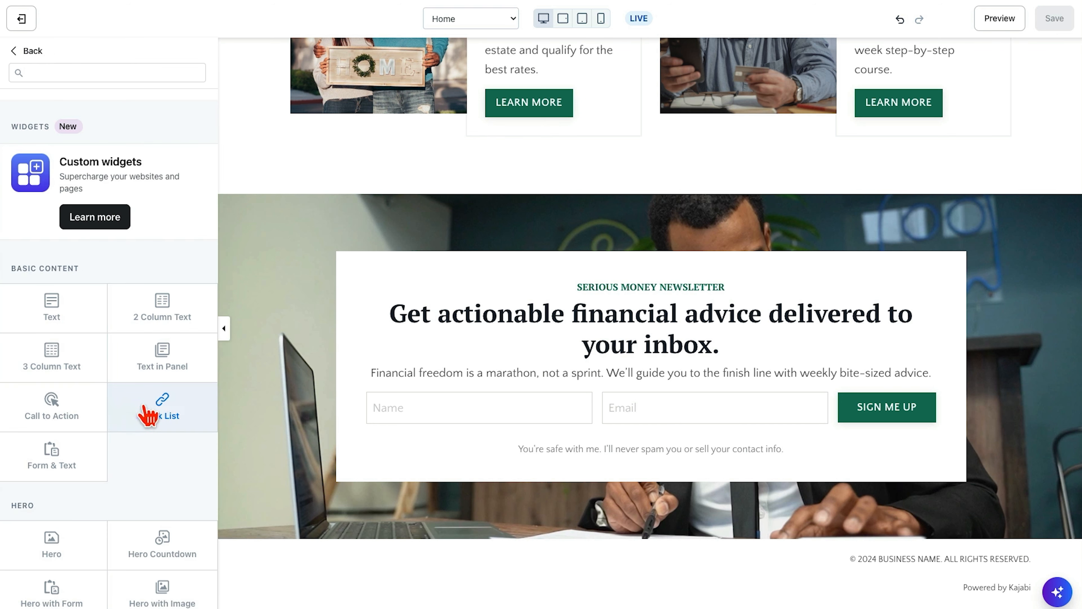
{"action": "left_click", "coordinate": [47, 351]}
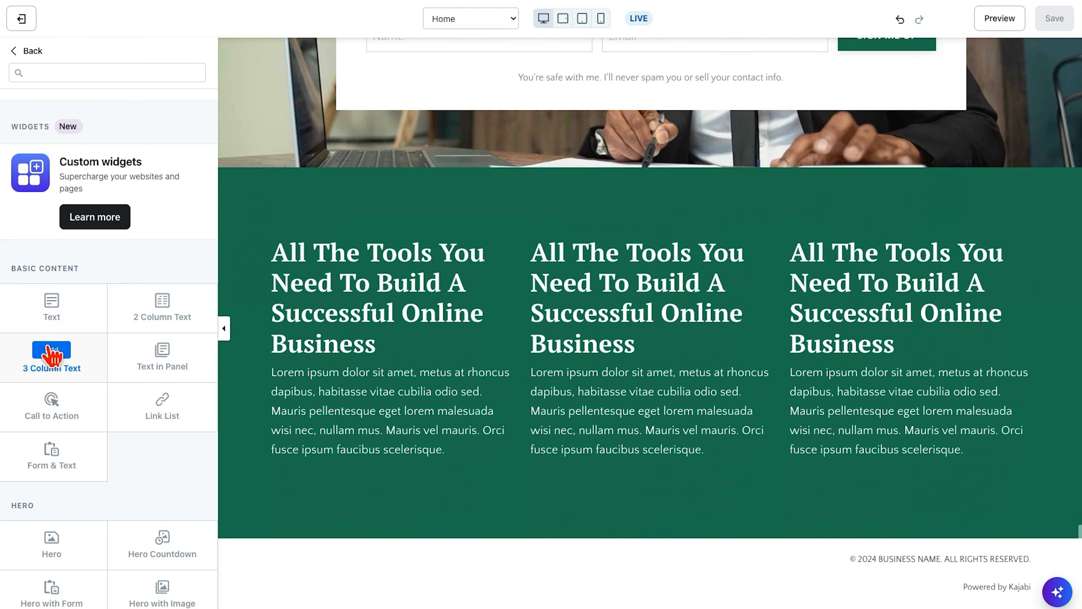
{"action": "left_click", "coordinate": [51, 350]}
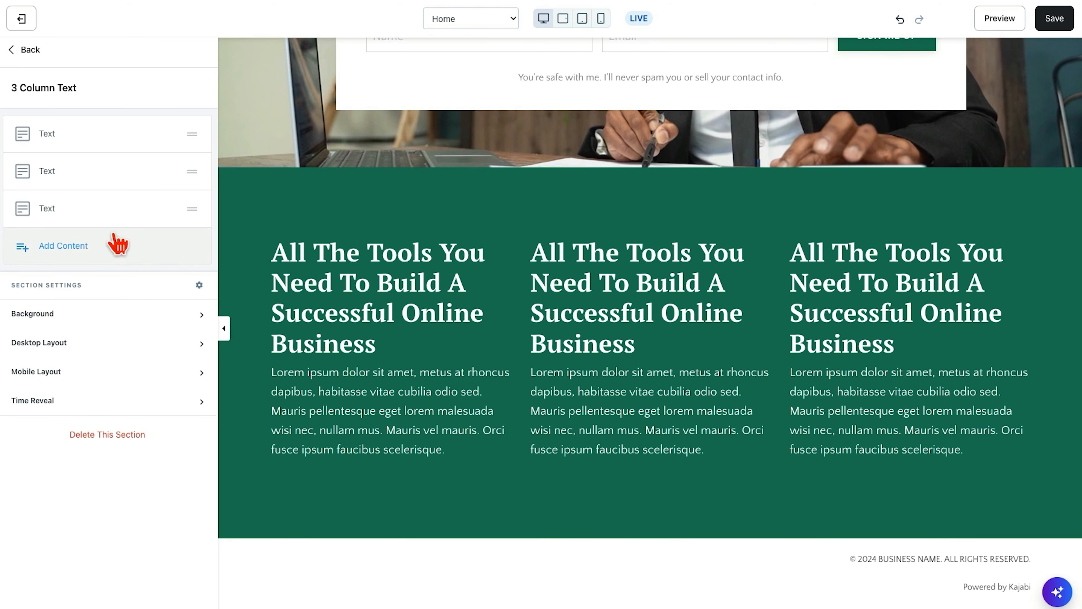
- Move the 3 Column Text section up so it sits between Hero and Social Proof Logos
{"action": "left_click", "coordinate": [30, 50]}
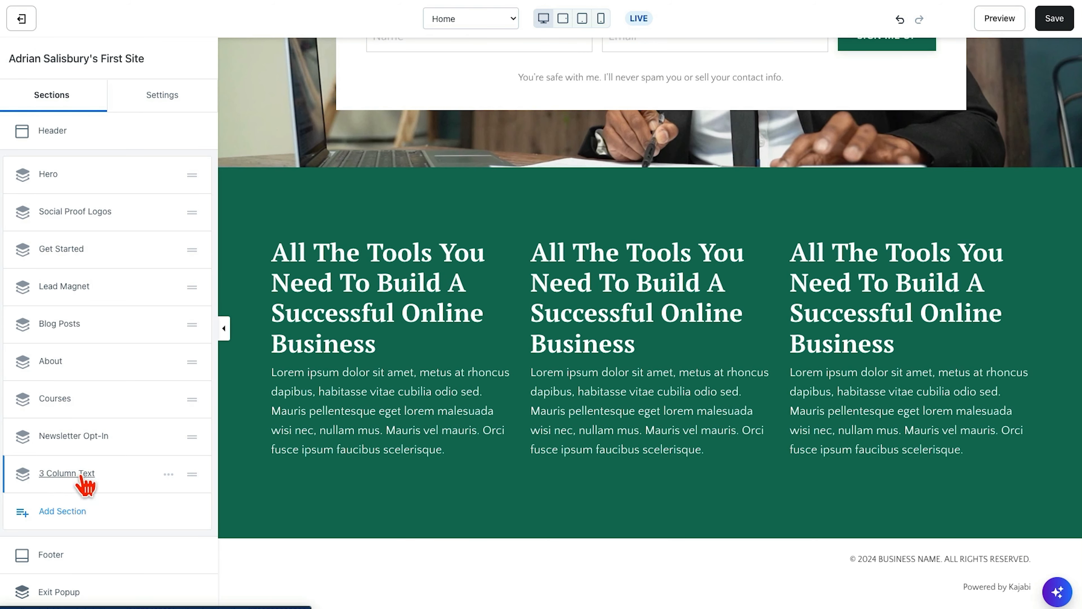
{"action": "left_click_drag", "start_coordinate": [190, 473], "coordinate": [193, 215]}
{"action": "scroll", "coordinate": [633, 324], "scroll_direction": "down", "scroll_amount": 7}
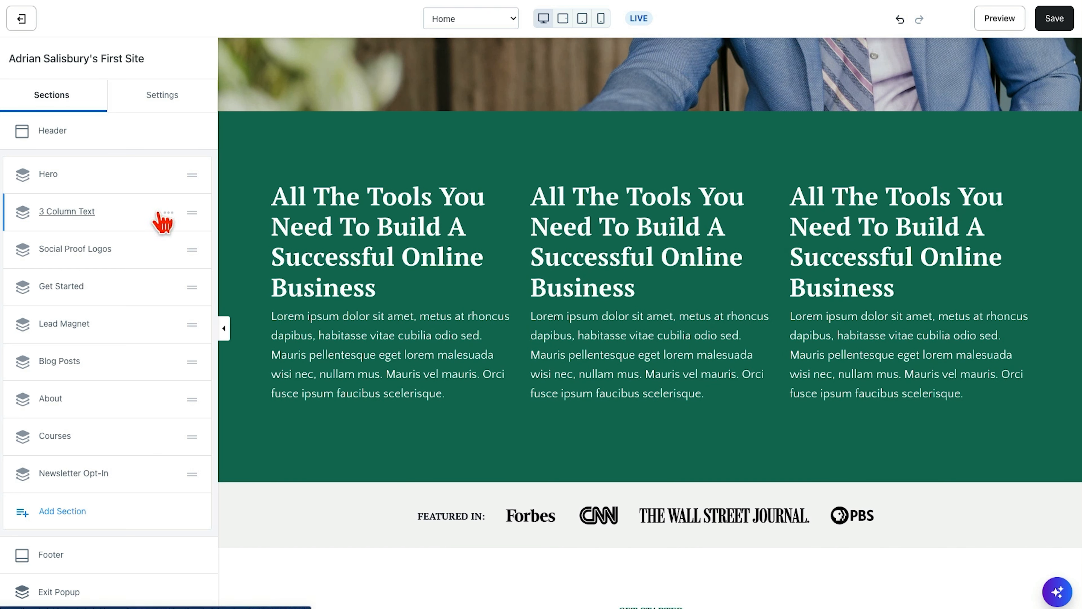
- Hide the 3 Column Text section on the page and show it again
{"action": "left_click", "coordinate": [169, 213]}
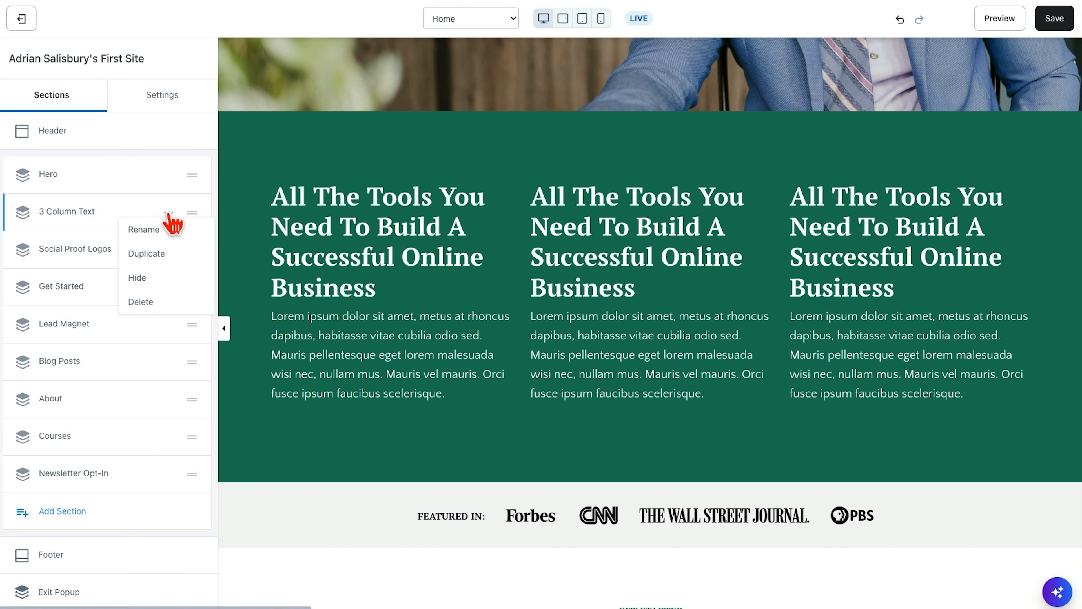
{"action": "left_click", "coordinate": [141, 281]}
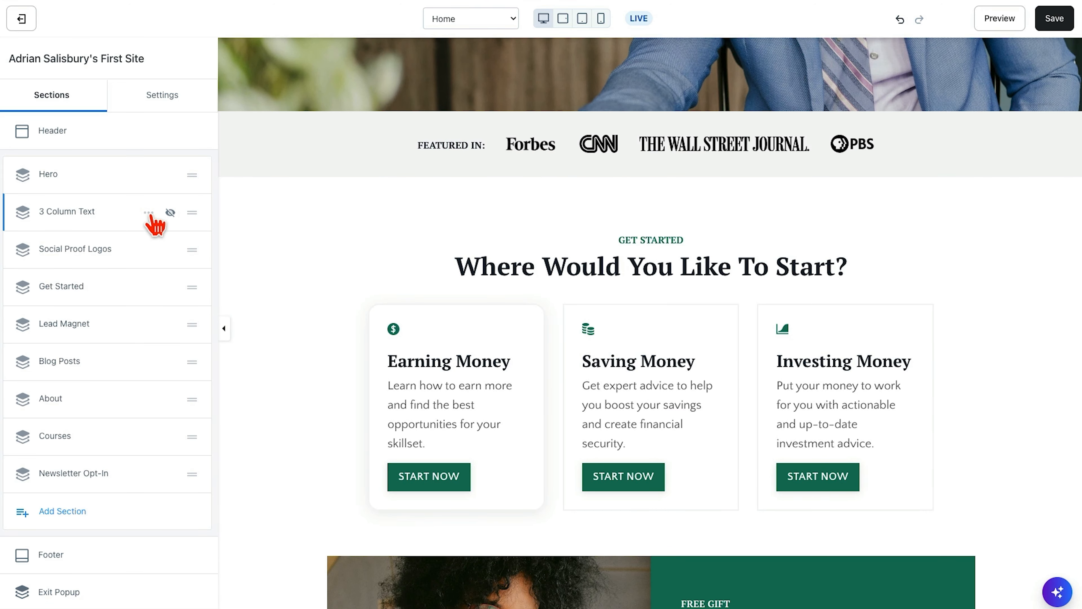
{"action": "left_click", "coordinate": [149, 213]}
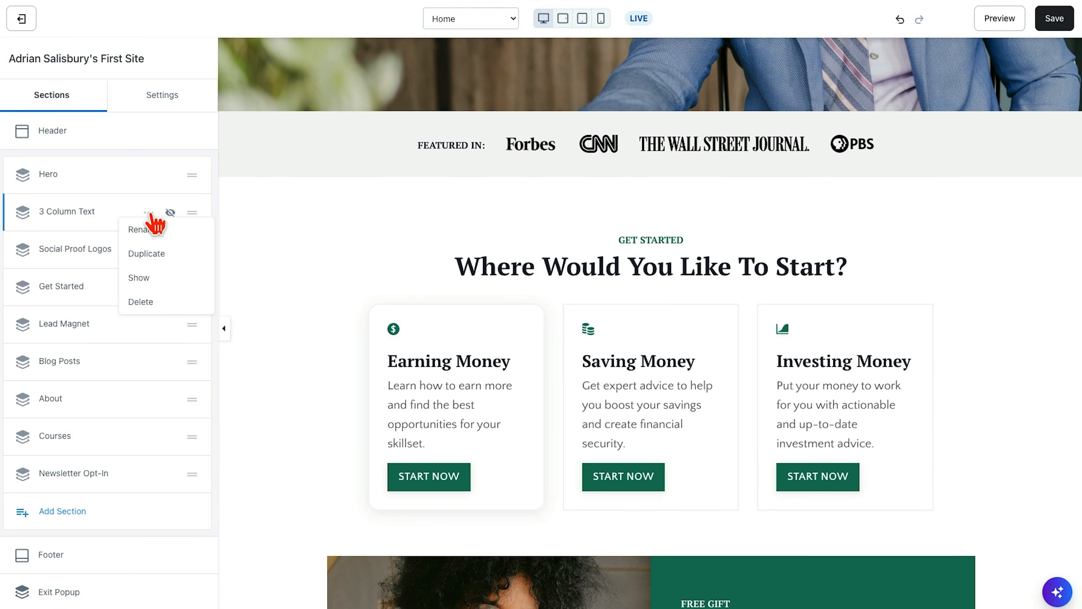
{"action": "left_click", "coordinate": [147, 278]}
- Check the 3 Column Text section's options, then open the section to view its text blocks and settings
{"action": "left_click", "coordinate": [169, 213]}
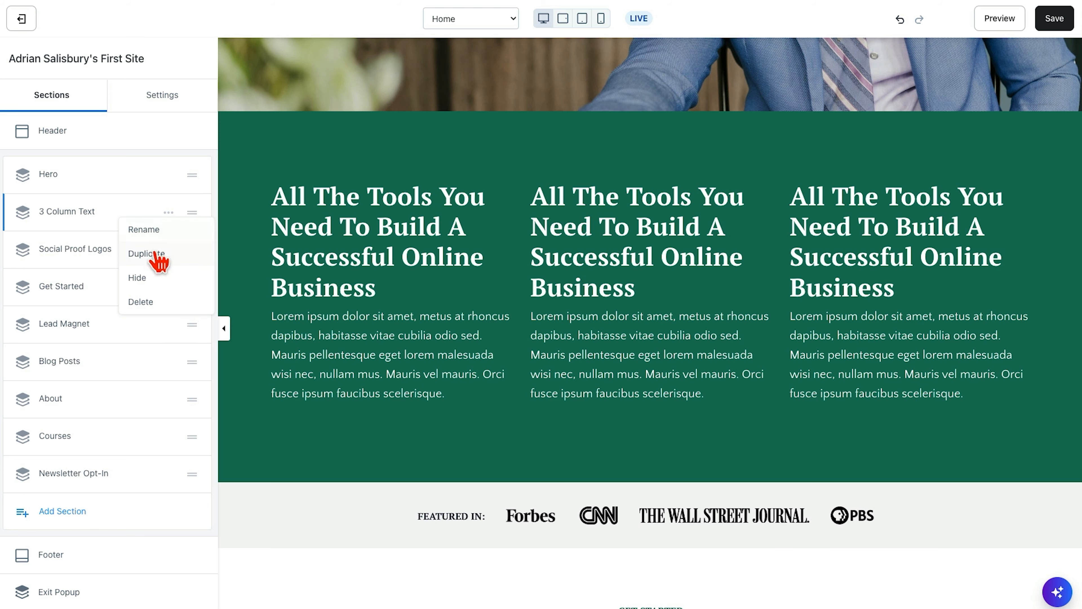
{"action": "left_click", "coordinate": [124, 213]}
{"action": "scroll", "coordinate": [356, 371], "scroll_direction": "down", "scroll_amount": 12}
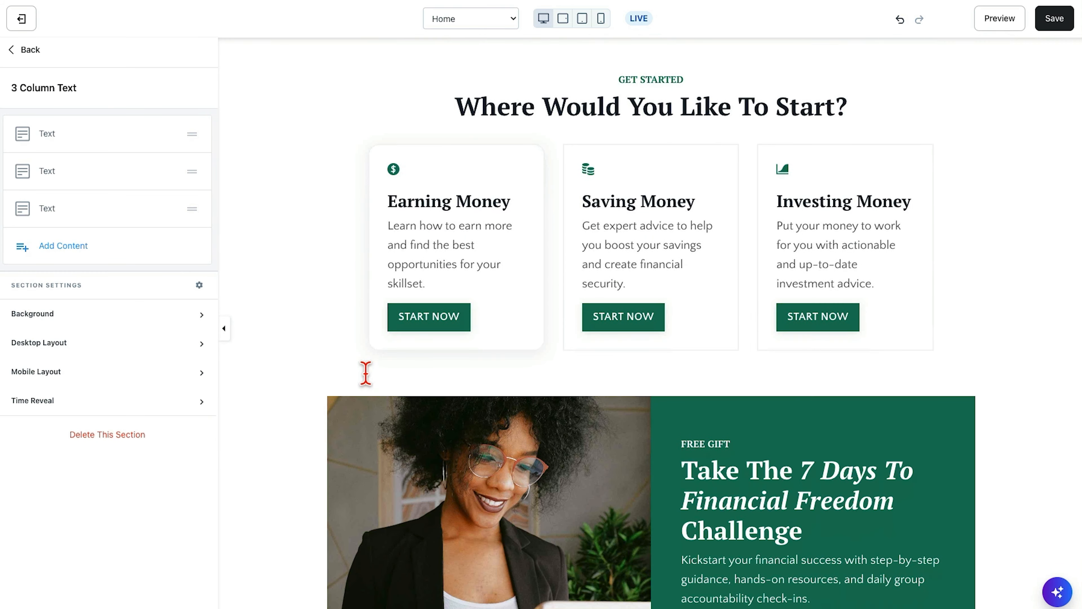
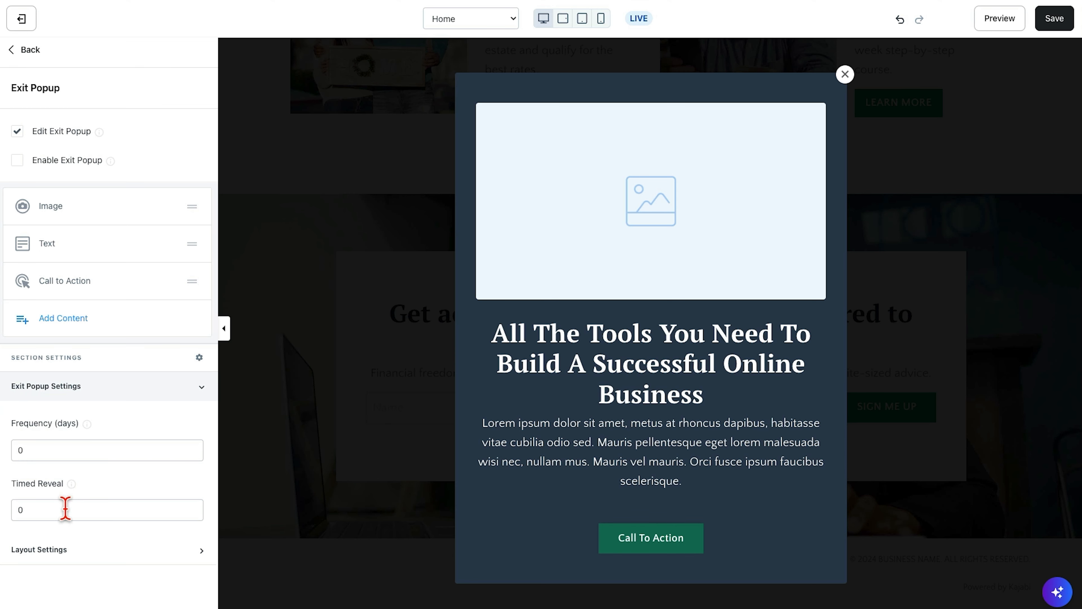
- Enable the Exit Popup and disable it again, stop editing it, and return to the site's section list
{"action": "mouse_move", "coordinate": [80, 487]}
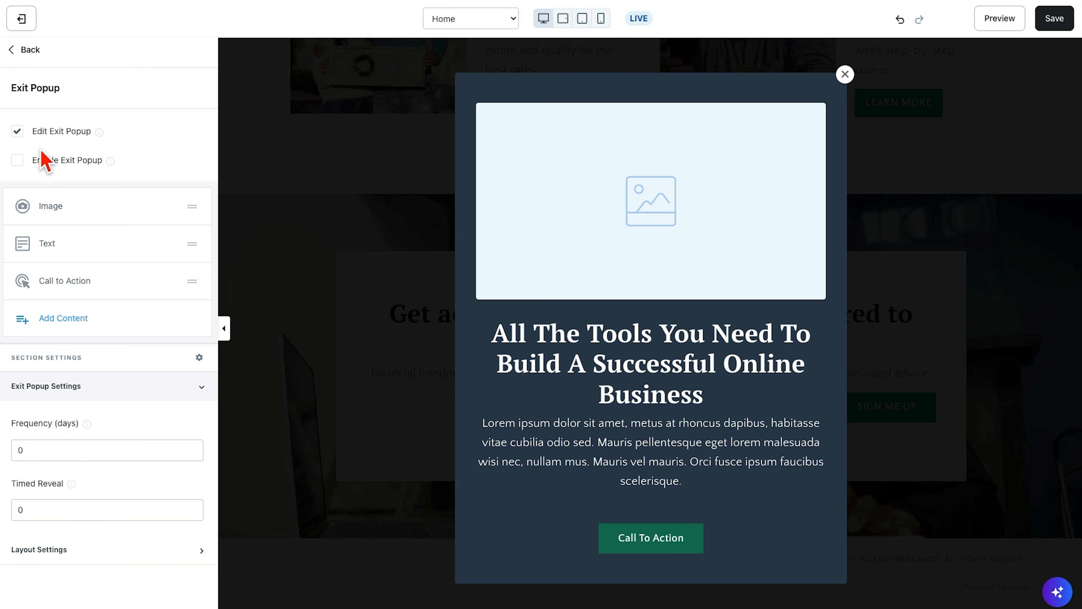
{"action": "left_click", "coordinate": [17, 161]}
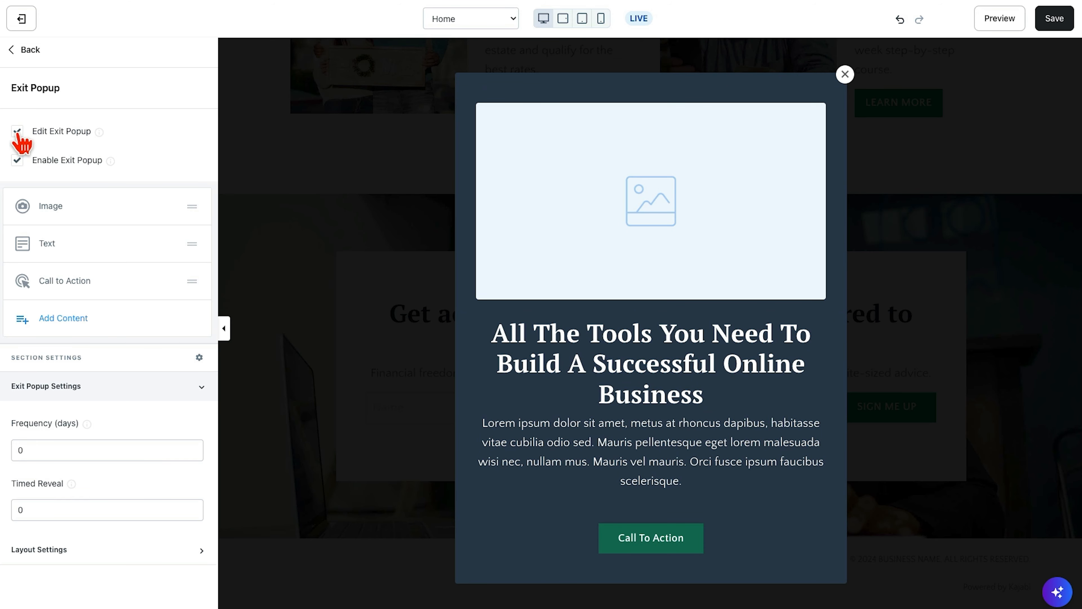
{"action": "left_click", "coordinate": [17, 161]}
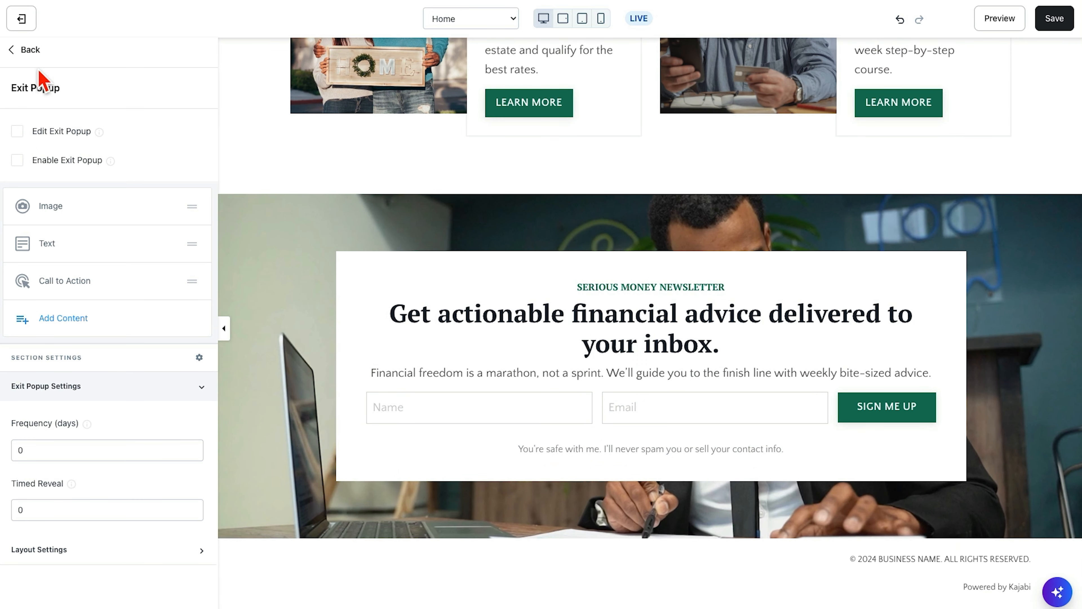
{"action": "left_click", "coordinate": [19, 50]}
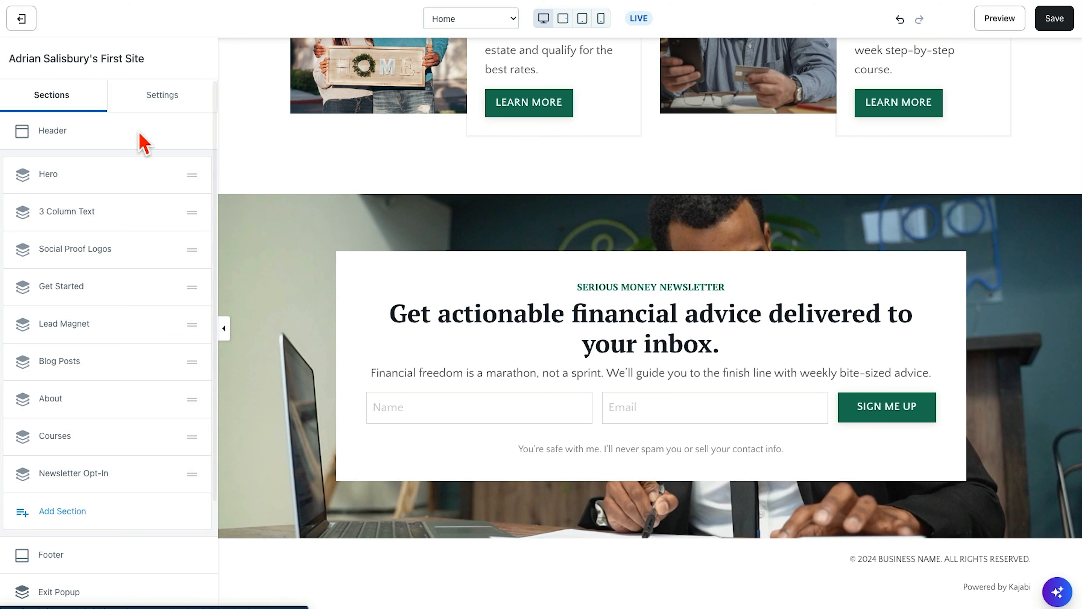
- Open the site's general settings, view the Favicon image option, and return to the settings list
{"action": "left_click", "coordinate": [162, 96]}
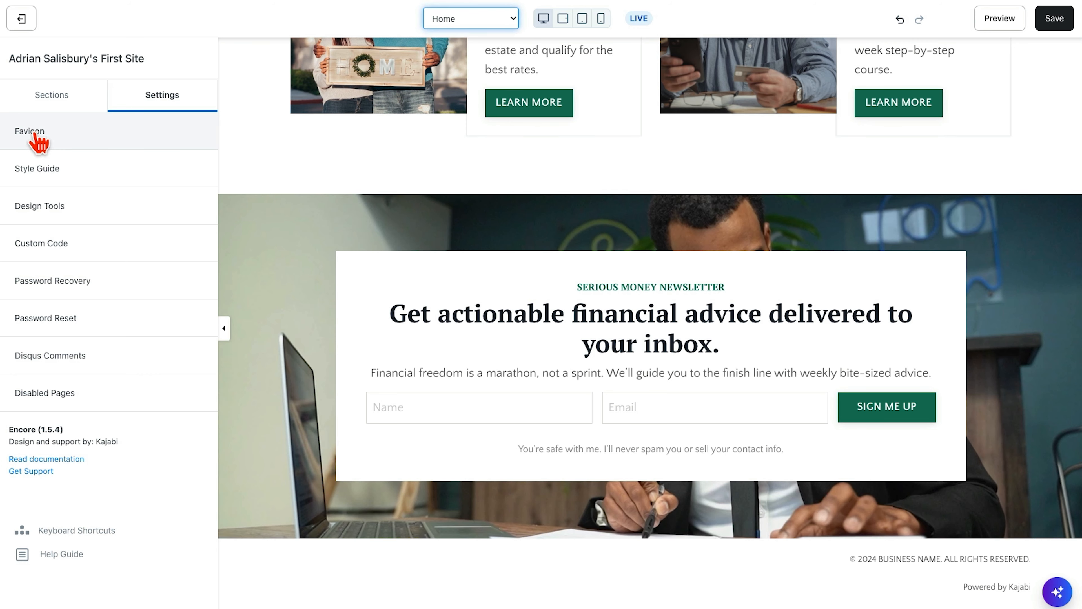
{"action": "left_click", "coordinate": [36, 136]}
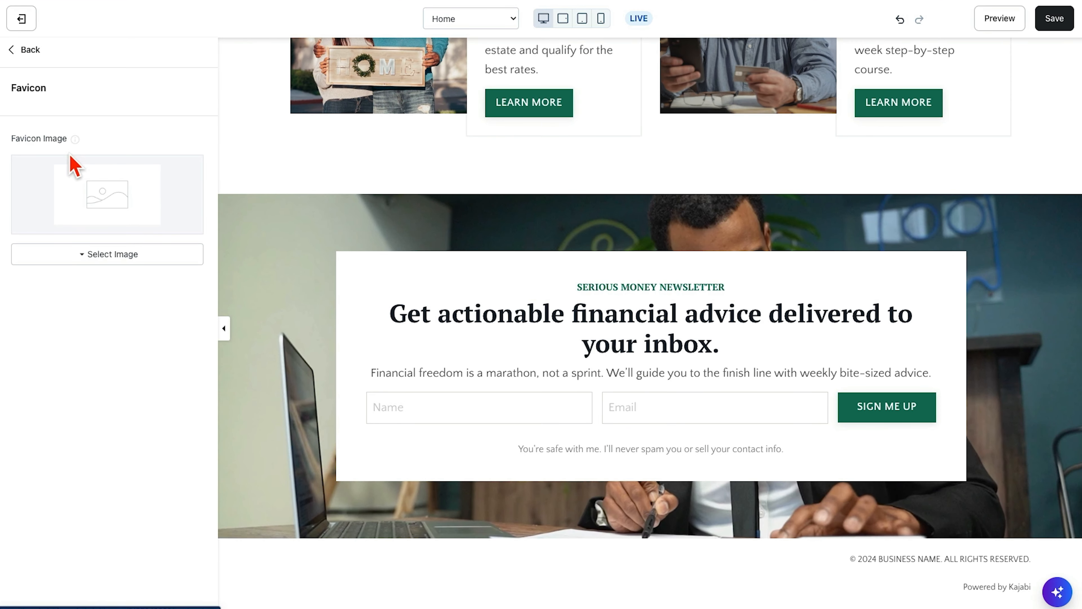
{"action": "mouse_move", "coordinate": [94, 290]}
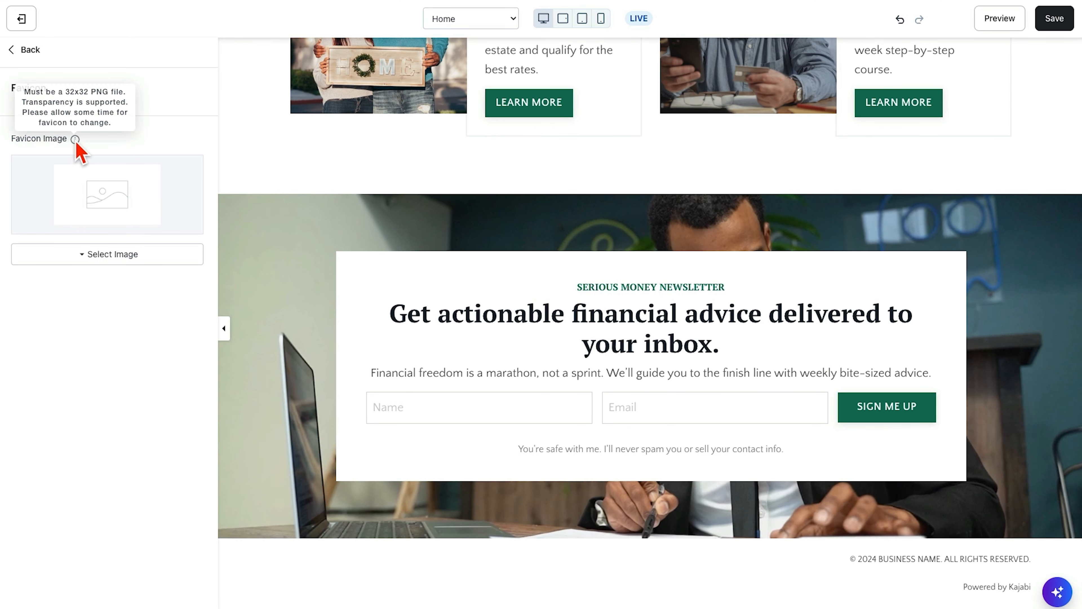
{"action": "left_click", "coordinate": [26, 50]}
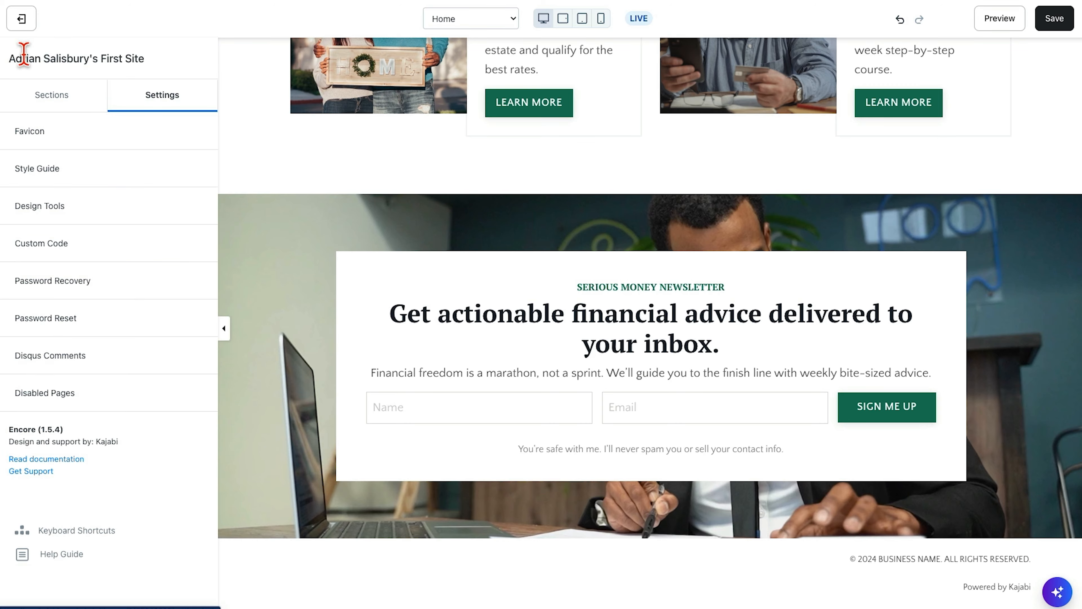
- In the Style Guide, set the Button Background Color to the orange swatch and save the page
{"action": "left_click", "coordinate": [42, 173]}
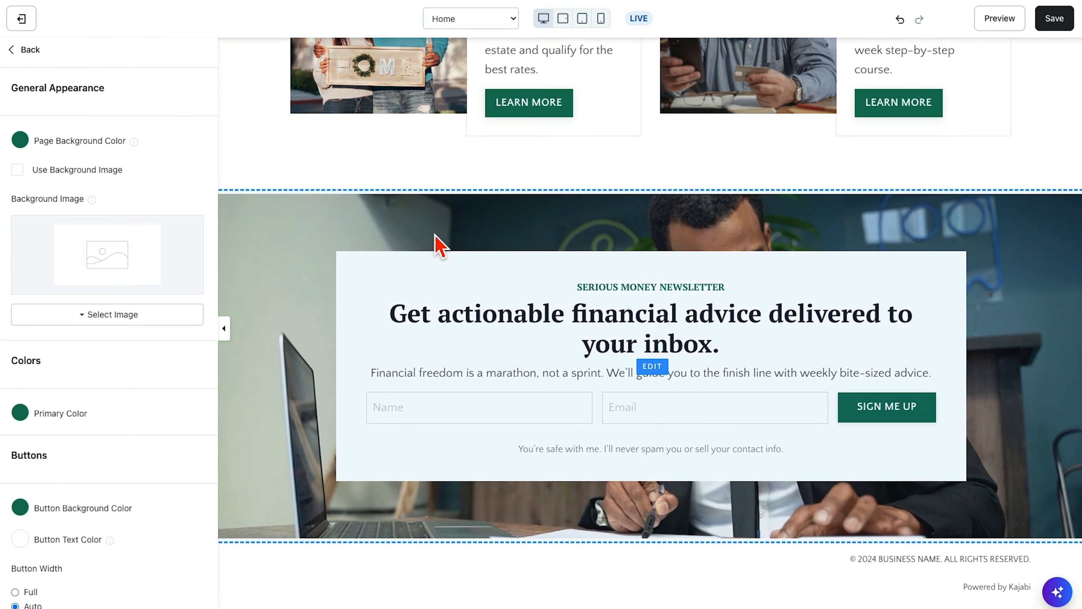
{"action": "scroll", "coordinate": [434, 242], "scroll_direction": "up", "scroll_amount": 15}
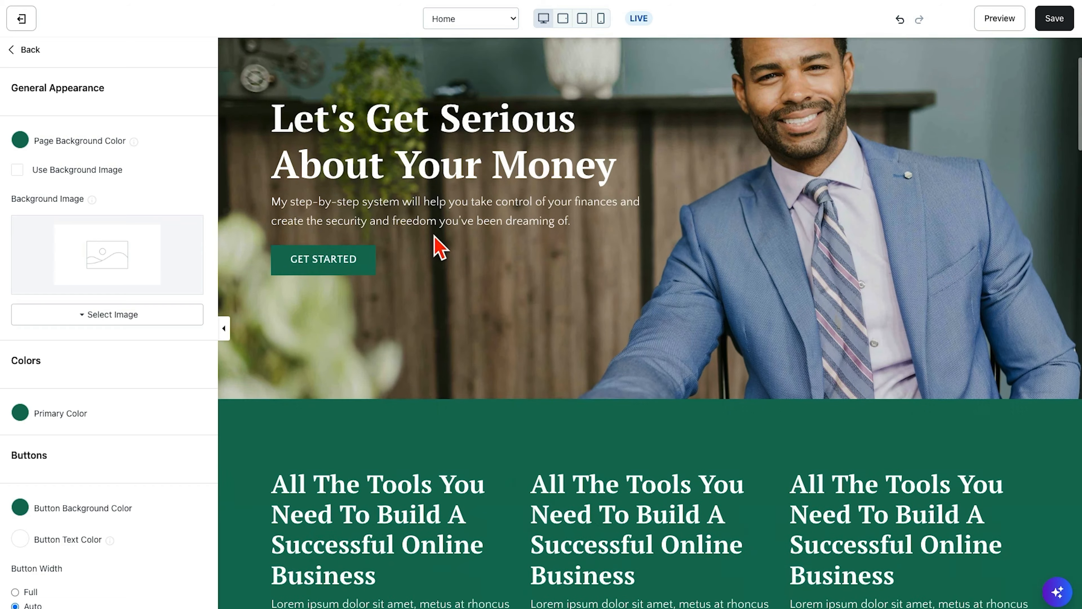
{"action": "scroll", "coordinate": [435, 244], "scroll_direction": "down", "scroll_amount": 10}
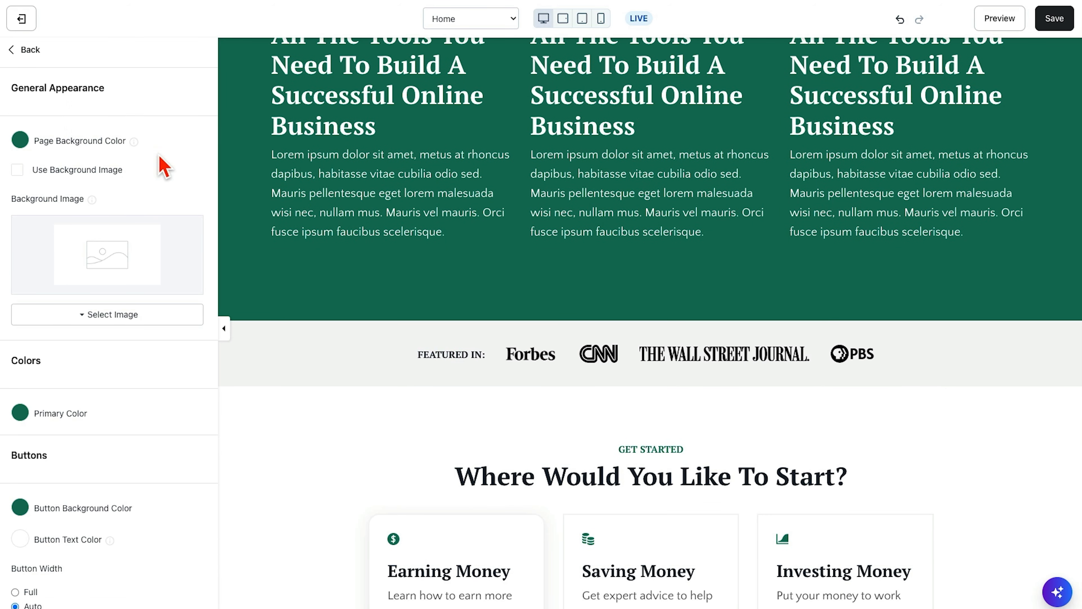
{"action": "scroll", "coordinate": [128, 213], "scroll_direction": "down", "scroll_amount": 8}
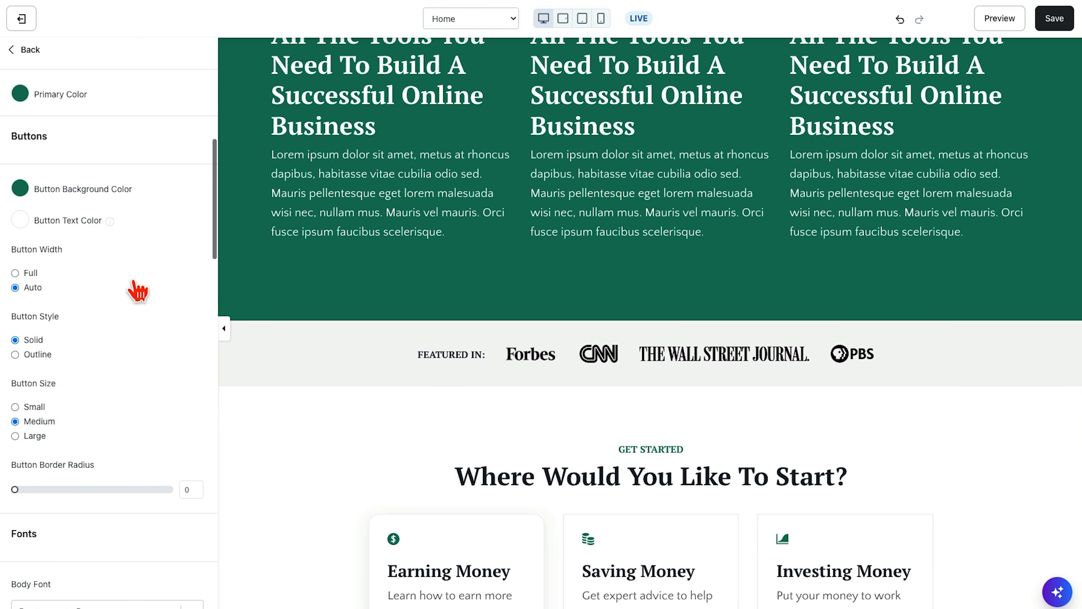
{"action": "scroll", "coordinate": [507, 362], "scroll_direction": "down", "scroll_amount": 10}
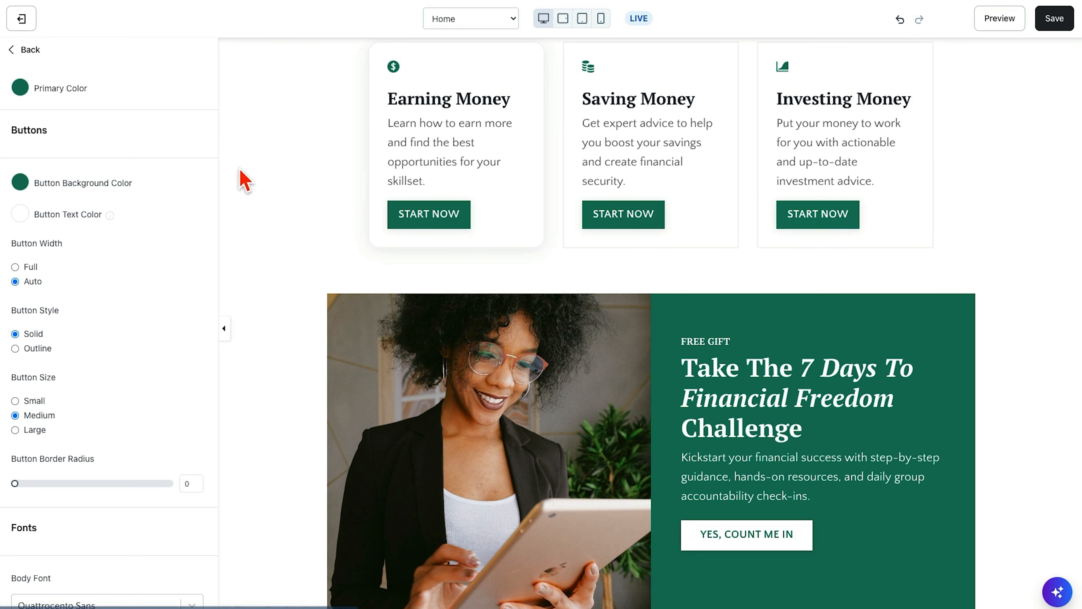
{"action": "left_click", "coordinate": [20, 183]}
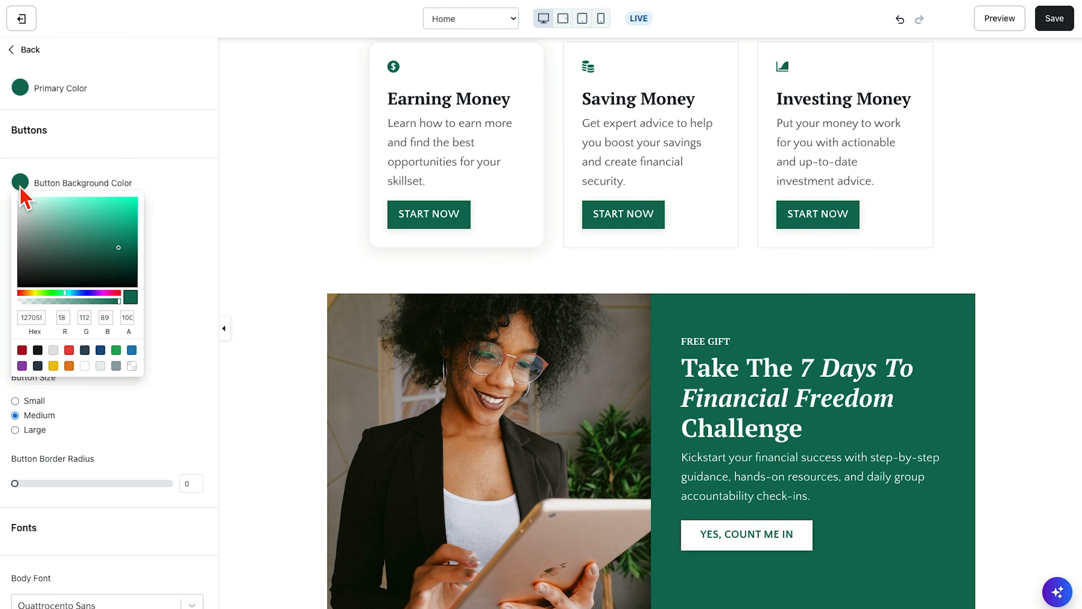
{"action": "left_click", "coordinate": [69, 366]}
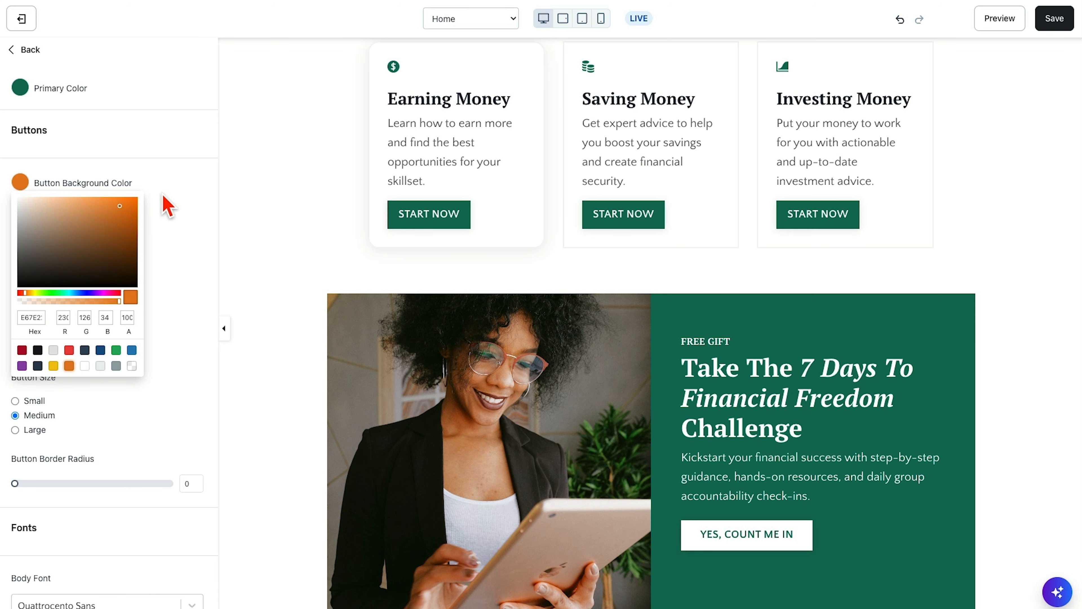
{"action": "left_click", "coordinate": [170, 196]}
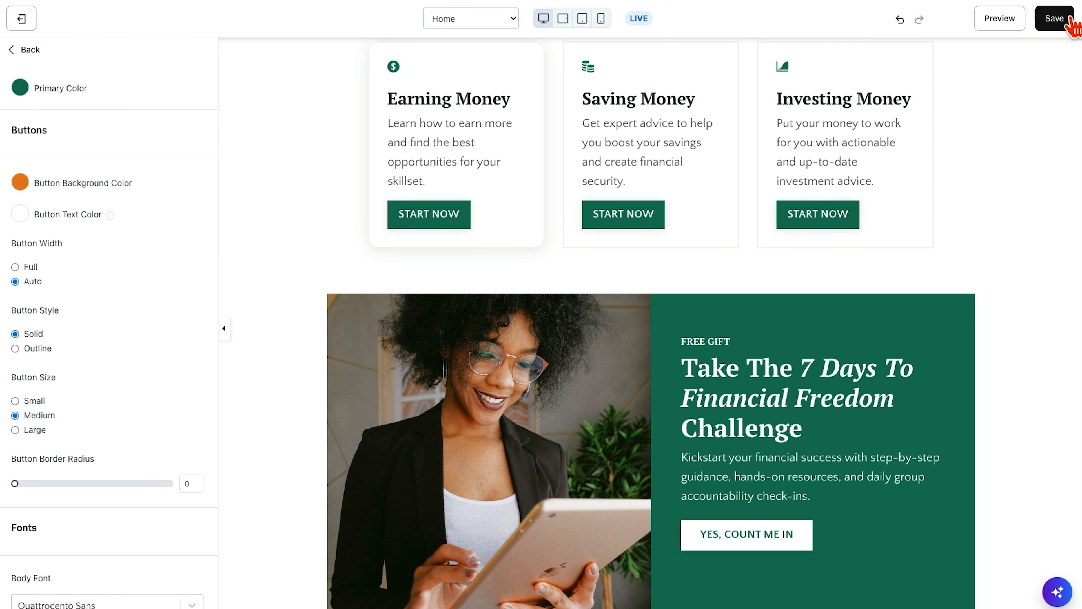
{"action": "left_click", "coordinate": [1060, 23]}
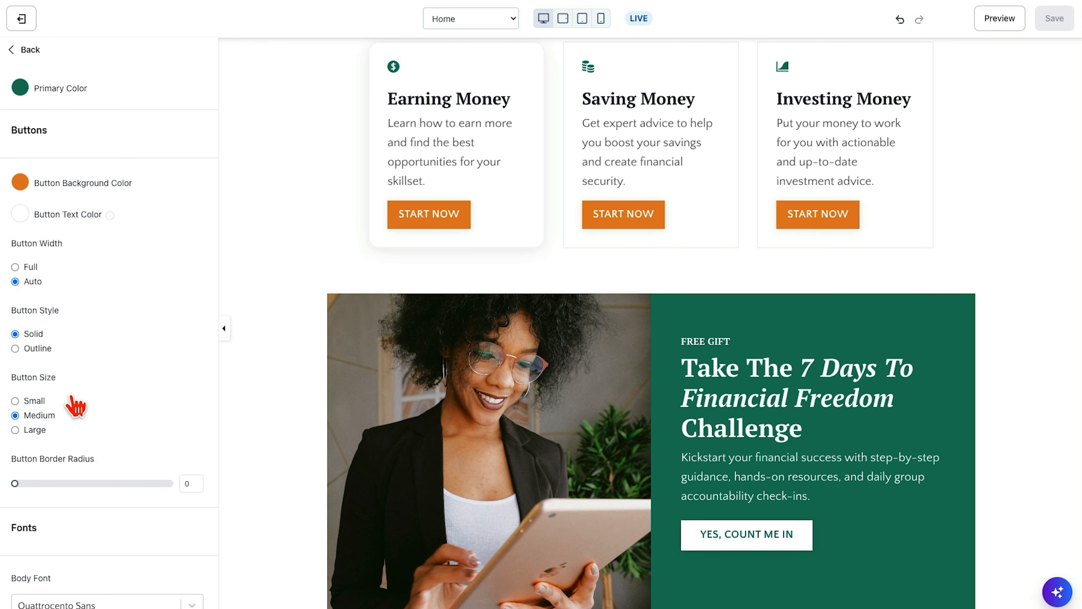
- Set the Button Style to Outline, save the page, and undo the last change
{"action": "left_click", "coordinate": [15, 348]}
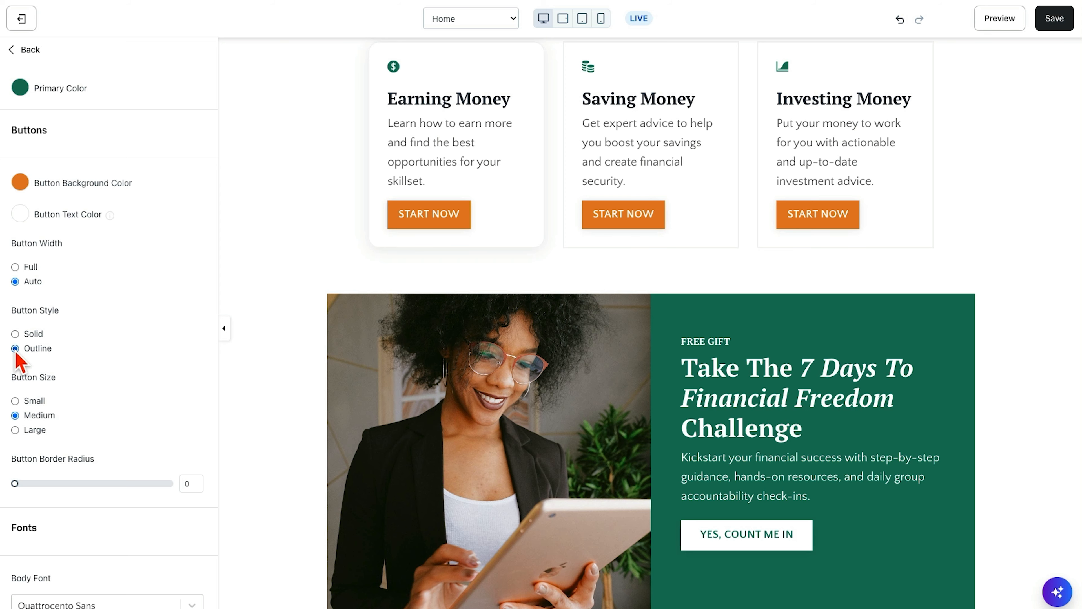
{"action": "left_click", "coordinate": [1053, 22]}
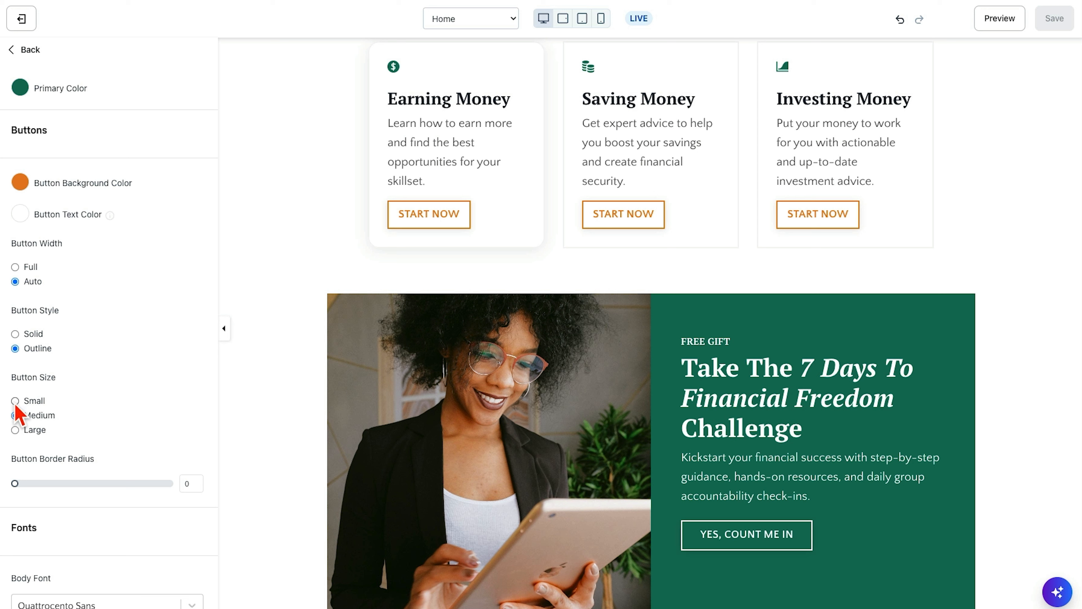
{"action": "left_click", "coordinate": [903, 23]}
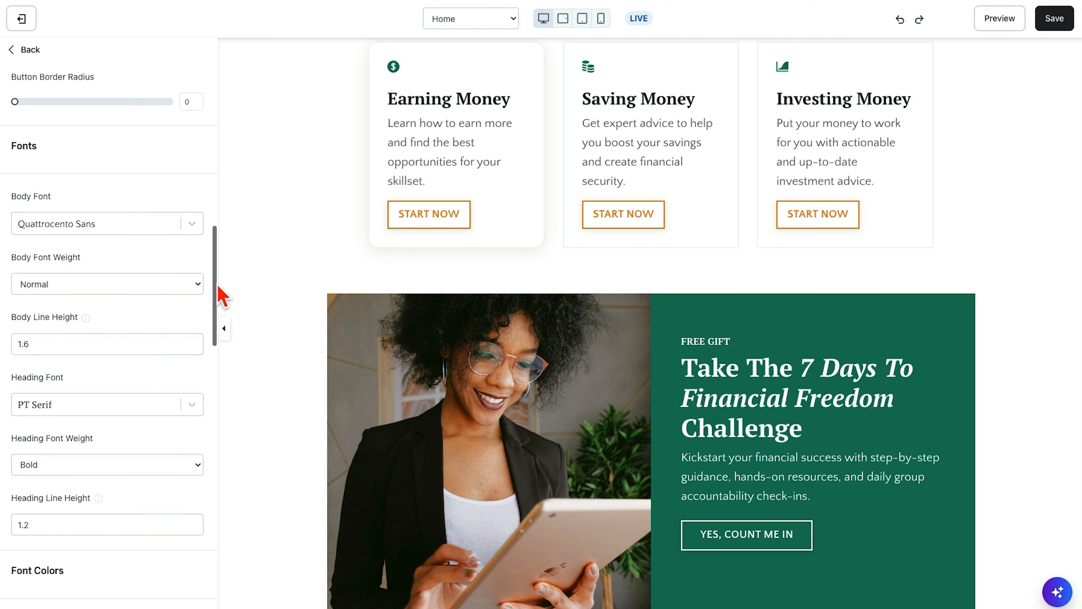
- Look through the available Body Font choices without picking one, and review the remaining font settings
{"action": "left_click", "coordinate": [125, 223]}
{"action": "scroll", "coordinate": [120, 346], "scroll_direction": "down", "scroll_amount": 5}
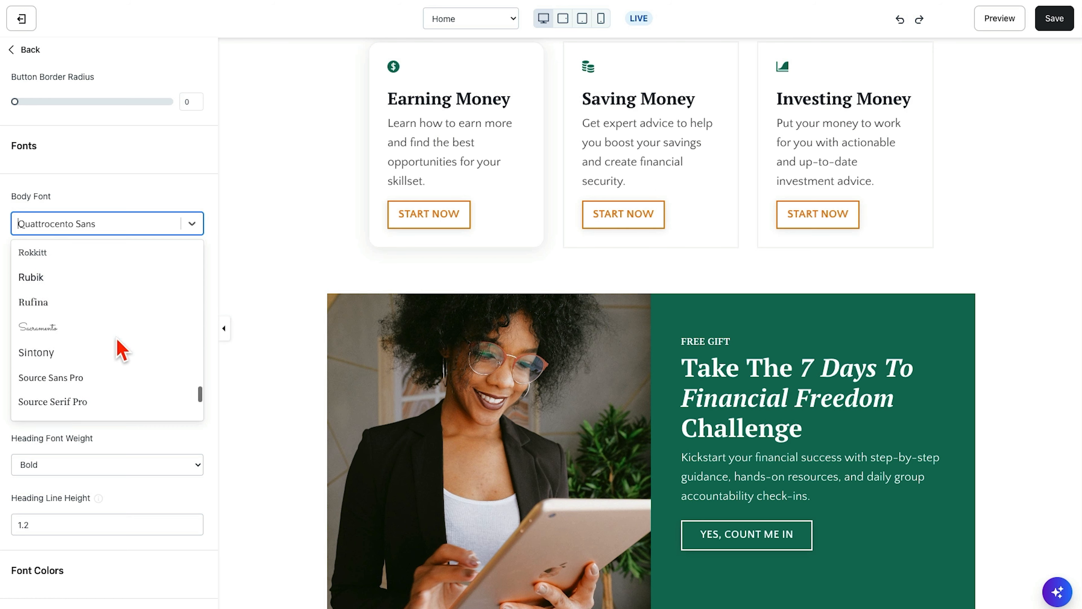
{"action": "scroll", "coordinate": [121, 347], "scroll_direction": "down", "scroll_amount": 2}
{"action": "scroll", "coordinate": [120, 347], "scroll_direction": "up", "scroll_amount": 20}
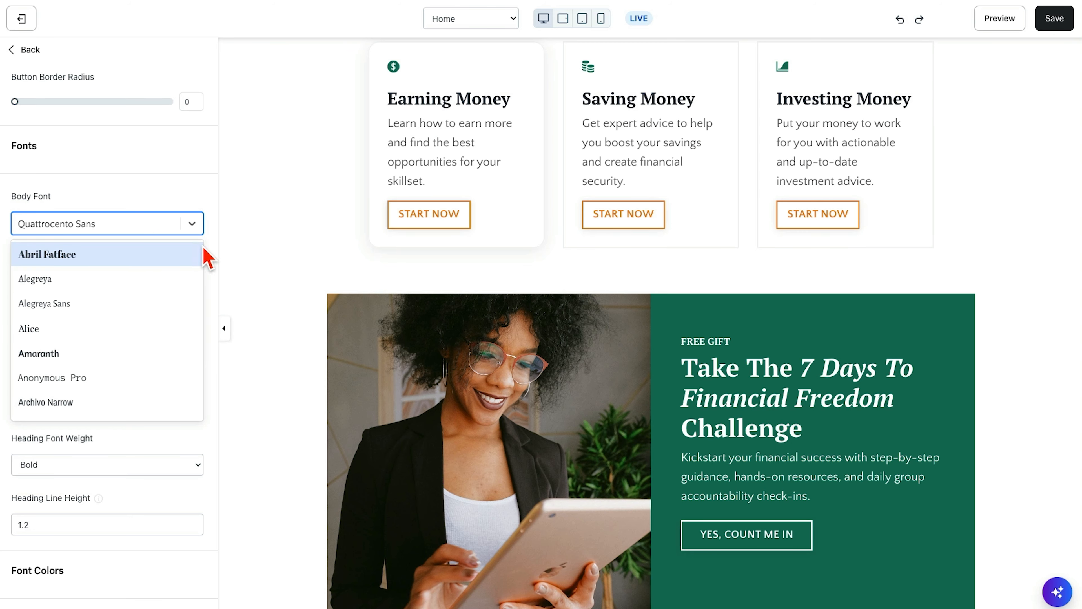
{"action": "left_click", "coordinate": [208, 257]}
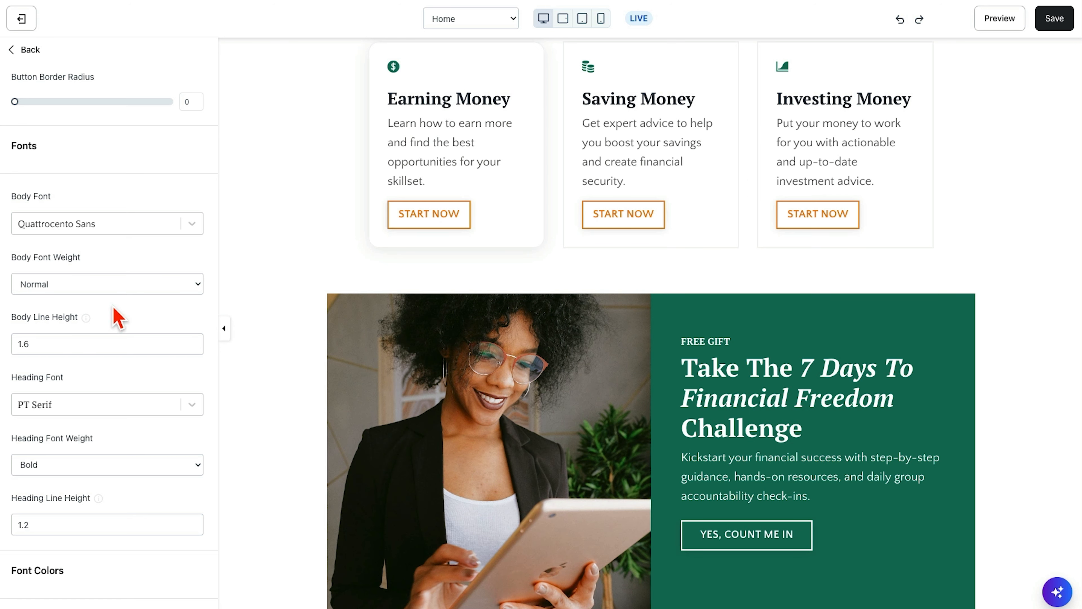
{"action": "scroll", "coordinate": [113, 299], "scroll_direction": "down", "scroll_amount": 3}
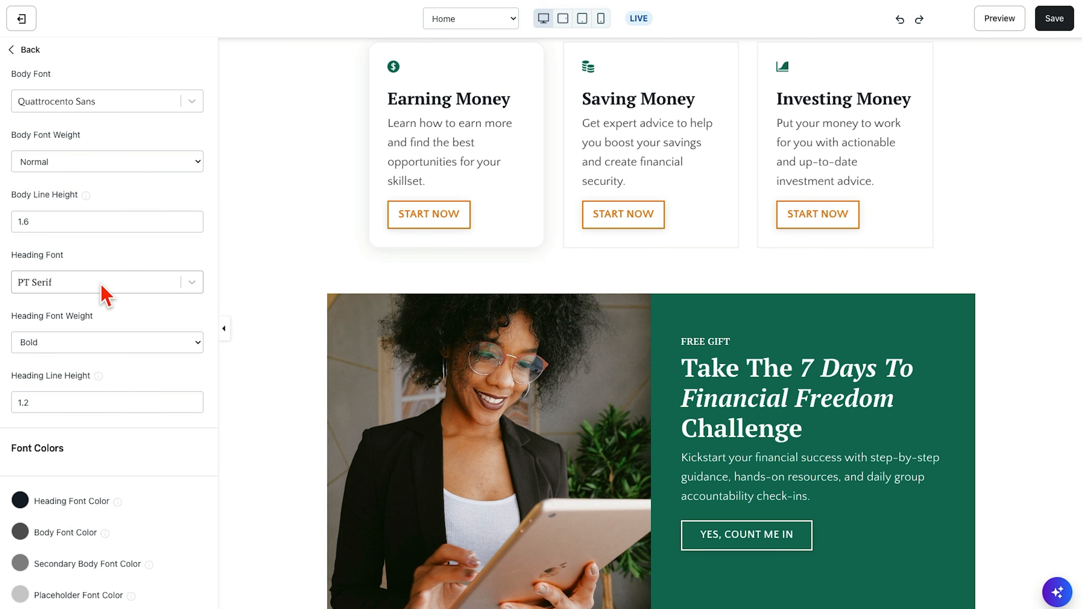
- View the Earning Money block's source code to examine its h4 heading and paragraph tags, then cancel and return to the site settings
{"action": "left_click", "coordinate": [433, 105]}
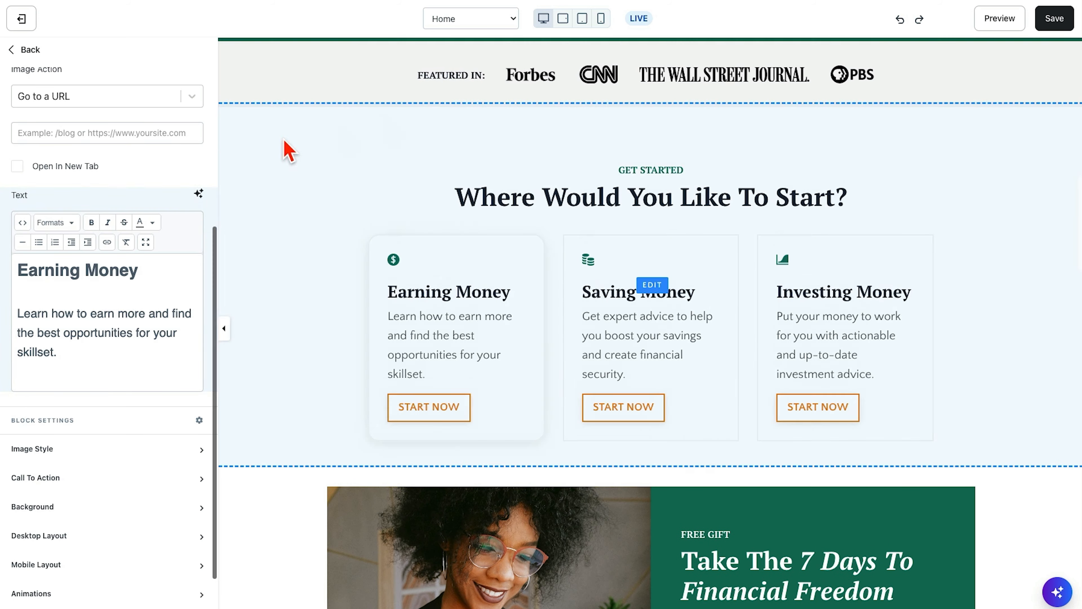
{"action": "left_click", "coordinate": [22, 222]}
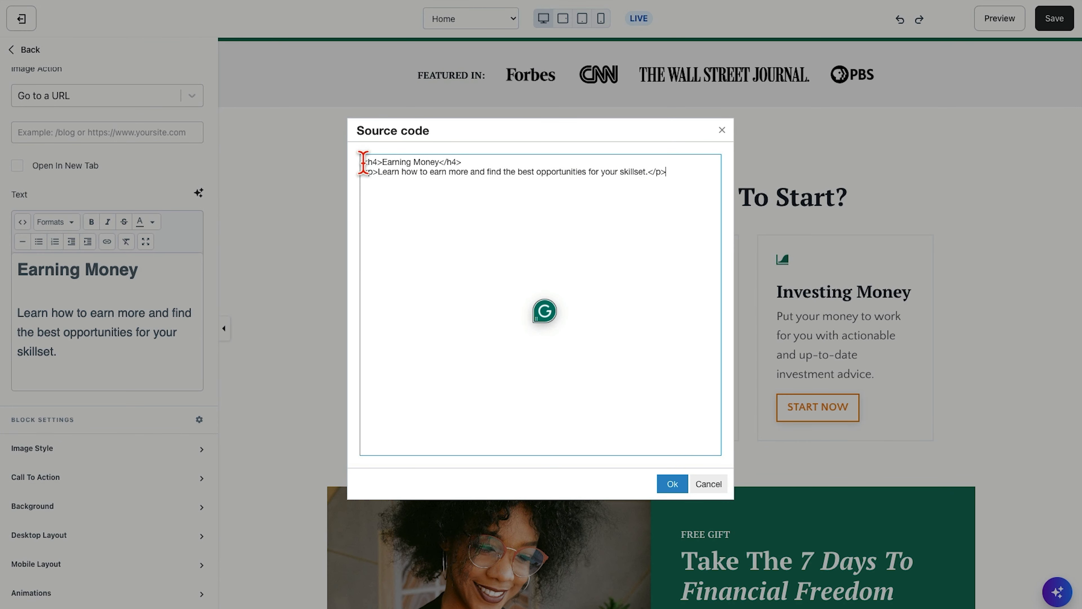
{"action": "left_click_drag", "start_coordinate": [363, 162], "coordinate": [486, 160]}
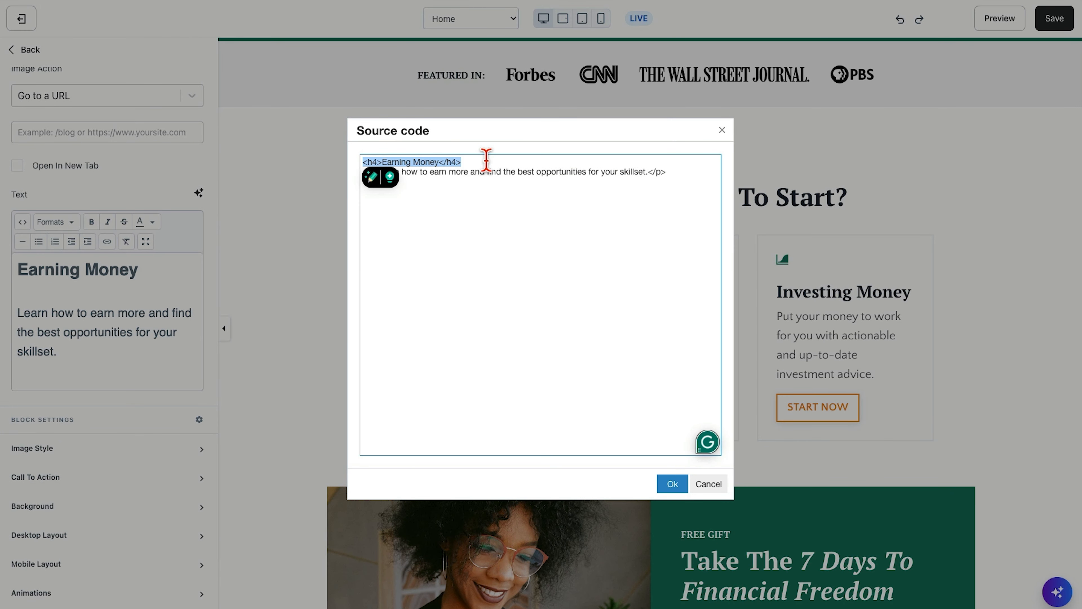
{"action": "left_click", "coordinate": [479, 203]}
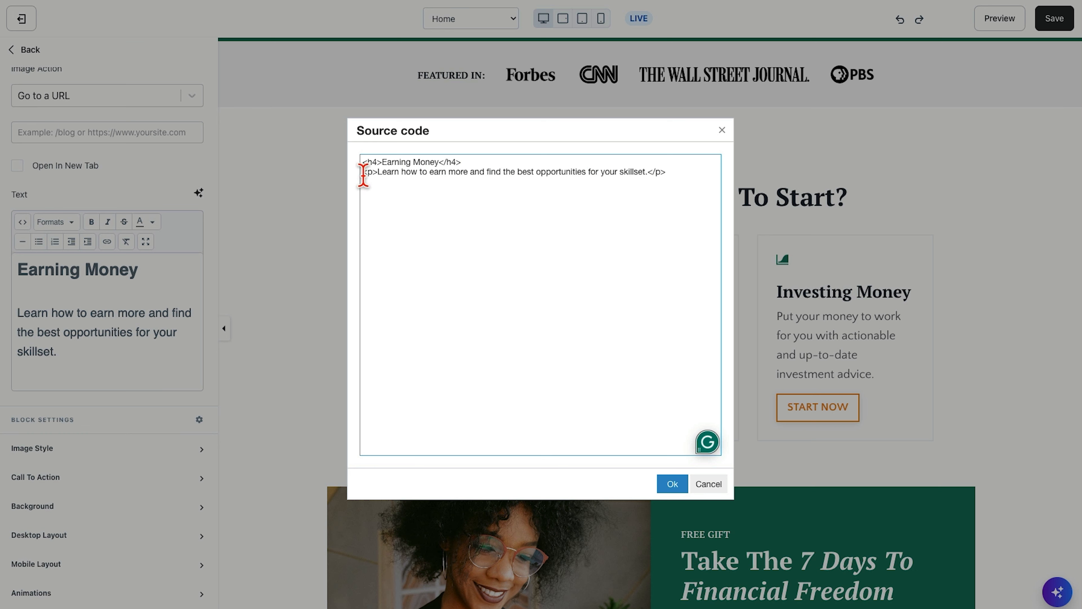
{"action": "left_click_drag", "start_coordinate": [362, 174], "coordinate": [673, 178]}
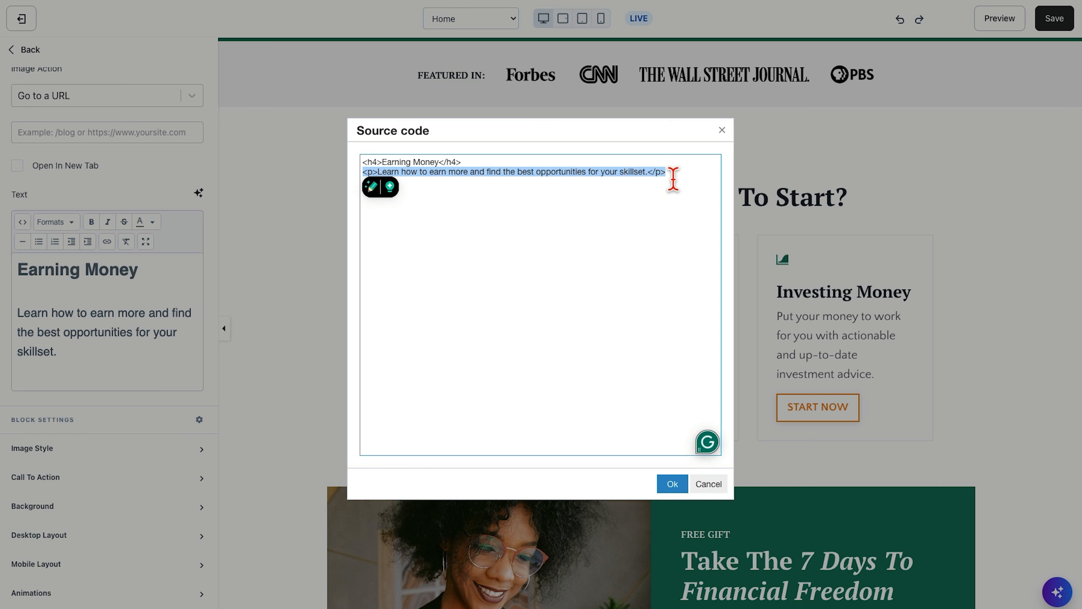
{"action": "left_click", "coordinate": [707, 483]}
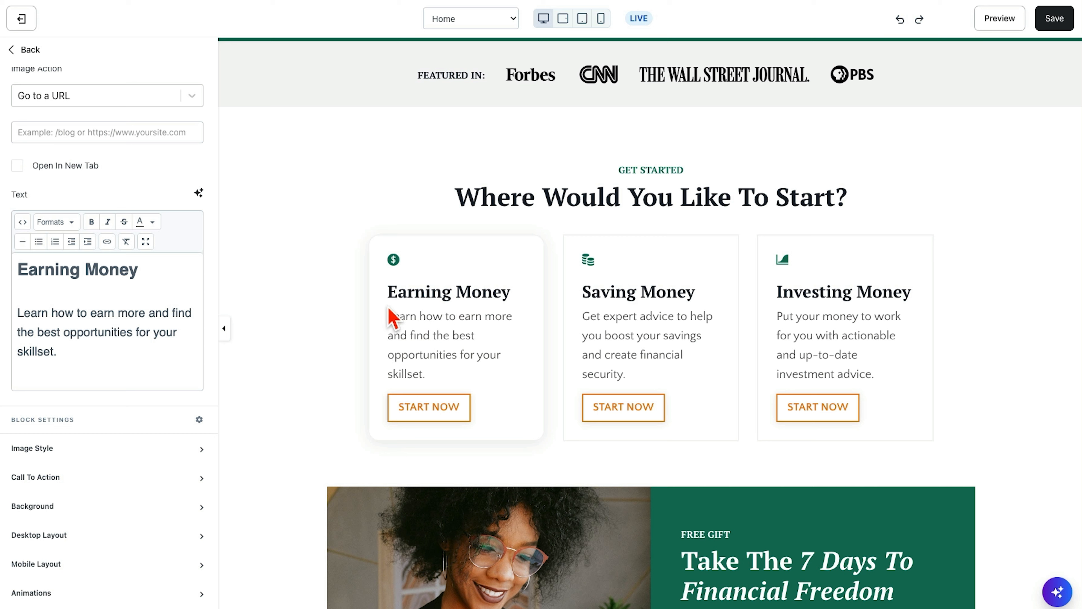
{"action": "left_click", "coordinate": [19, 49]}
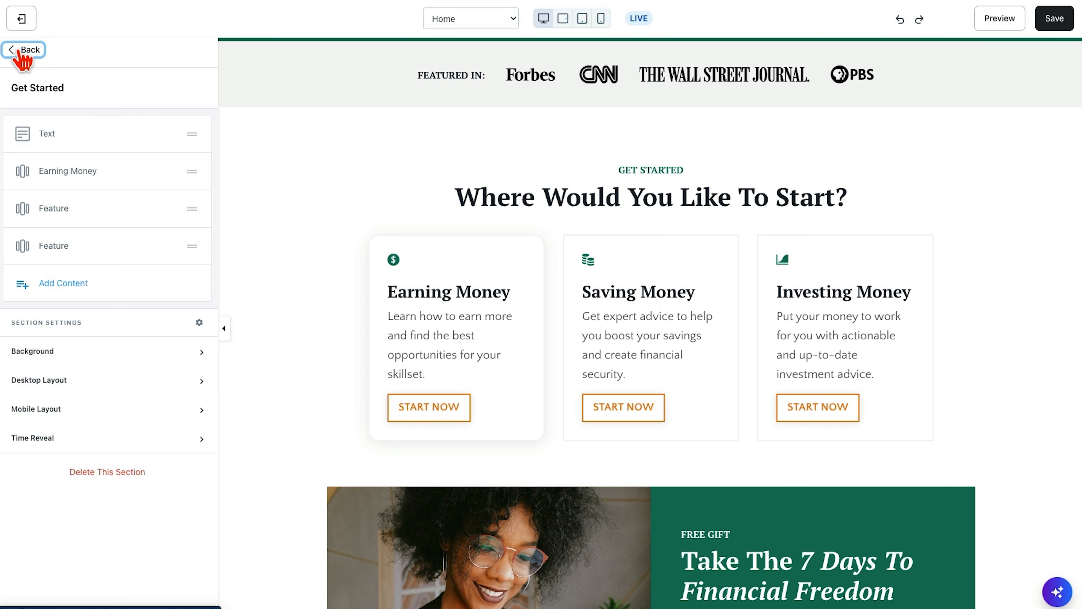
{"action": "left_click", "coordinate": [20, 49]}
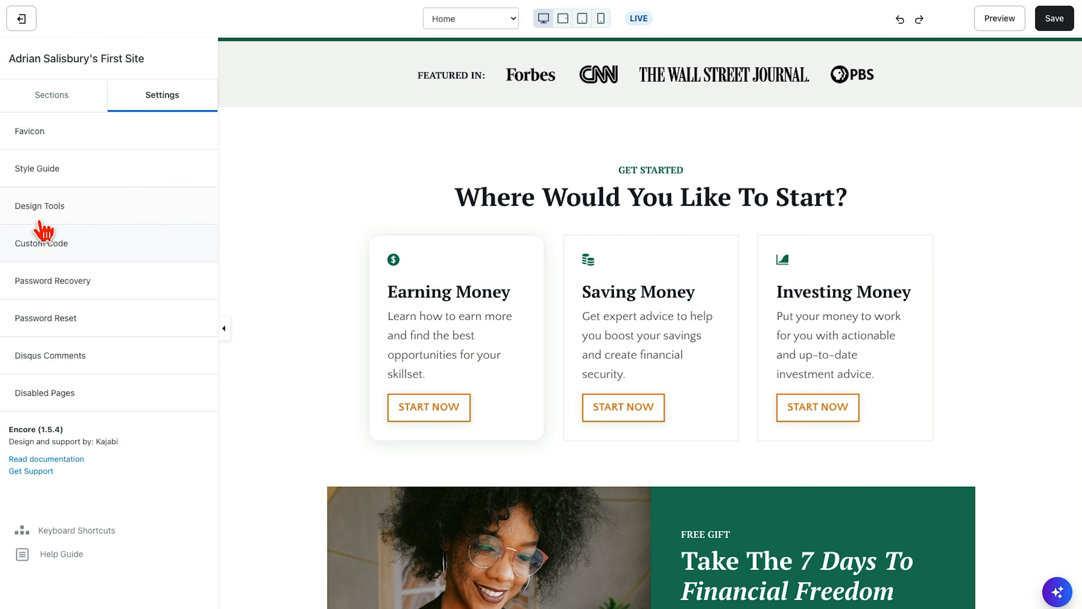
- Review the Style Guide's font colors and its desktop and mobile font sizes for headings and body text
{"action": "left_click", "coordinate": [36, 174]}
{"action": "scroll", "coordinate": [155, 495], "scroll_direction": "down", "scroll_amount": 5}
{"action": "scroll", "coordinate": [153, 460], "scroll_direction": "down", "scroll_amount": 10}
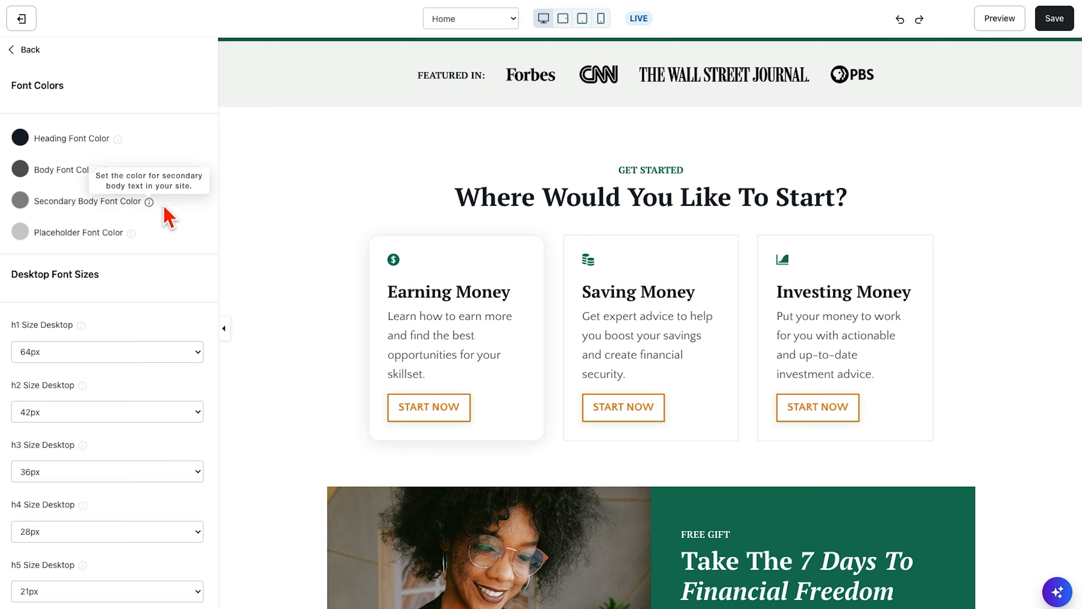
{"action": "scroll", "coordinate": [158, 407], "scroll_direction": "down", "scroll_amount": 3}
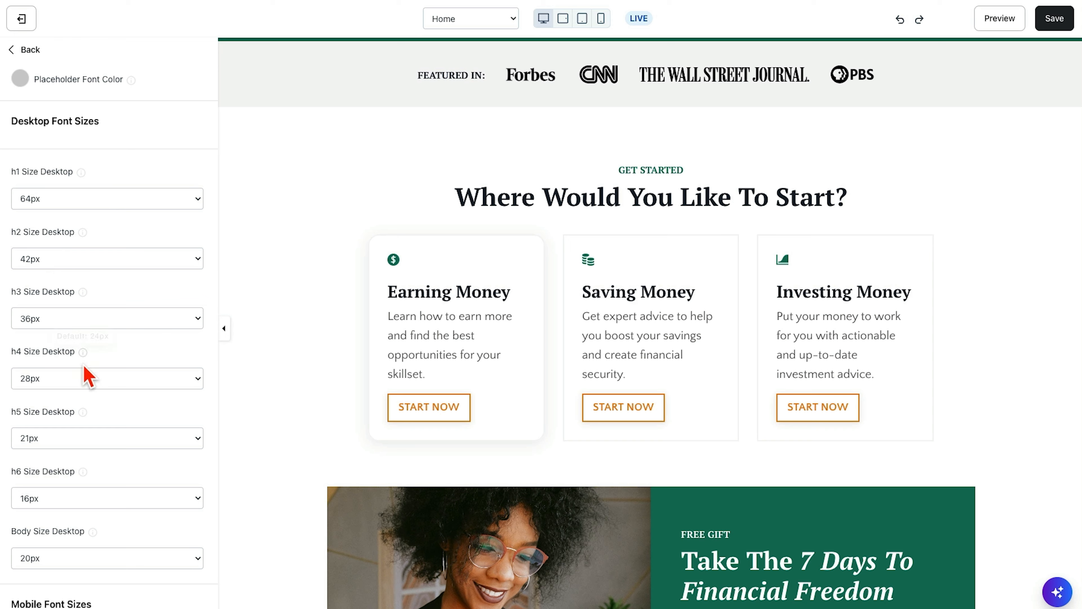
{"action": "scroll", "coordinate": [145, 496], "scroll_direction": "down", "scroll_amount": 9}
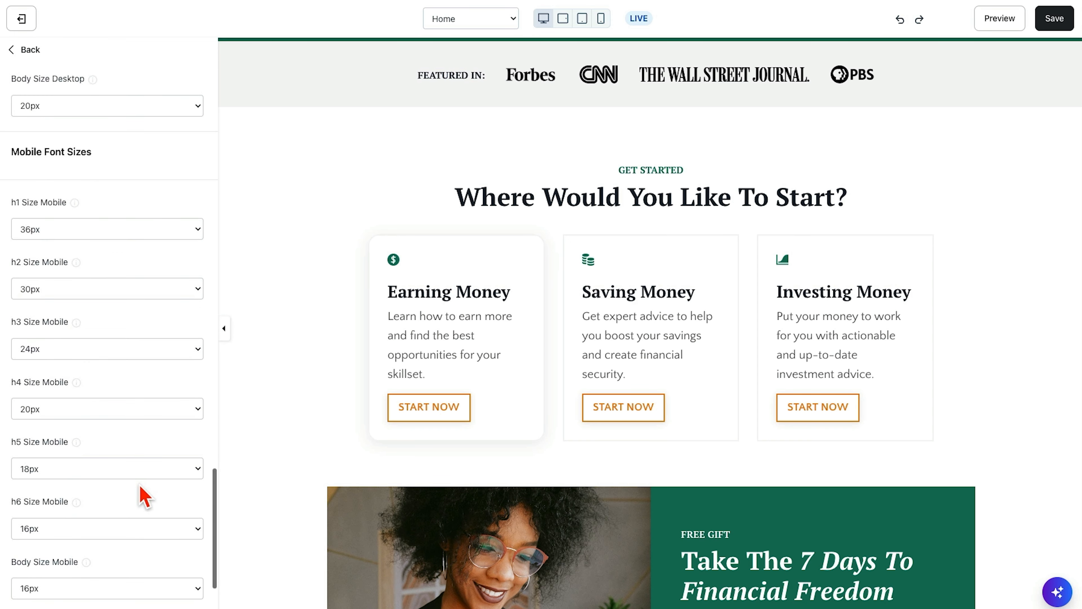
{"action": "scroll", "coordinate": [171, 469], "scroll_direction": "down", "scroll_amount": 3}
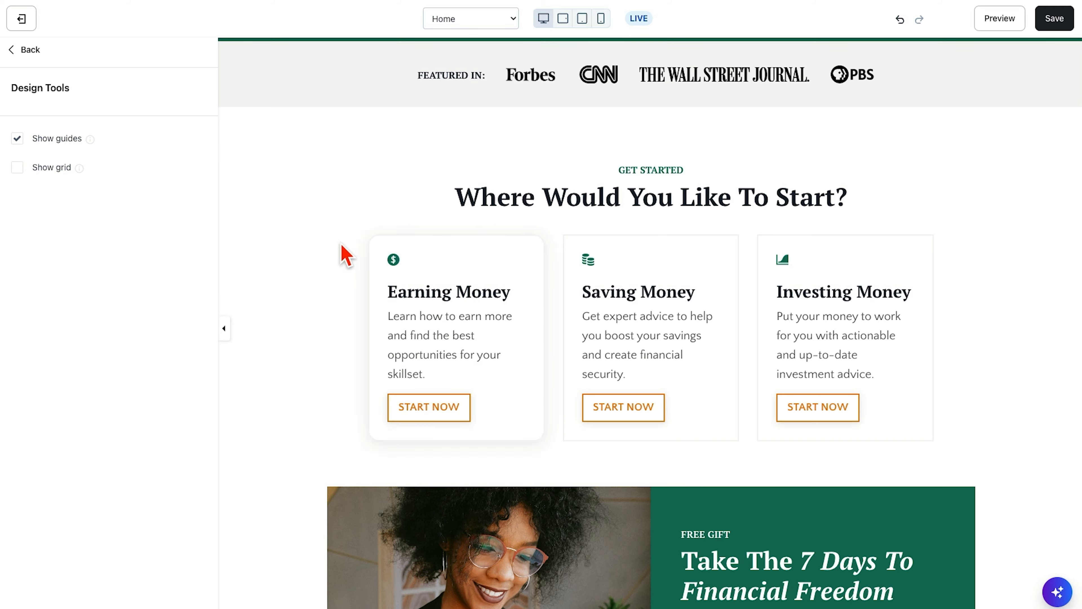
- Leave the Get Started section and turn on Show grid in the Design Tools settings
{"action": "left_click", "coordinate": [362, 233]}
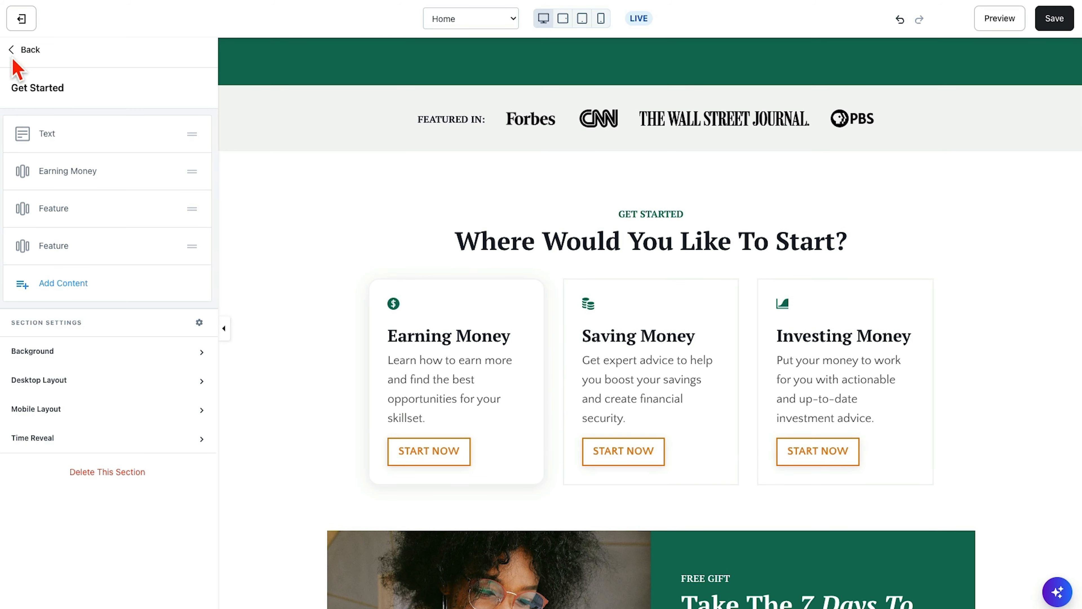
{"action": "left_click", "coordinate": [13, 52]}
{"action": "left_click", "coordinate": [39, 205]}
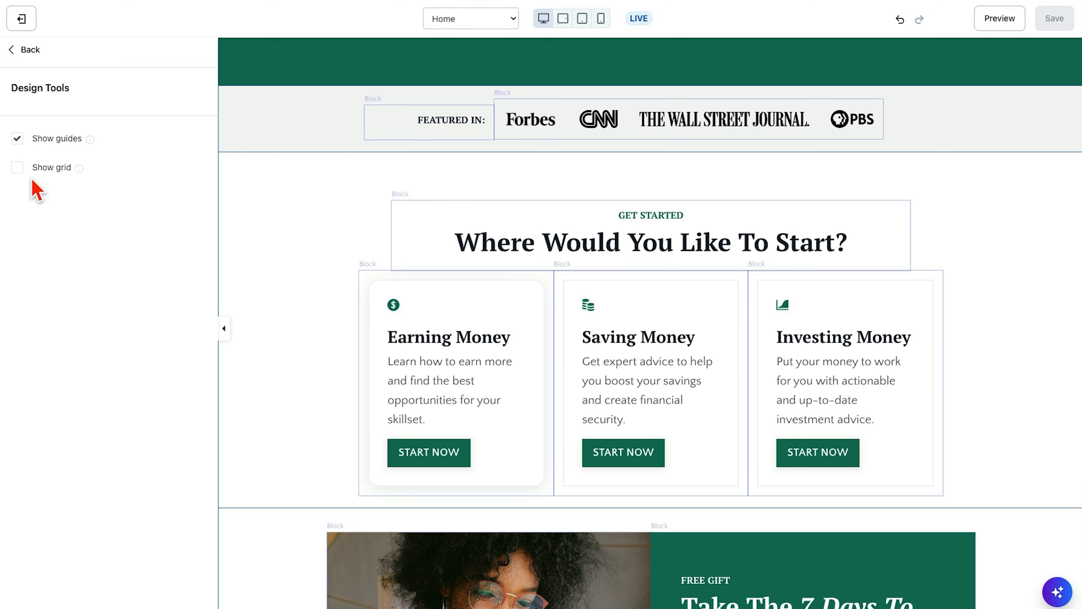
{"action": "left_click", "coordinate": [17, 167]}
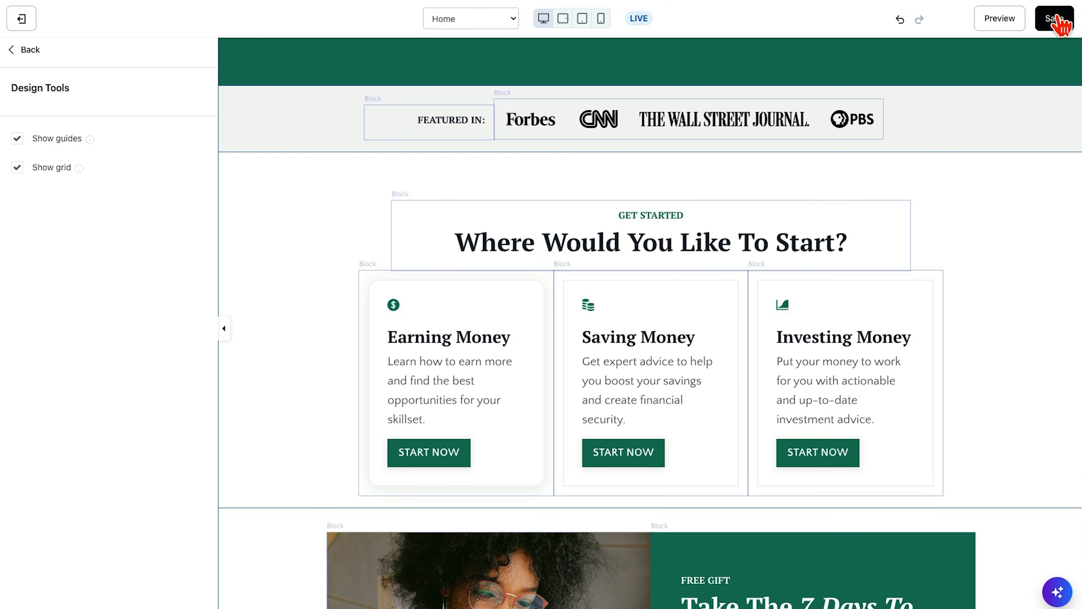
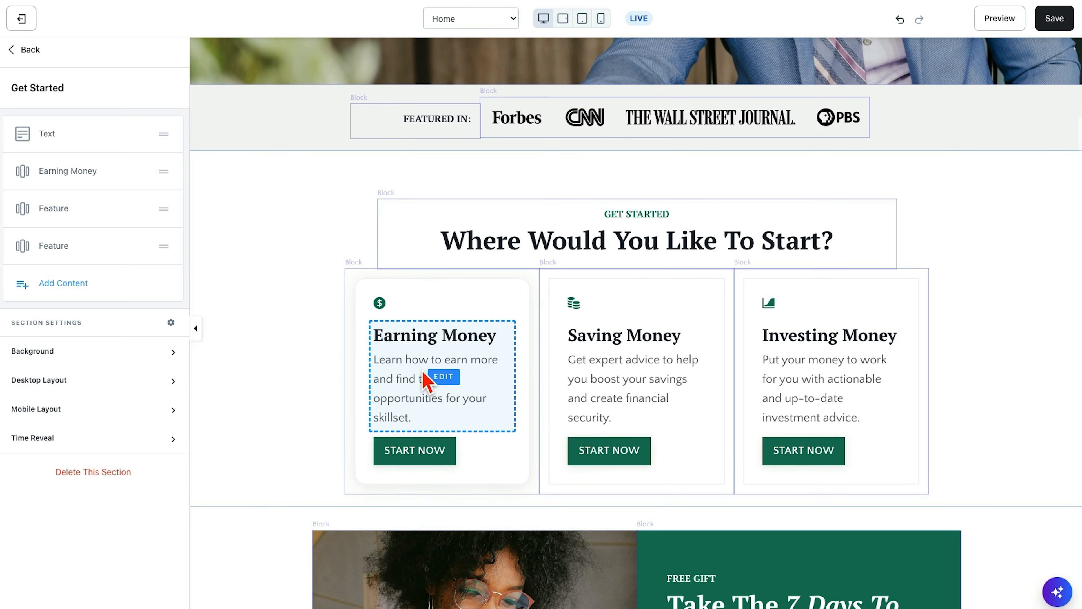
- Set the Earning Money block's animation type to Flip and save the page
{"action": "left_click", "coordinate": [430, 378]}
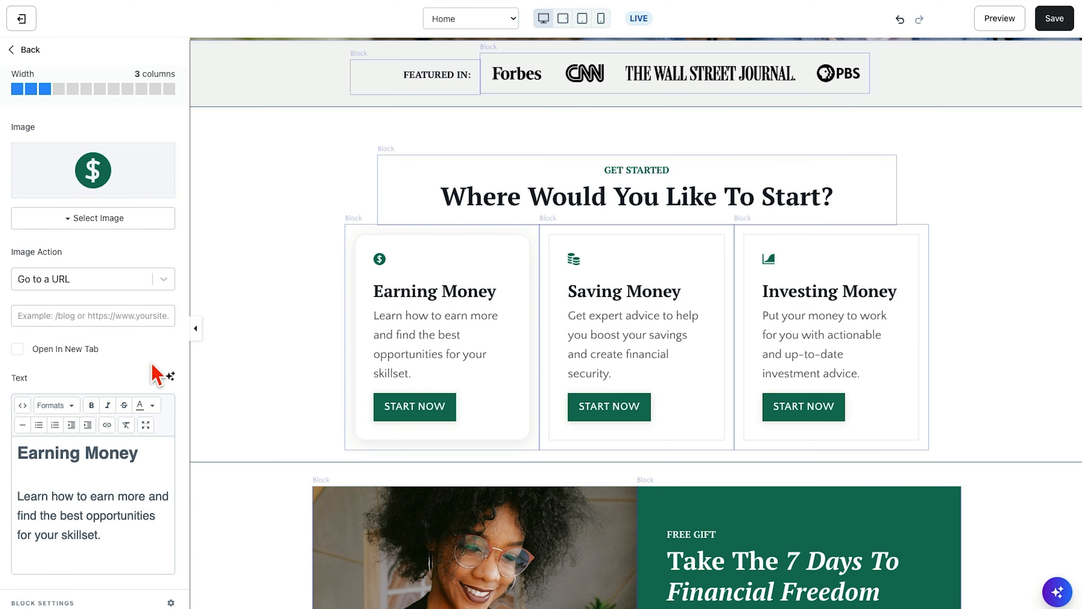
{"action": "scroll", "coordinate": [126, 350], "scroll_direction": "down", "scroll_amount": 5}
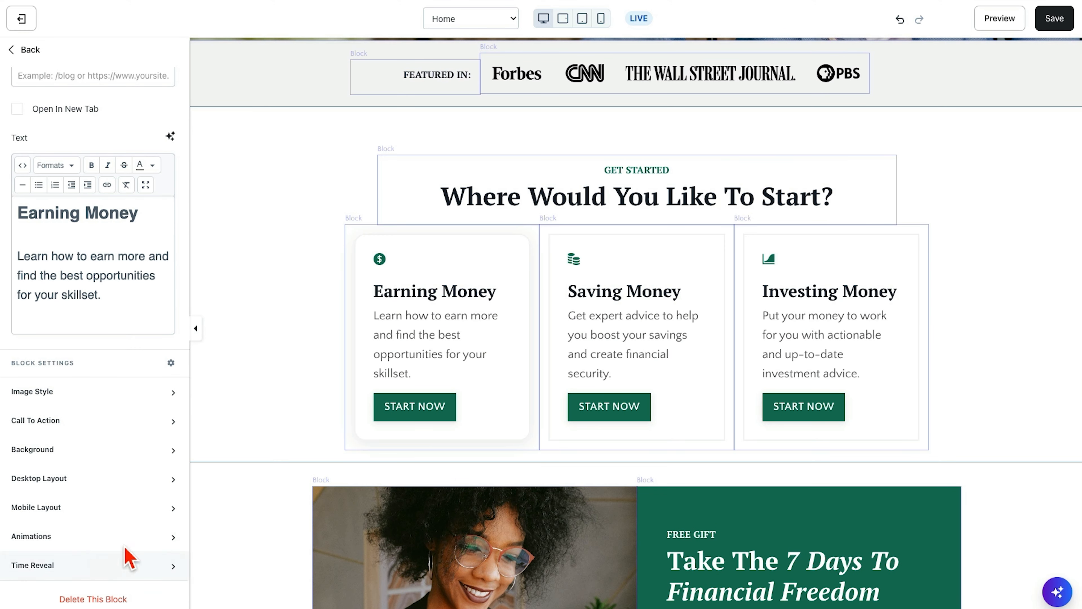
{"action": "scroll", "coordinate": [117, 541], "scroll_direction": "down", "scroll_amount": 5}
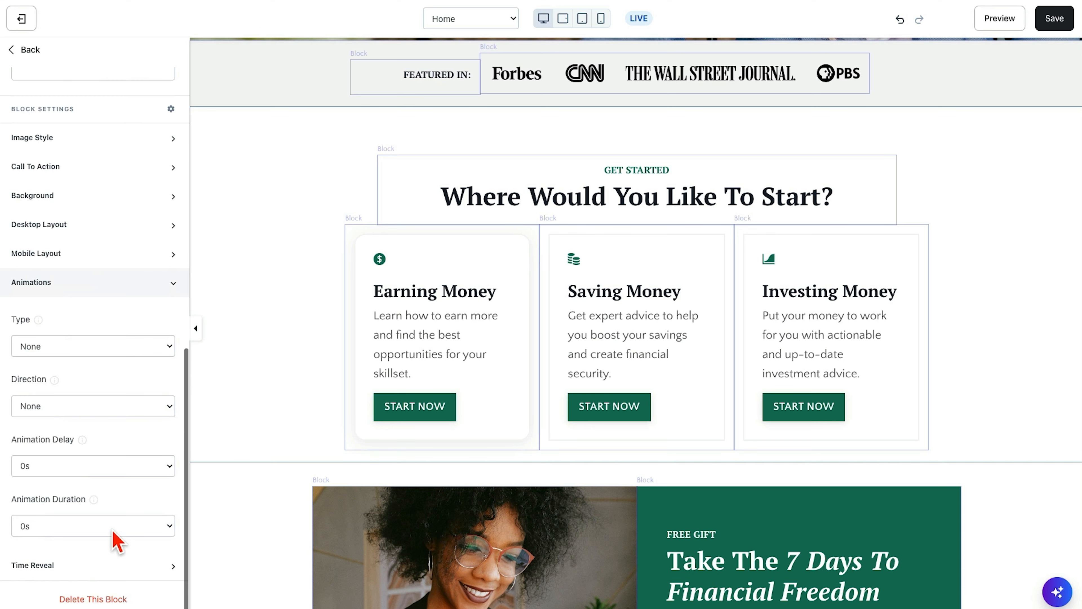
{"action": "left_click", "coordinate": [87, 349]}
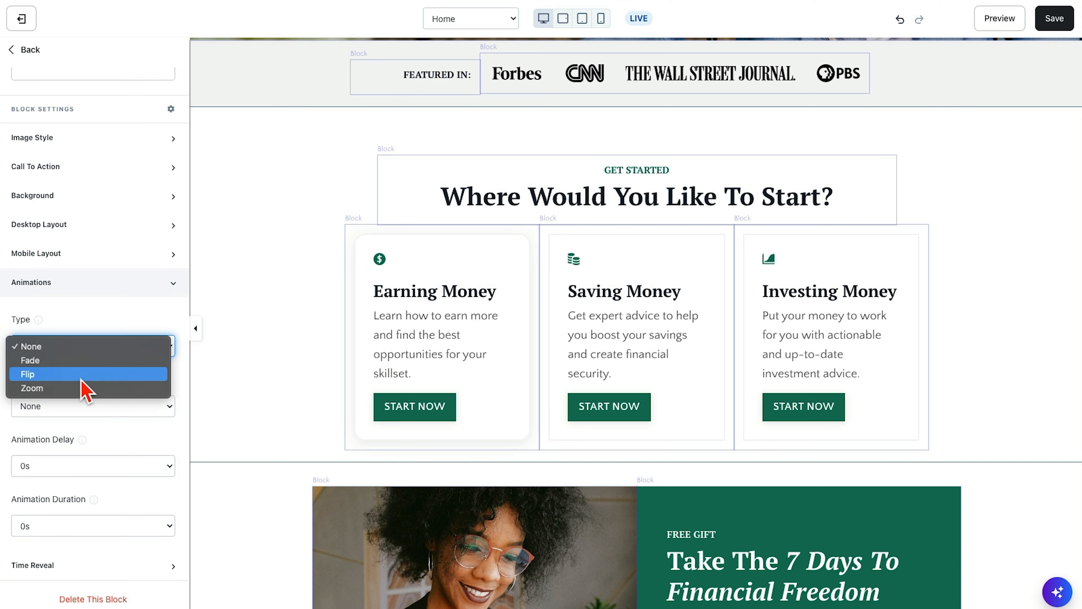
{"action": "key", "text": "Escape"}
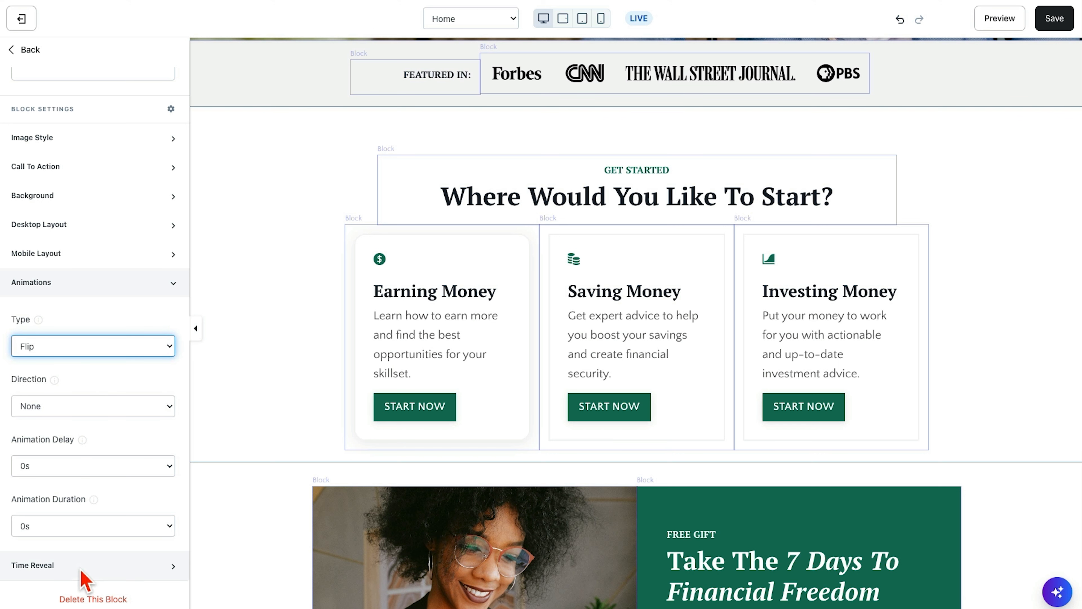
{"action": "left_click", "coordinate": [1051, 24]}
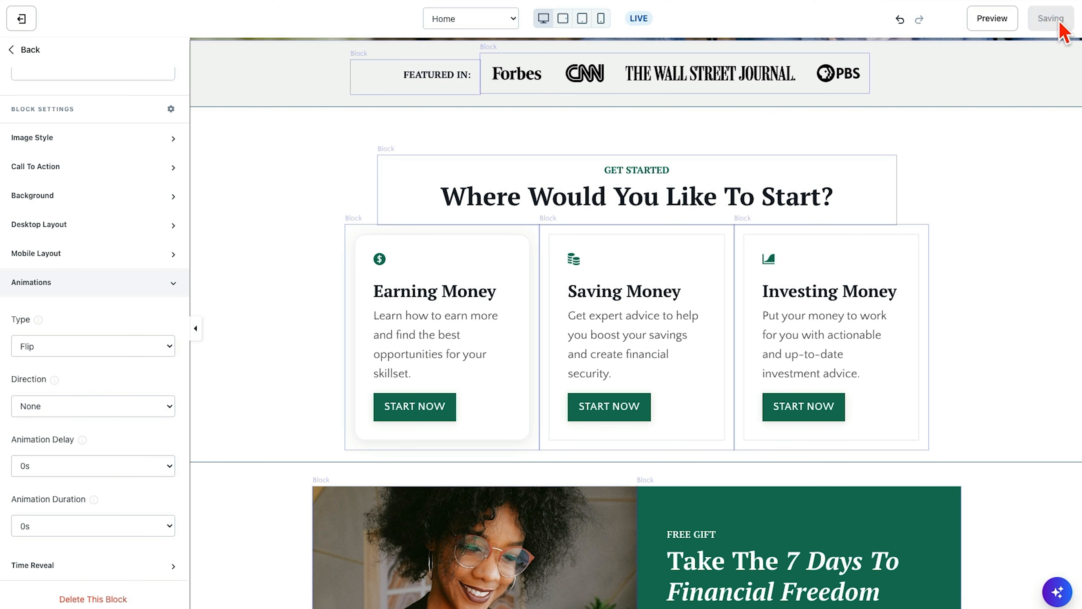
- Set the Saving Money block's animation type to Fade with direction Up
{"action": "left_click", "coordinate": [694, 297]}
{"action": "left_click", "coordinate": [695, 268]}
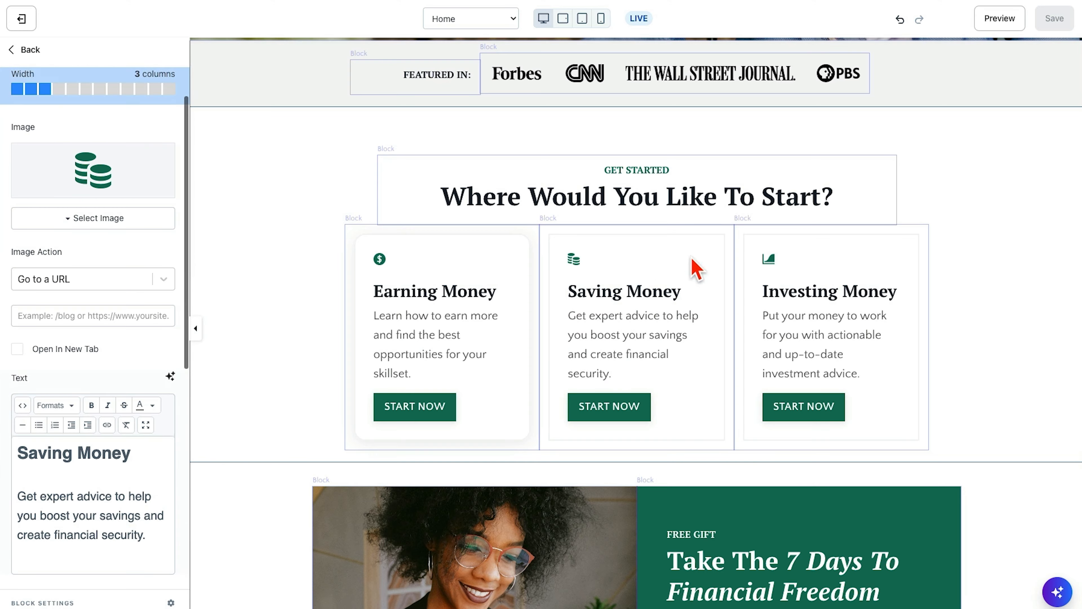
{"action": "scroll", "coordinate": [694, 273], "scroll_direction": "down", "scroll_amount": 1}
{"action": "scroll", "coordinate": [115, 352], "scroll_direction": "down", "scroll_amount": 10}
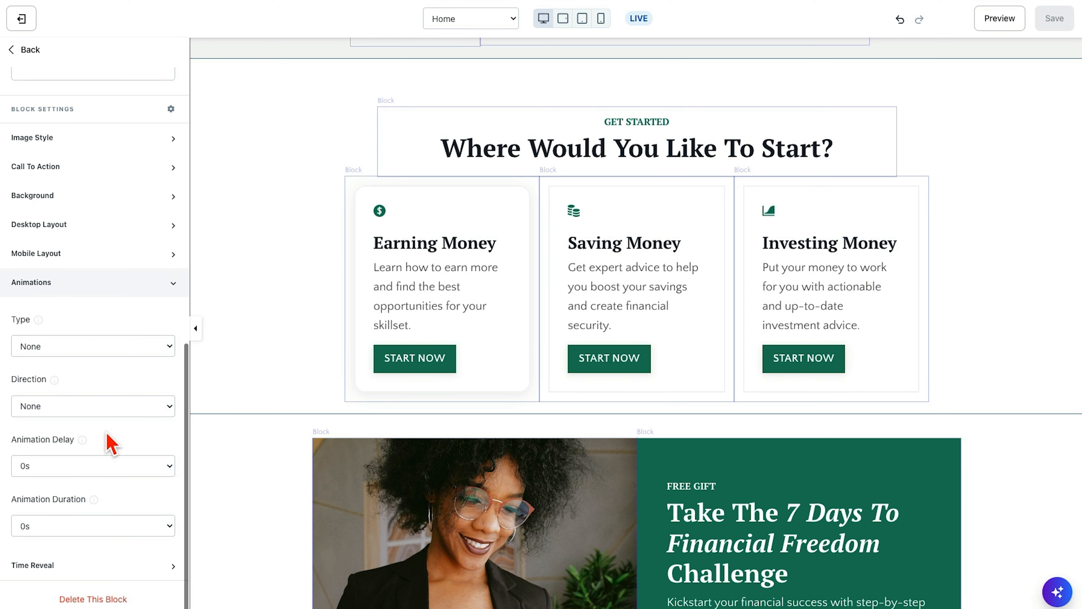
{"action": "left_click", "coordinate": [91, 346]}
{"action": "left_click", "coordinate": [89, 359]}
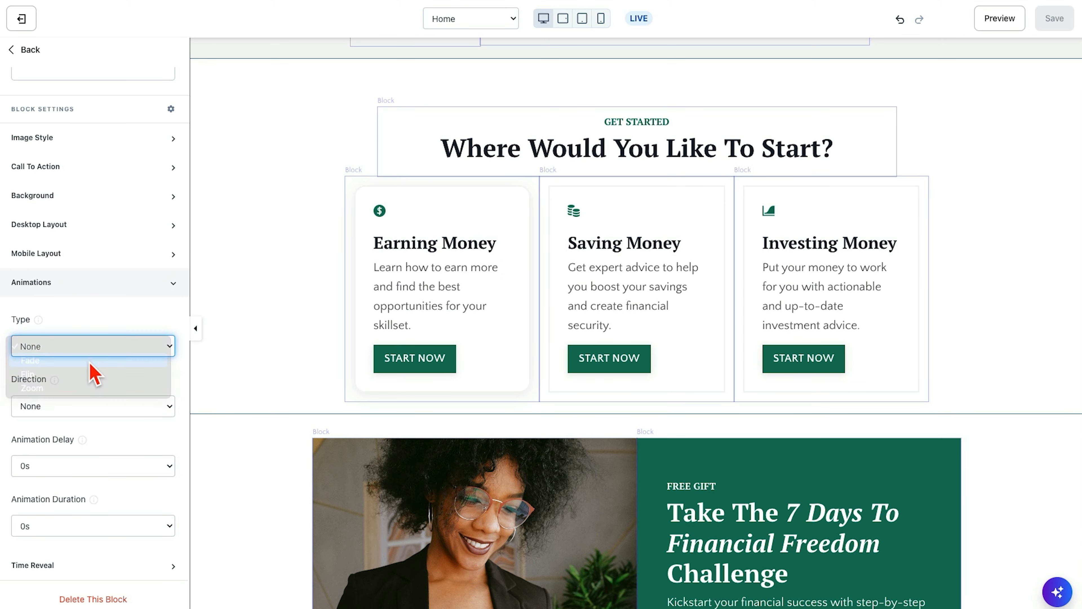
{"action": "left_click", "coordinate": [86, 405]}
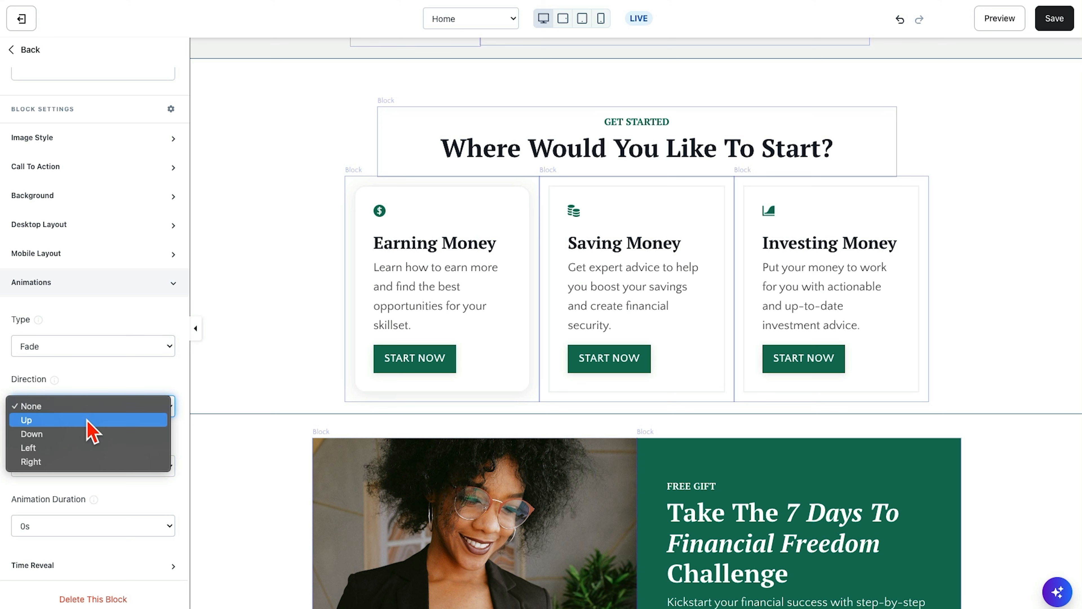
{"action": "left_click", "coordinate": [88, 420]}
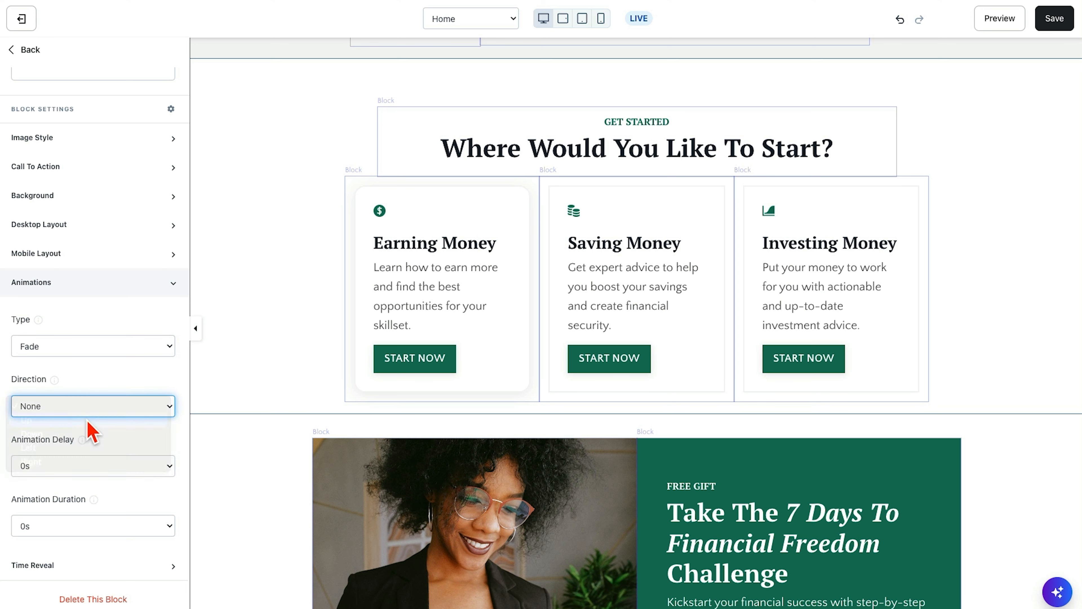
- Set the Investing Money block's animation type to Zoom with direction Left, and save the page
{"action": "left_click", "coordinate": [876, 229]}
{"action": "scroll", "coordinate": [111, 420], "scroll_direction": "down", "scroll_amount": 10}
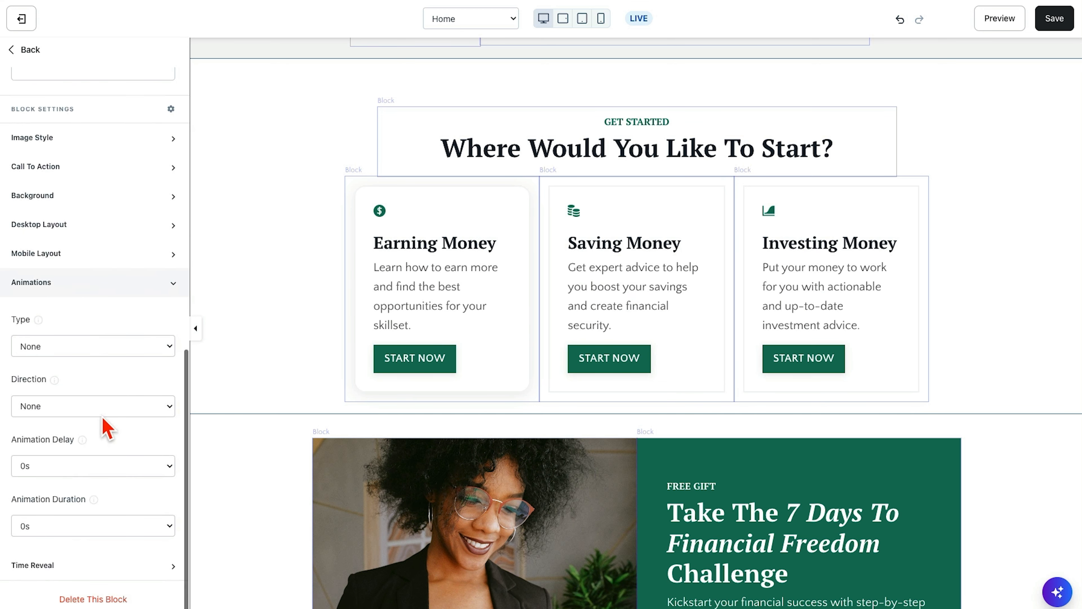
{"action": "left_click", "coordinate": [71, 345]}
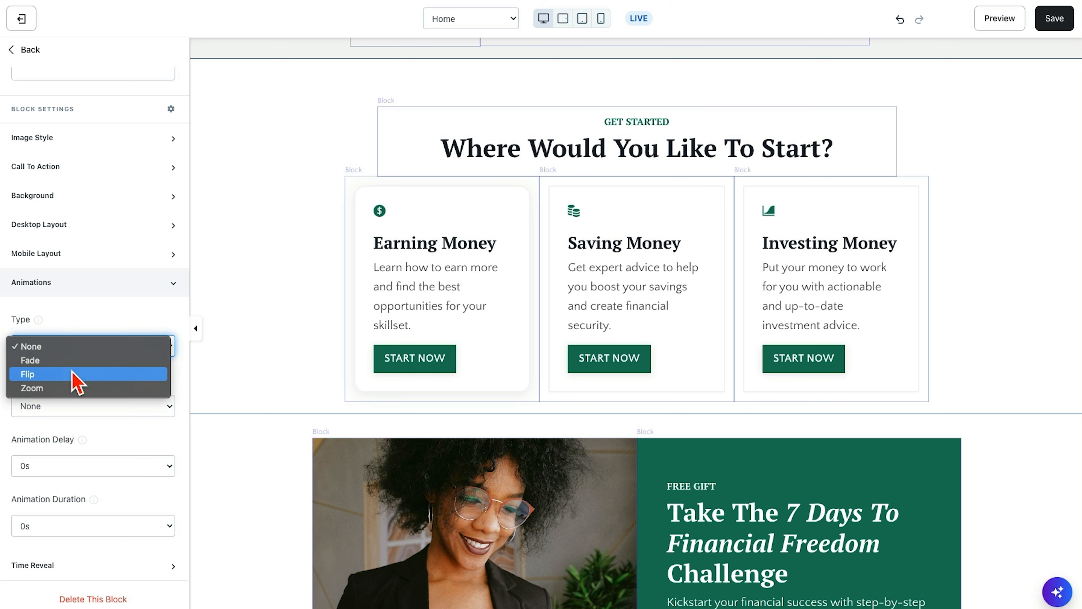
{"action": "left_click", "coordinate": [72, 387]}
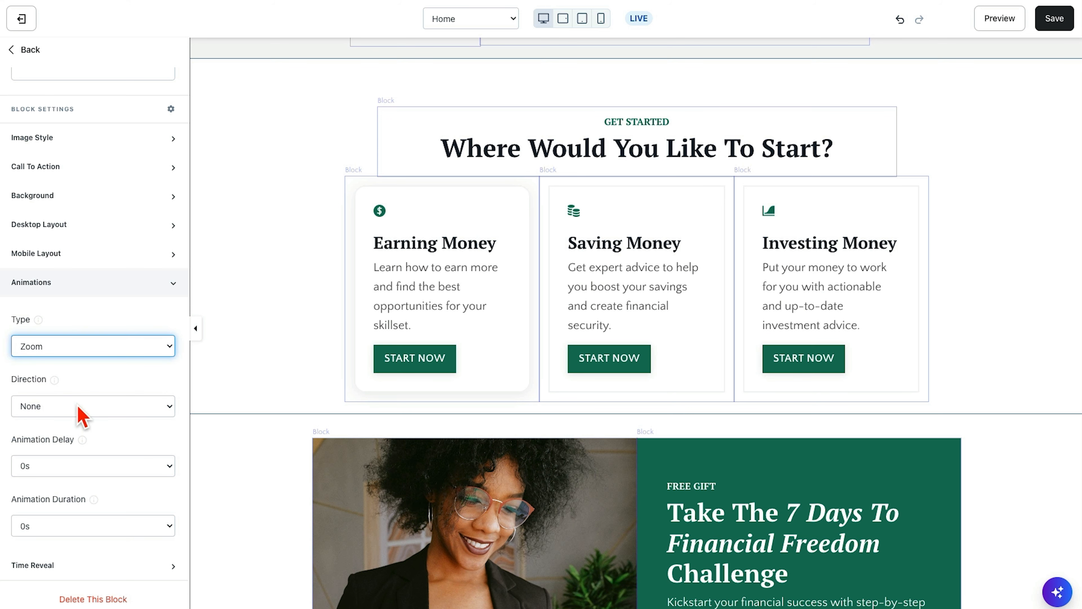
{"action": "left_click", "coordinate": [77, 405]}
{"action": "left_click", "coordinate": [88, 451]}
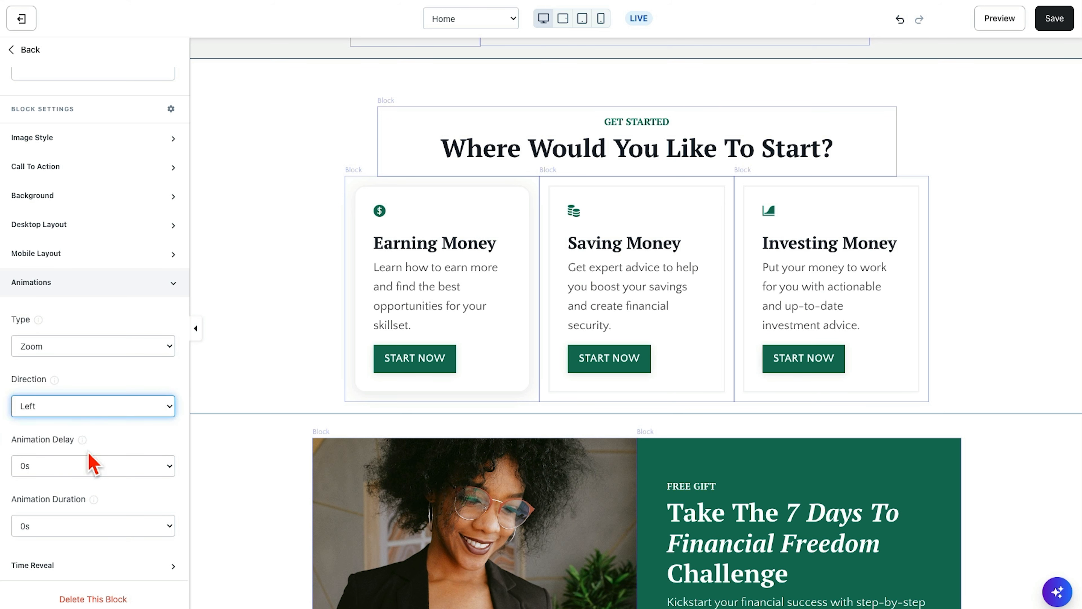
{"action": "left_click", "coordinate": [1058, 23]}
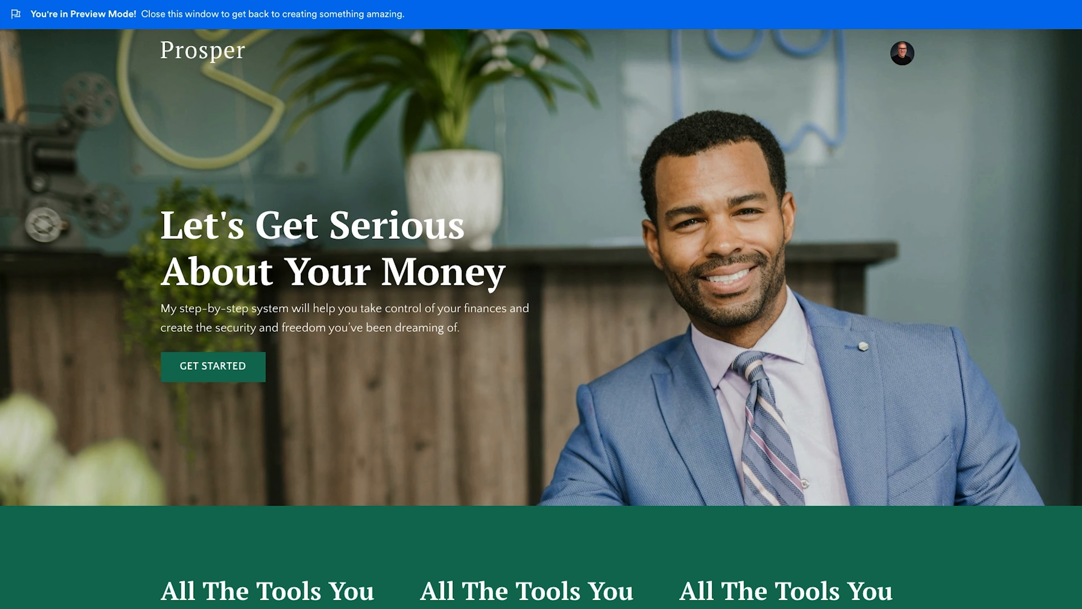
- Preview the Home page to examine how the three Get Started cards animate, and close the preview
{"action": "scroll", "coordinate": [507, 367], "scroll_direction": "down", "scroll_amount": 3}
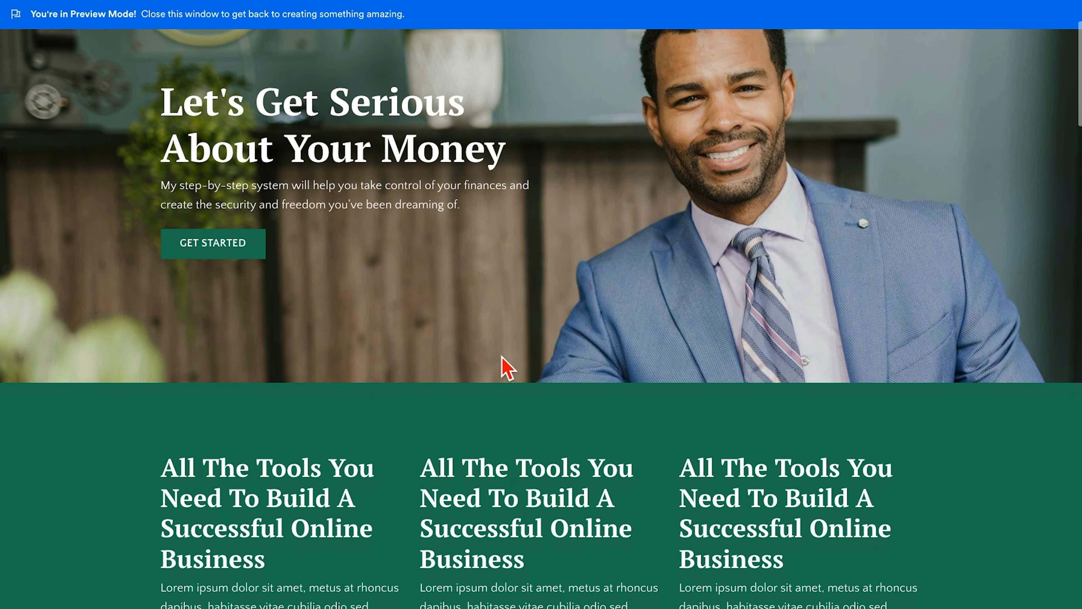
{"action": "scroll", "coordinate": [507, 367], "scroll_direction": "up", "scroll_amount": 3}
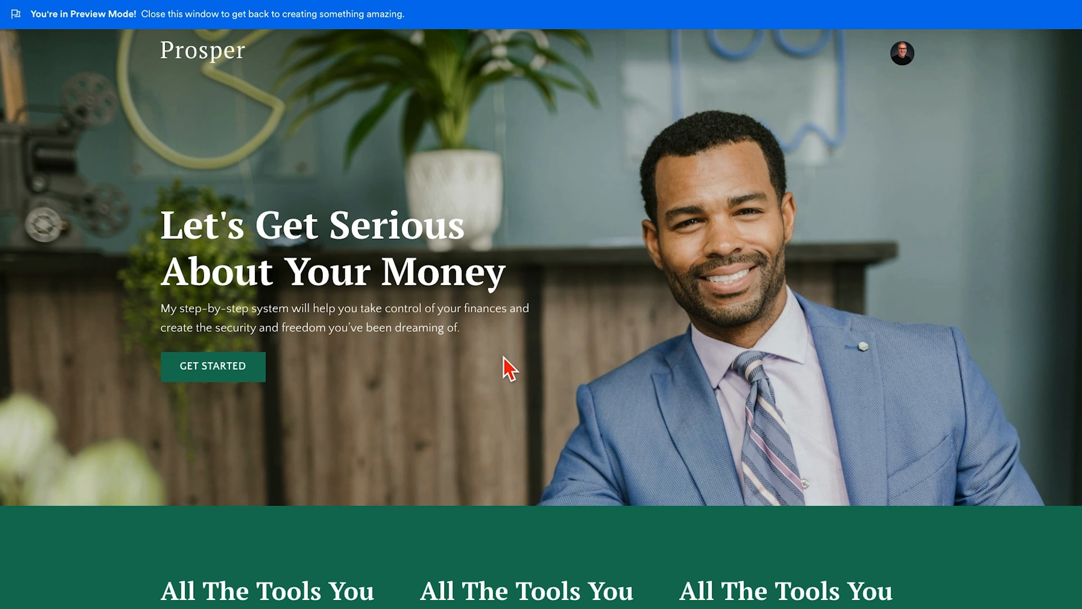
{"action": "scroll", "coordinate": [578, 407], "scroll_direction": "down", "scroll_amount": 5}
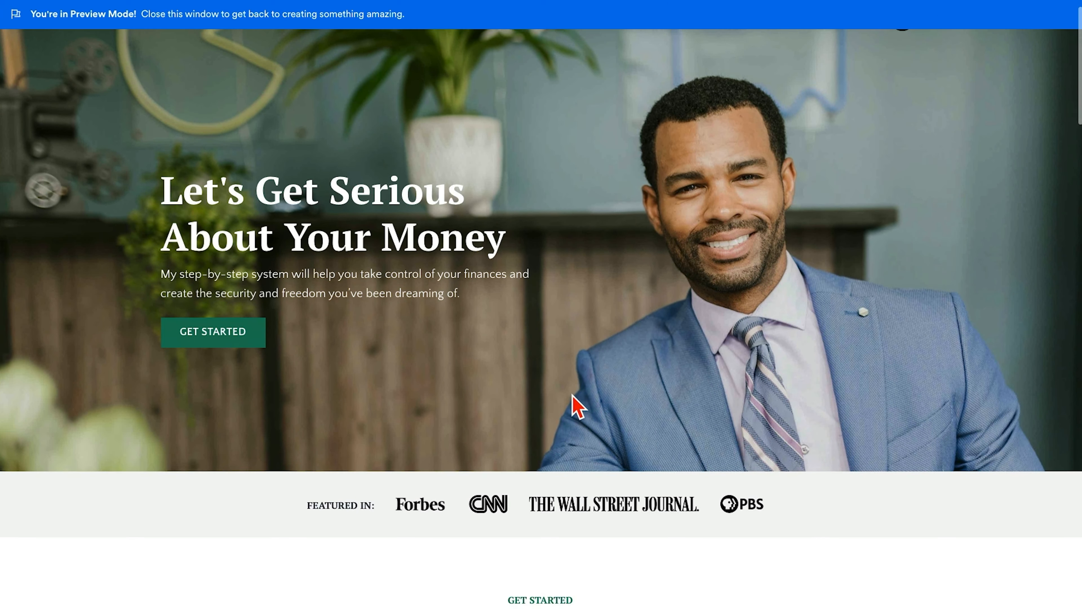
{"action": "scroll", "coordinate": [578, 407], "scroll_direction": "down", "scroll_amount": 2}
{"action": "scroll", "coordinate": [578, 407], "scroll_direction": "up", "scroll_amount": 6}
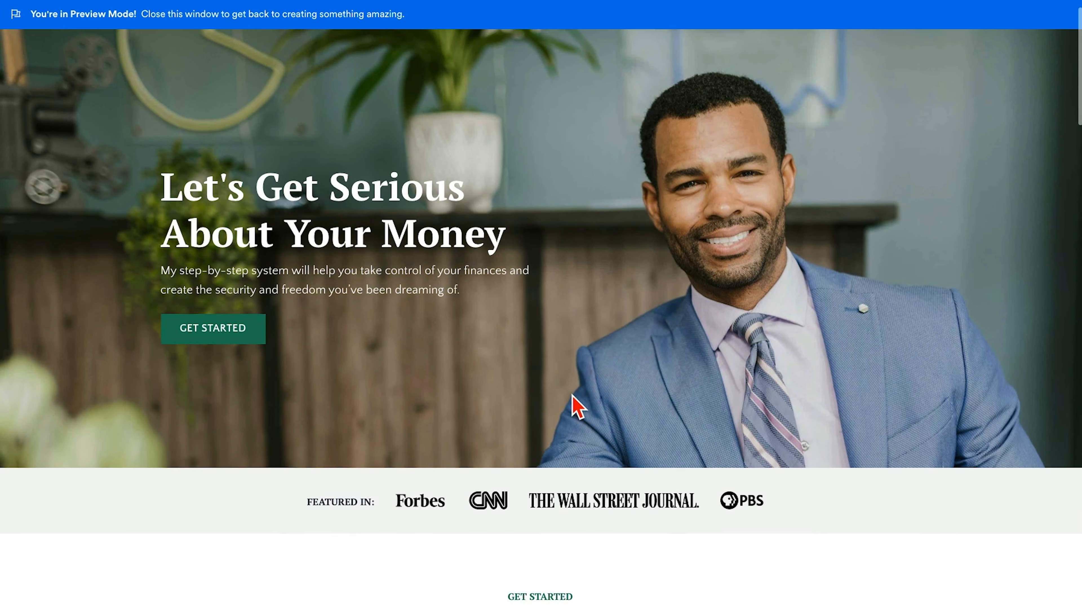
{"action": "scroll", "coordinate": [578, 407], "scroll_direction": "down", "scroll_amount": 5}
{"action": "scroll", "coordinate": [579, 407], "scroll_direction": "down", "scroll_amount": 2}
{"action": "scroll", "coordinate": [579, 407], "scroll_direction": "up", "scroll_amount": 6}
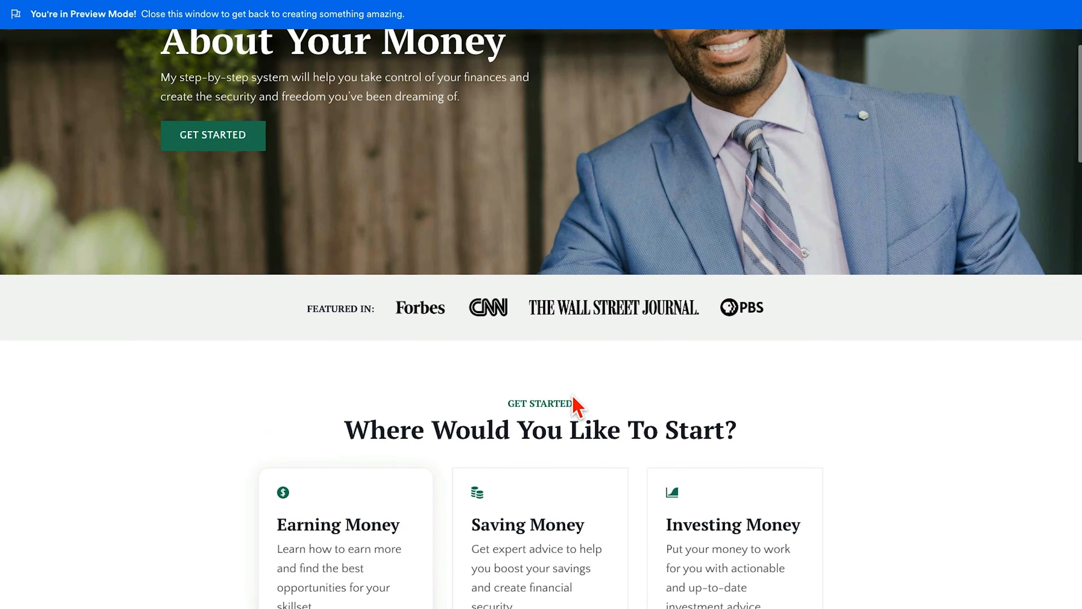
{"action": "scroll", "coordinate": [578, 407], "scroll_direction": "down", "scroll_amount": 5}
{"action": "scroll", "coordinate": [578, 407], "scroll_direction": "down", "scroll_amount": 2}
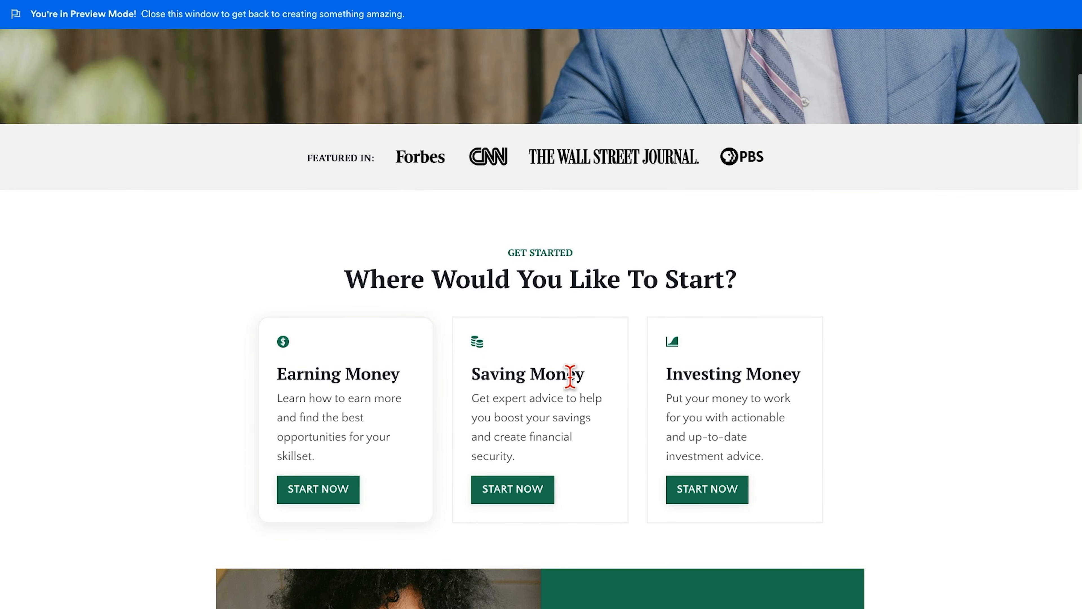
{"action": "key", "text": "super+w"}
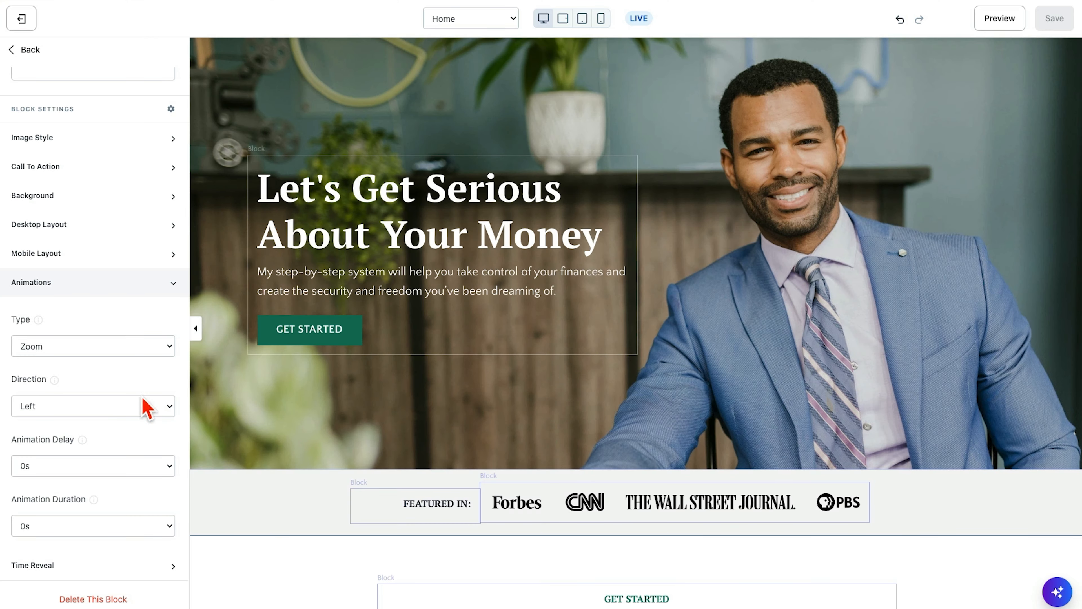
- Set the animation delay to .5s and duration to 1s on both the Investing Money and Saving Money blocks
{"action": "scroll", "coordinate": [720, 355], "scroll_direction": "down", "scroll_amount": 10}
{"action": "left_click", "coordinate": [816, 338]}
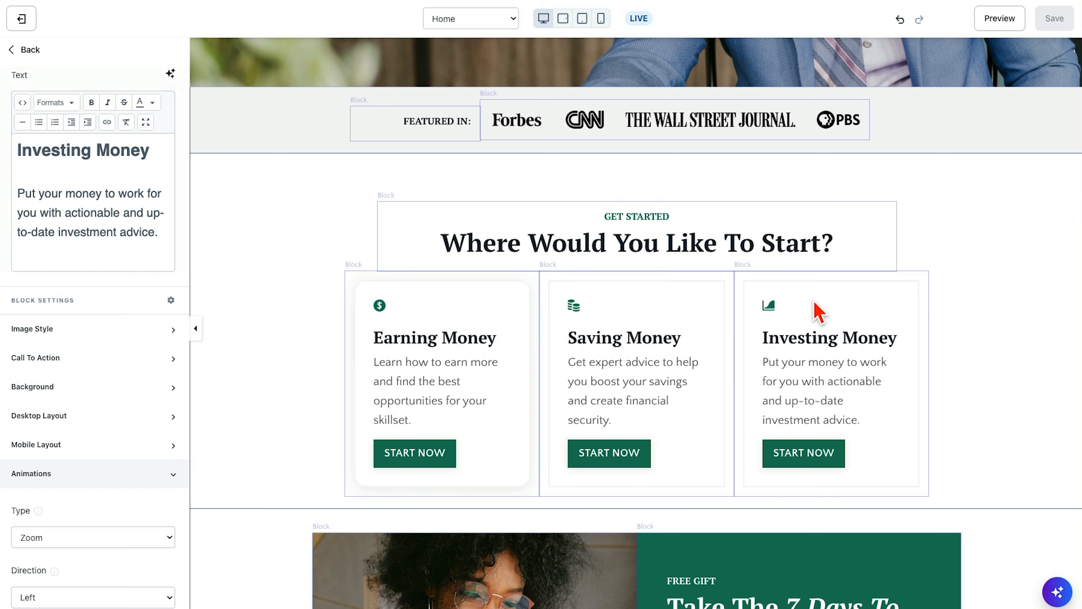
{"action": "scroll", "coordinate": [157, 363], "scroll_direction": "down", "scroll_amount": 6}
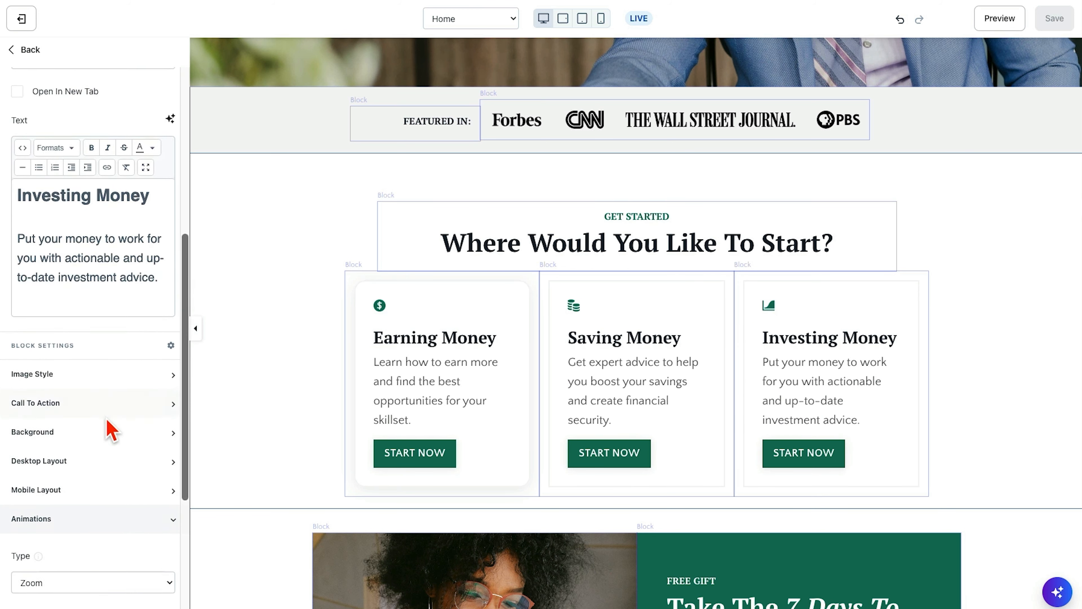
{"action": "scroll", "coordinate": [112, 432], "scroll_direction": "down", "scroll_amount": 5}
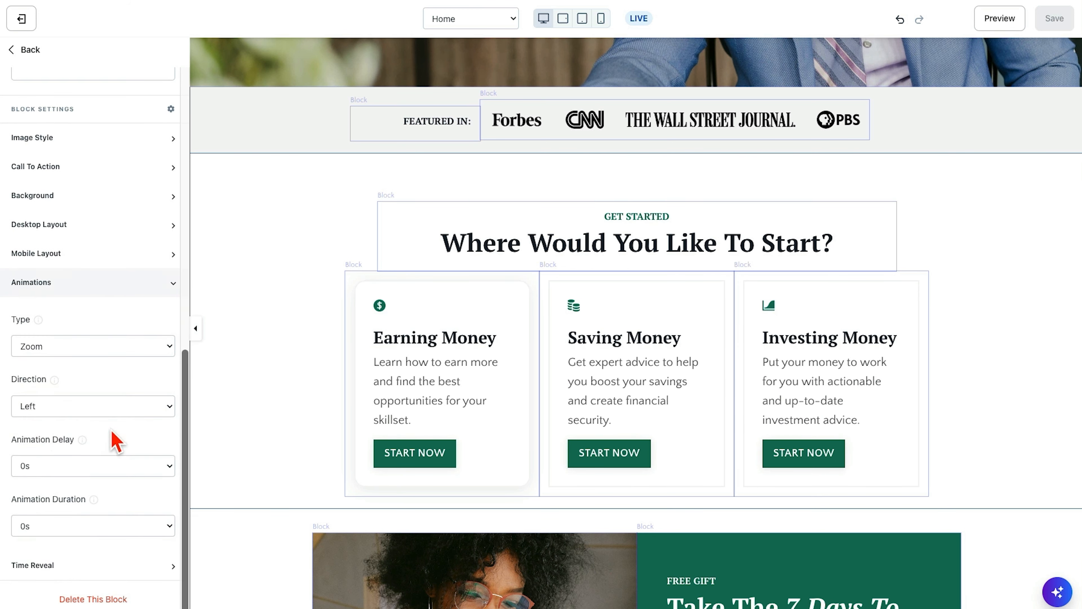
{"action": "left_click", "coordinate": [64, 465]}
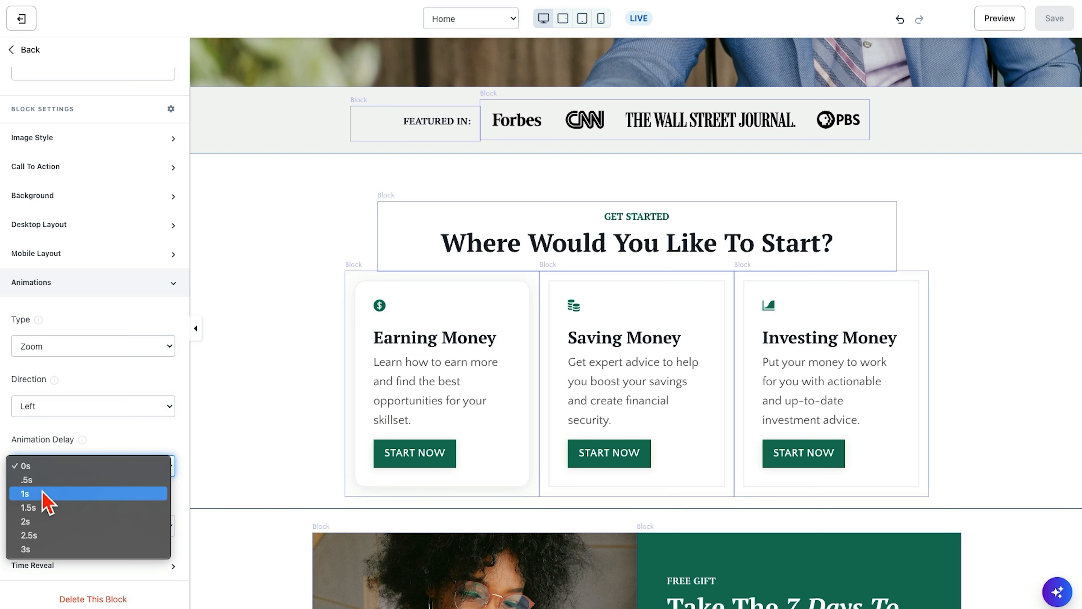
{"action": "left_click", "coordinate": [41, 480]}
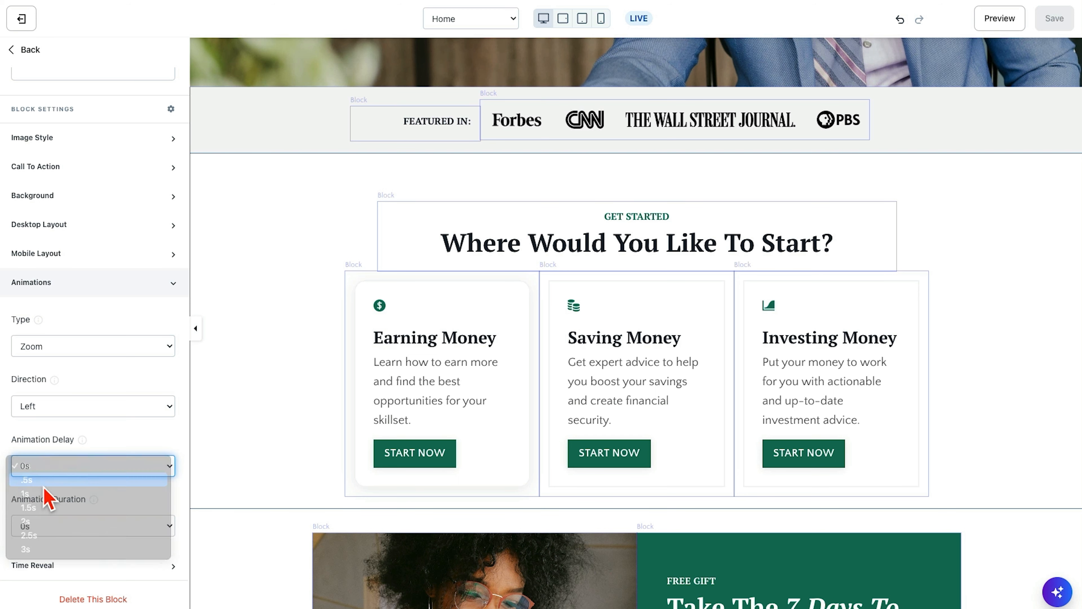
{"action": "left_click", "coordinate": [85, 529]}
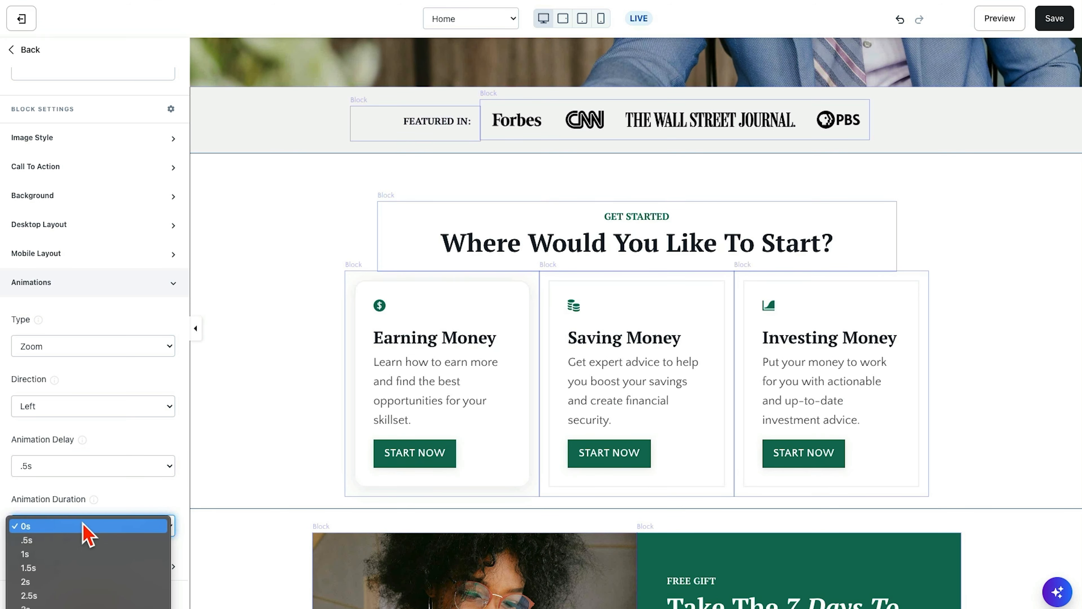
{"action": "left_click", "coordinate": [82, 553]}
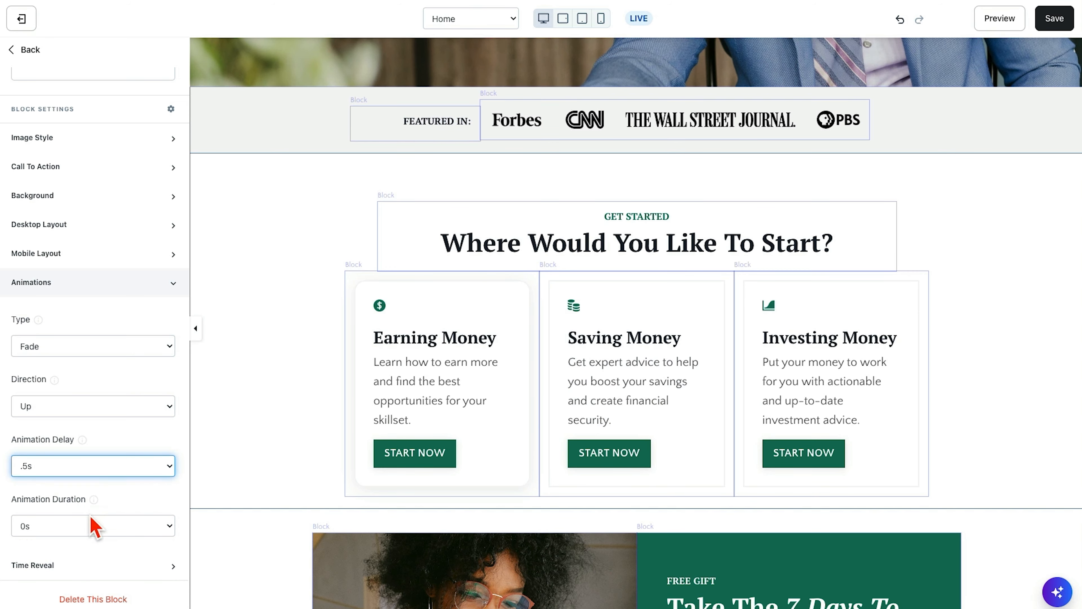
{"action": "left_click", "coordinate": [90, 525]}
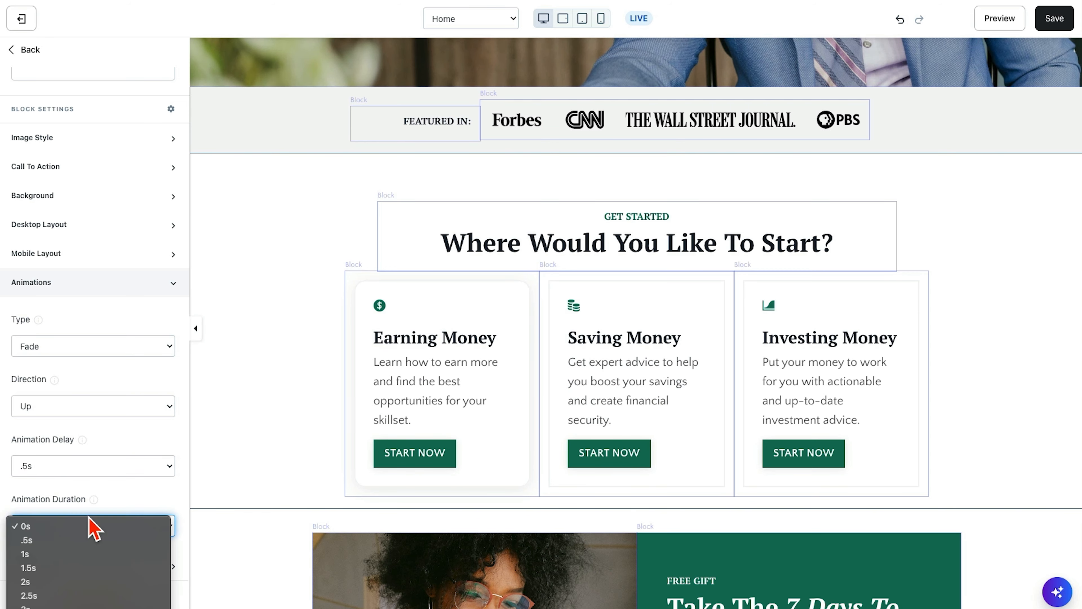
{"action": "left_click", "coordinate": [84, 554]}
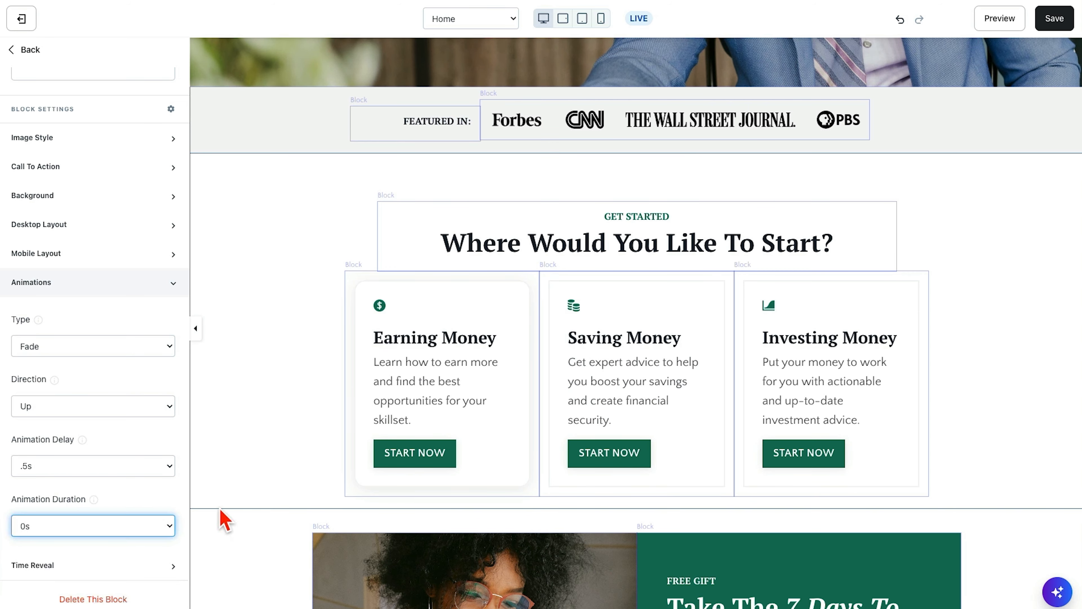
- Set the Earning Money block's Flip animation to direction Right, delay .5s and duration 1s, and save the page
{"action": "left_click", "coordinate": [394, 375]}
{"action": "scroll", "coordinate": [106, 495], "scroll_direction": "down", "scroll_amount": 5}
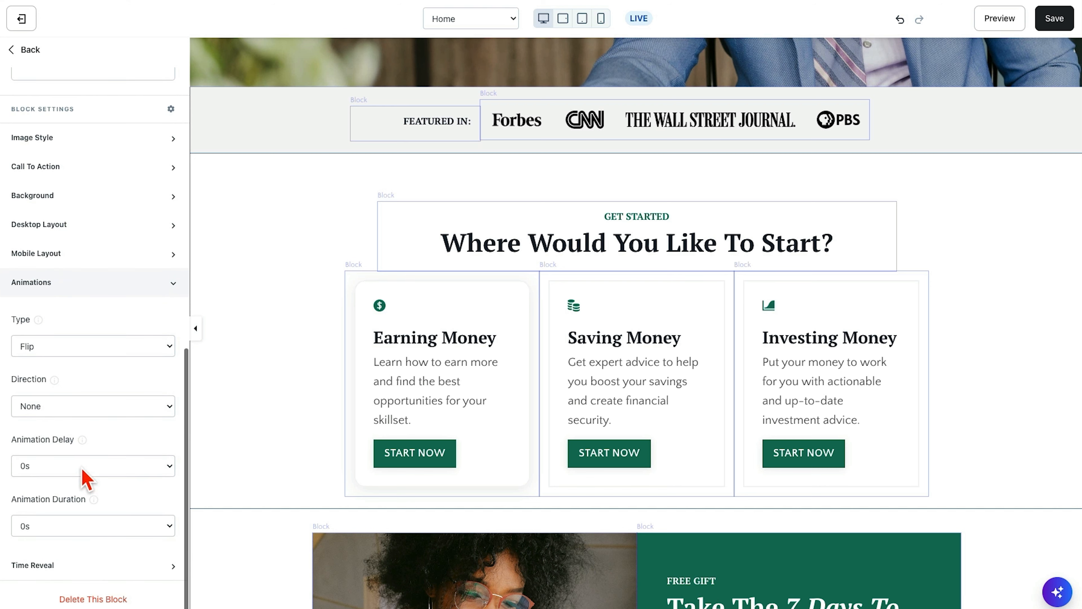
{"action": "left_click", "coordinate": [79, 415]}
{"action": "left_click", "coordinate": [85, 459]}
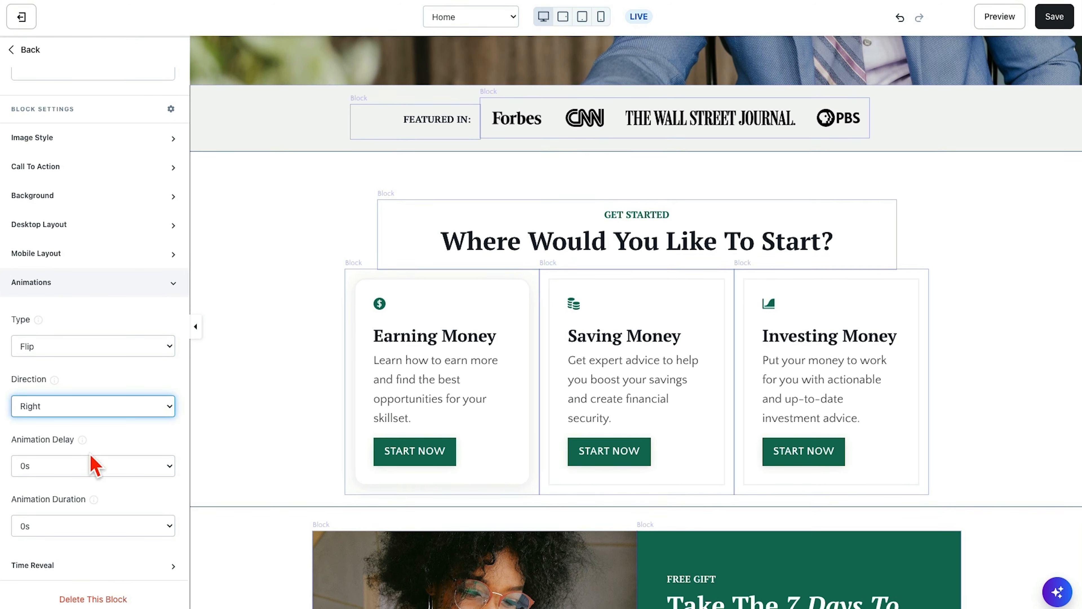
{"action": "left_click", "coordinate": [89, 465]}
{"action": "left_click", "coordinate": [80, 481]}
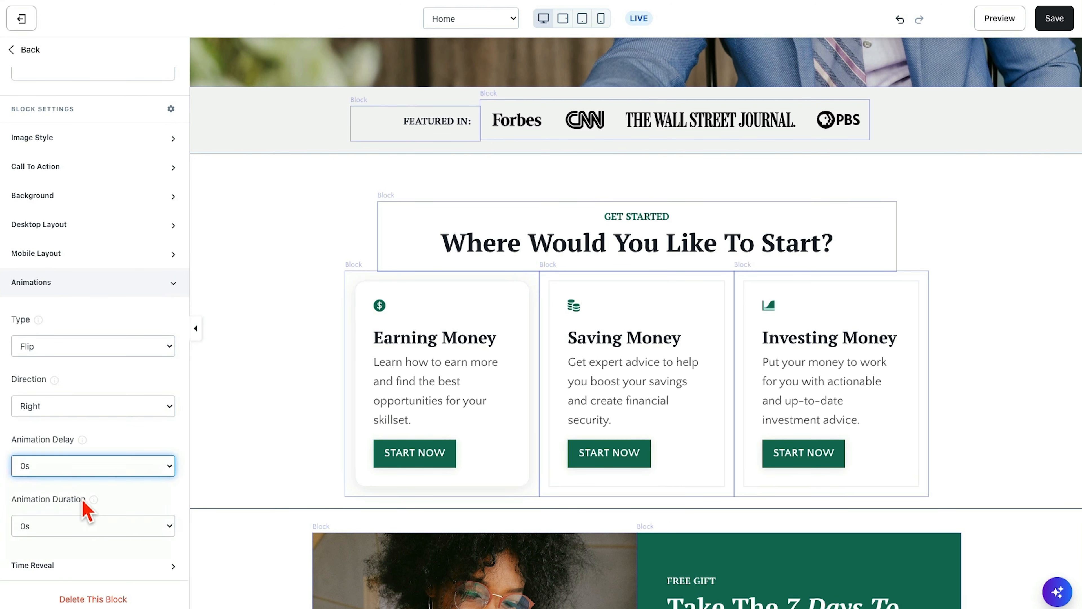
{"action": "left_click", "coordinate": [89, 528]}
{"action": "left_click", "coordinate": [87, 551]}
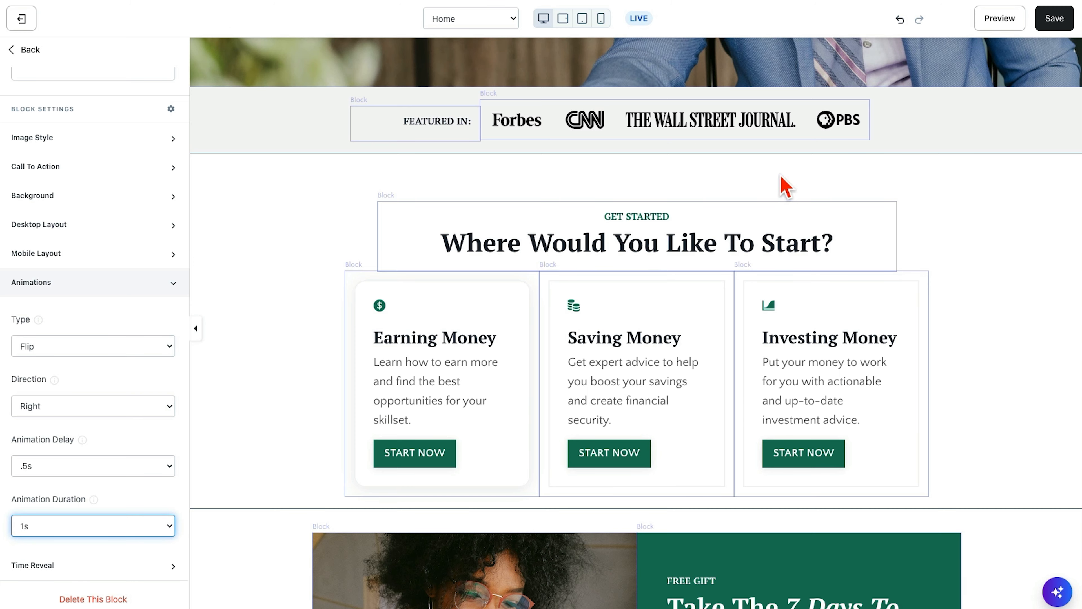
{"action": "left_click", "coordinate": [1036, 19]}
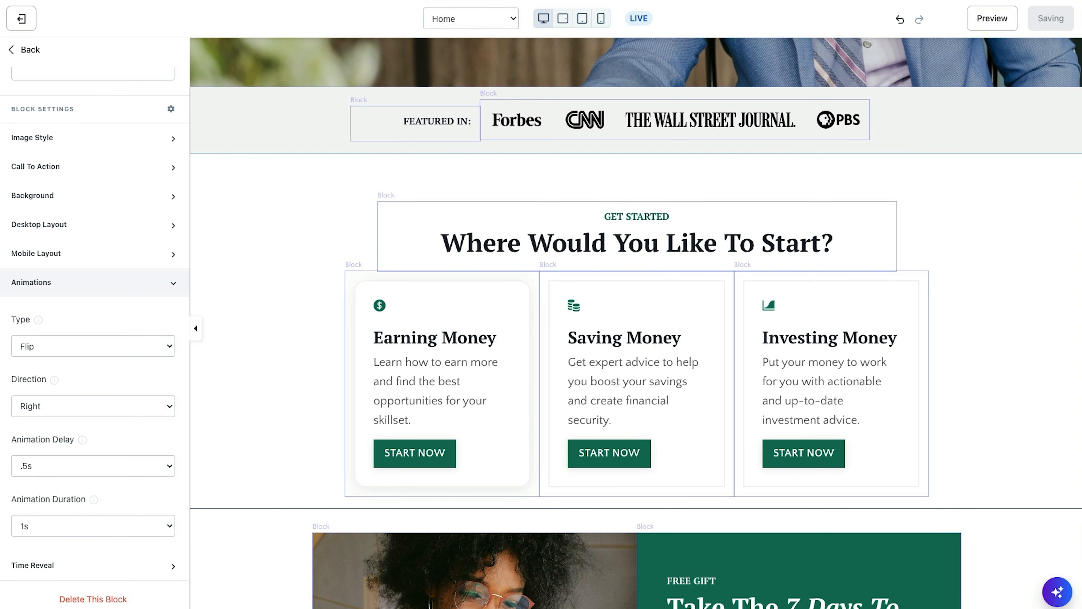
- Examine in the page preview how the three Get Started cards animate with the .5s delay and 1s duration
{"action": "left_click", "coordinate": [264, 0]}
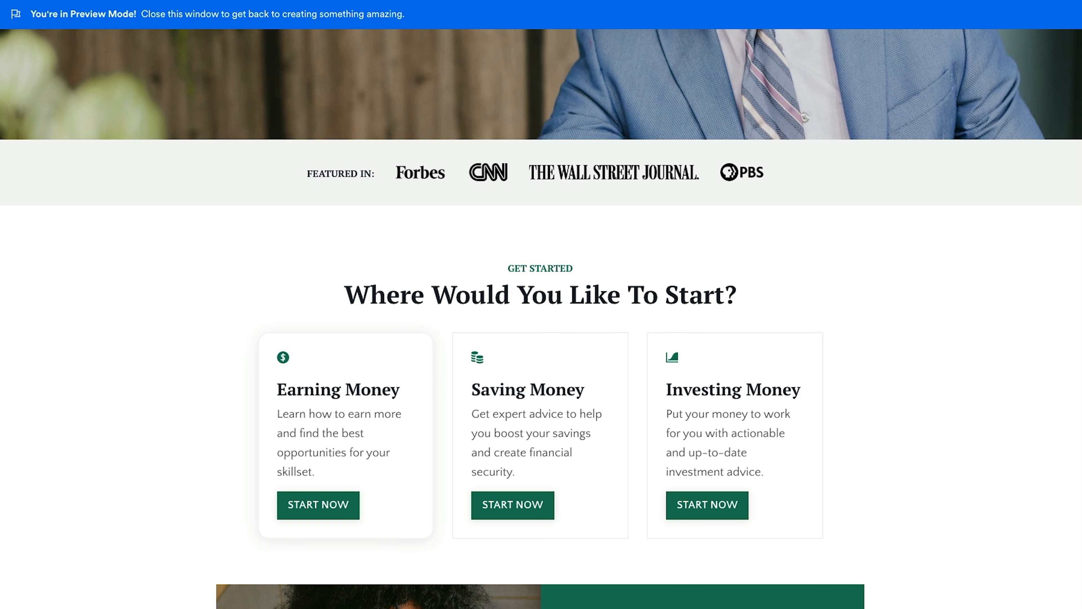
{"action": "scroll", "coordinate": [90, 115], "scroll_direction": "up", "scroll_amount": 4}
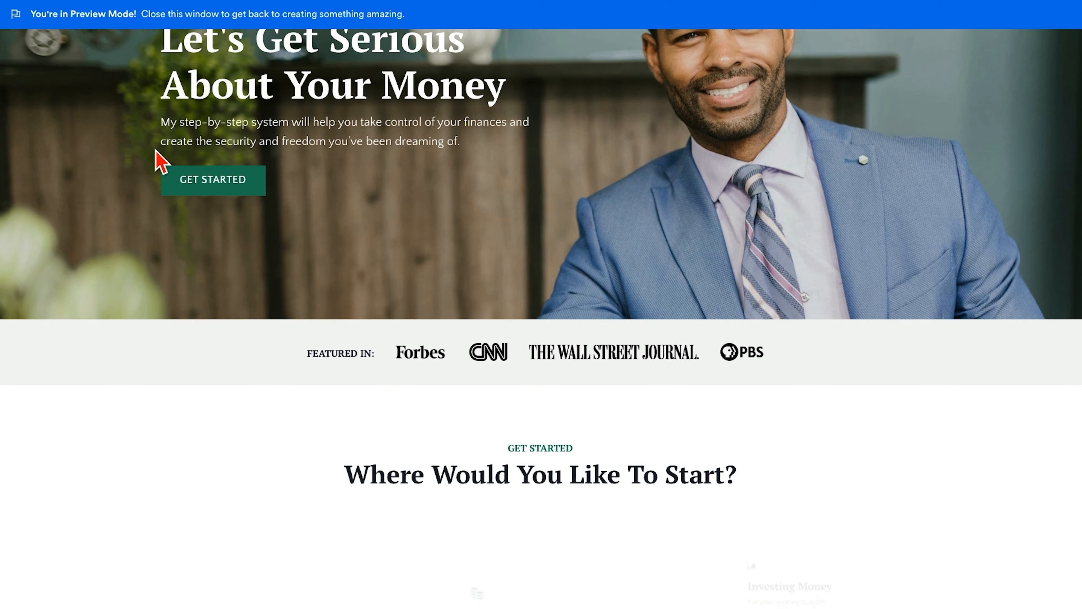
{"action": "left_click", "coordinate": [207, 188]}
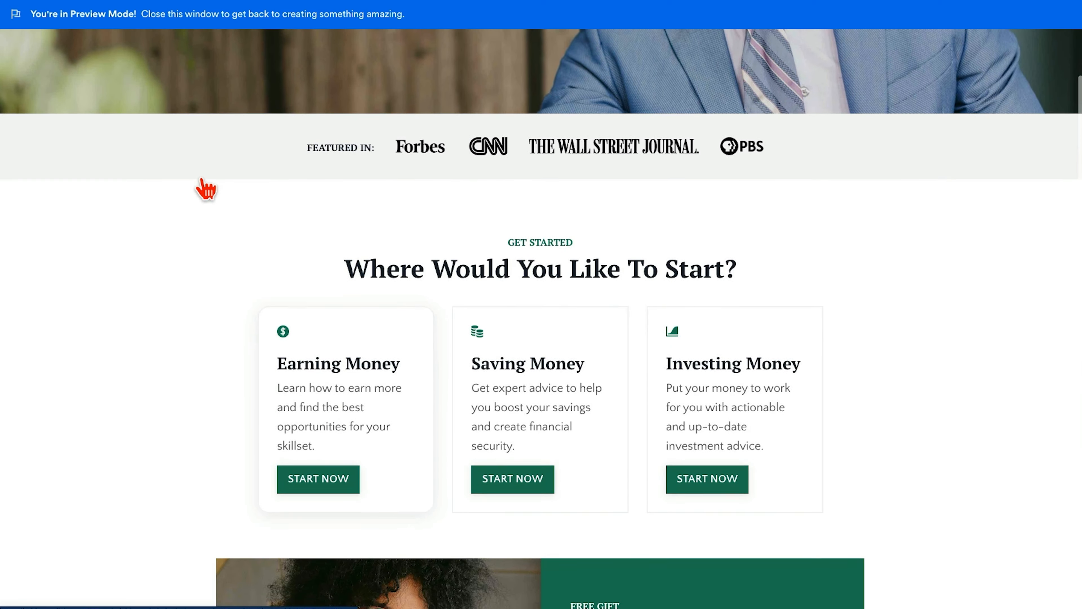
{"action": "scroll", "coordinate": [204, 179], "scroll_direction": "up", "scroll_amount": 10}
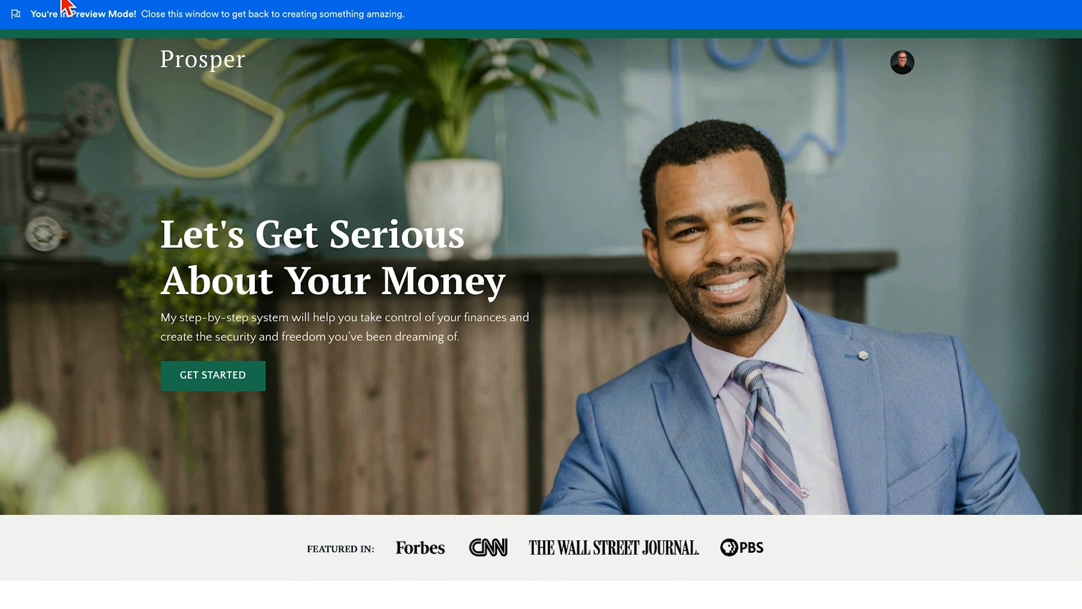
{"action": "scroll", "coordinate": [314, 139], "scroll_direction": "down", "scroll_amount": 2}
{"action": "scroll", "coordinate": [314, 127], "scroll_direction": "up", "scroll_amount": 2}
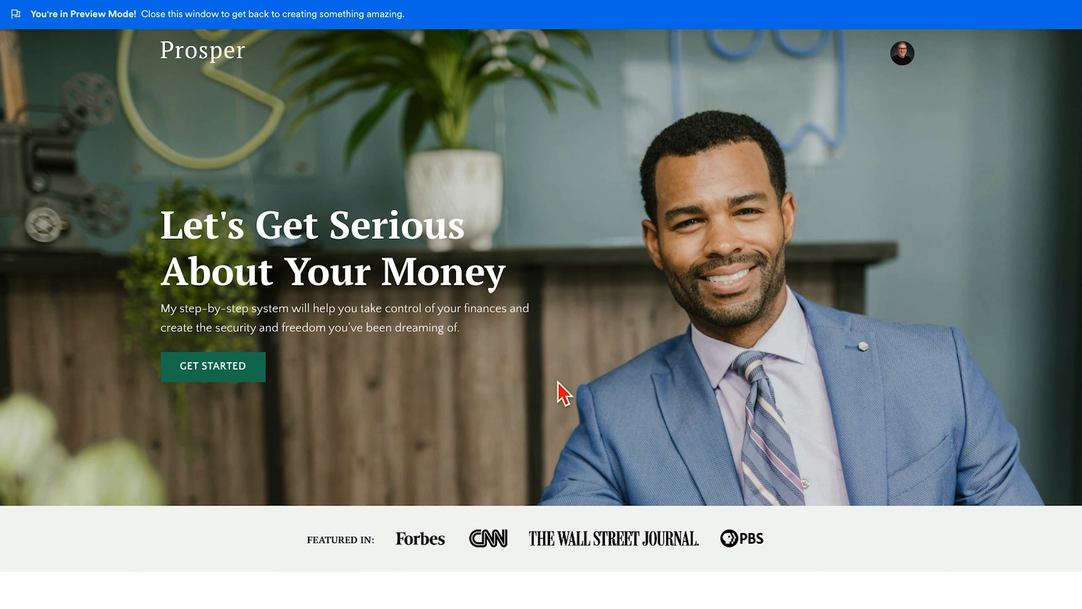
{"action": "scroll", "coordinate": [557, 382], "scroll_direction": "down", "scroll_amount": 8}
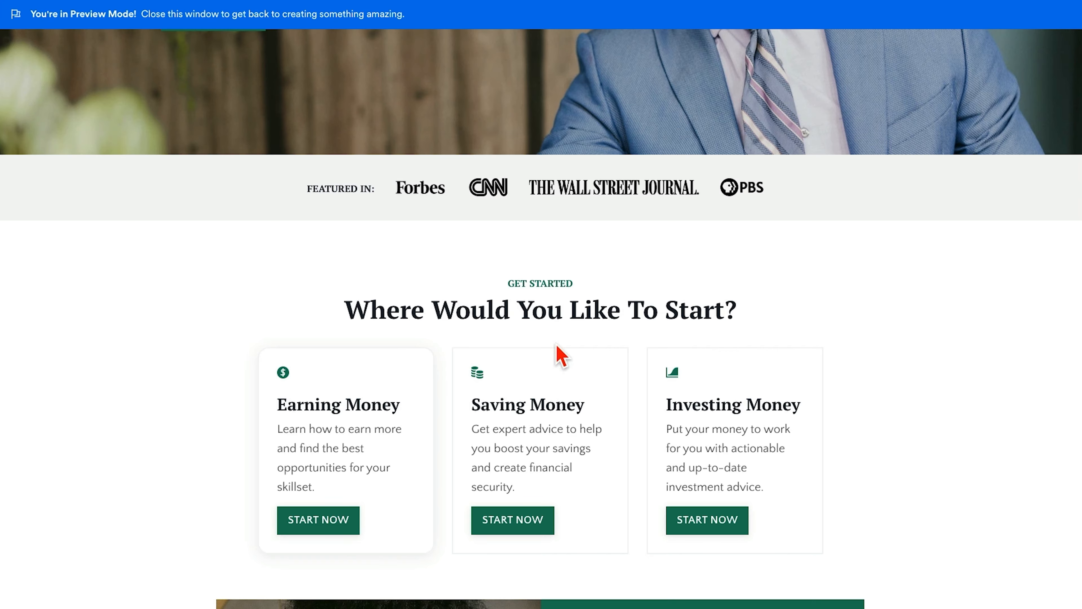
{"action": "scroll", "coordinate": [561, 355], "scroll_direction": "up", "scroll_amount": 8}
{"action": "scroll", "coordinate": [565, 350], "scroll_direction": "down", "scroll_amount": 8}
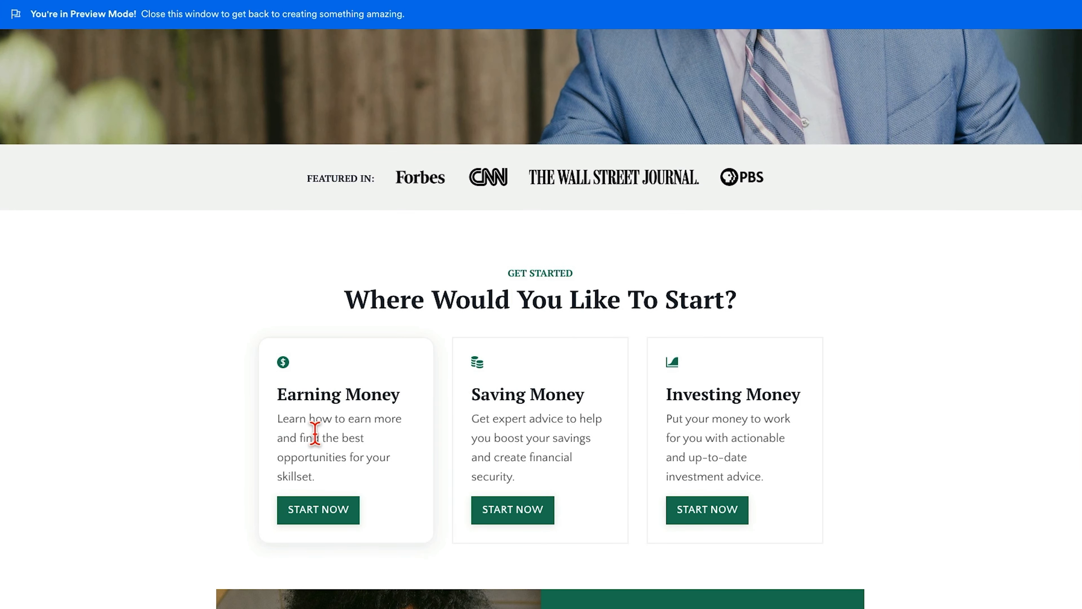
{"action": "scroll", "coordinate": [315, 433], "scroll_direction": "up", "scroll_amount": 8}
{"action": "scroll", "coordinate": [394, 445], "scroll_direction": "down", "scroll_amount": 10}
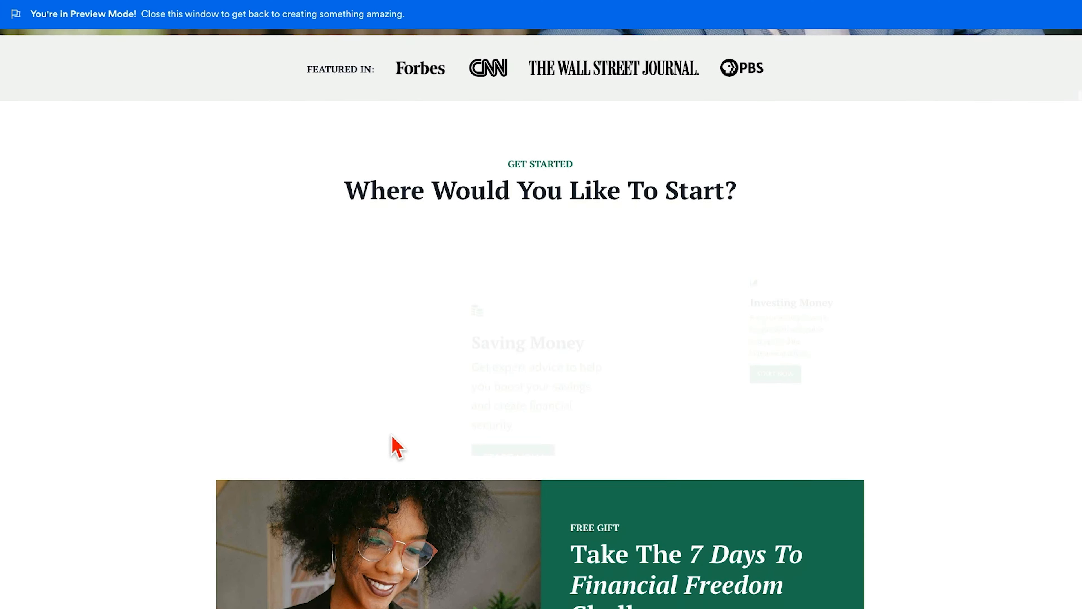
{"action": "scroll", "coordinate": [397, 446], "scroll_direction": "up", "scroll_amount": 10}
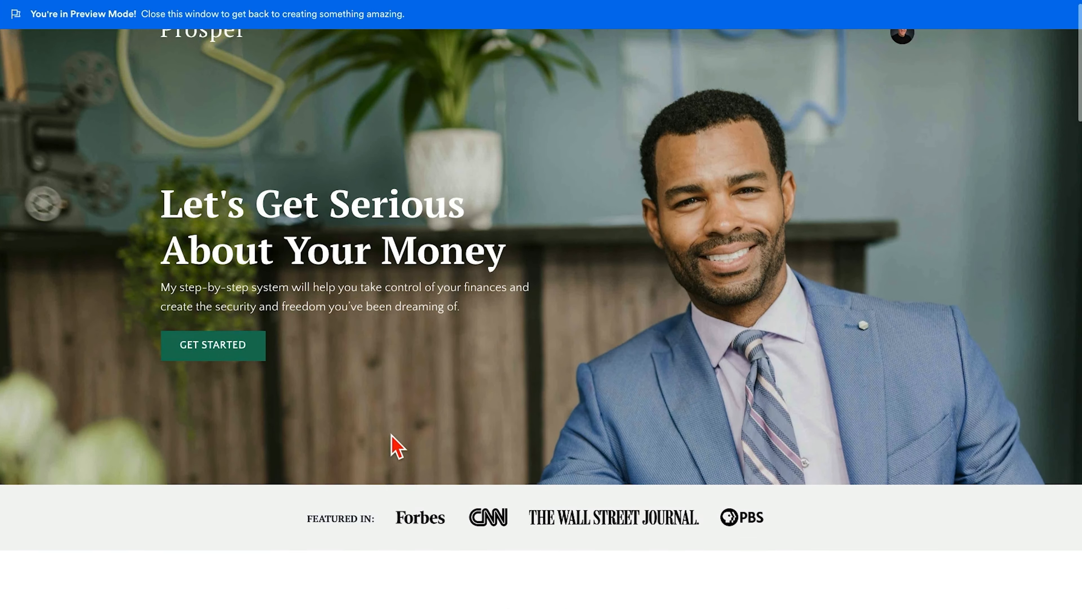
{"action": "scroll", "coordinate": [394, 443], "scroll_direction": "down", "scroll_amount": 10}
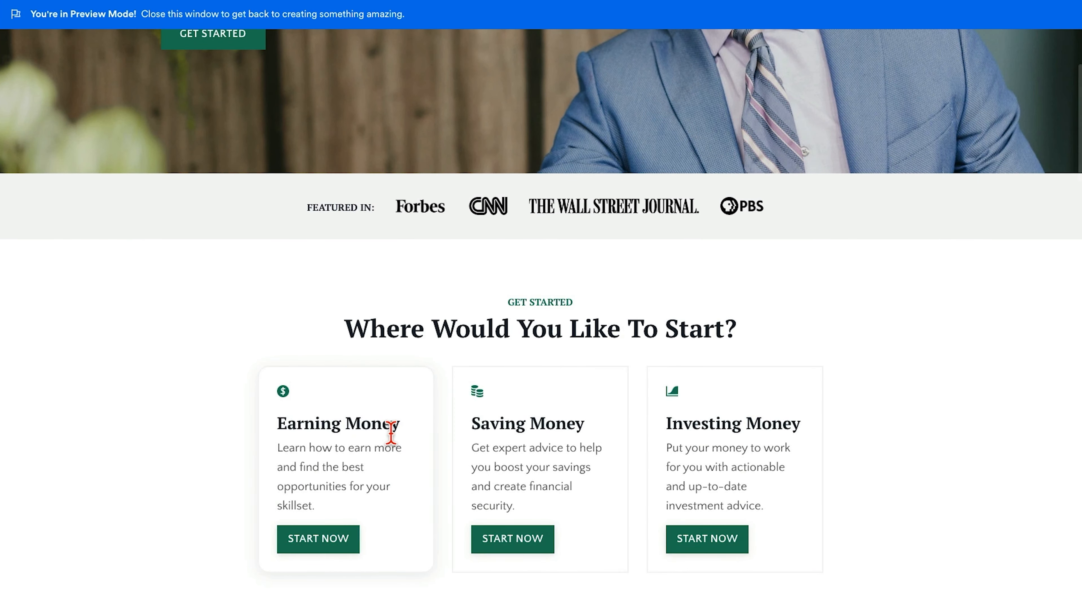
{"action": "scroll", "coordinate": [392, 435], "scroll_direction": "up", "scroll_amount": 8}
{"action": "scroll", "coordinate": [392, 443], "scroll_direction": "down", "scroll_amount": 5}
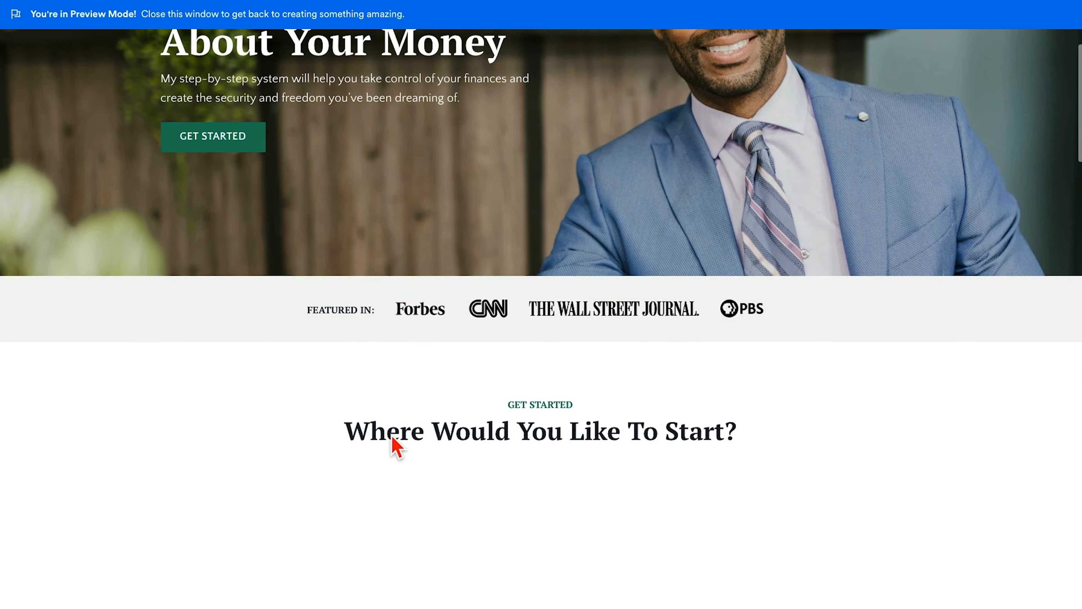
{"action": "scroll", "coordinate": [398, 447], "scroll_direction": "down", "scroll_amount": 4}
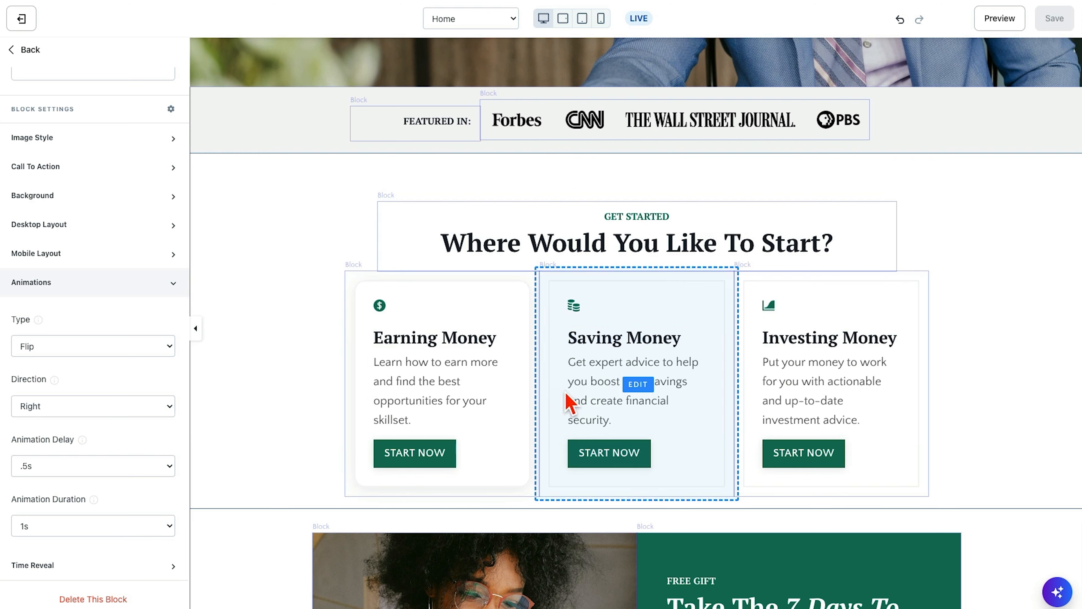
- Set the Saving Money block's animation to Flip with direction Right, and open the Investing Money block's animation settings
{"action": "left_click", "coordinate": [571, 394]}
{"action": "scroll", "coordinate": [60, 415], "scroll_direction": "down", "scroll_amount": 3}
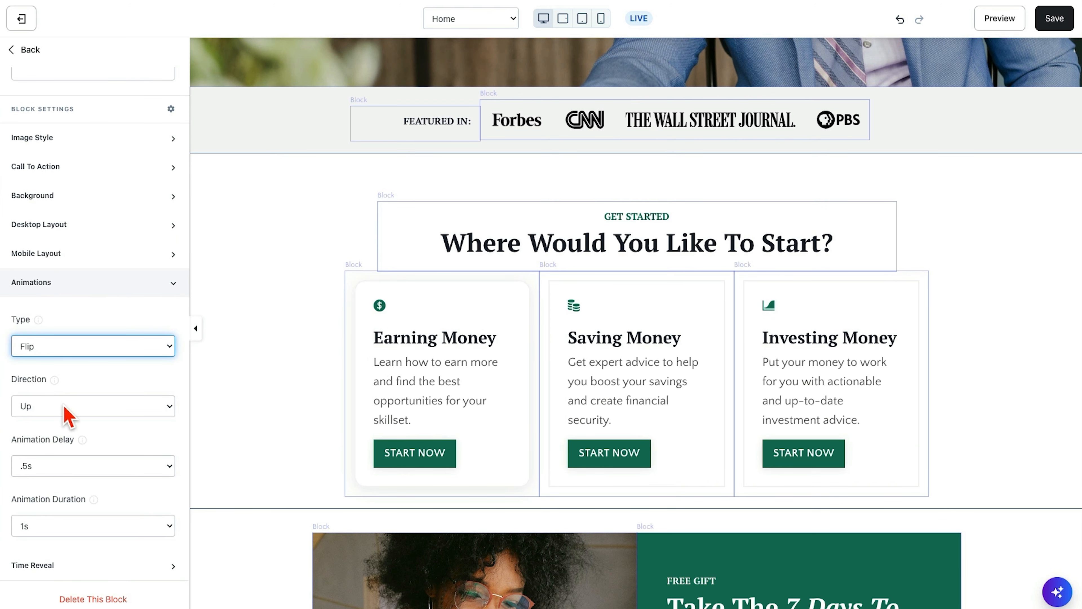
{"action": "left_click", "coordinate": [65, 415]}
{"action": "left_click", "coordinate": [69, 447]}
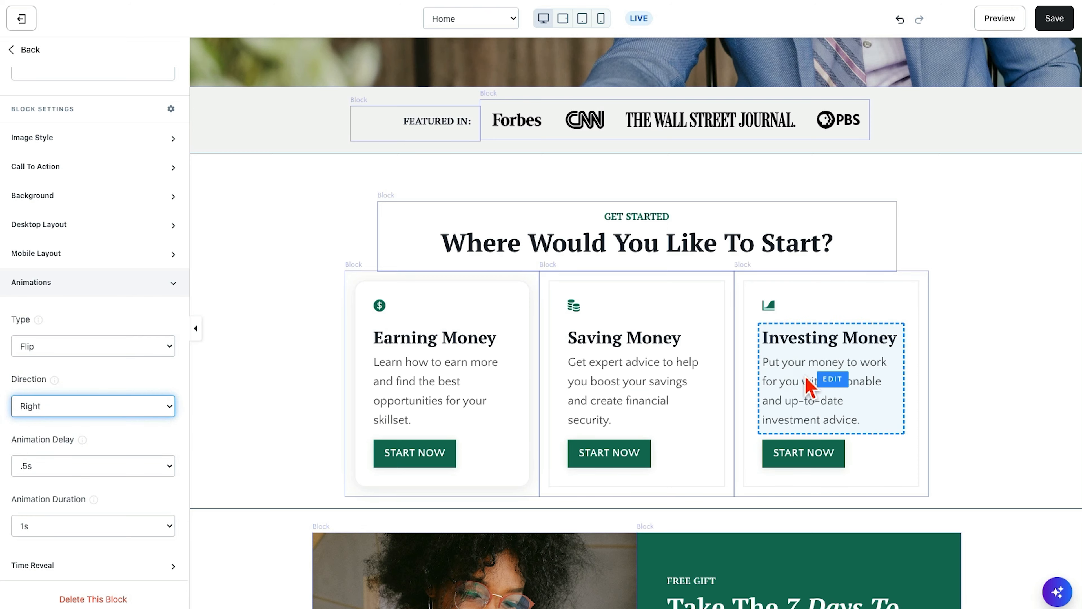
{"action": "left_click", "coordinate": [809, 386]}
{"action": "scroll", "coordinate": [54, 469], "scroll_direction": "down", "scroll_amount": 5}
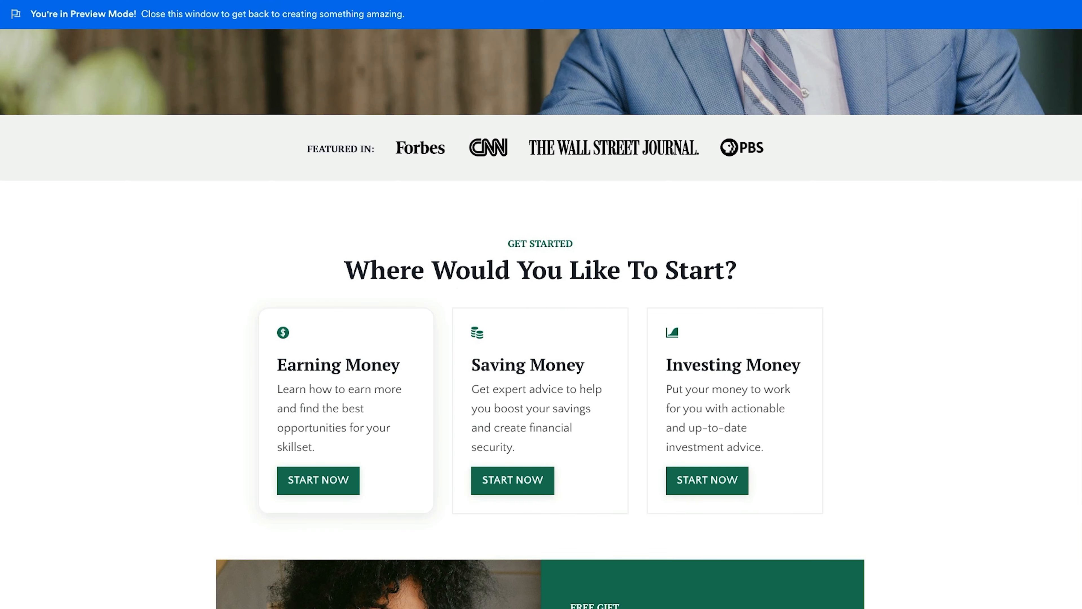
- Preview the Home page again to check the revised animations of the Get Started cards
{"action": "scroll", "coordinate": [248, 243], "scroll_direction": "up", "scroll_amount": 9}
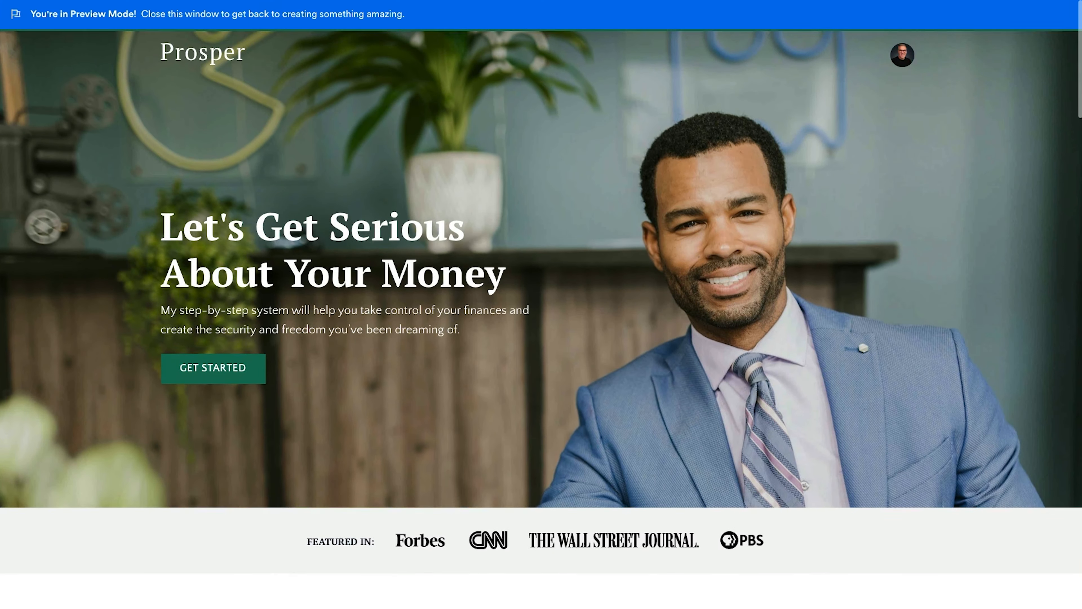
{"action": "scroll", "coordinate": [552, 357], "scroll_direction": "down", "scroll_amount": 10}
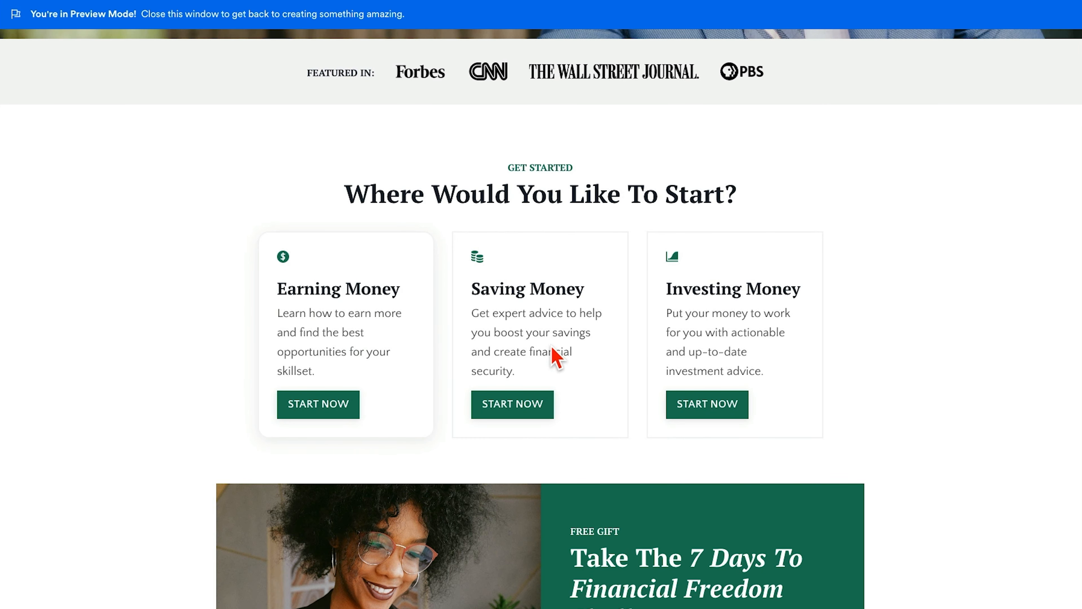
{"action": "scroll", "coordinate": [552, 357], "scroll_direction": "up", "scroll_amount": 10}
{"action": "scroll", "coordinate": [553, 357], "scroll_direction": "down", "scroll_amount": 9}
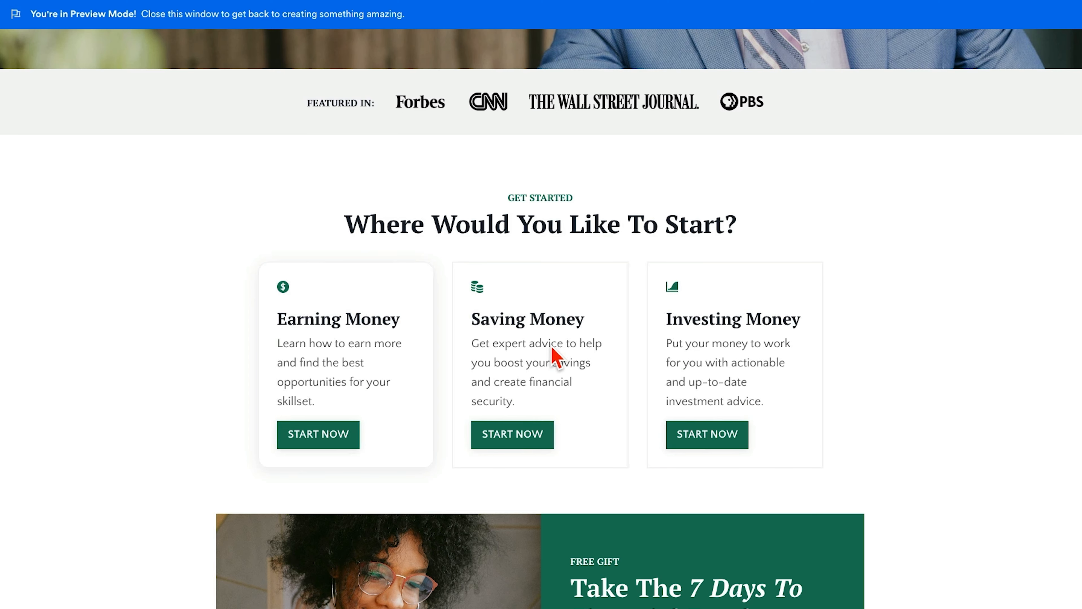
{"action": "scroll", "coordinate": [552, 358], "scroll_direction": "up", "scroll_amount": 10}
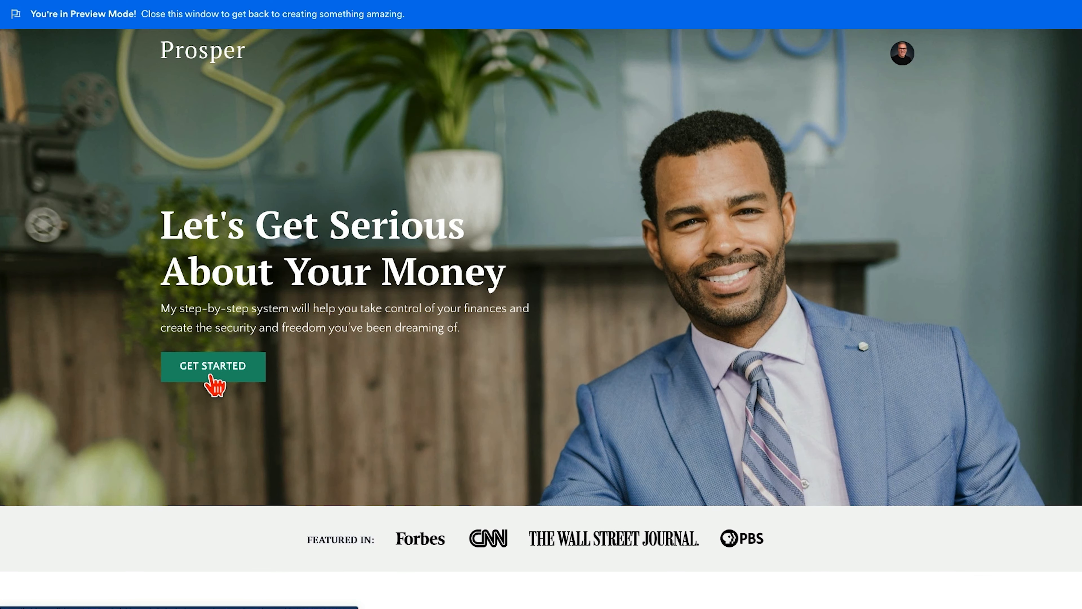
{"action": "scroll", "coordinate": [213, 375], "scroll_direction": "up", "scroll_amount": 5}
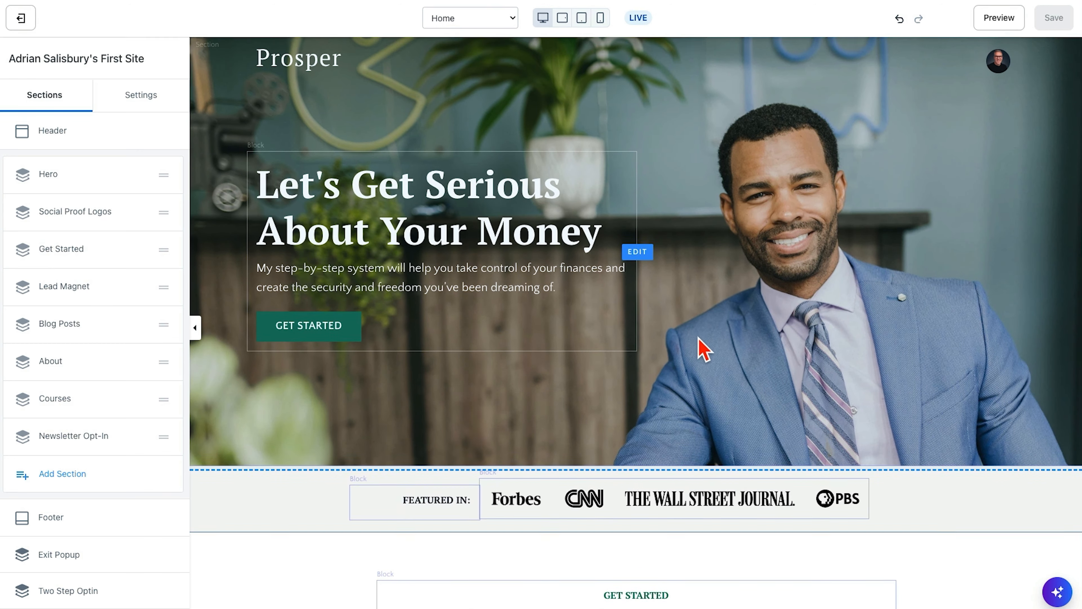
- Enable Fixed Background Image in the Hero section's background settings
{"action": "scroll", "coordinate": [704, 349], "scroll_direction": "down", "scroll_amount": 3}
{"action": "scroll", "coordinate": [703, 349], "scroll_direction": "up", "scroll_amount": 3}
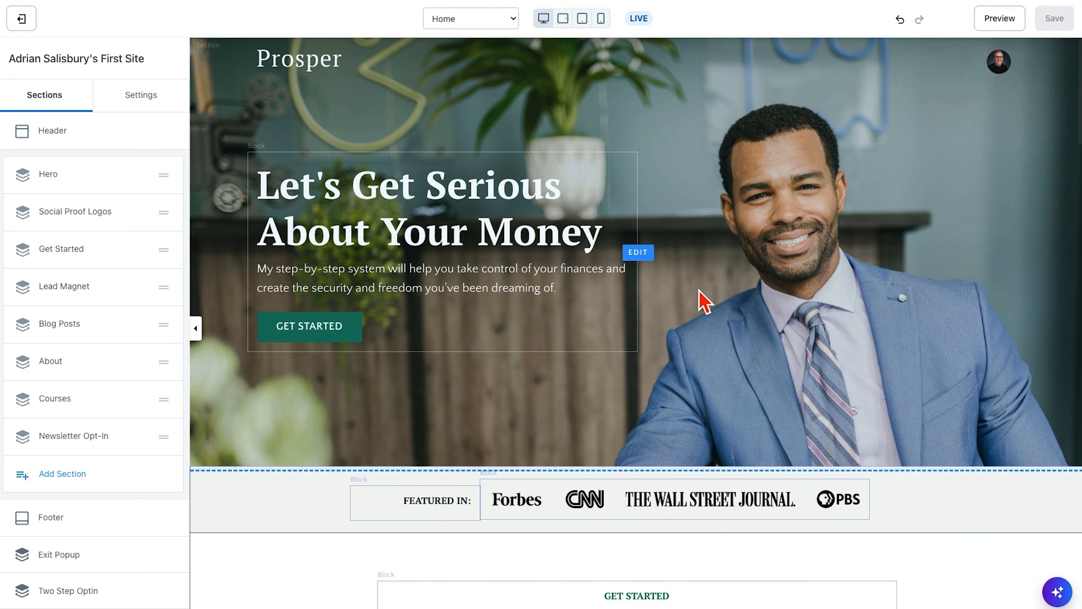
{"action": "scroll", "coordinate": [736, 406], "scroll_direction": "down", "scroll_amount": 3}
{"action": "scroll", "coordinate": [739, 398], "scroll_direction": "up", "scroll_amount": 3}
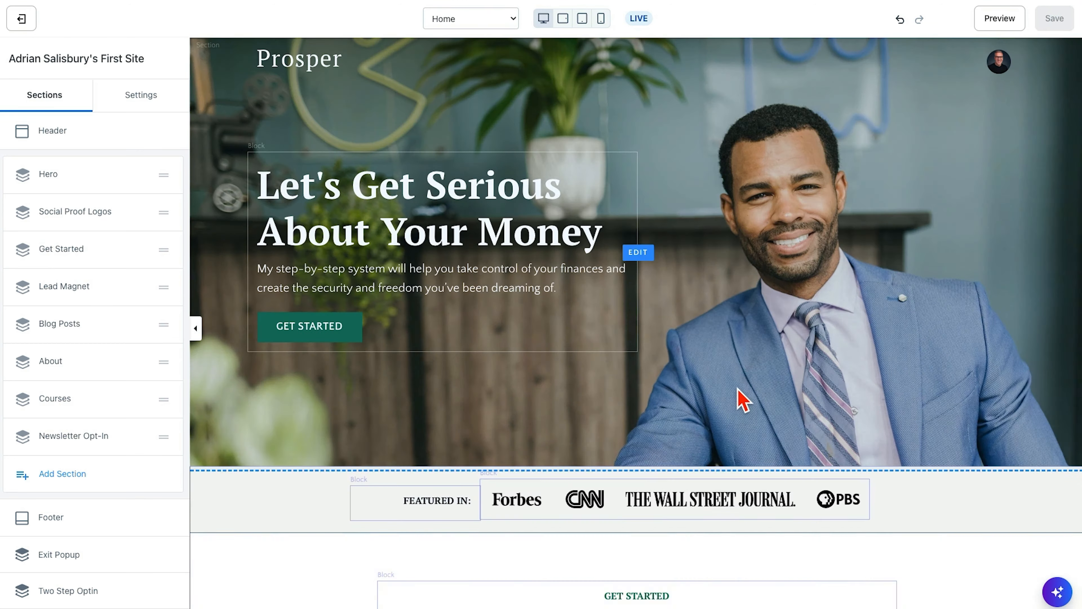
{"action": "left_click", "coordinate": [445, 395]}
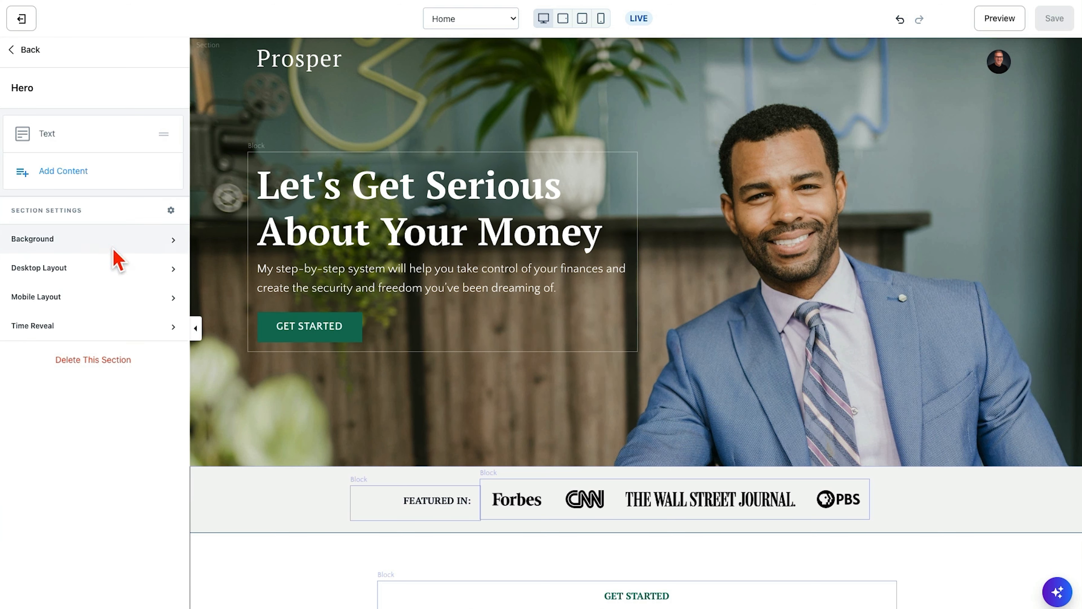
{"action": "left_click", "coordinate": [171, 243]}
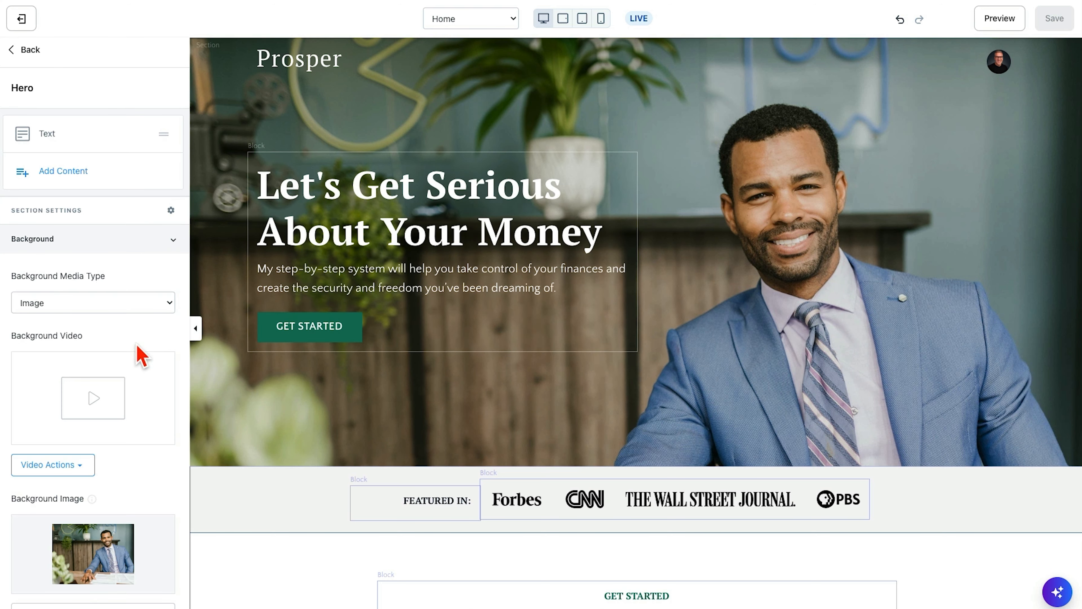
{"action": "scroll", "coordinate": [138, 352], "scroll_direction": "down", "scroll_amount": 6}
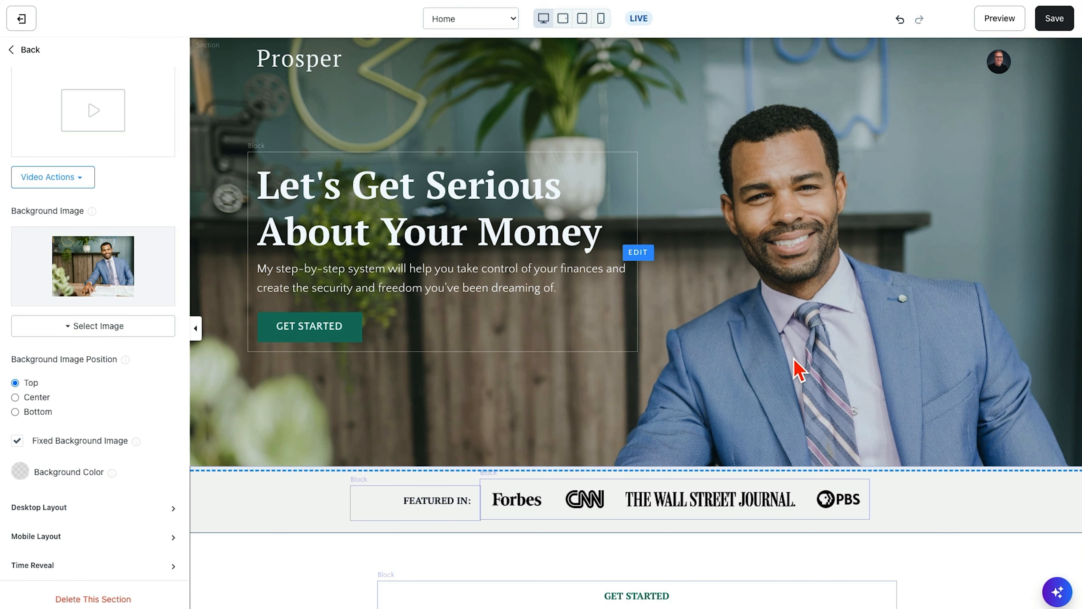
- Examine how the fixed Hero background image behaves as the page moves between the Hero and Get Started sections
{"action": "scroll", "coordinate": [797, 369], "scroll_direction": "down", "scroll_amount": 6}
{"action": "scroll", "coordinate": [797, 369], "scroll_direction": "down", "scroll_amount": 3}
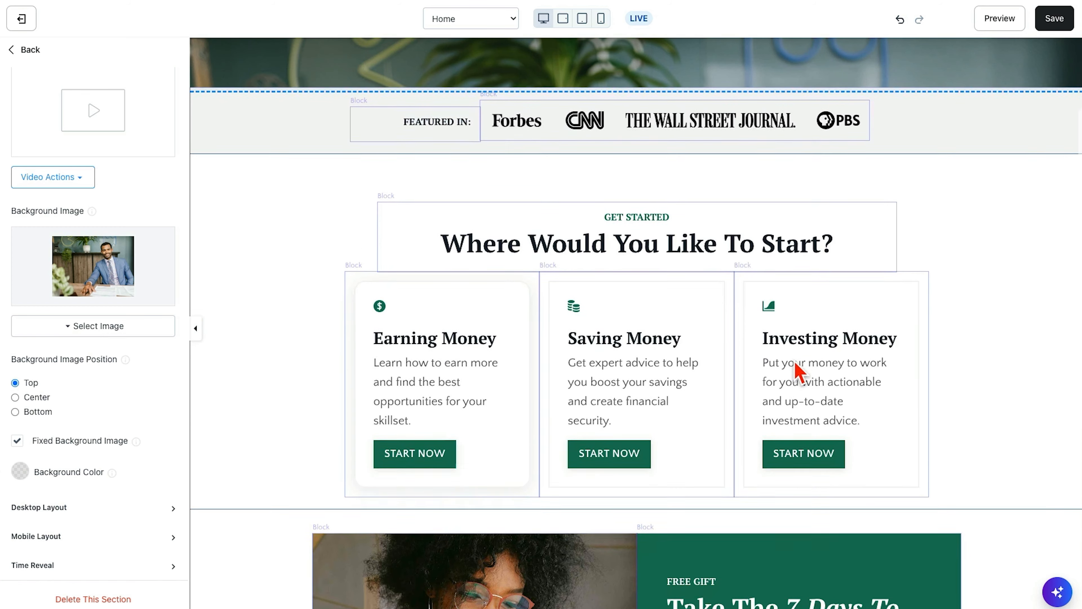
{"action": "scroll", "coordinate": [797, 368], "scroll_direction": "up", "scroll_amount": 9}
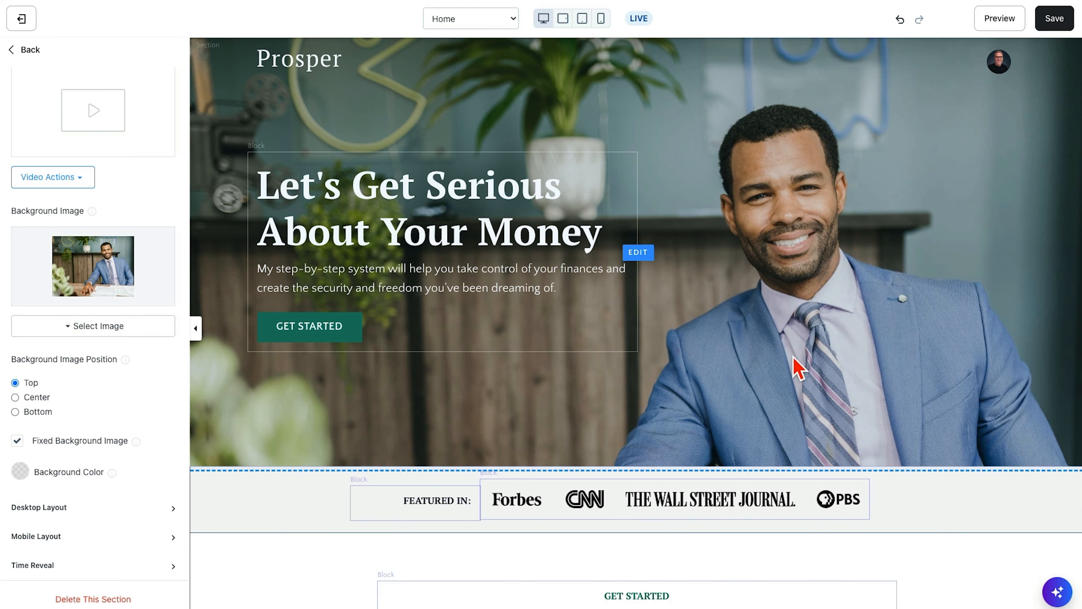
{"action": "scroll", "coordinate": [797, 368], "scroll_direction": "down", "scroll_amount": 3}
{"action": "scroll", "coordinate": [798, 369], "scroll_direction": "up", "scroll_amount": 3}
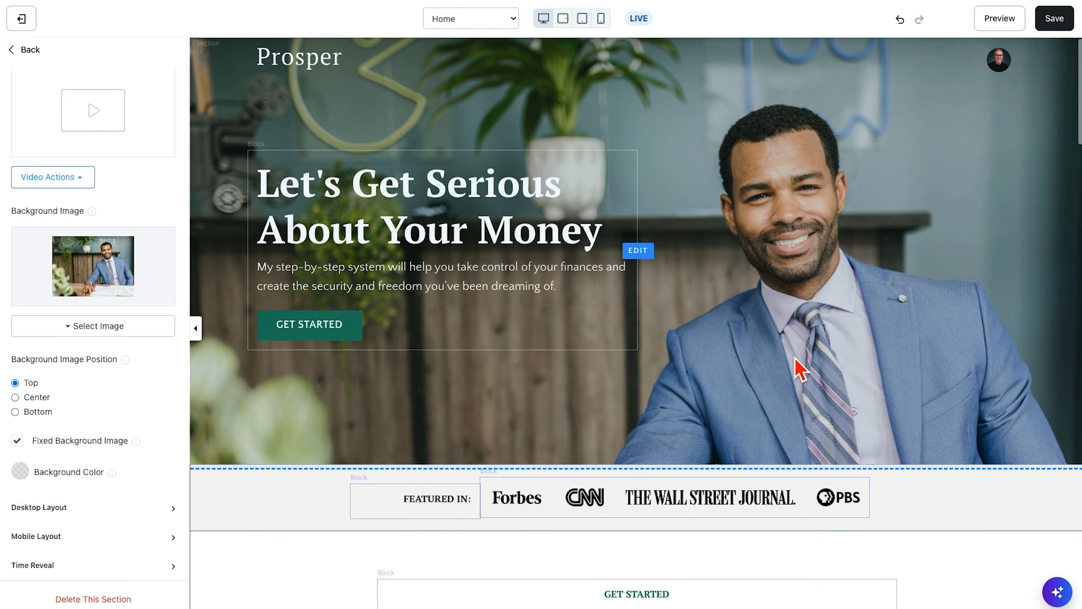
{"action": "scroll", "coordinate": [799, 369], "scroll_direction": "down", "scroll_amount": 5}
{"action": "scroll", "coordinate": [799, 368], "scroll_direction": "up", "scroll_amount": 3}
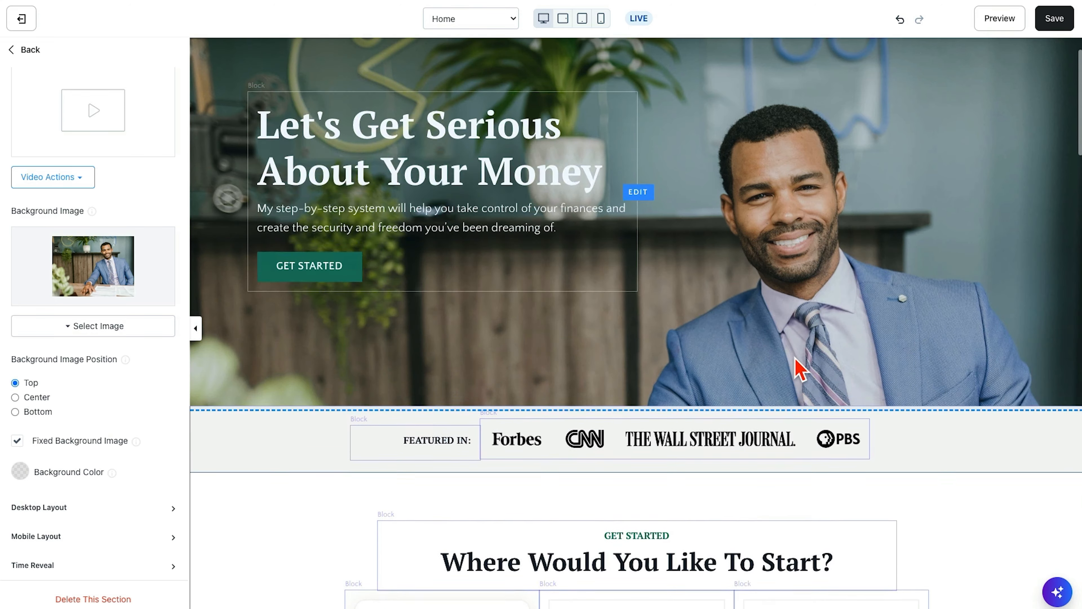
{"action": "scroll", "coordinate": [800, 368], "scroll_direction": "up", "scroll_amount": 2}
{"action": "scroll", "coordinate": [799, 369], "scroll_direction": "down", "scroll_amount": 7}
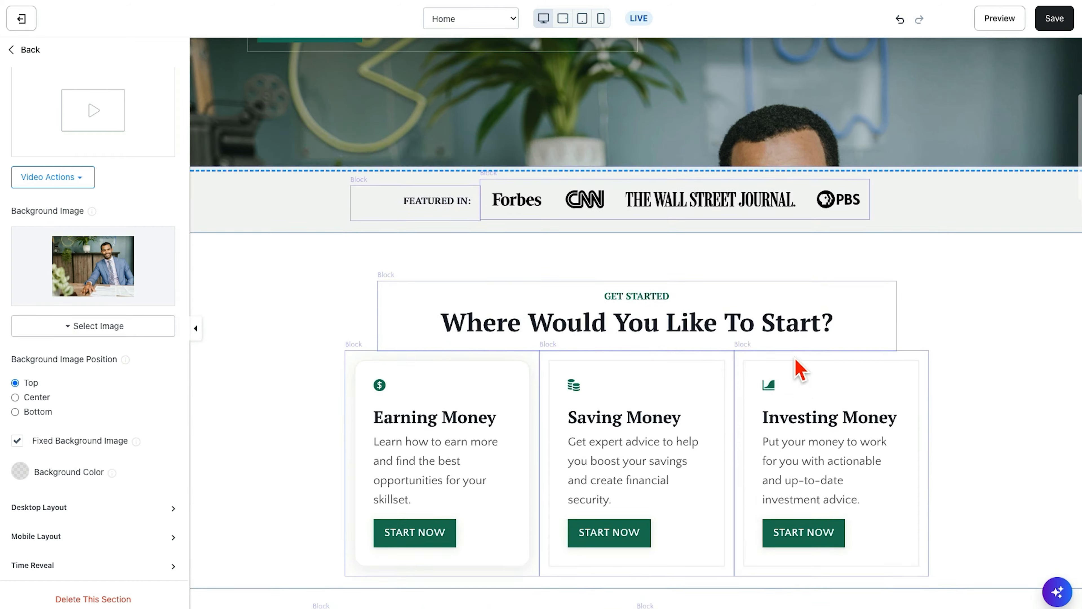
- Turn off Fixed Background Image for the Hero section, save, and check how the photo moves between Hero and Get Started
{"action": "scroll", "coordinate": [799, 369], "scroll_direction": "up", "scroll_amount": 7}
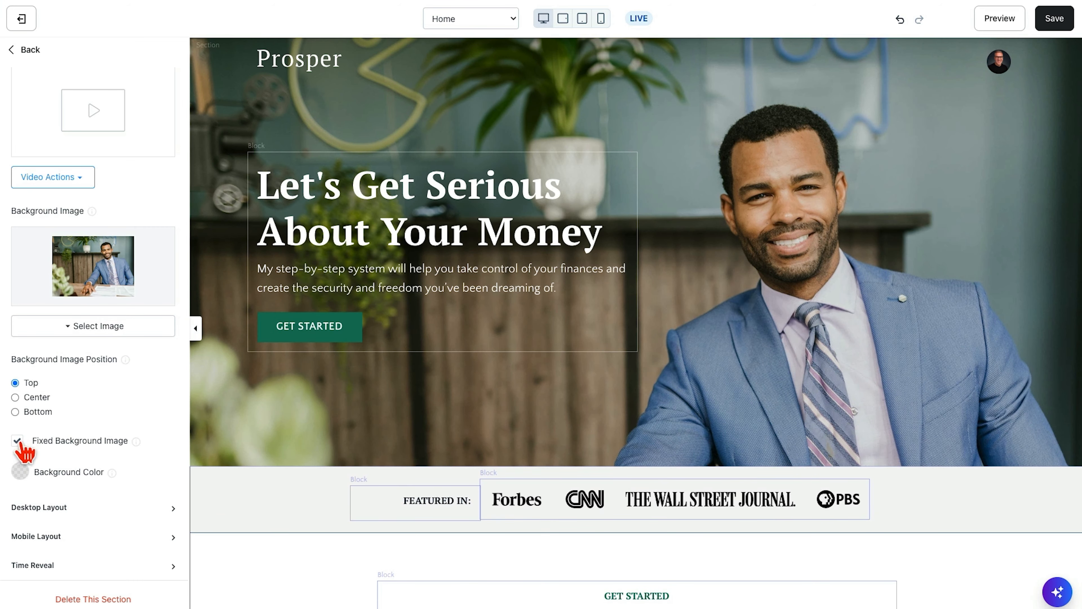
{"action": "scroll", "coordinate": [845, 368], "scroll_direction": "down", "scroll_amount": 6}
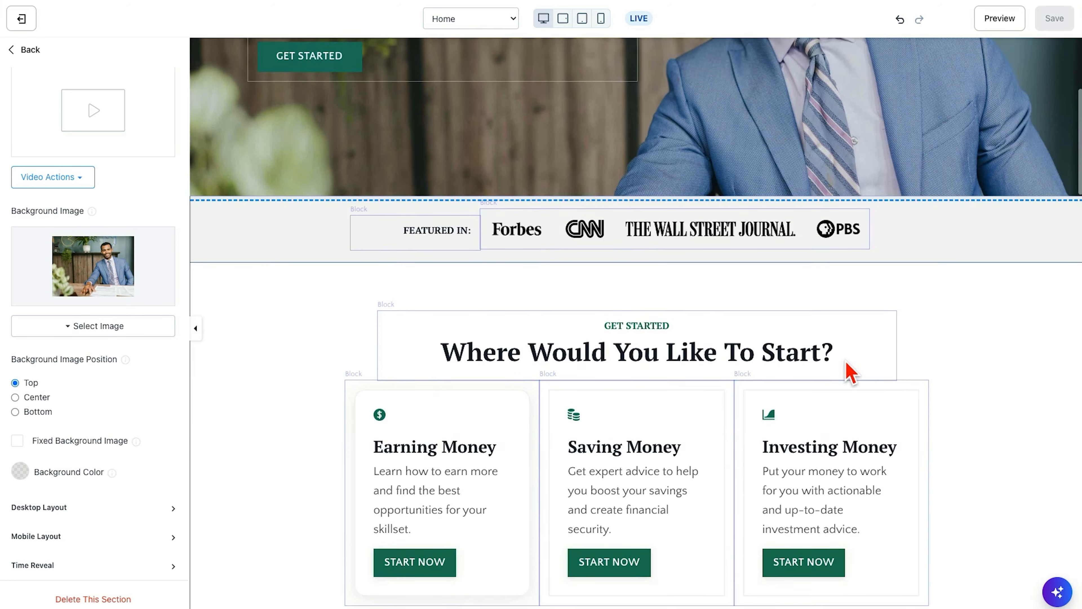
{"action": "scroll", "coordinate": [846, 367], "scroll_direction": "up", "scroll_amount": 6}
- Open the file actions for the Hero section's background video
{"action": "scroll", "coordinate": [145, 210], "scroll_direction": "up", "scroll_amount": 5}
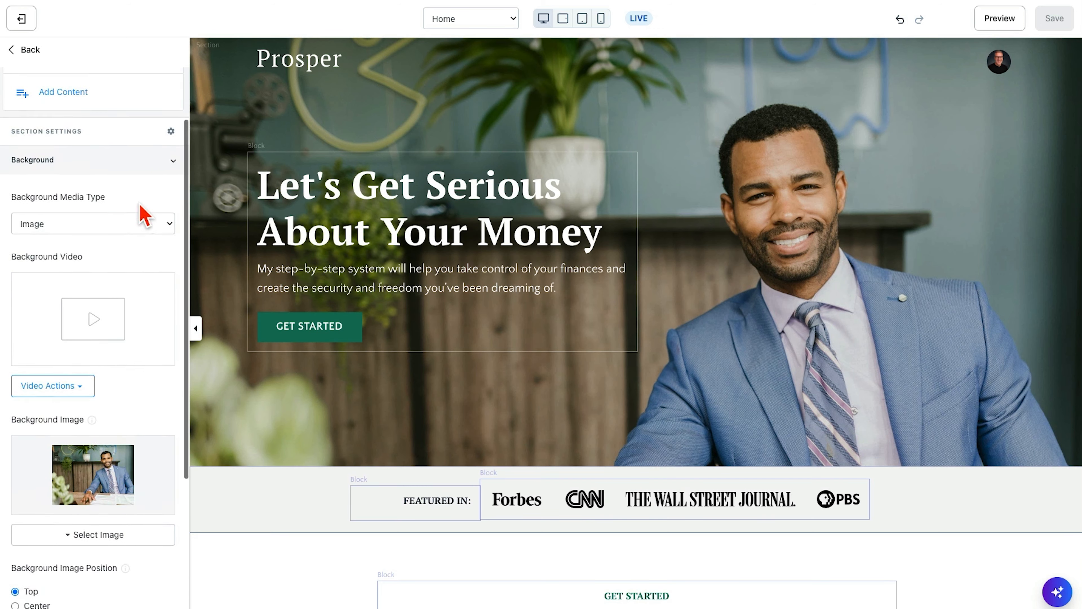
{"action": "scroll", "coordinate": [162, 379], "scroll_direction": "down", "scroll_amount": 2}
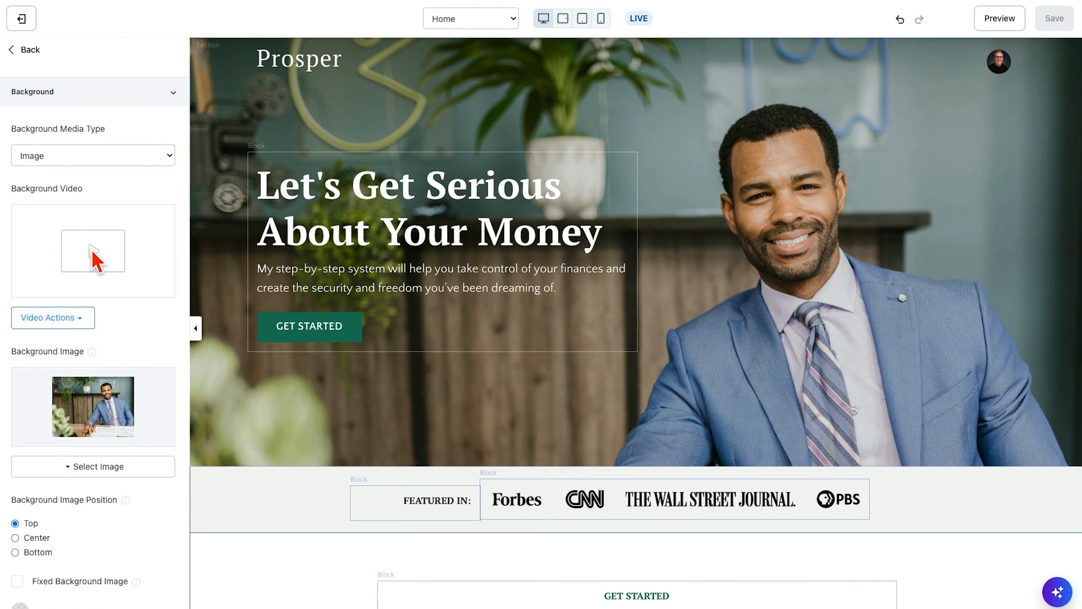
{"action": "left_click", "coordinate": [51, 317]}
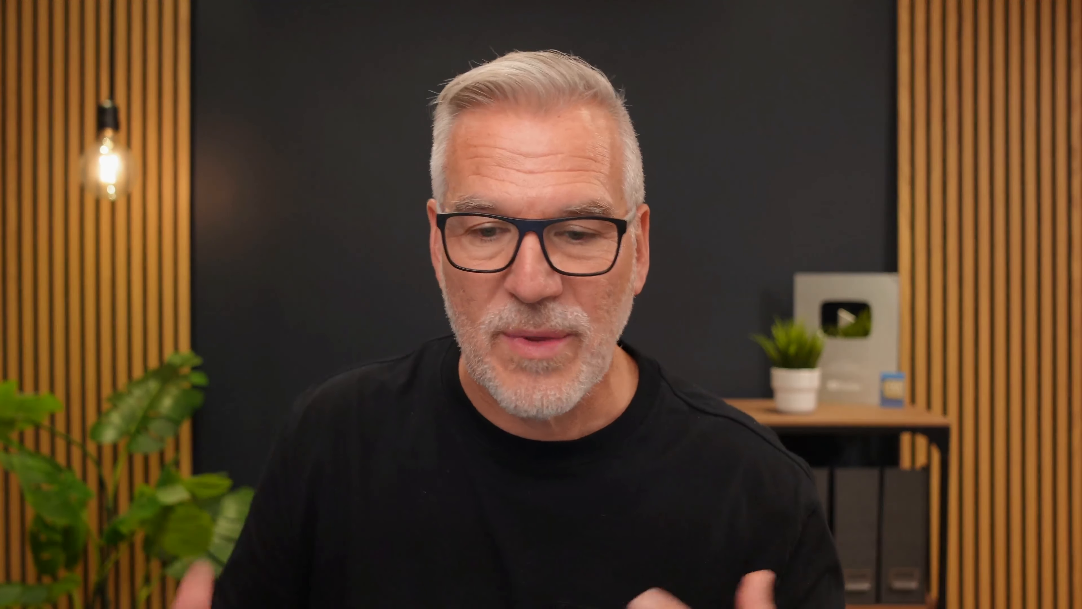
- On Pexels, switch the "simple clean background" search from photos to videos and browse the horizontal clips
{"action": "left_click", "coordinate": [233, 34]}
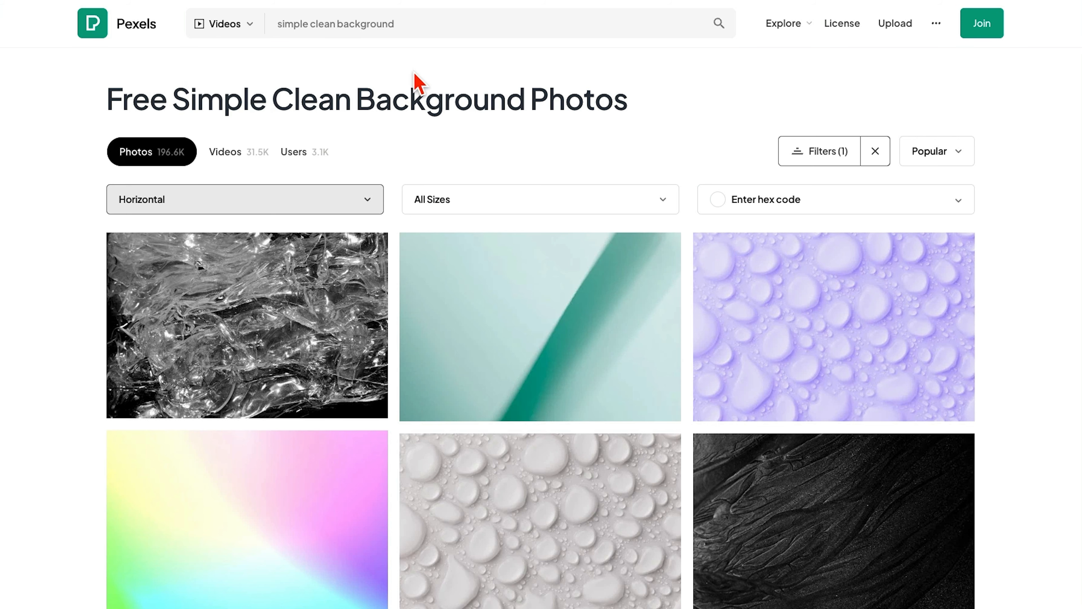
{"action": "key", "text": "Return"}
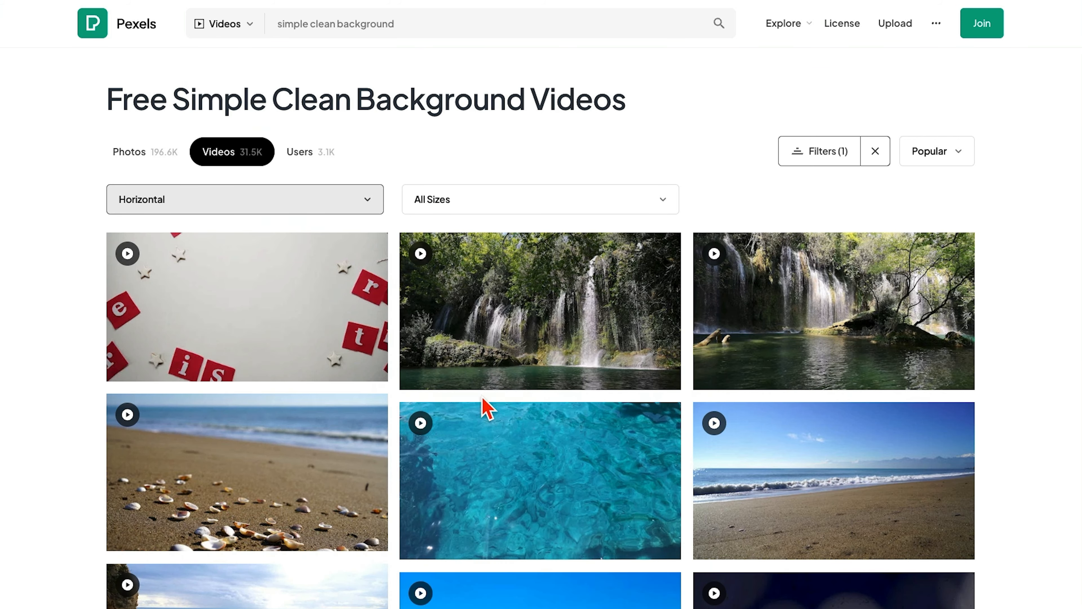
{"action": "scroll", "coordinate": [326, 272], "scroll_direction": "down", "scroll_amount": 5}
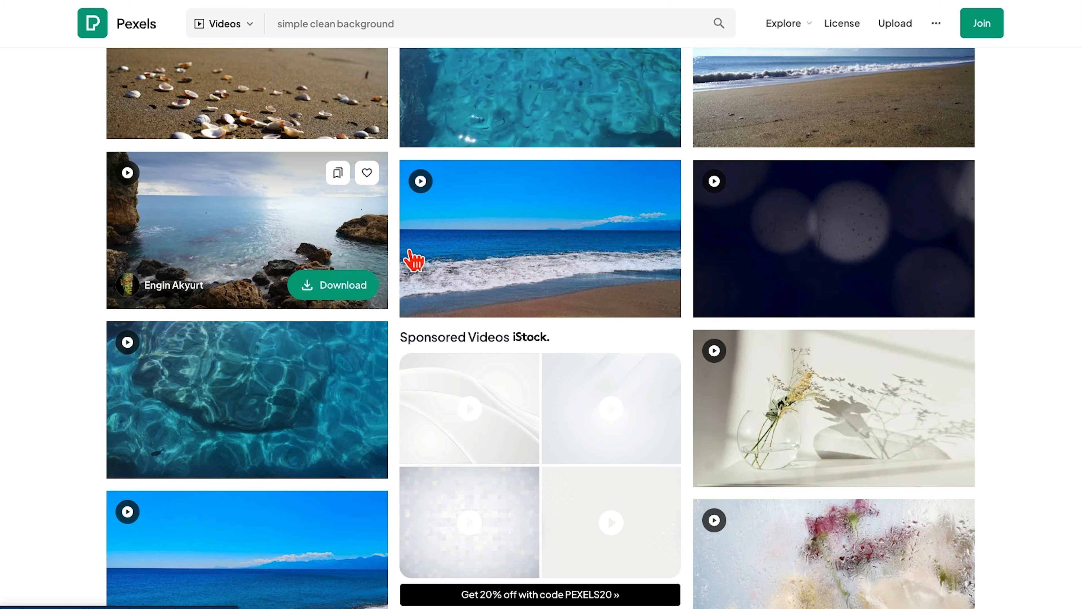
{"action": "scroll", "coordinate": [539, 431], "scroll_direction": "down", "scroll_amount": 10}
{"action": "scroll", "coordinate": [541, 431], "scroll_direction": "down", "scroll_amount": 1}
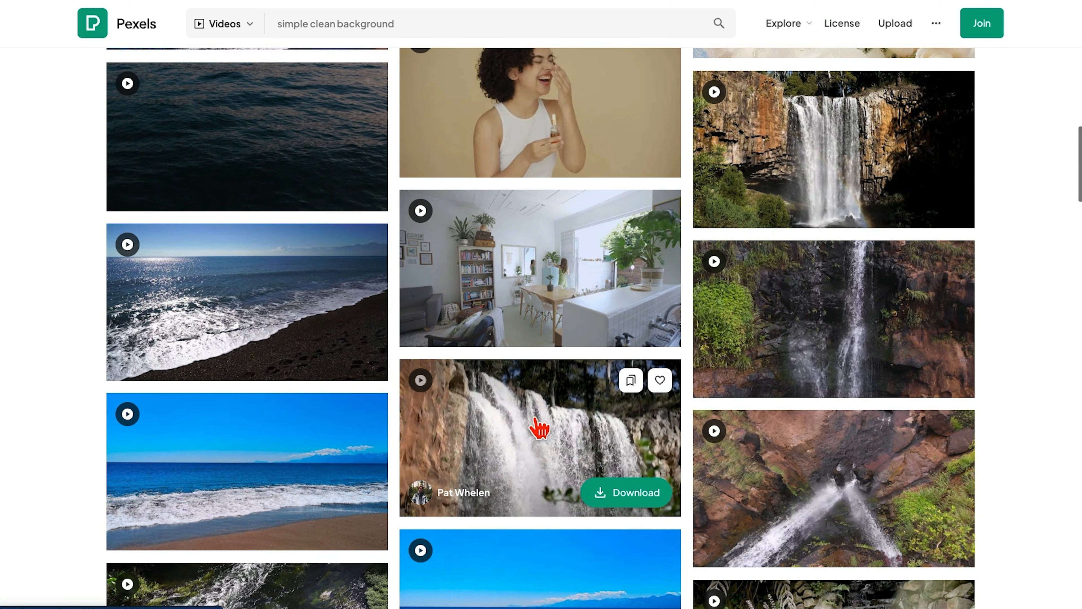
{"action": "scroll", "coordinate": [544, 409], "scroll_direction": "up", "scroll_amount": 20}
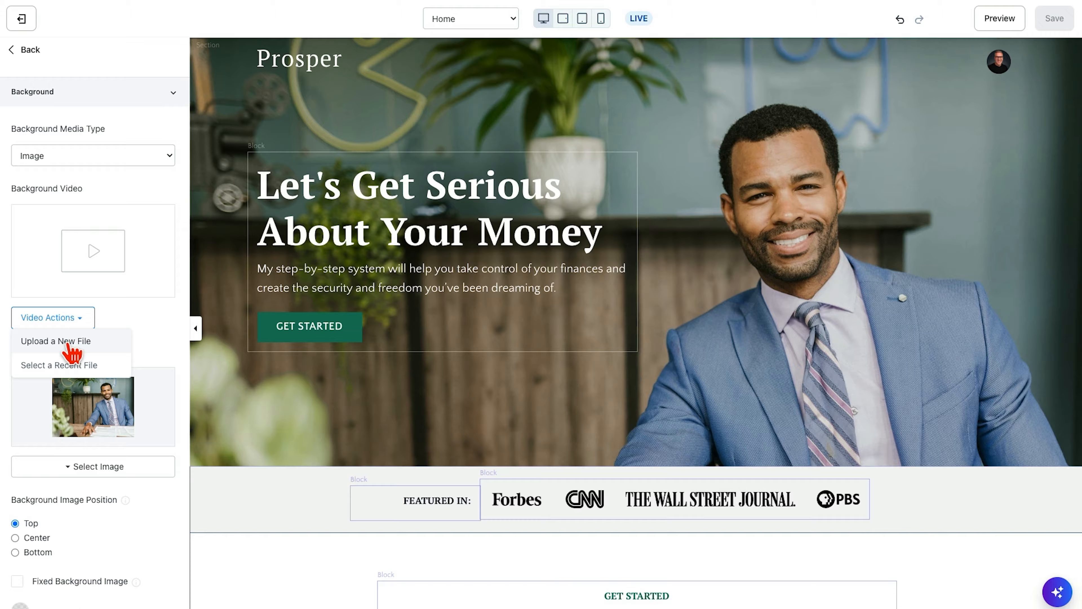
- Back in the Kajabi editor, upload a new Hero background video, set Background Media Type to Video, and save the page
{"action": "left_click", "coordinate": [71, 347]}
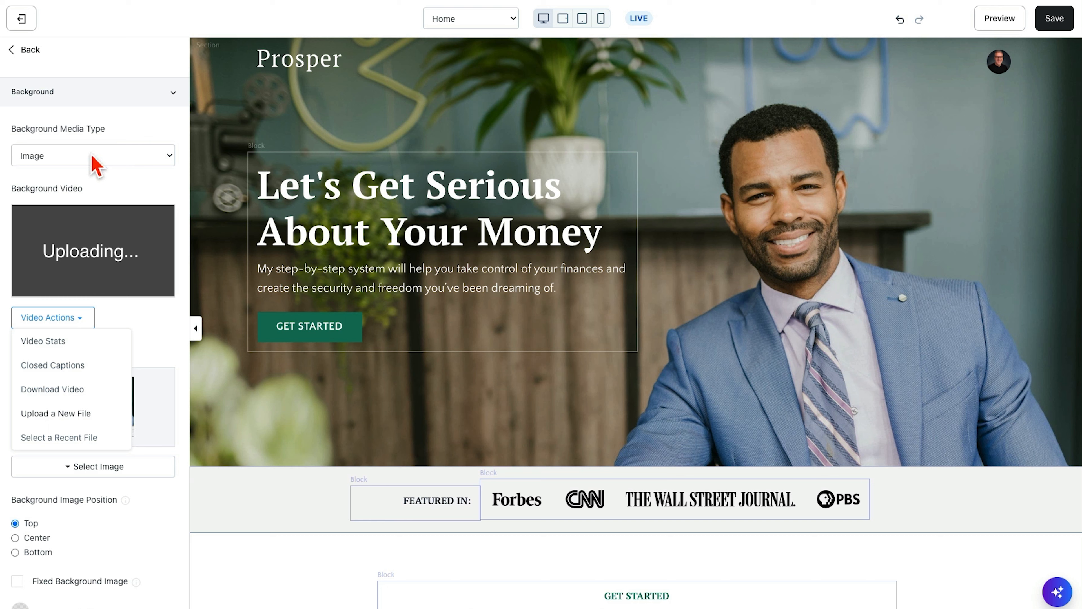
{"action": "left_click", "coordinate": [92, 156]}
{"action": "left_click", "coordinate": [84, 171]}
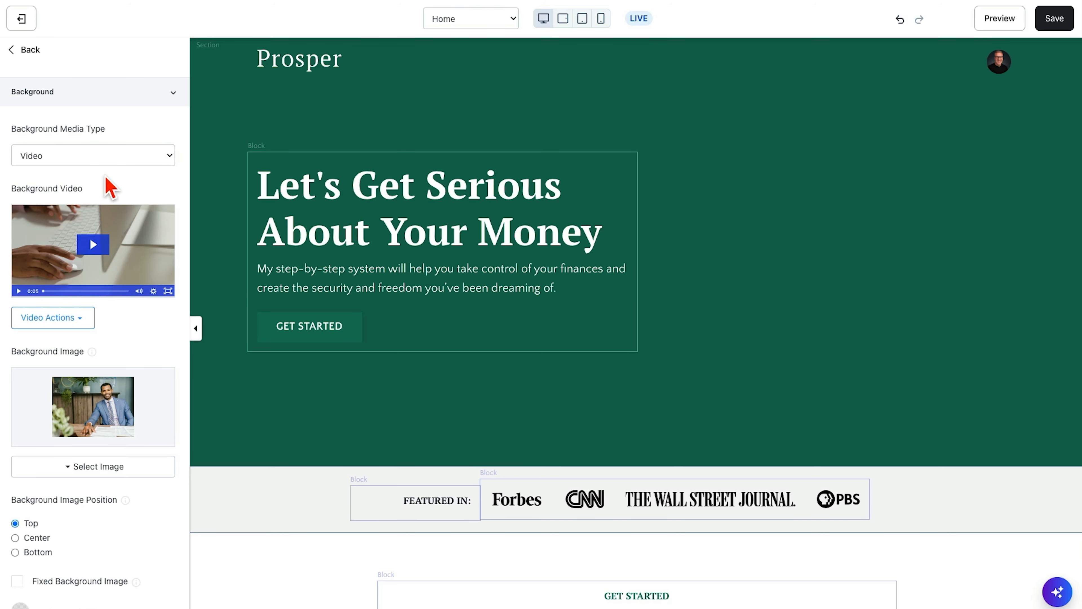
{"action": "scroll", "coordinate": [110, 188], "scroll_direction": "down", "scroll_amount": 3}
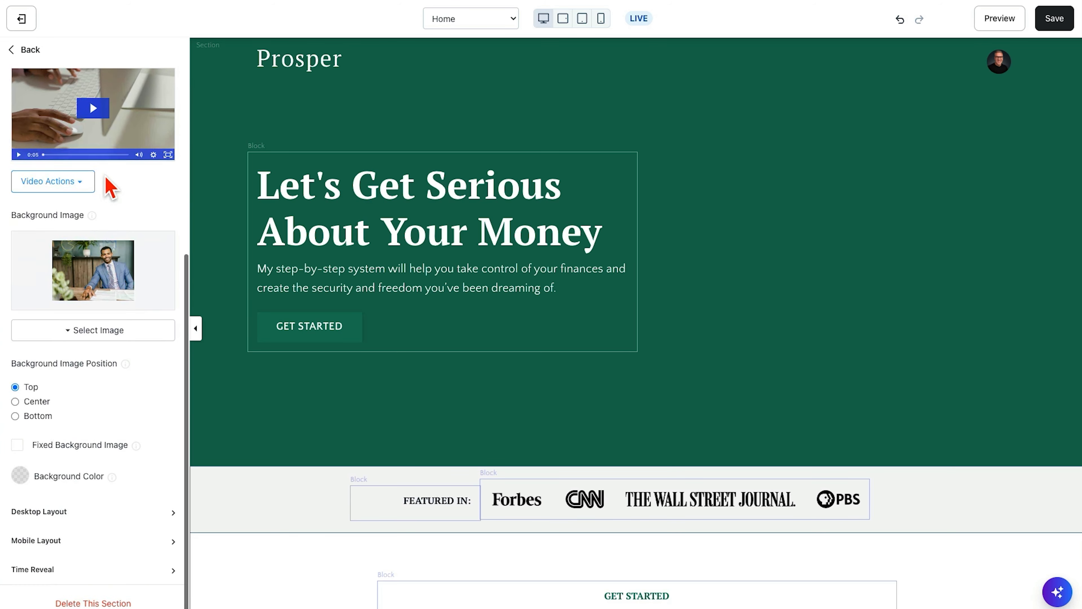
{"action": "left_click", "coordinate": [1061, 21]}
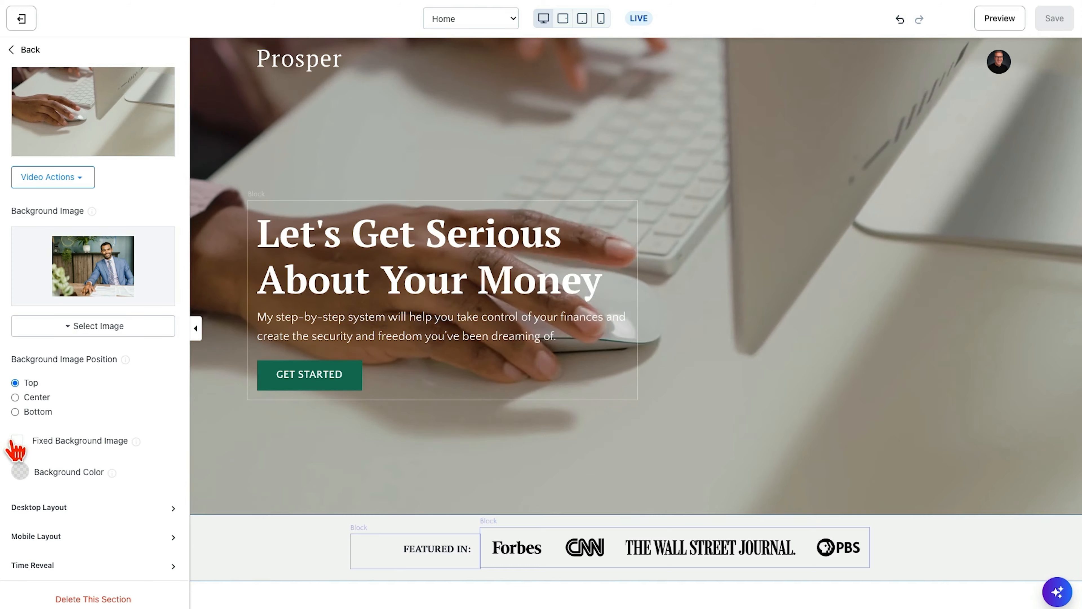
{"action": "left_click", "coordinate": [17, 441]}
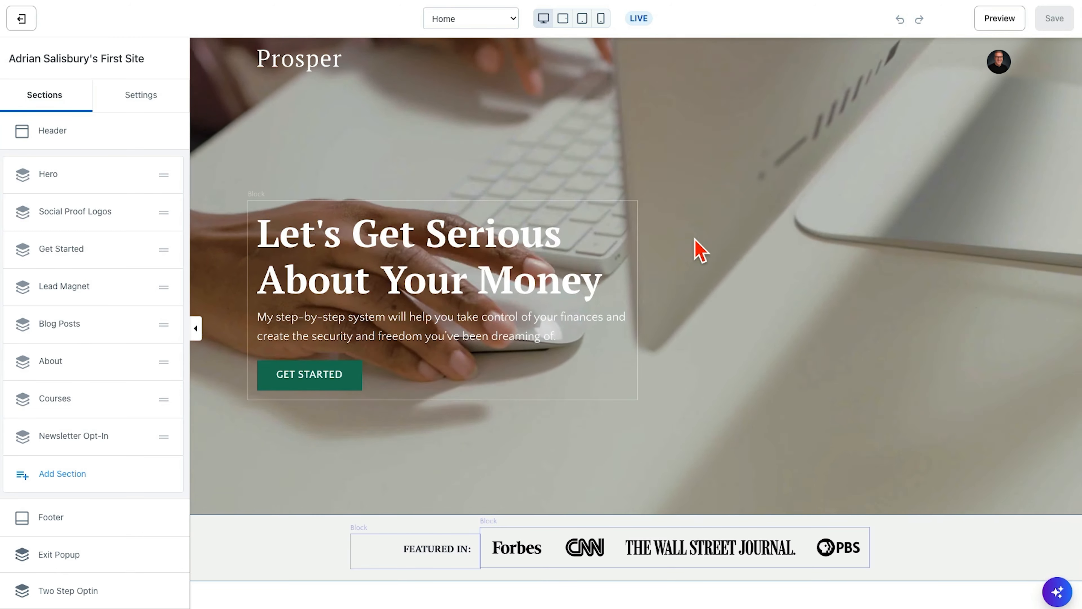
- Examine how the Hero background video looks while moving through the Home page from Hero to Blog Posts
{"action": "scroll", "coordinate": [266, 499], "scroll_direction": "down", "scroll_amount": 4}
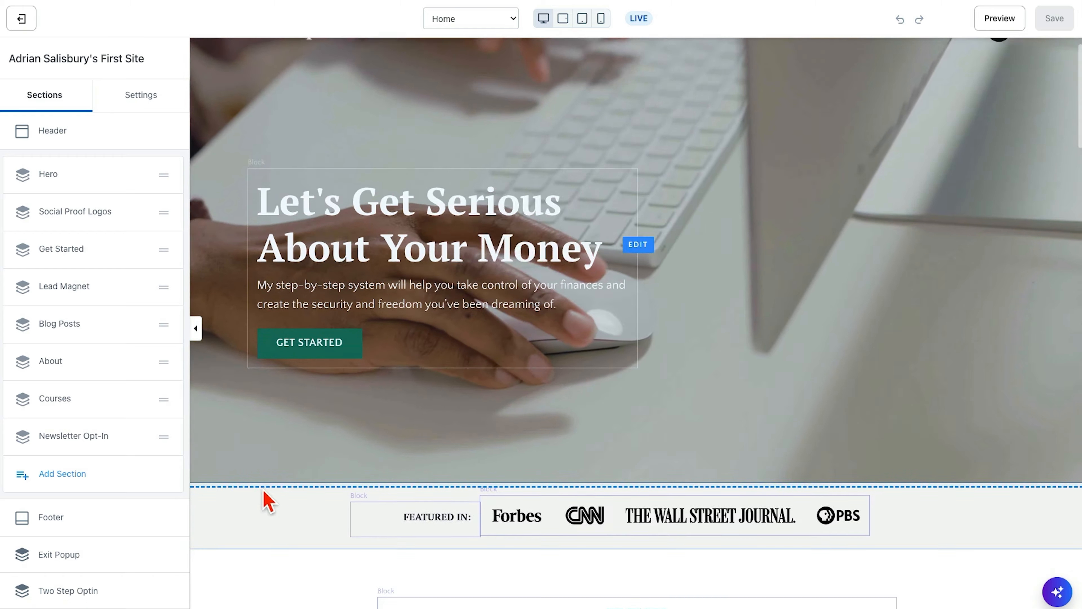
{"action": "scroll", "coordinate": [264, 492], "scroll_direction": "down", "scroll_amount": 5}
{"action": "scroll", "coordinate": [264, 491], "scroll_direction": "up", "scroll_amount": 8}
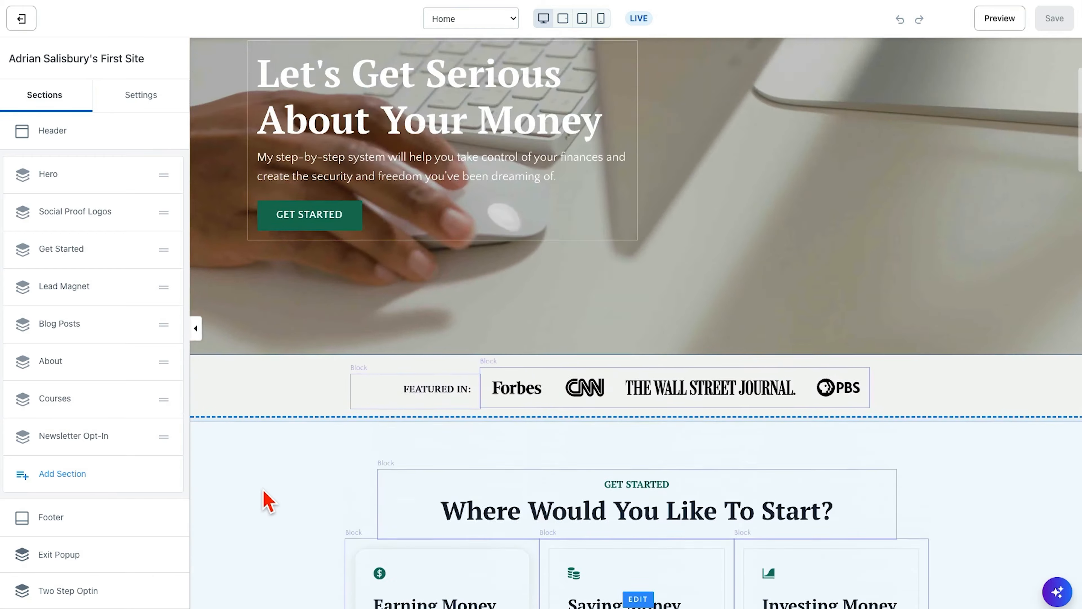
{"action": "scroll", "coordinate": [267, 501], "scroll_direction": "down", "scroll_amount": 10}
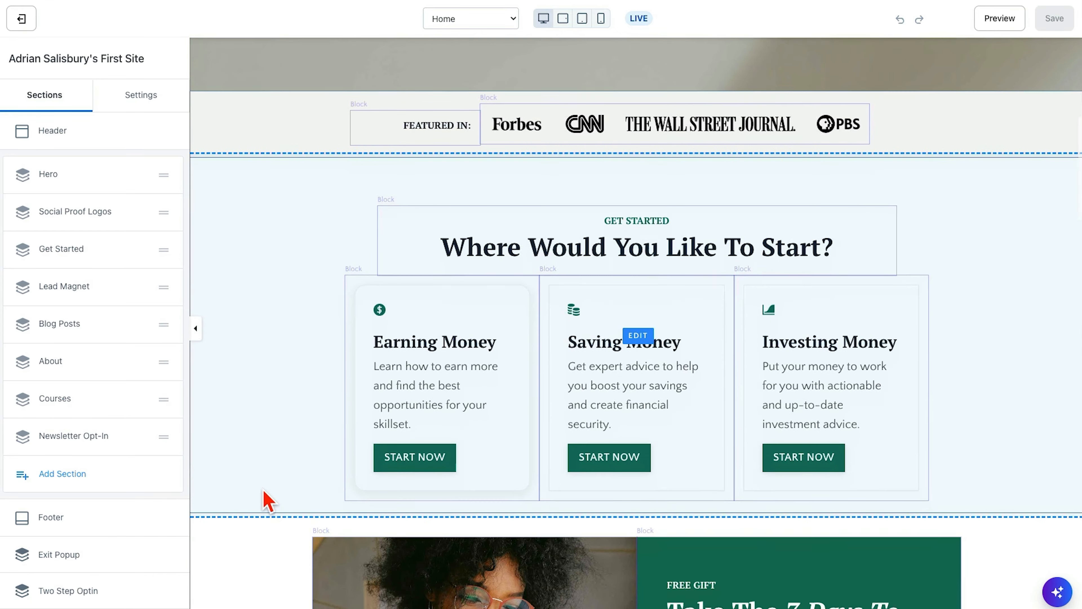
{"action": "scroll", "coordinate": [267, 501], "scroll_direction": "down", "scroll_amount": 12}
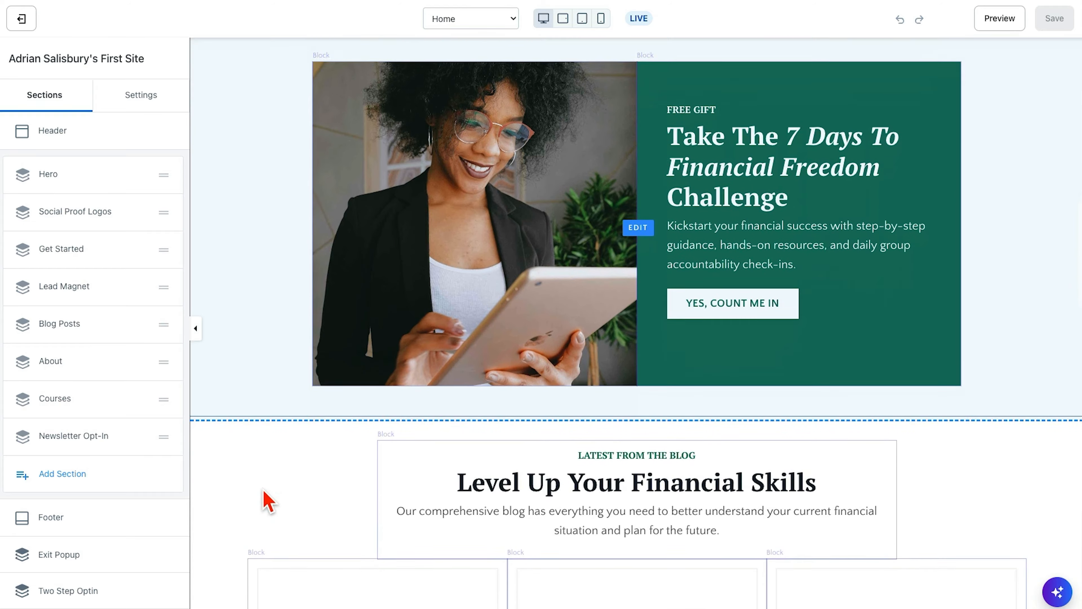
{"action": "scroll", "coordinate": [268, 500], "scroll_direction": "up", "scroll_amount": 20}
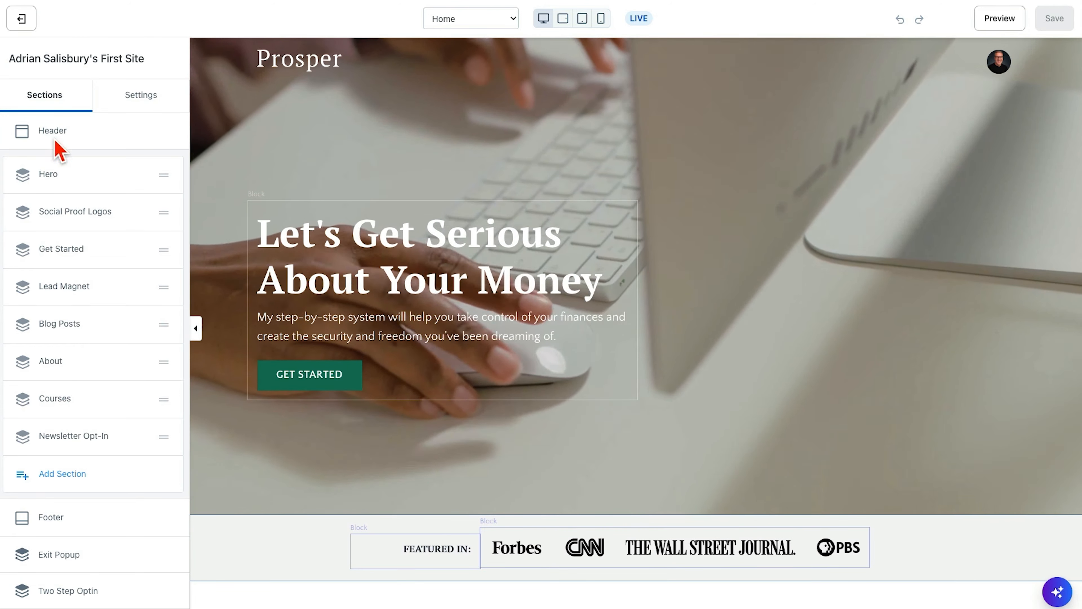
- Move the Hero section between Lead Magnet and Blog Posts, and check its placement on the page
{"action": "left_click_drag", "start_coordinate": [160, 178], "coordinate": [161, 297]}
{"action": "scroll", "coordinate": [375, 206], "scroll_direction": "up", "scroll_amount": 10}
{"action": "scroll", "coordinate": [396, 296], "scroll_direction": "down", "scroll_amount": 7}
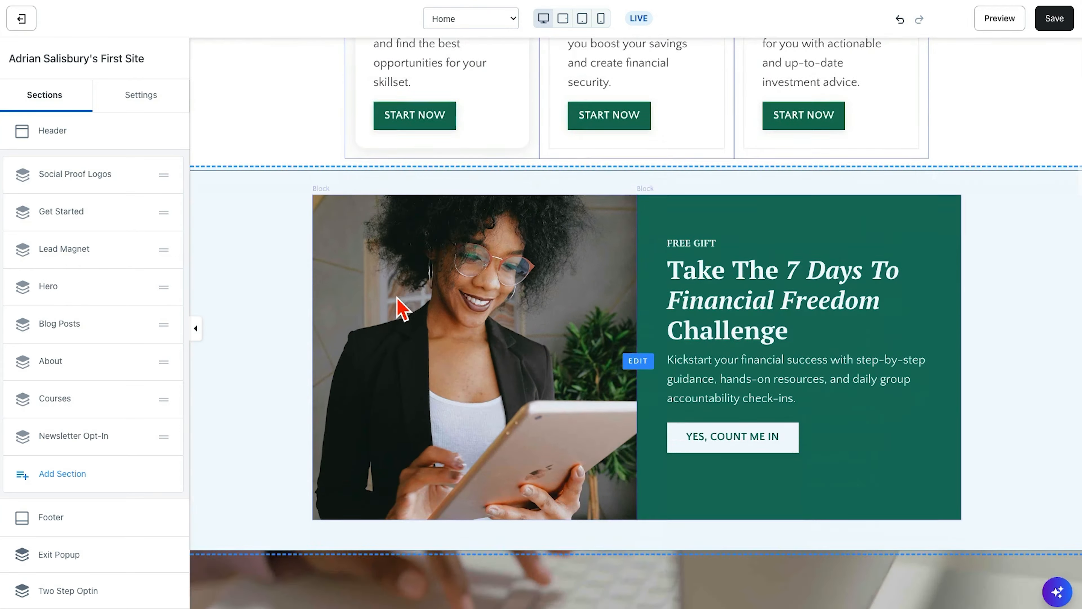
{"action": "scroll", "coordinate": [400, 307], "scroll_direction": "down", "scroll_amount": 15}
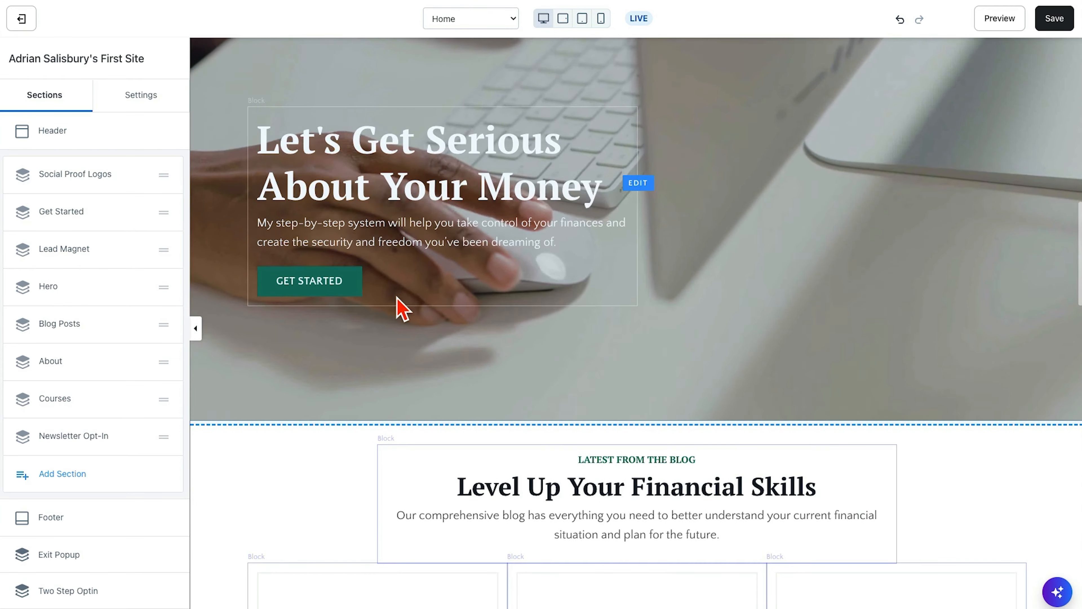
{"action": "scroll", "coordinate": [400, 308], "scroll_direction": "down", "scroll_amount": 9}
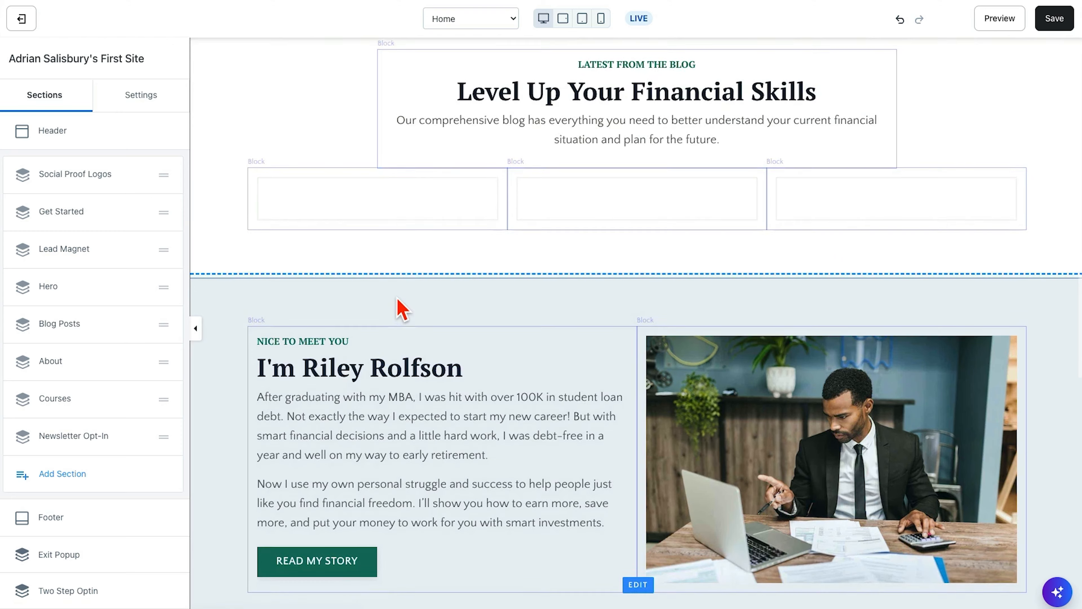
{"action": "scroll", "coordinate": [400, 308], "scroll_direction": "up", "scroll_amount": 20}
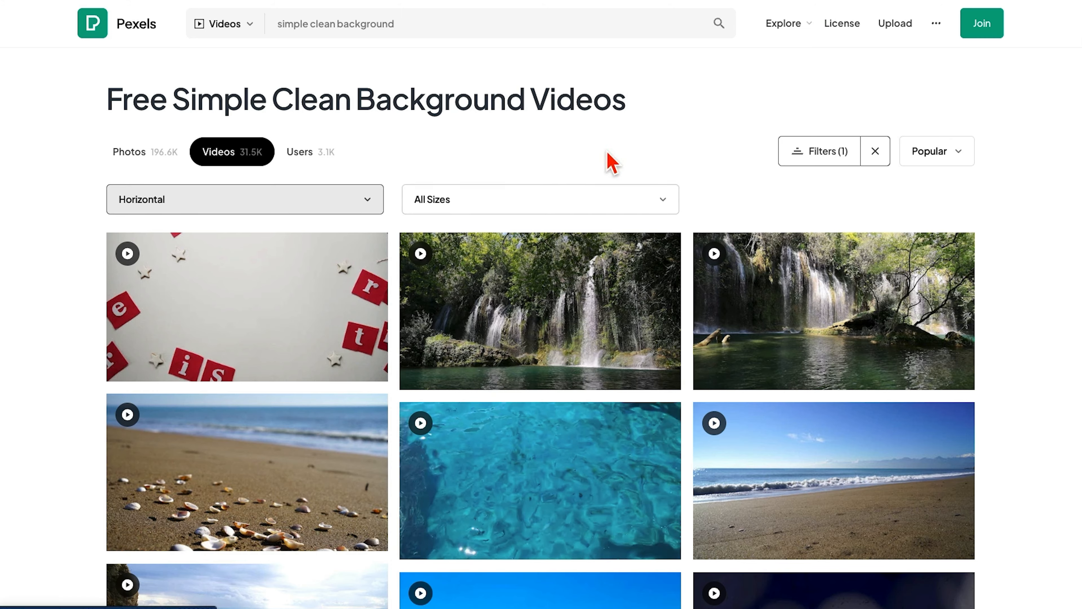
- On Pexels, browse the simple clean background videos, and search for "office desk" videos
{"action": "scroll", "coordinate": [727, 173], "scroll_direction": "down", "scroll_amount": 20}
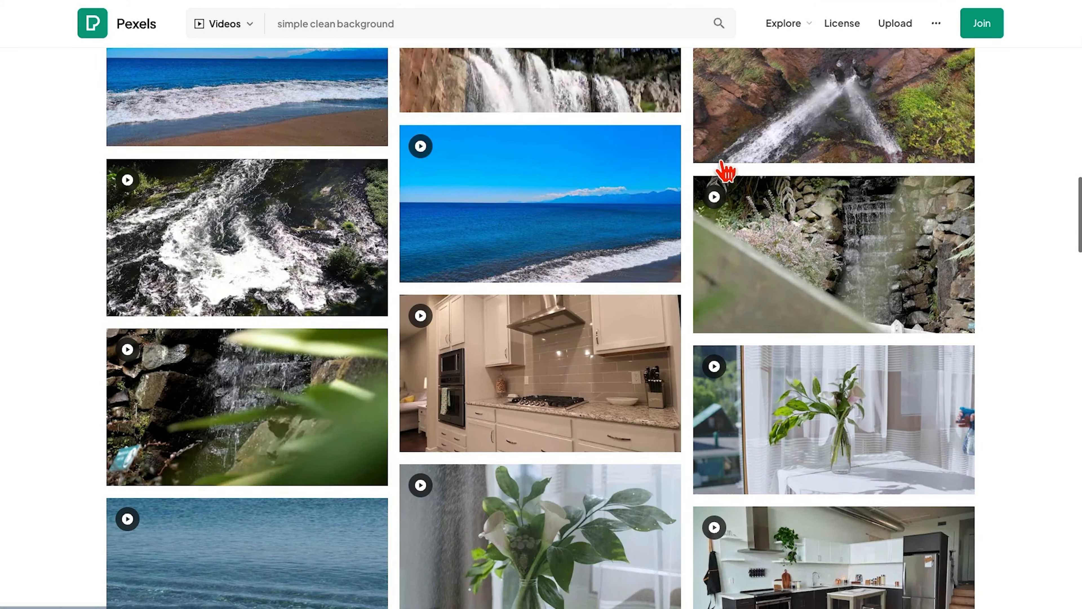
{"action": "scroll", "coordinate": [726, 173], "scroll_direction": "up", "scroll_amount": 20}
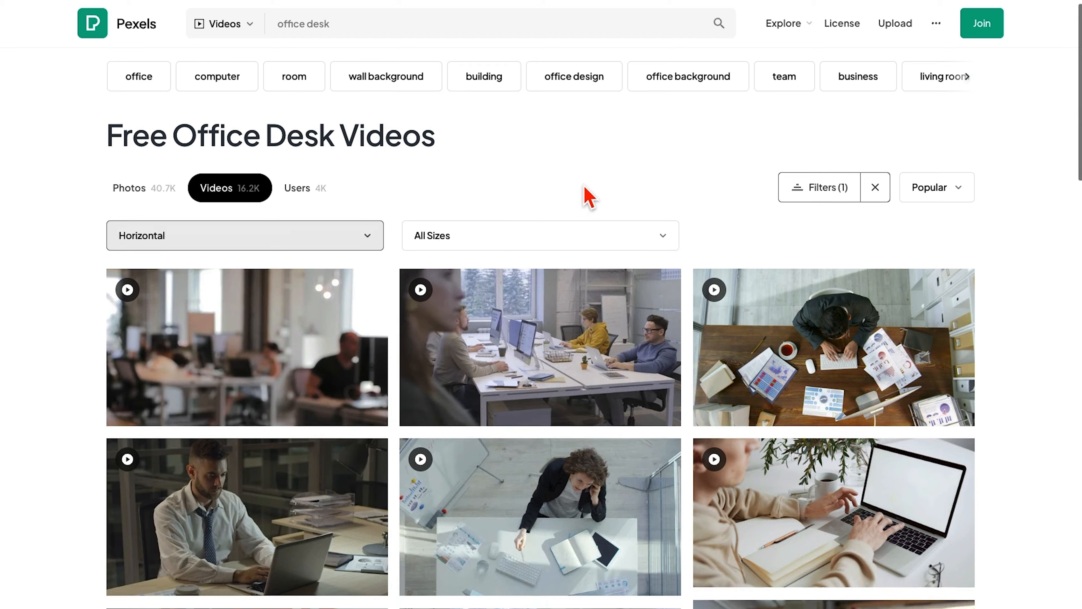
{"action": "scroll", "coordinate": [587, 198], "scroll_direction": "down", "scroll_amount": 7}
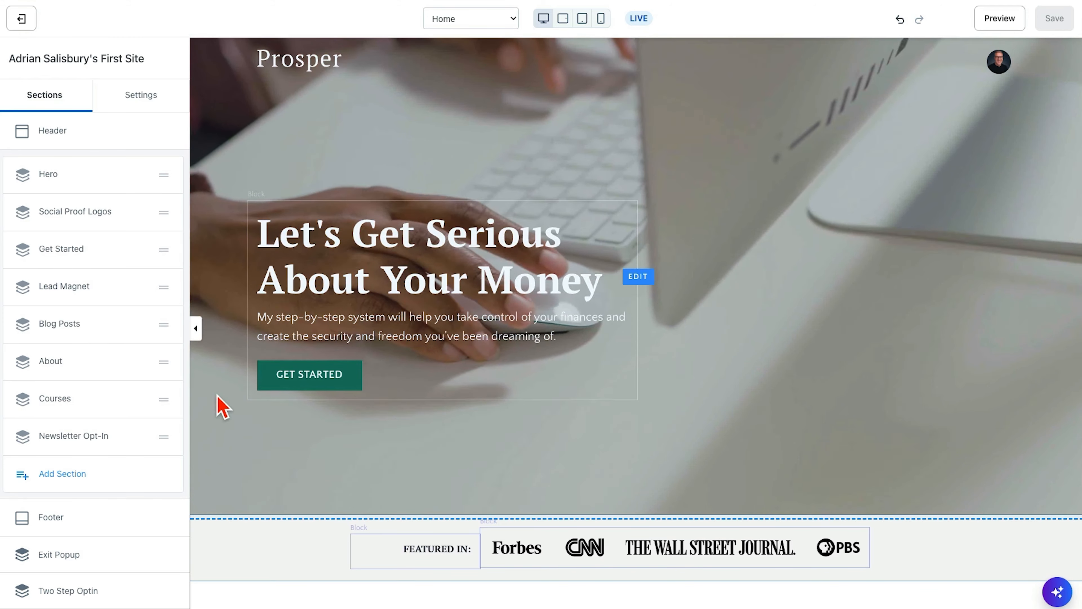
- Back in the Kajabi editor, review the whole Home page from the Hero video to the newsletter sign-up and footer
{"action": "scroll", "coordinate": [326, 475], "scroll_direction": "down", "scroll_amount": 15}
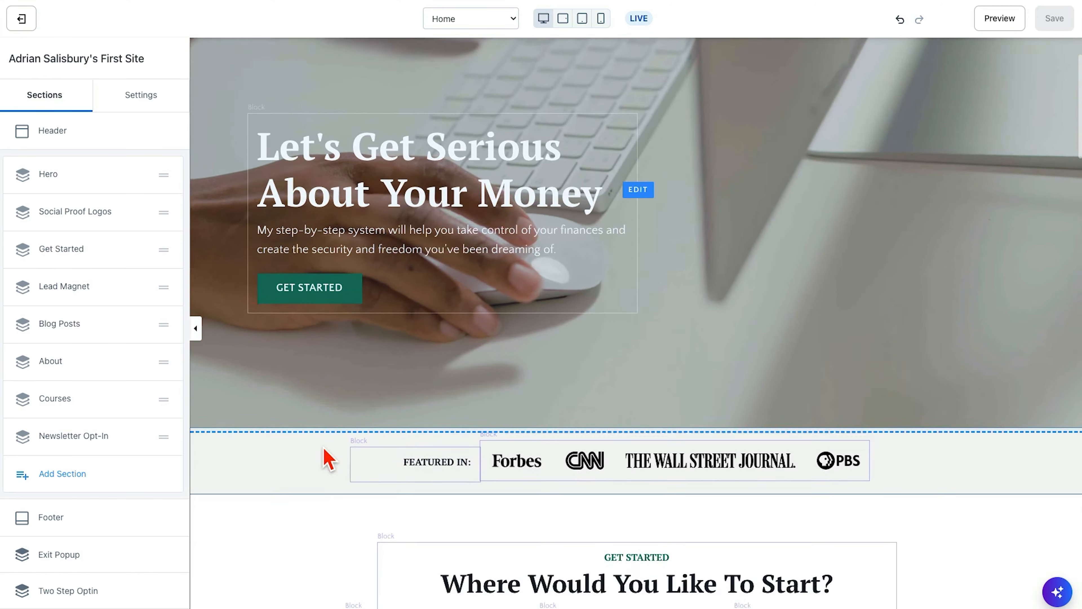
{"action": "scroll", "coordinate": [330, 460], "scroll_direction": "down", "scroll_amount": 15}
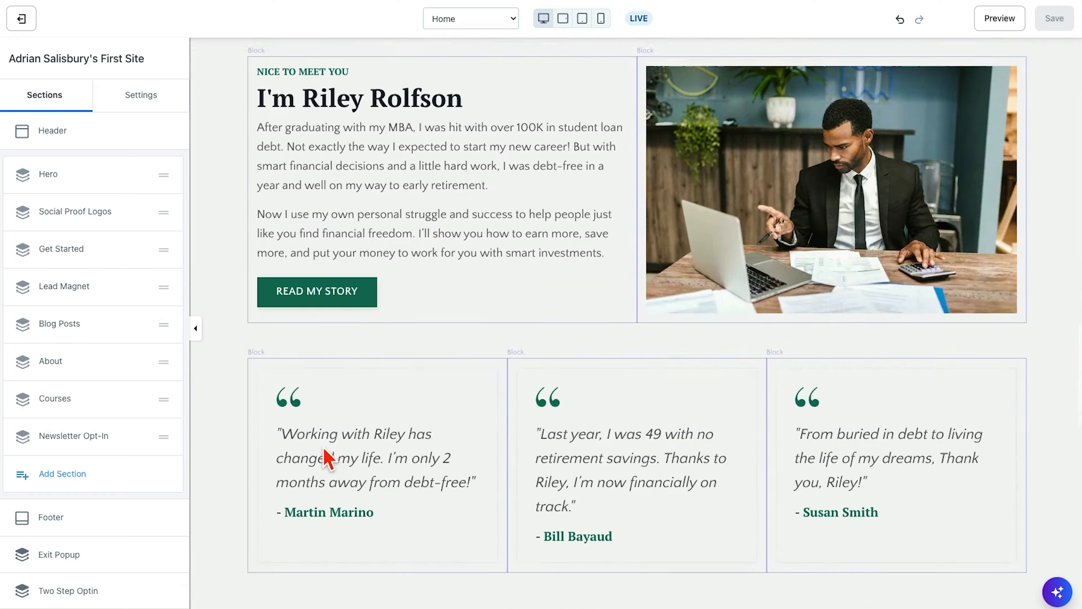
{"action": "scroll", "coordinate": [328, 459], "scroll_direction": "down", "scroll_amount": 8}
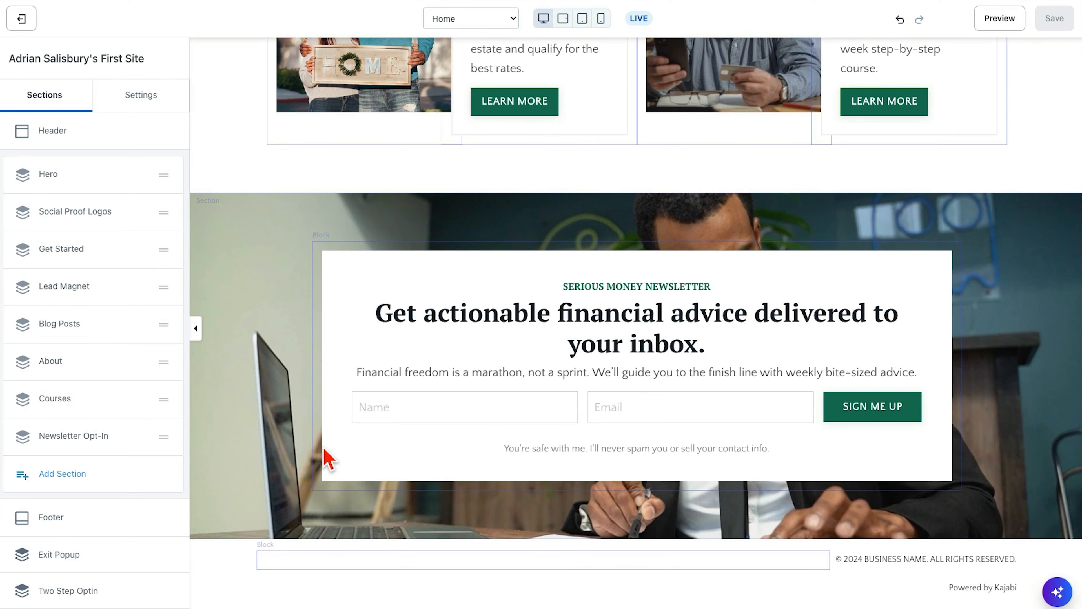
{"action": "scroll", "coordinate": [326, 456], "scroll_direction": "up", "scroll_amount": 20}
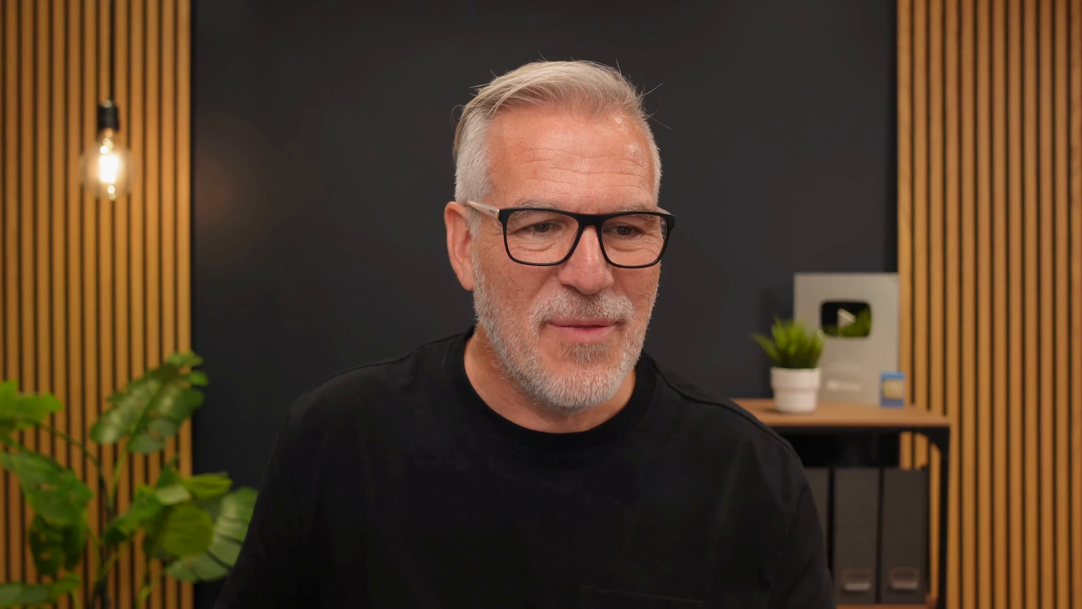